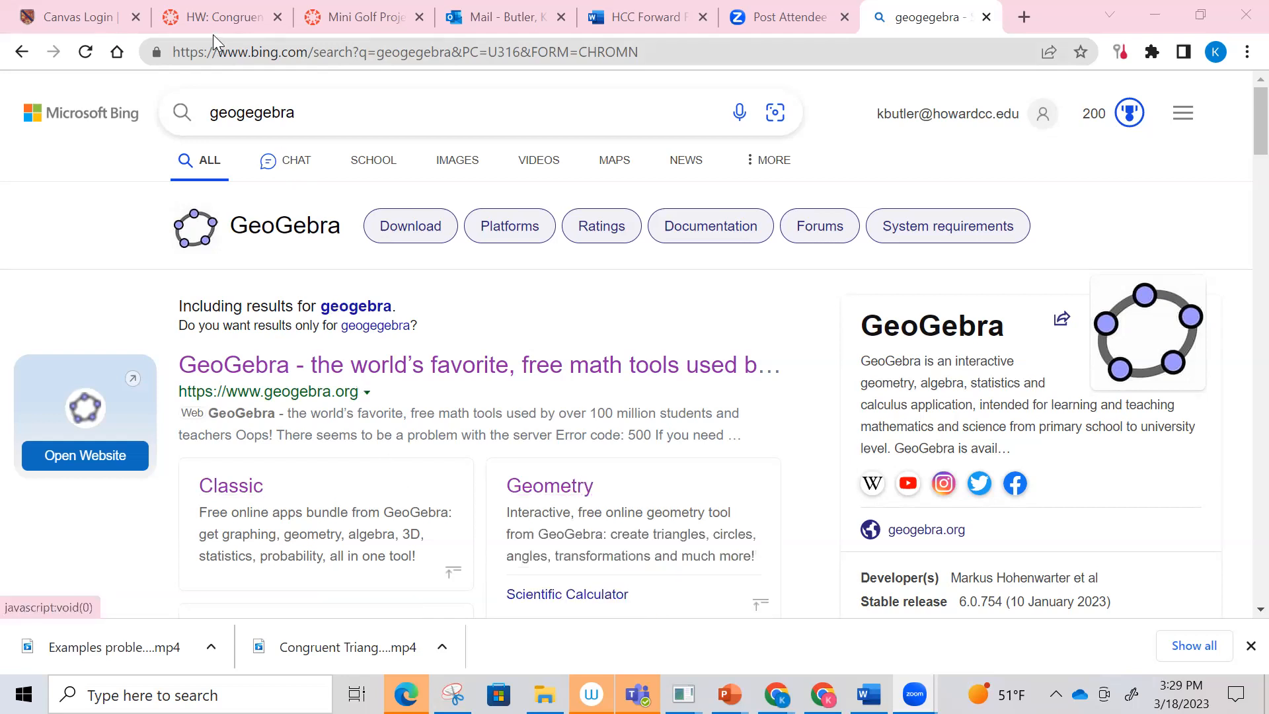
Step: Open the GeoGebra Geometry app from the search results and delete the unsaved changes
left_click(553, 501)
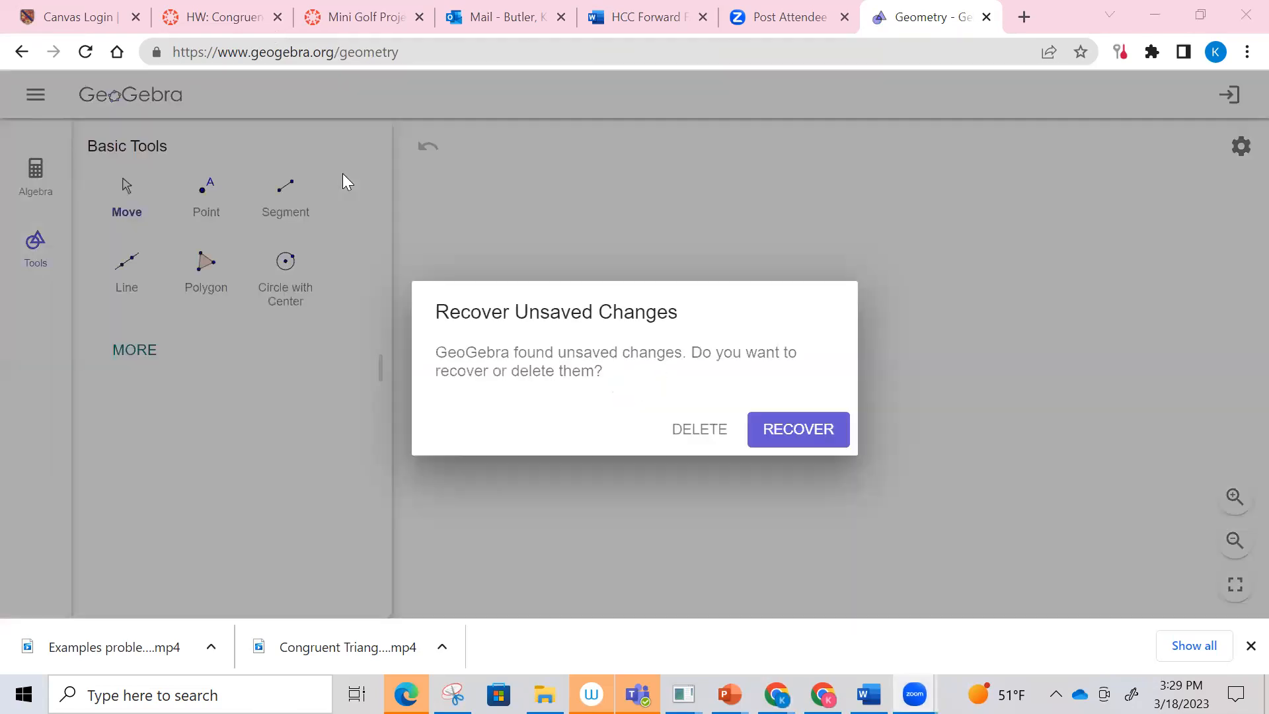
left_click(708, 436)
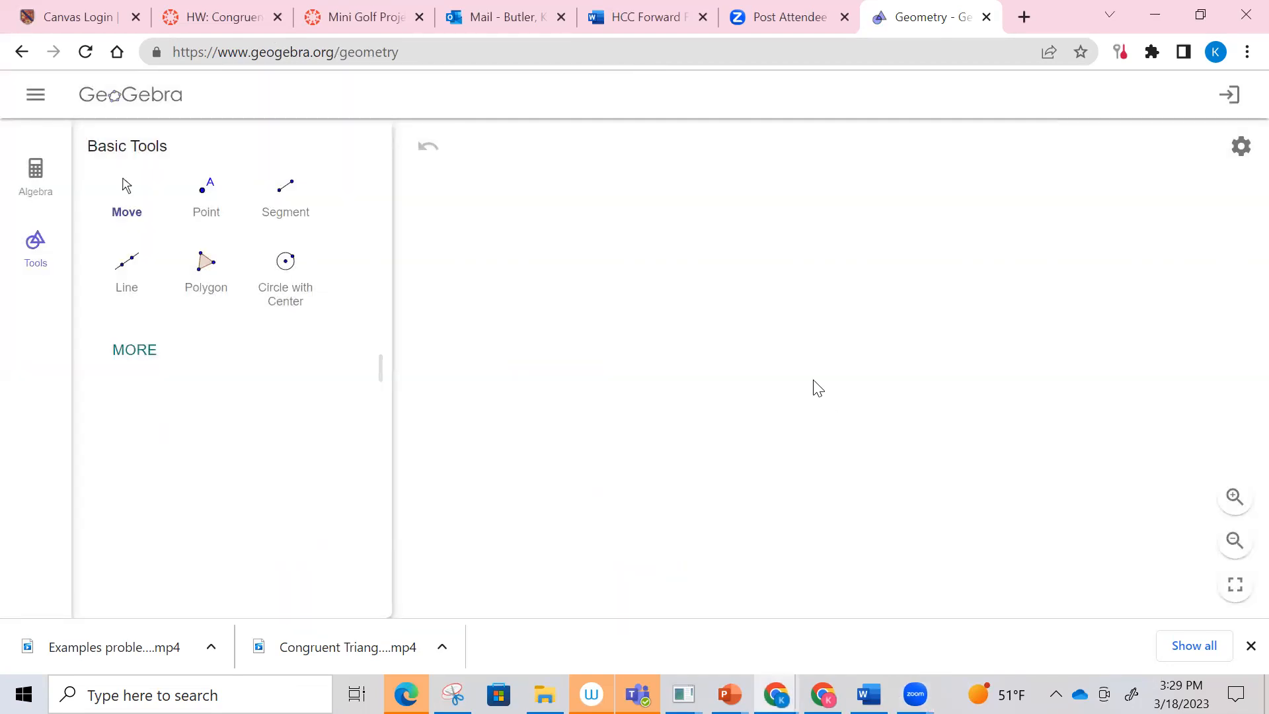
left_click(34, 169)
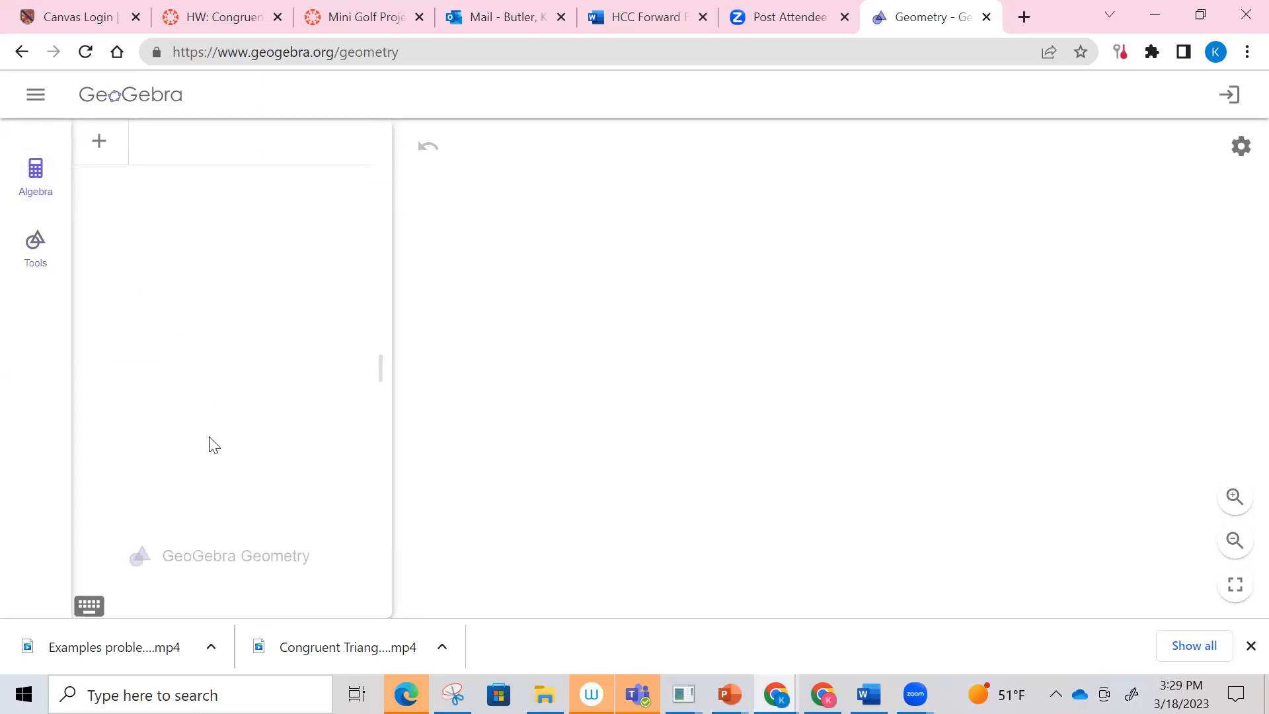
left_click(36, 265)
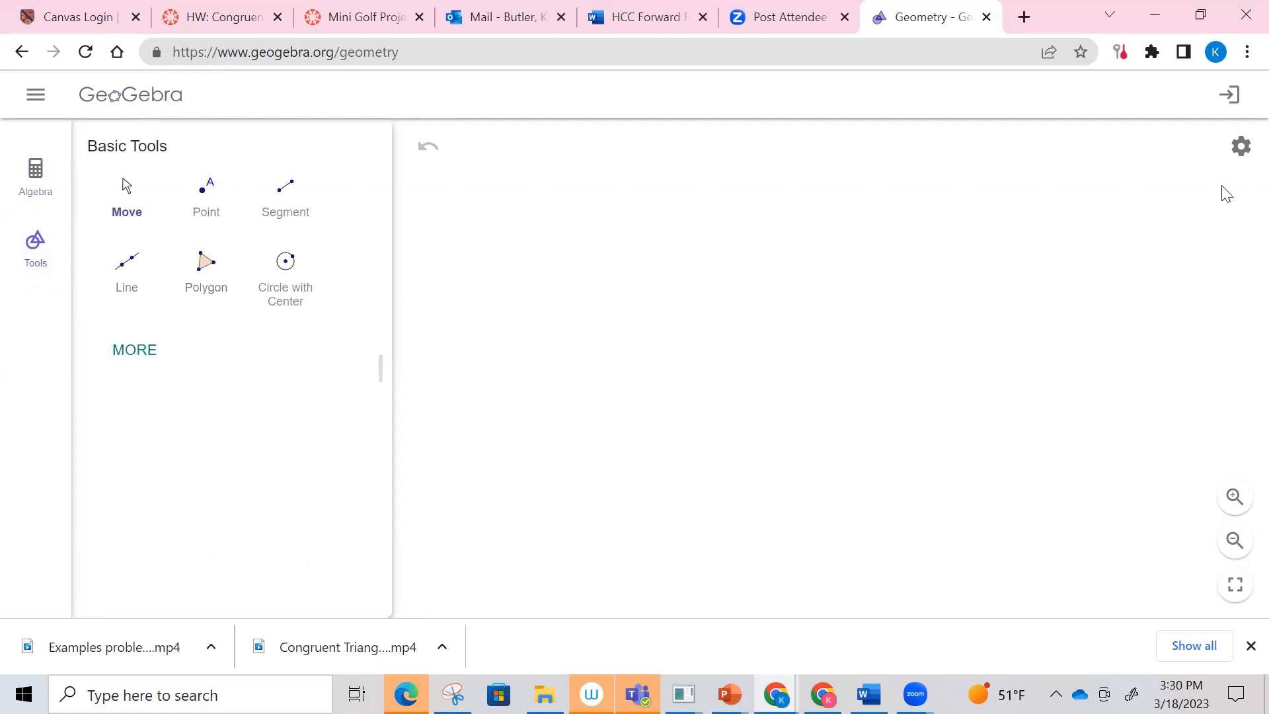
Step: Show the axes and major gridlines in the drawing area
left_click(1241, 148)
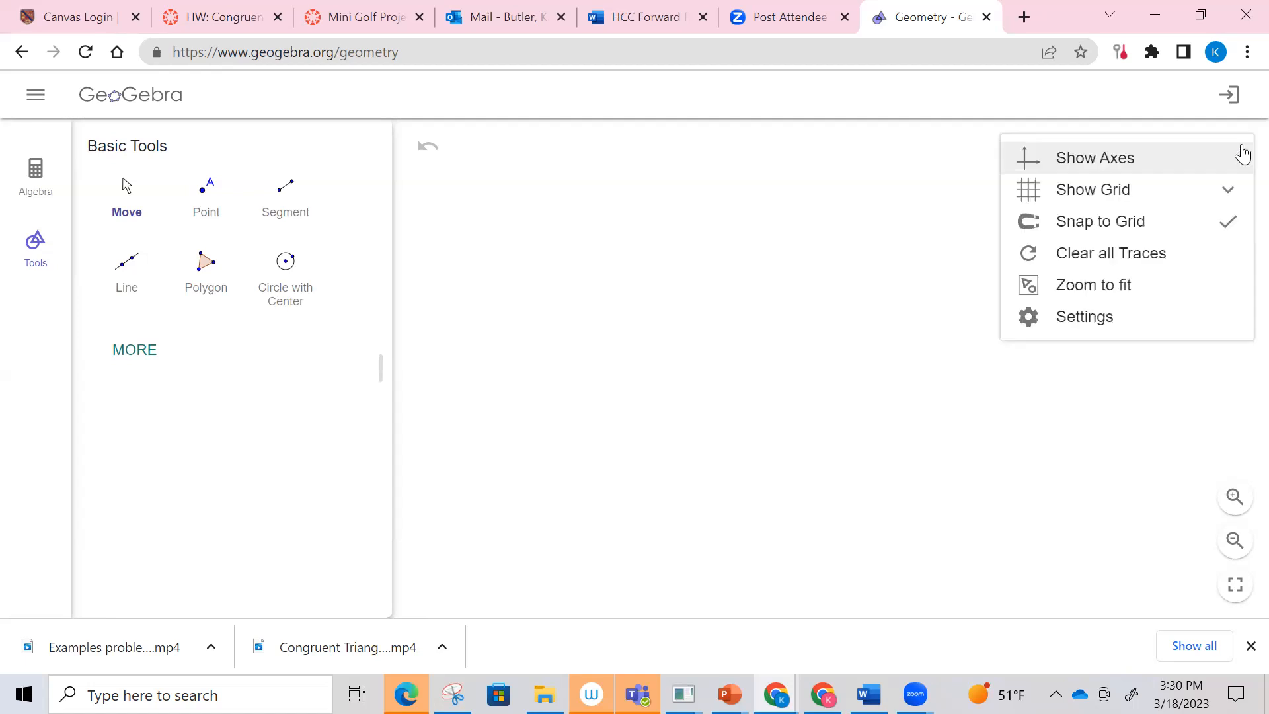
left_click(1171, 168)
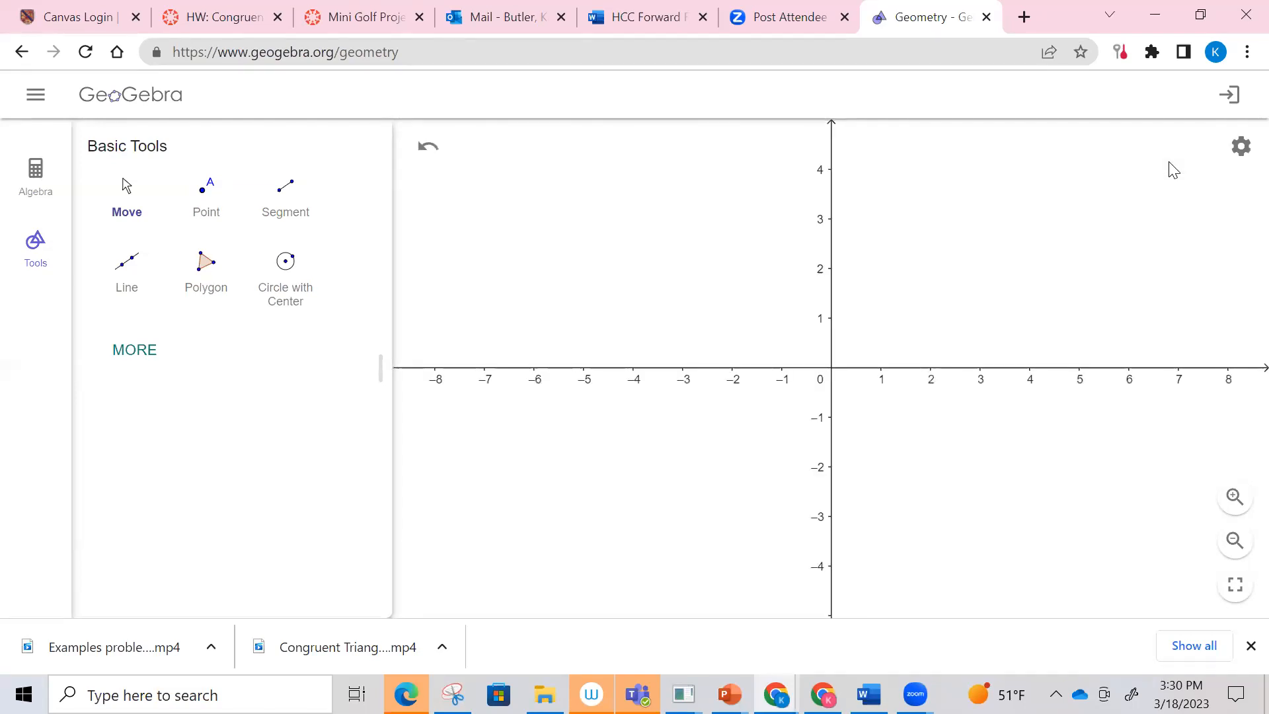
left_click(1242, 153)
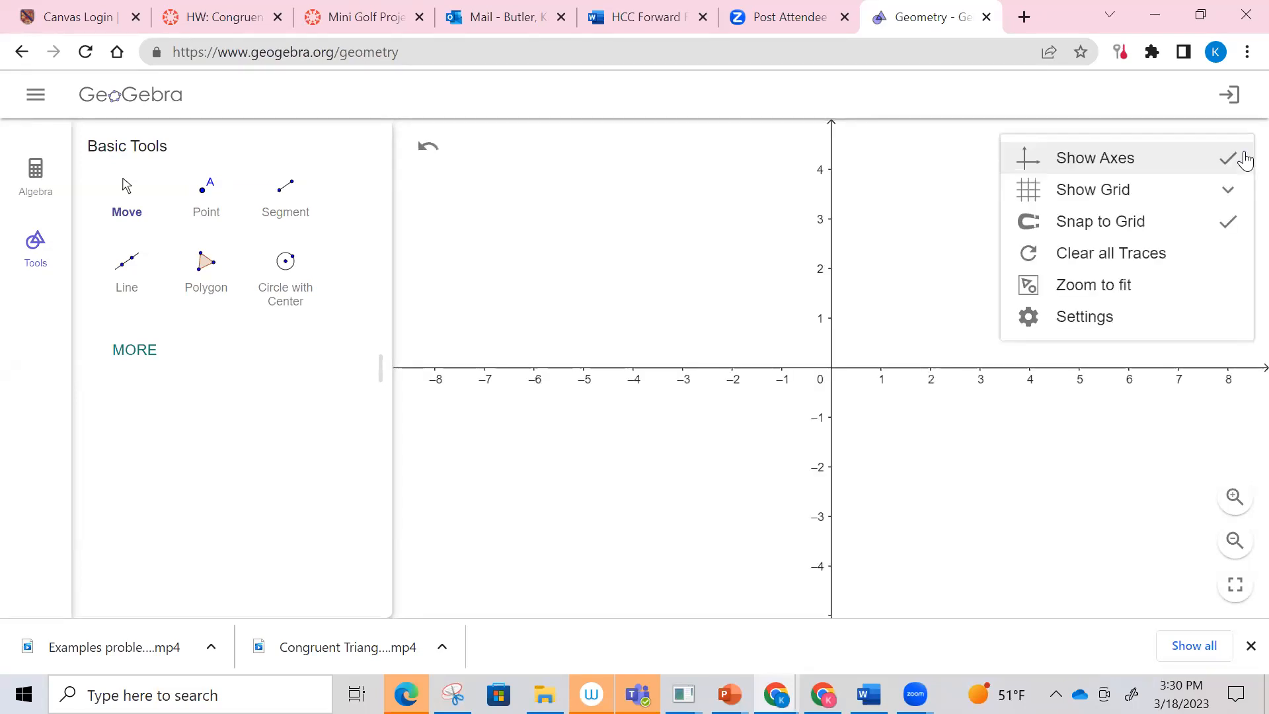
left_click(1153, 197)
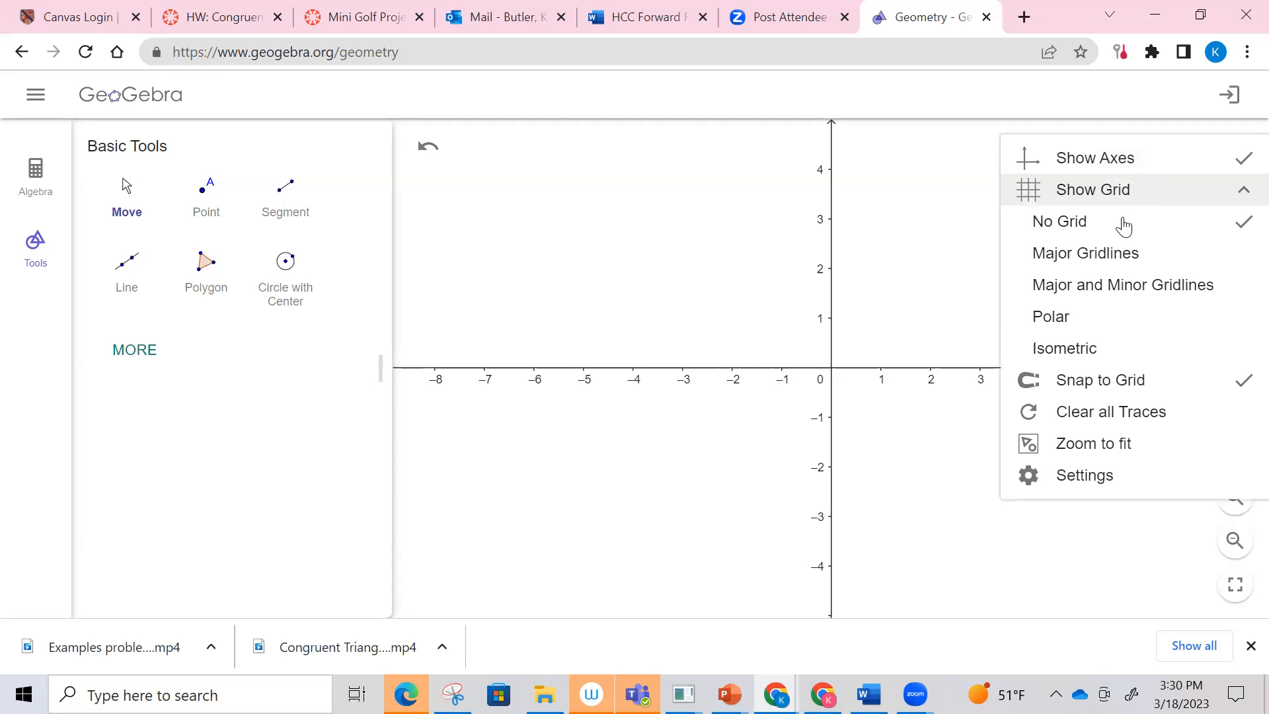
left_click(1099, 263)
Step: Draw a closed polygon with vertices (2,1), (2,7), (10,7), (10,5), (6,5), (6,3), (10,3), (10,2), (4,2) and (4,1)
left_click_drag(1031, 329, 624, 550)
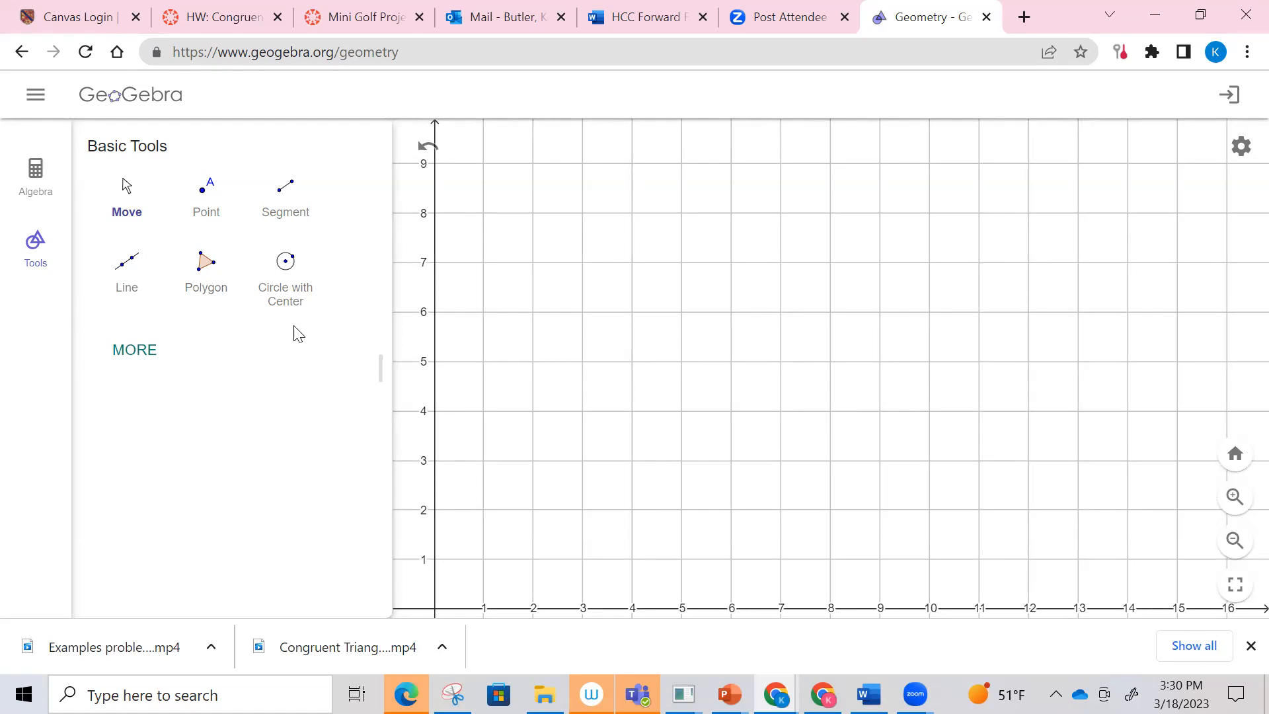
left_click(213, 274)
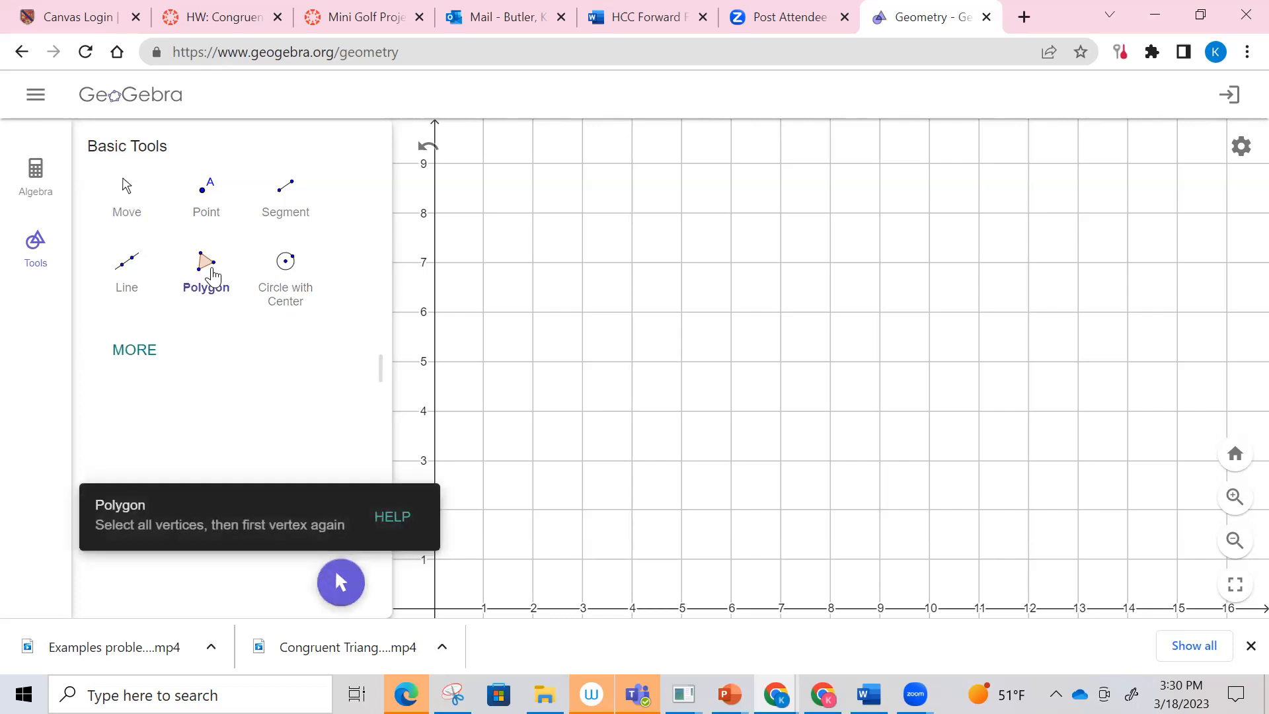
left_click(533, 560)
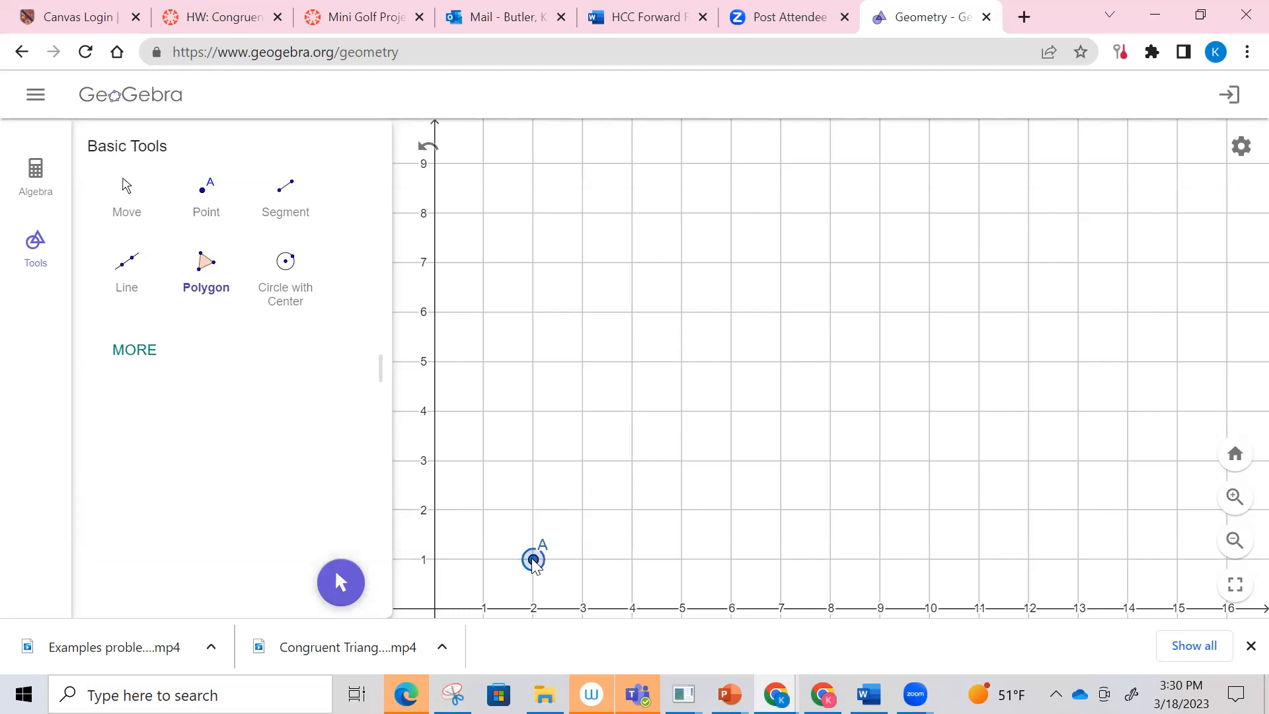
left_click(534, 263)
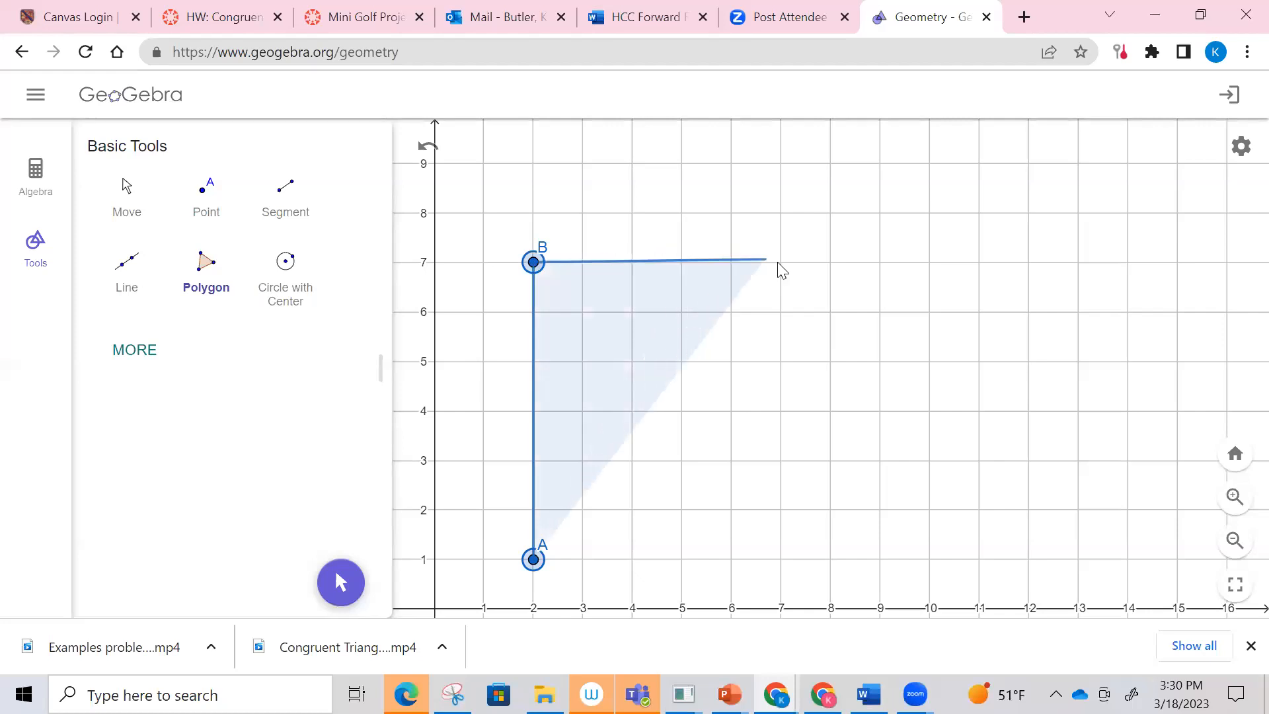
left_click(931, 264)
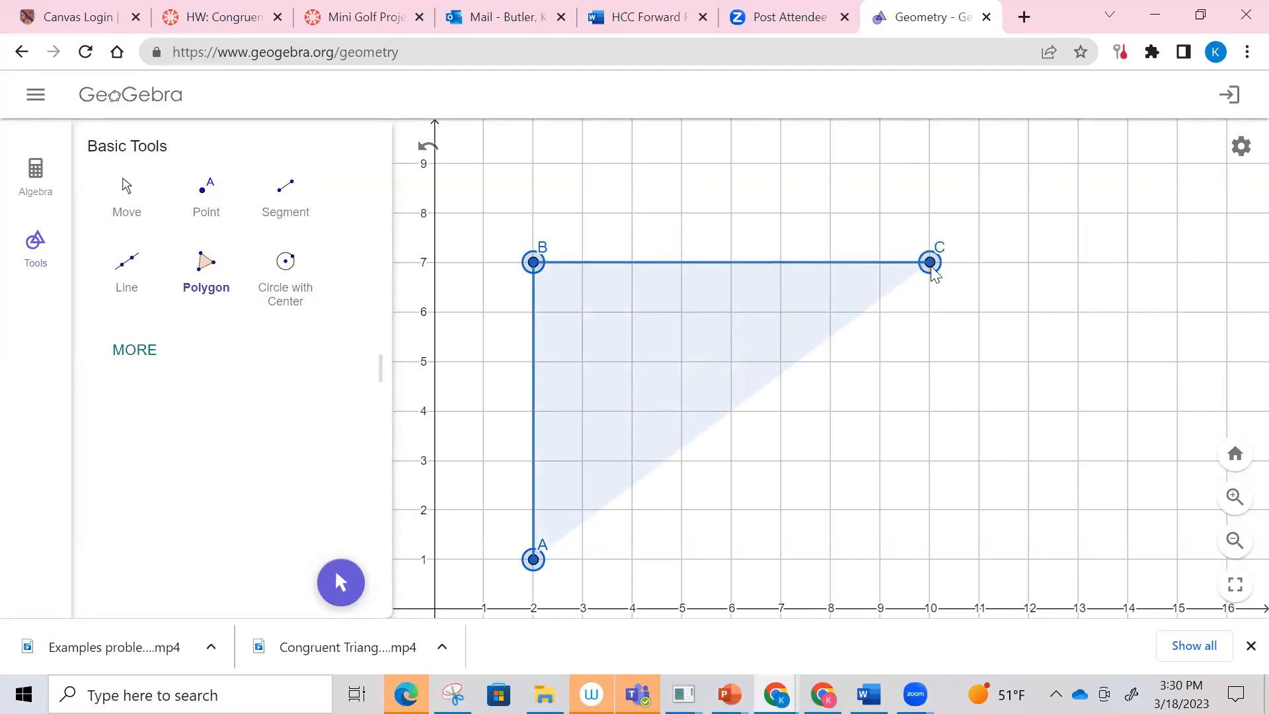
left_click(931, 363)
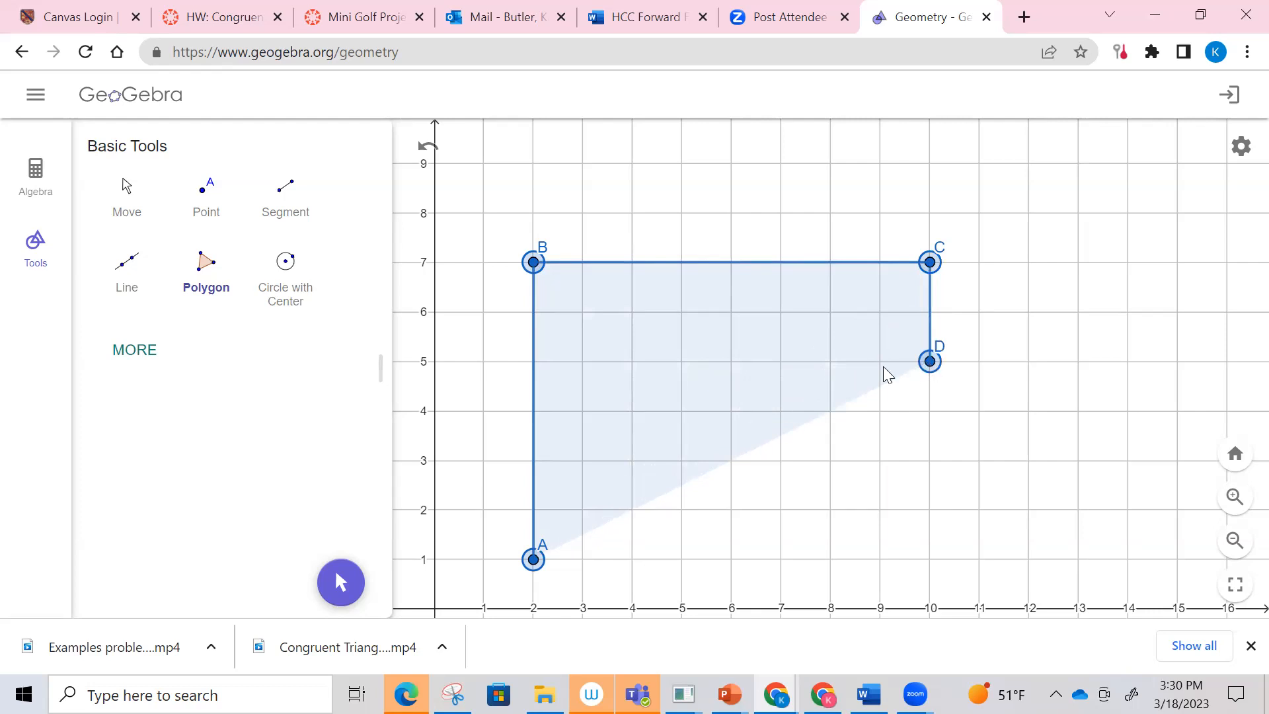
left_click(732, 362)
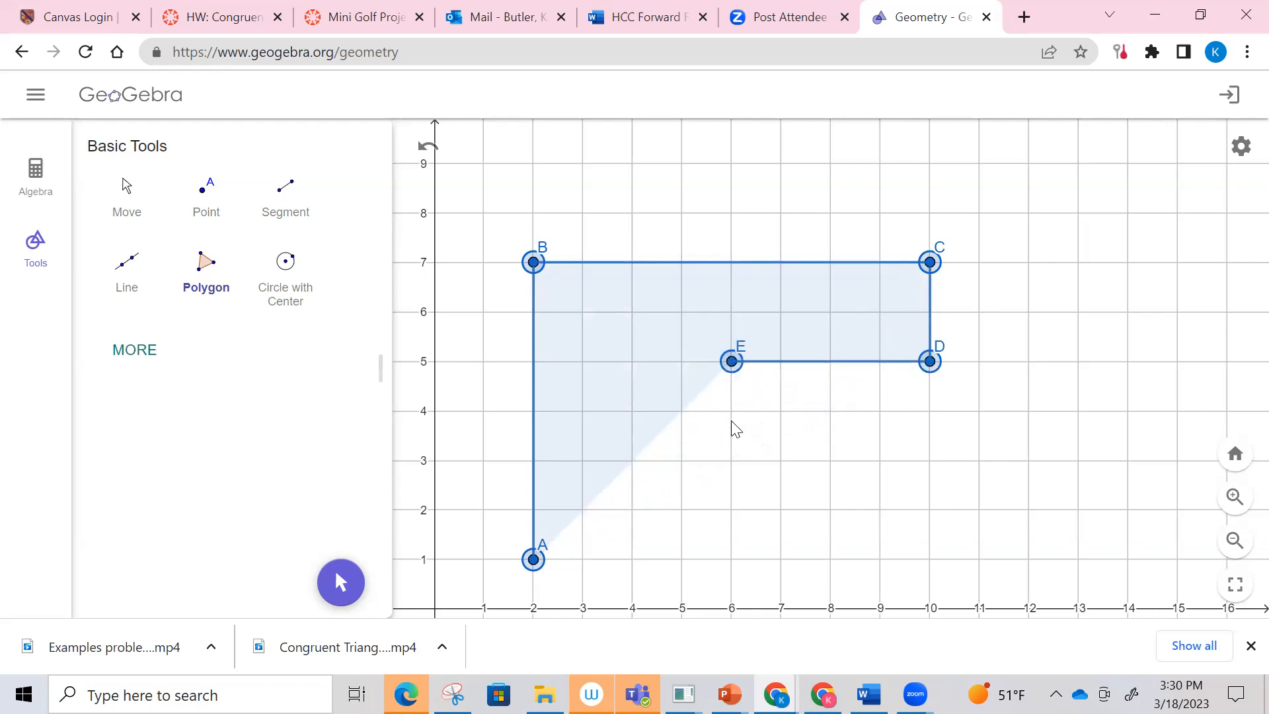
left_click(732, 461)
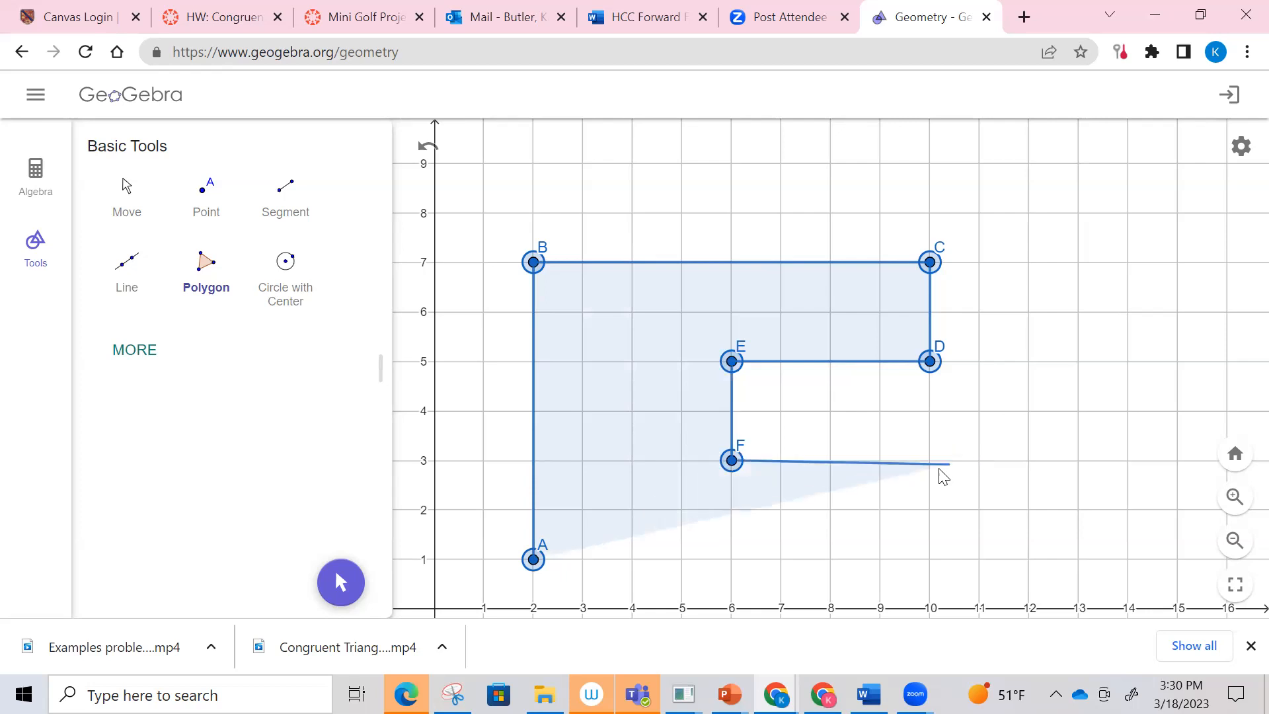
left_click(930, 461)
left_click(930, 509)
left_click(635, 510)
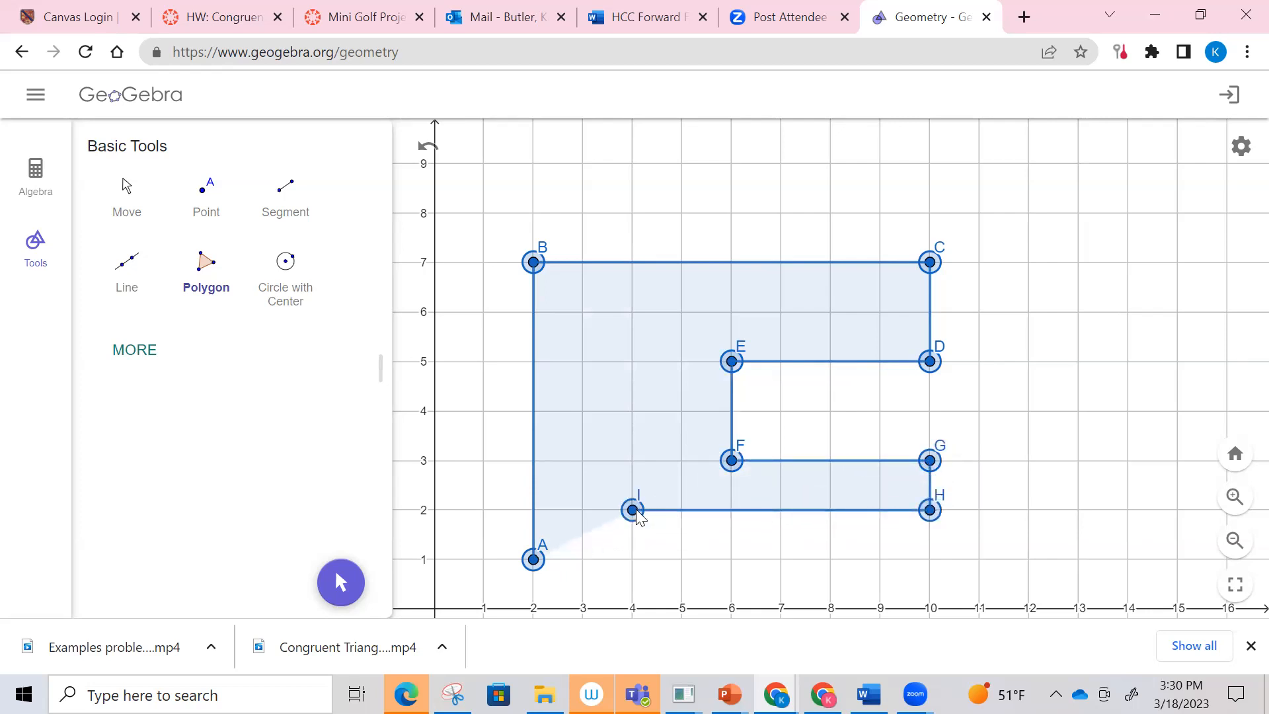
left_click(632, 559)
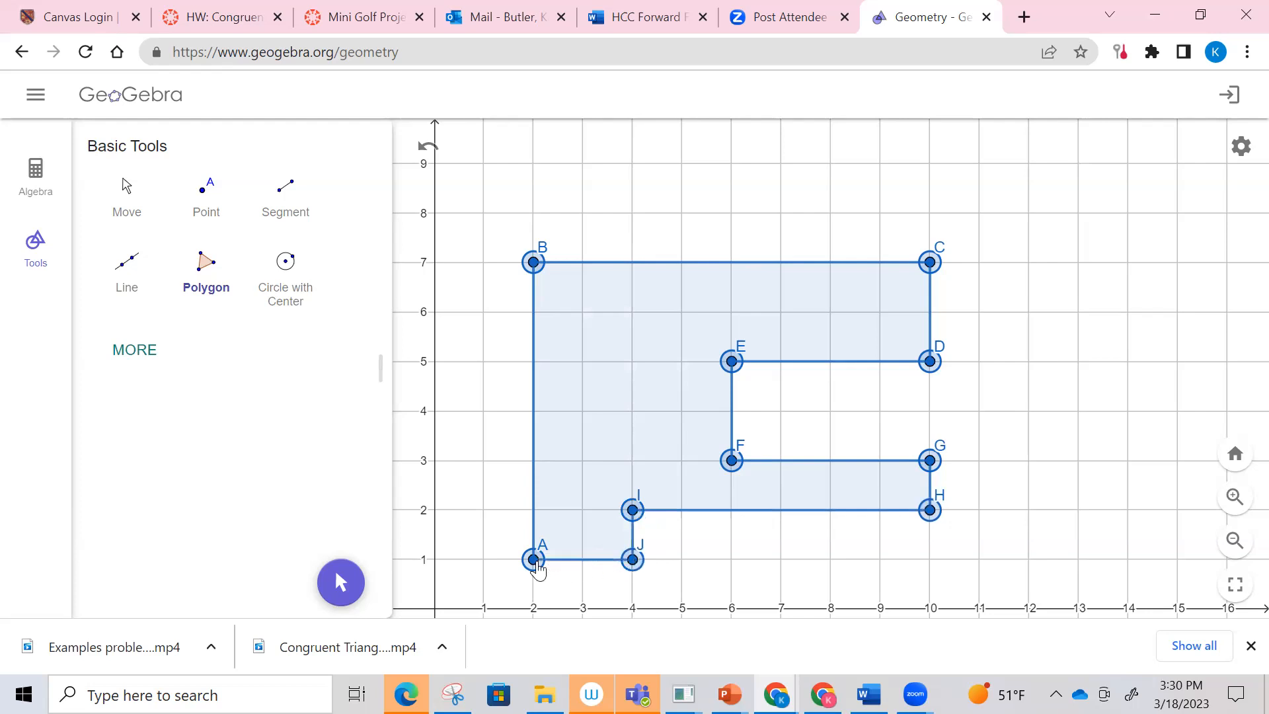
left_click(533, 559)
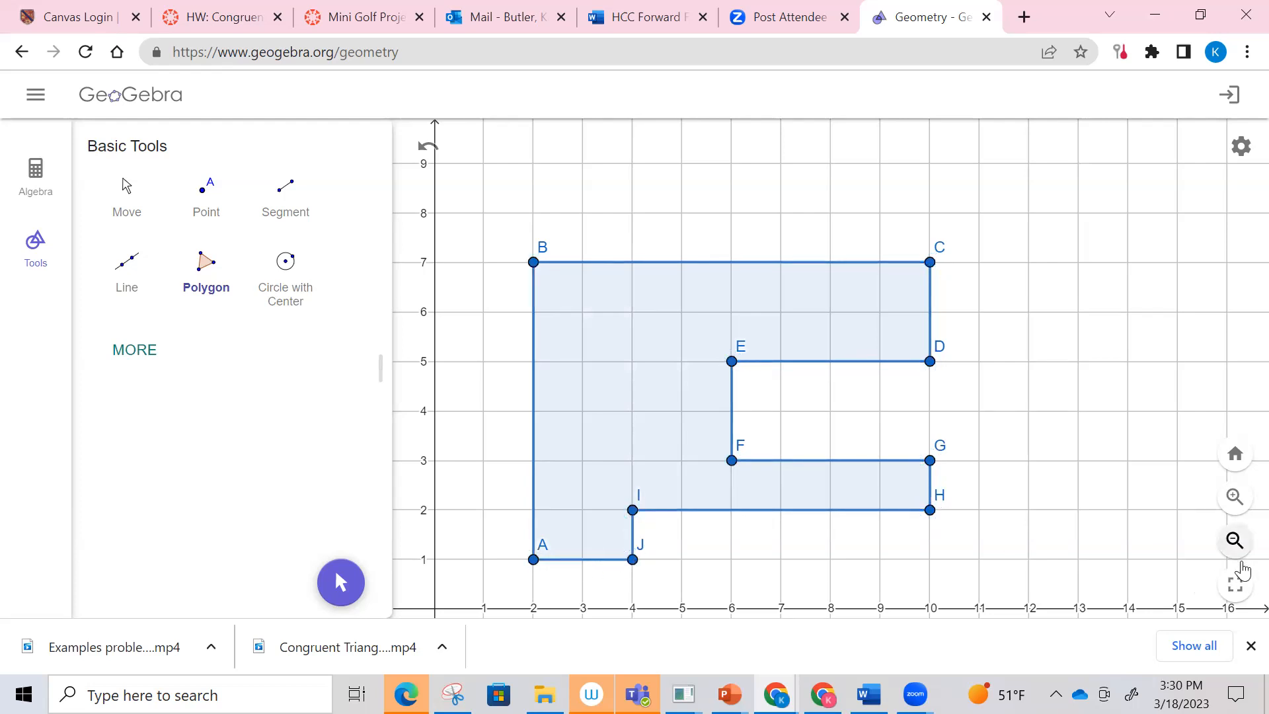
Step: Draw a second closed polygon through (14,8), (14,2), (20,2), (20,8), (18,8), (18,6), (16,6), (16,14) and about (13.6,14.1)
left_click(1238, 554)
left_click(1235, 540)
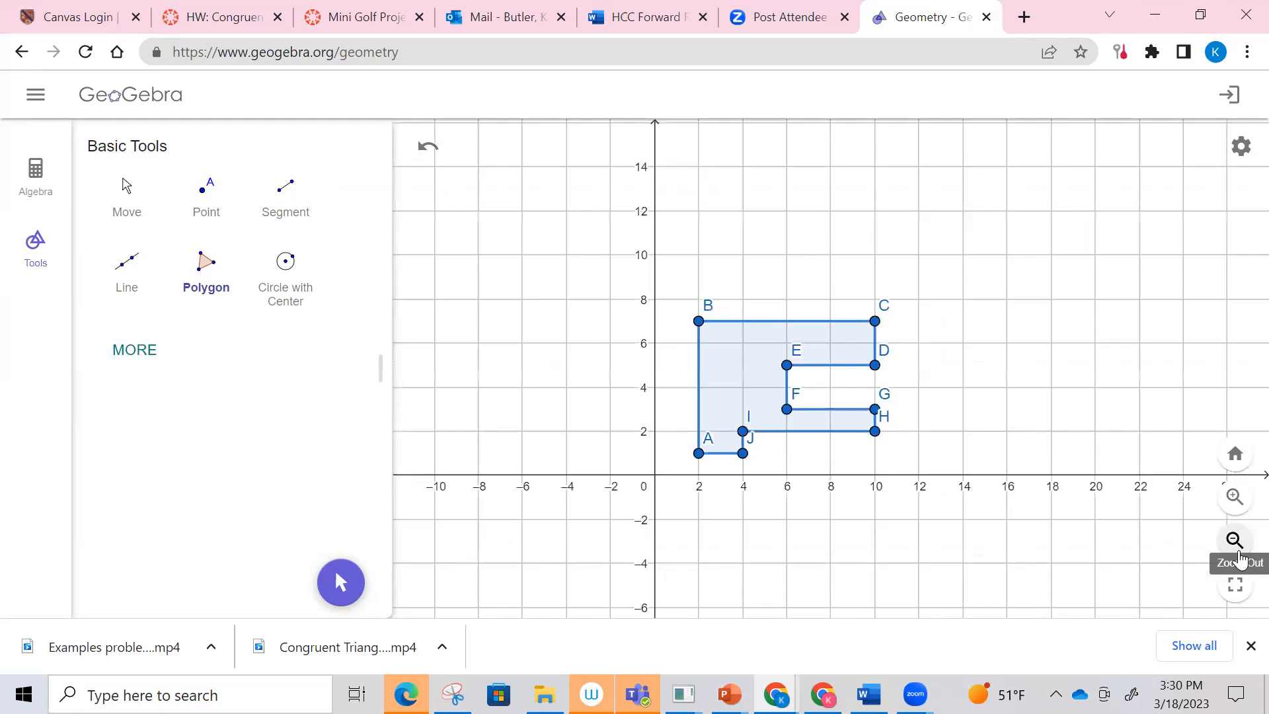
left_click(201, 268)
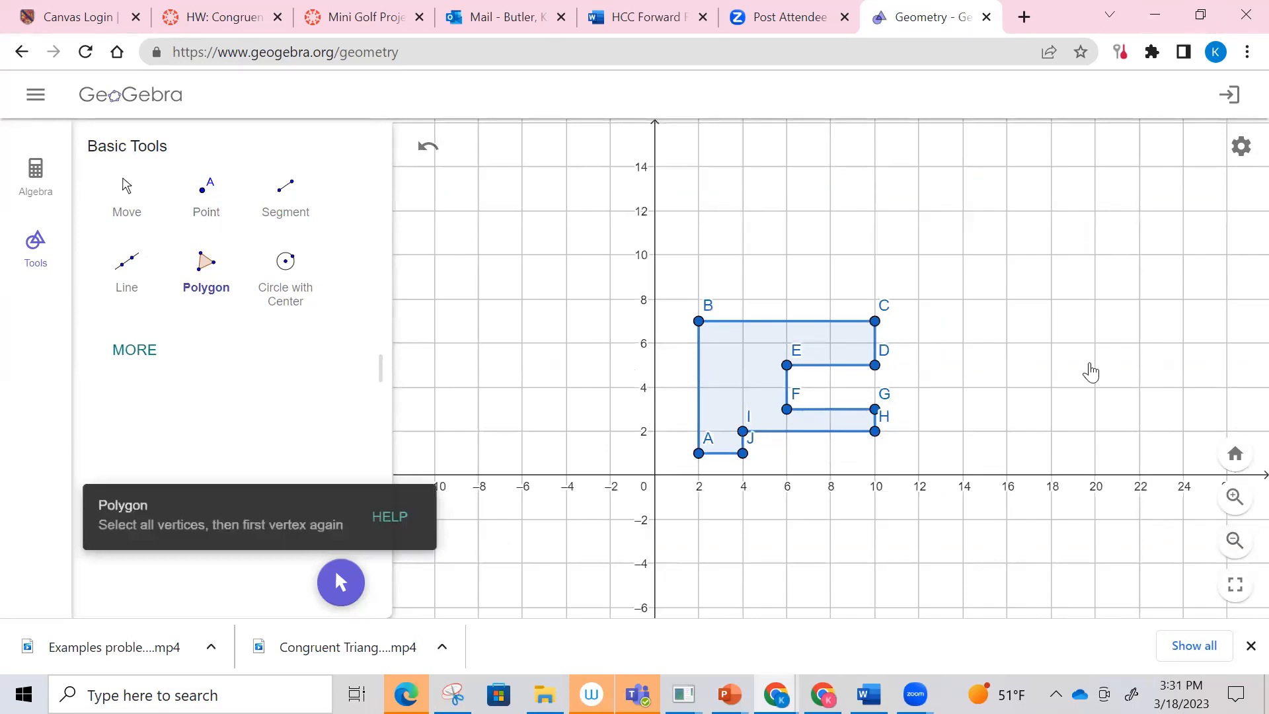
left_click(963, 299)
left_click(963, 431)
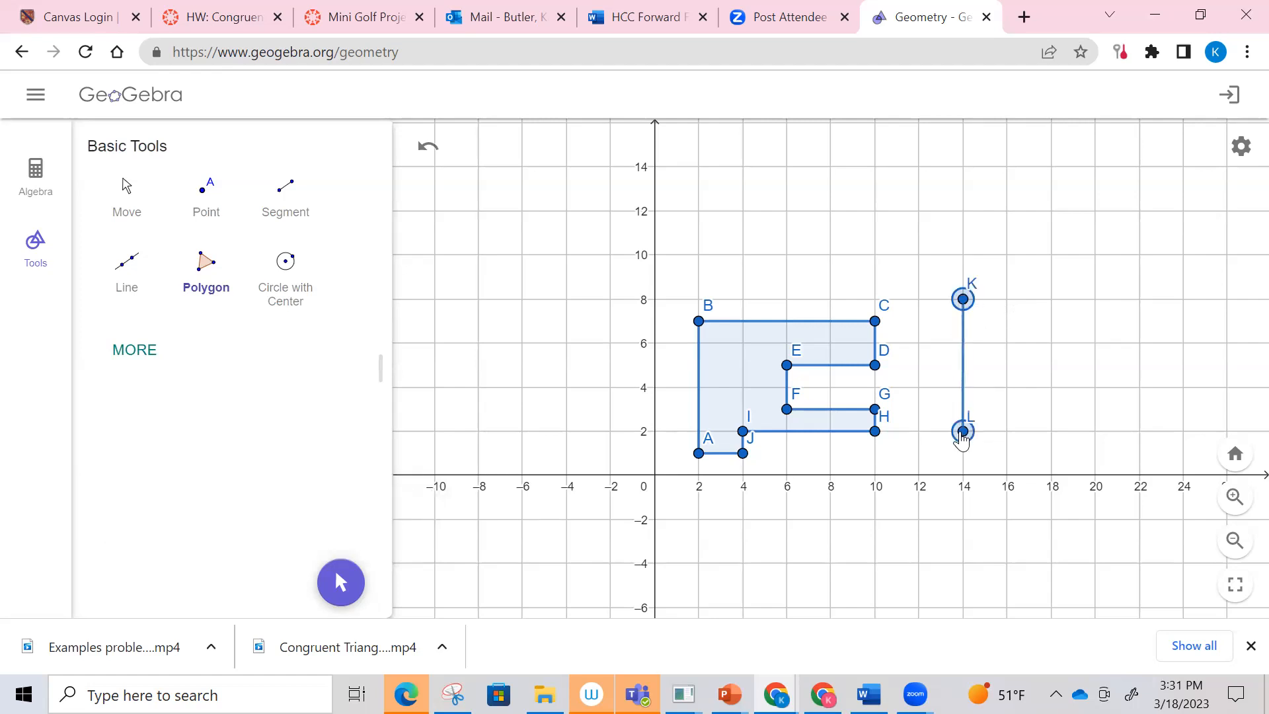
left_click(1095, 431)
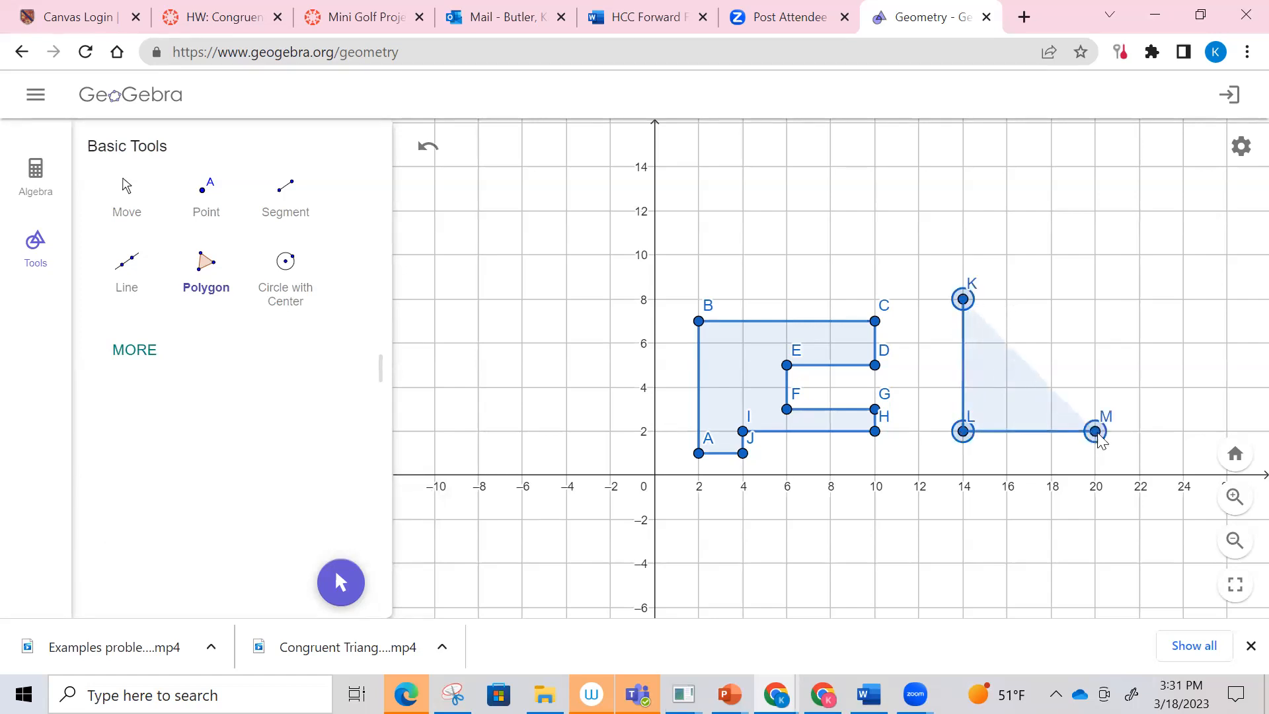
left_click(1095, 298)
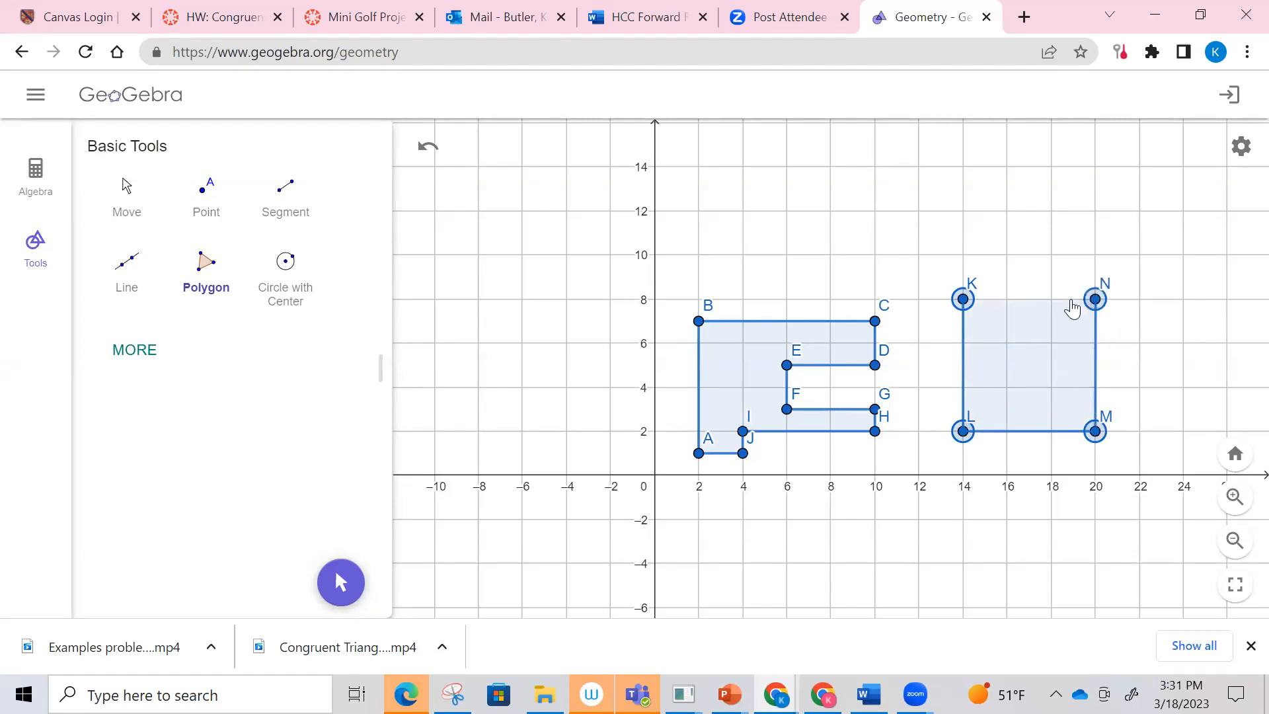
left_click(1051, 298)
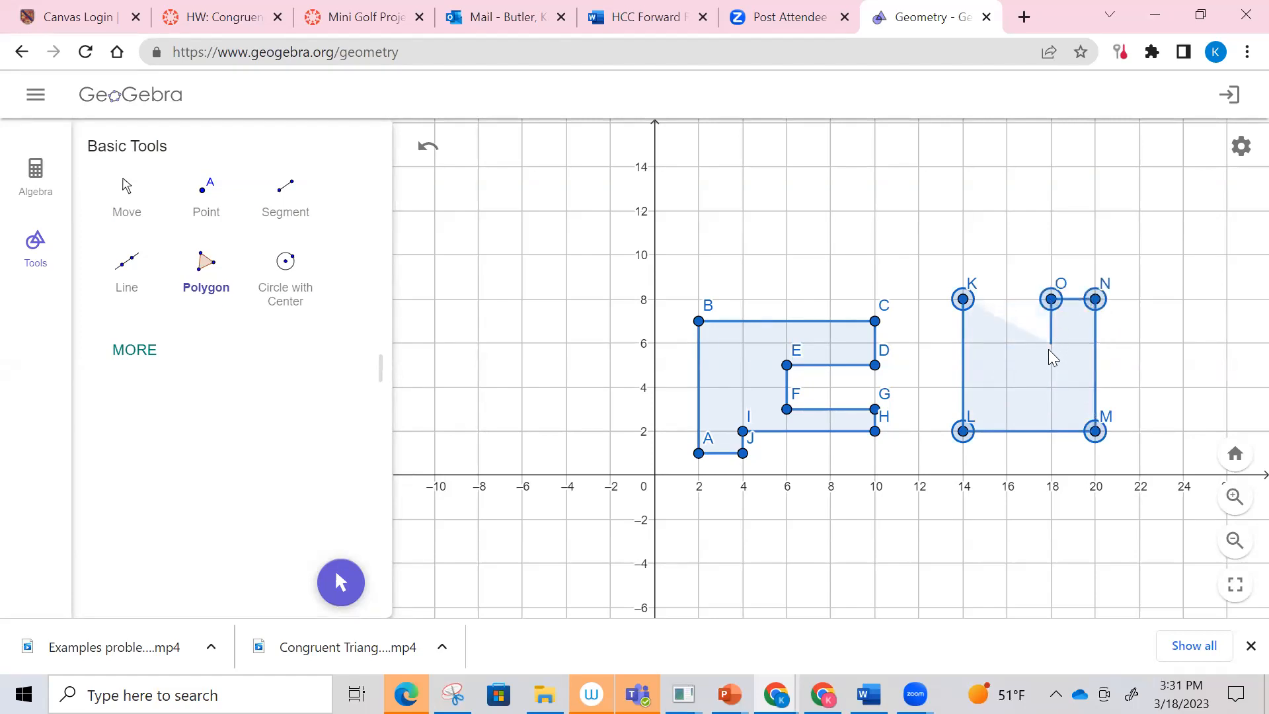
left_click(1050, 343)
left_click(1006, 343)
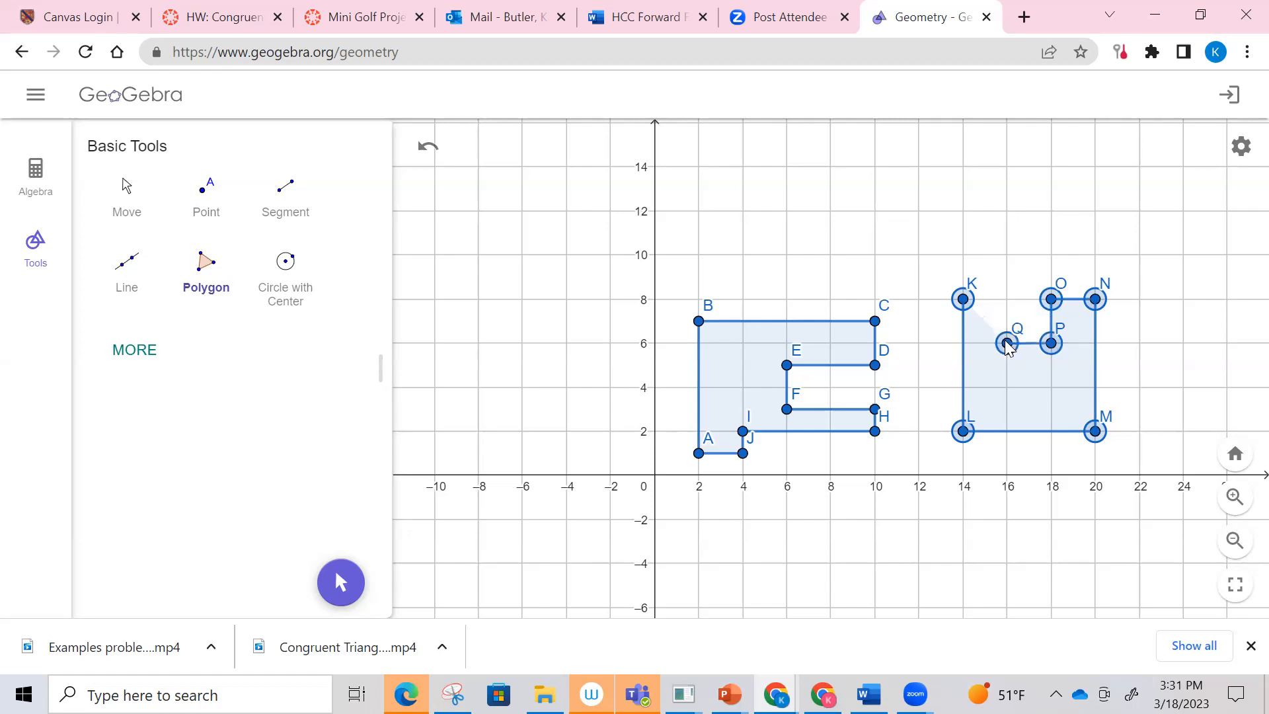
left_click(1006, 167)
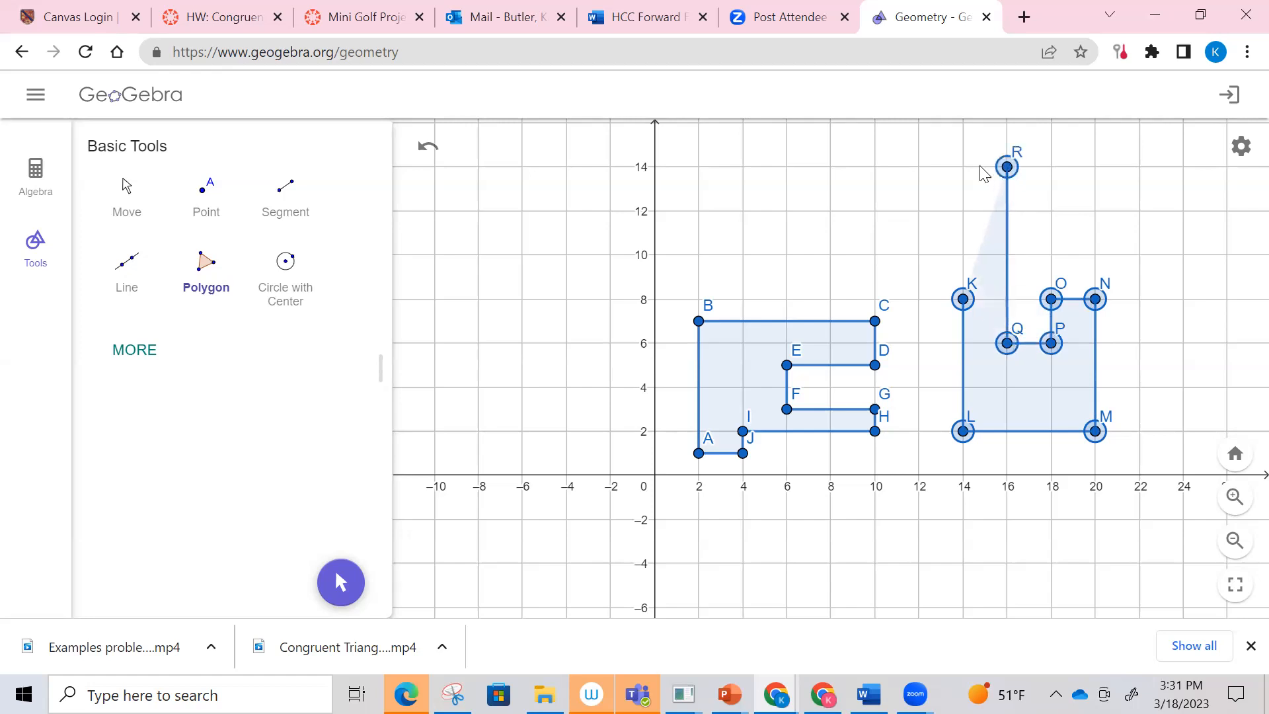
left_click(955, 164)
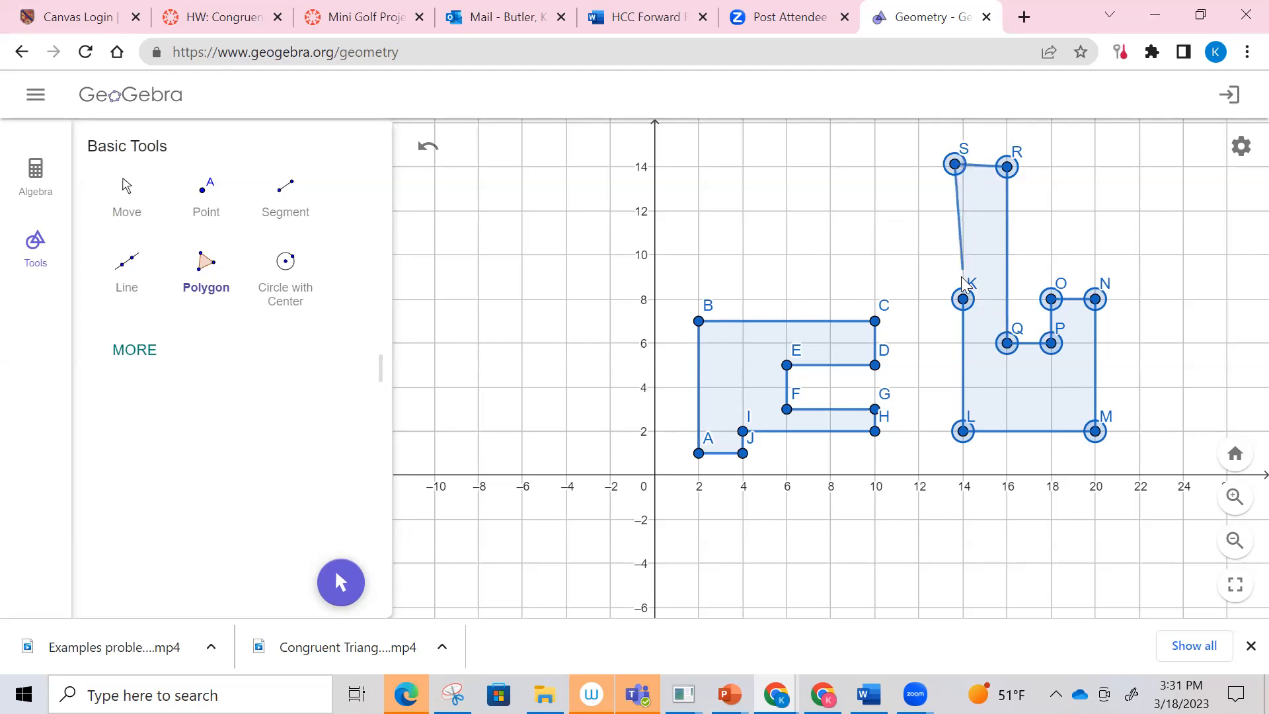
left_click(963, 299)
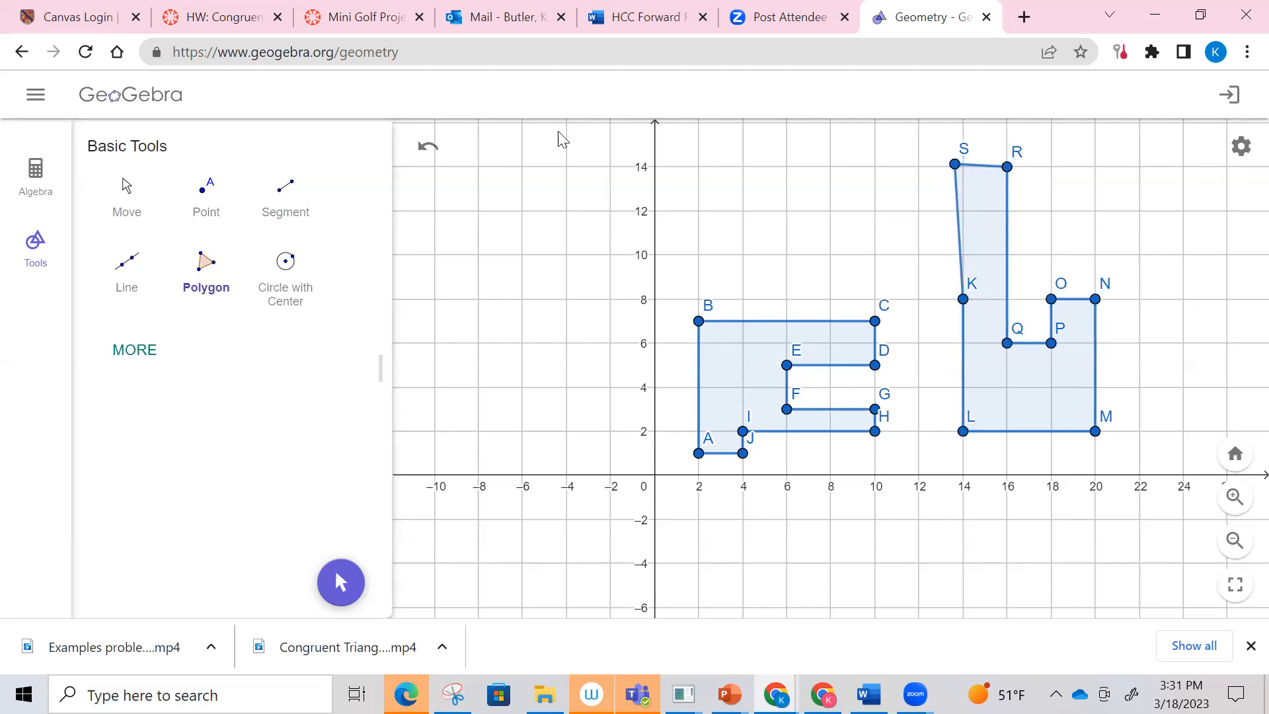
Step: Move the second polygon's off-grid vertex S onto the grid point (14,14) and deselect it
left_click(127, 190)
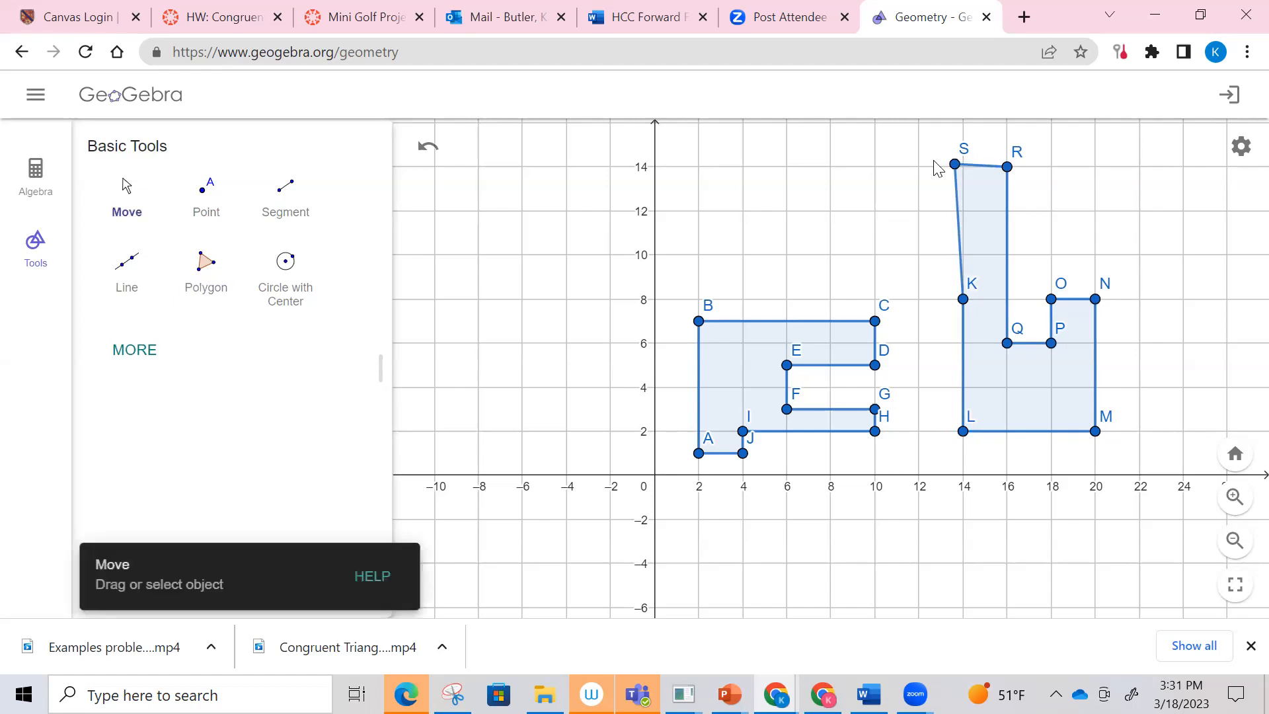
left_click_drag(954, 165, 963, 169)
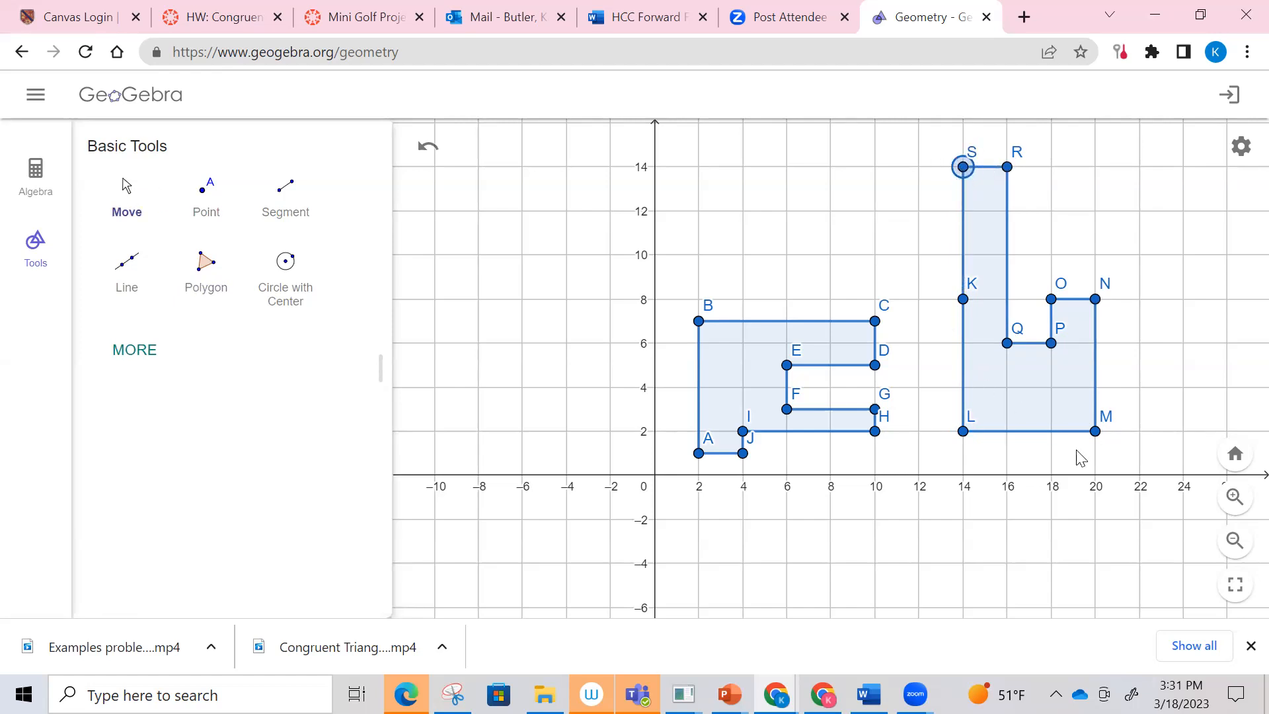
left_click(1012, 505)
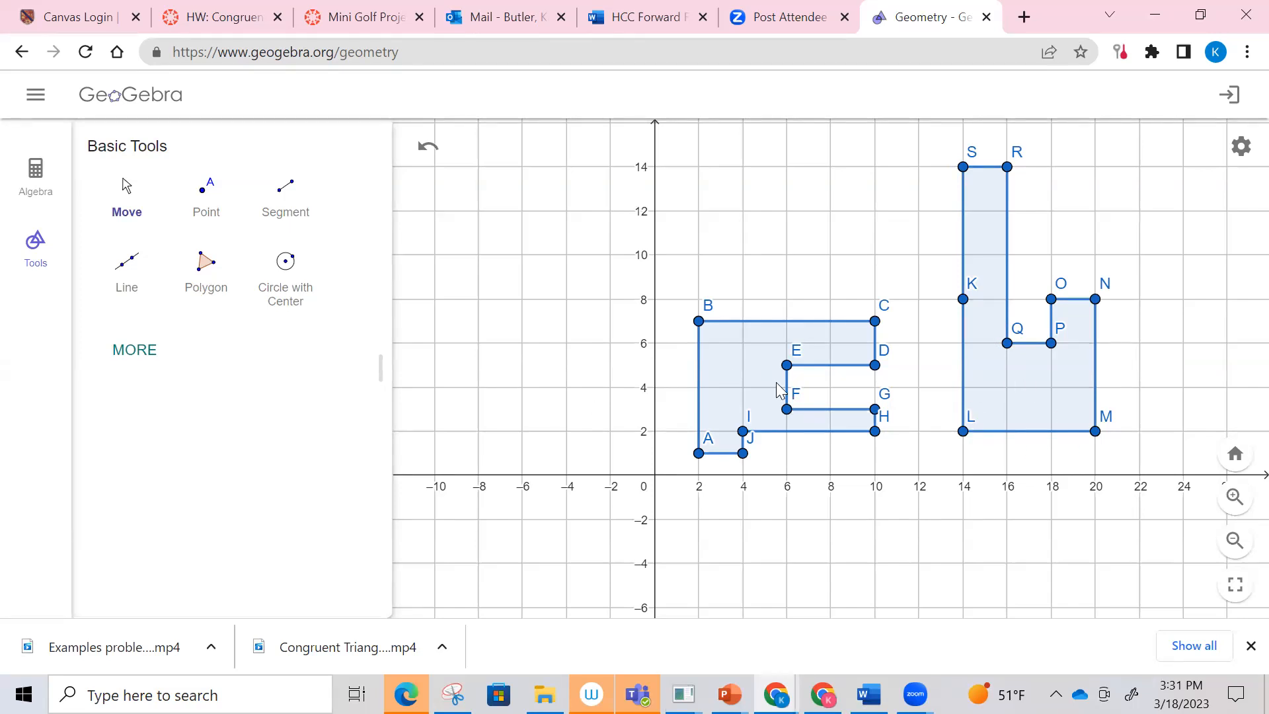
Step: Place one point inside each polygon, at (8,6) in the first and (18,4) in the second
left_click(206, 199)
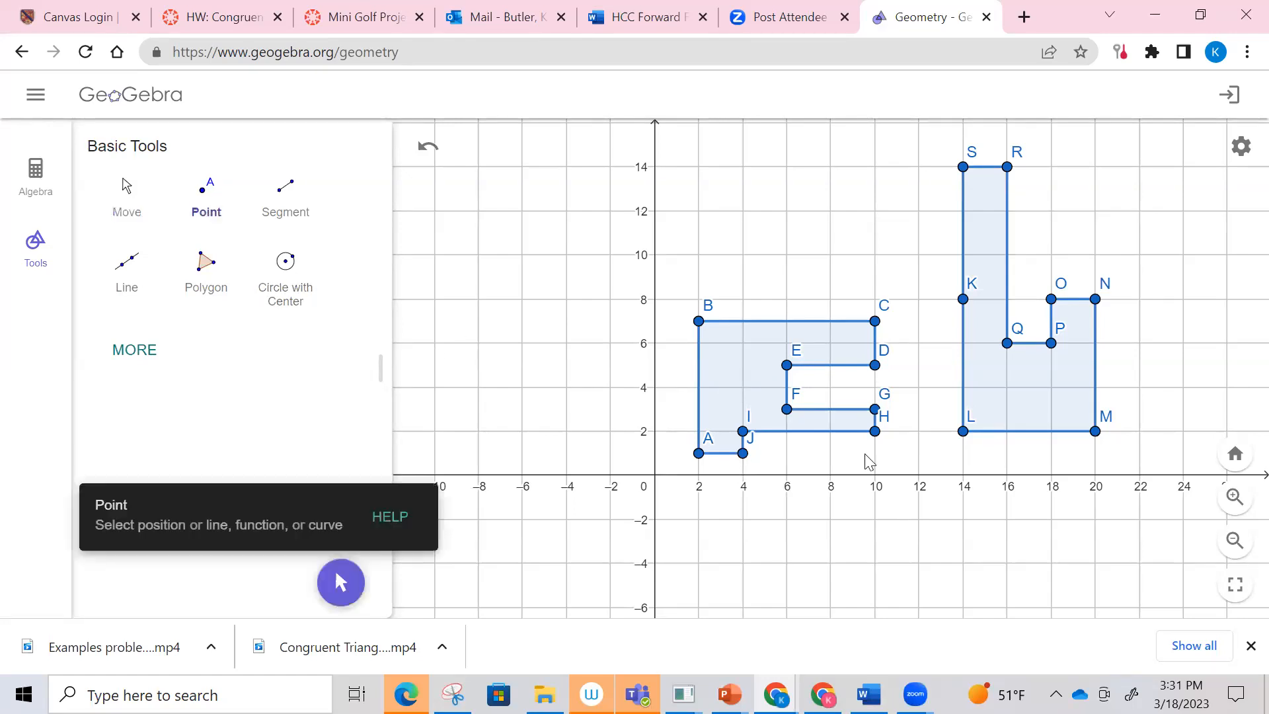
left_click(830, 344)
left_click(1051, 387)
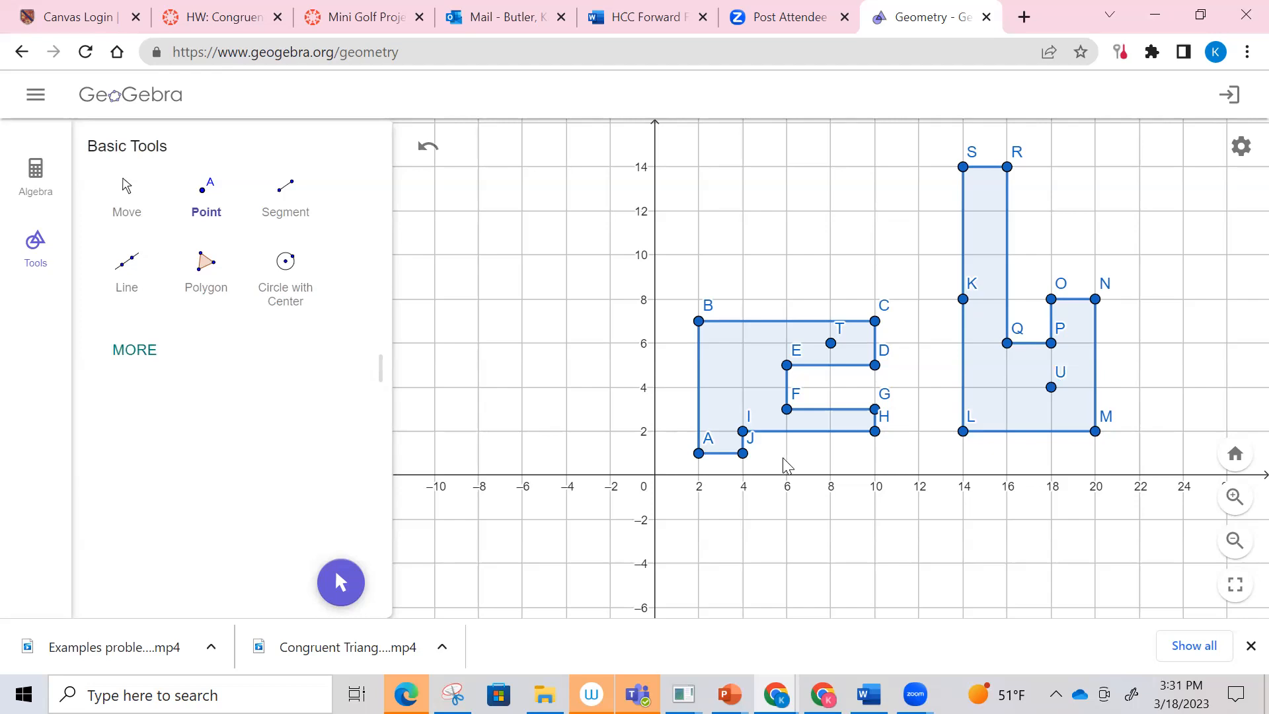
Step: Draw a regular hexagon above the x-axis starting from the edge between (-10,20) and (-20,20)
left_click(139, 360)
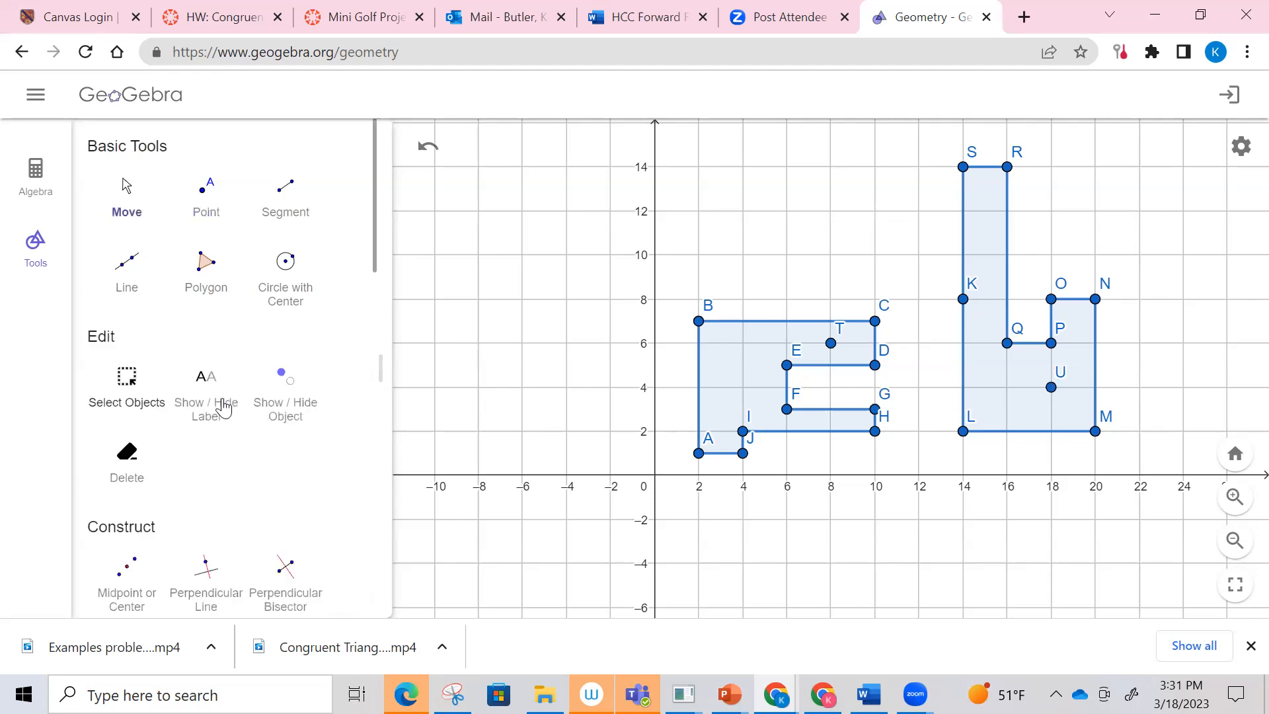
scroll(263, 425, "down", 3)
scroll(263, 425, "down", 5)
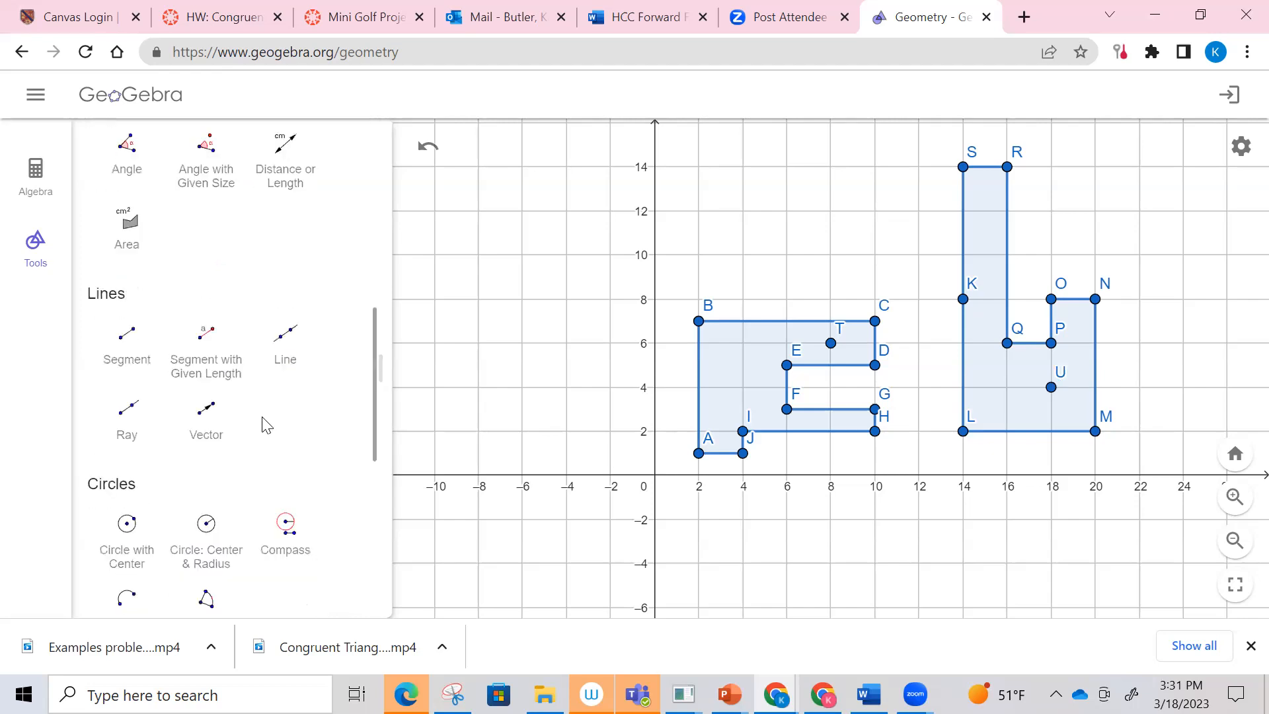
scroll(263, 422, "down", 3)
scroll(263, 423, "up", 10)
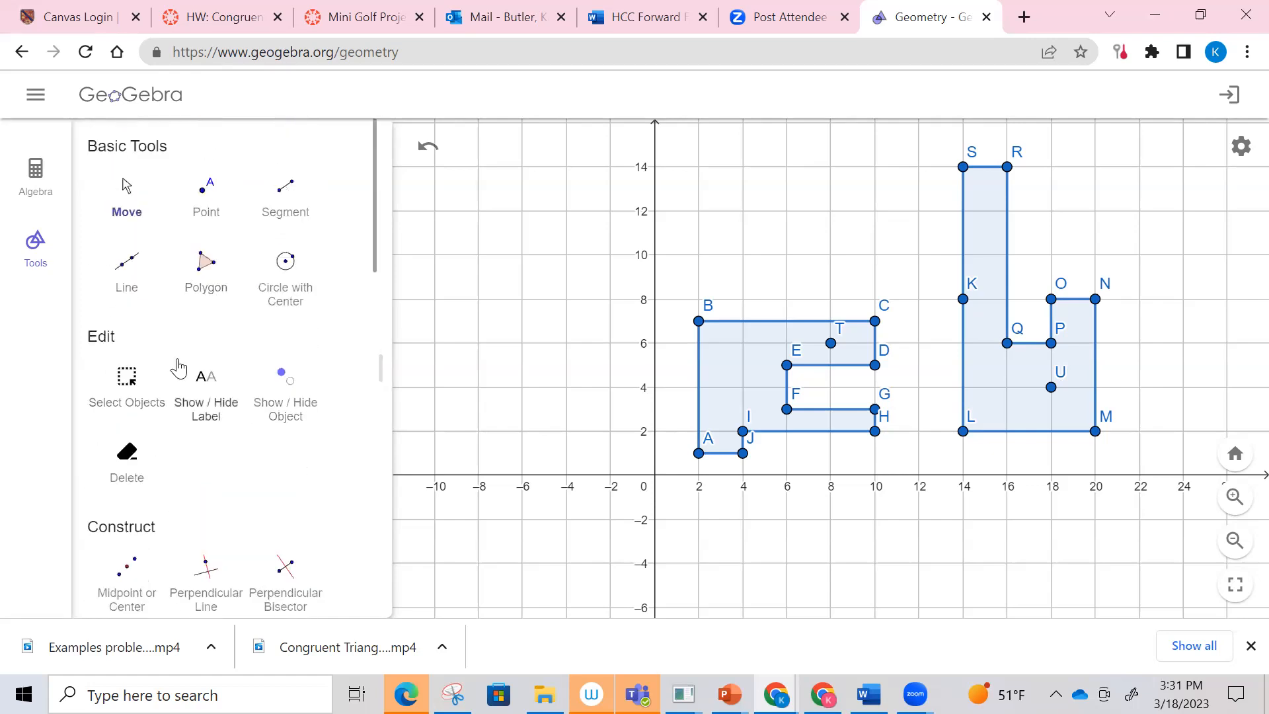
scroll(178, 365, "down", 10)
scroll(178, 365, "down", 5)
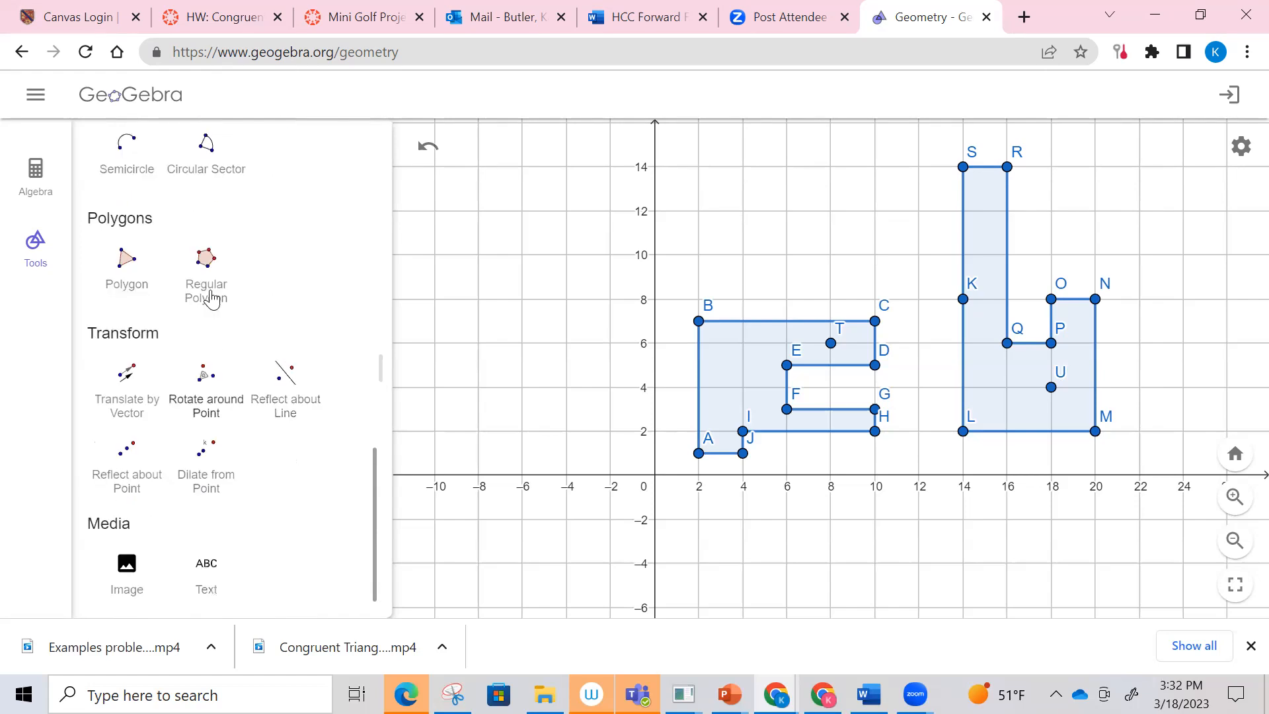
left_click(203, 282)
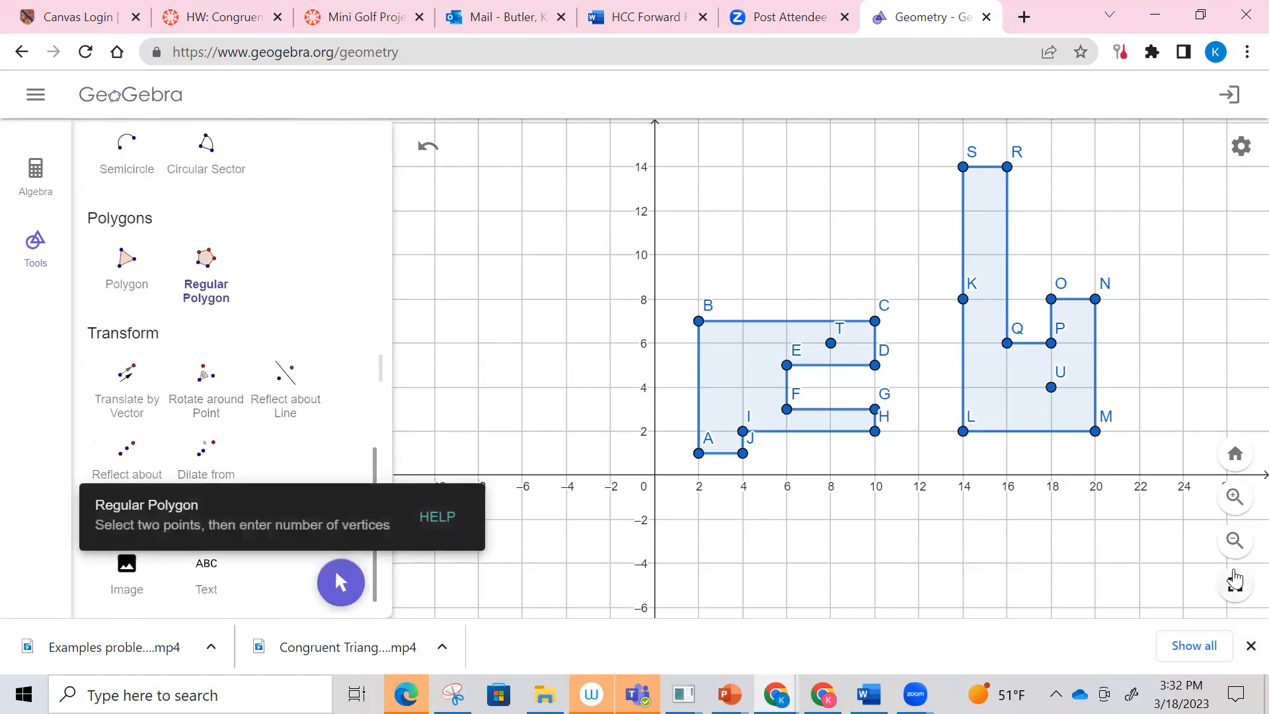
left_click(1241, 552)
left_click(1240, 552)
left_click(1241, 552)
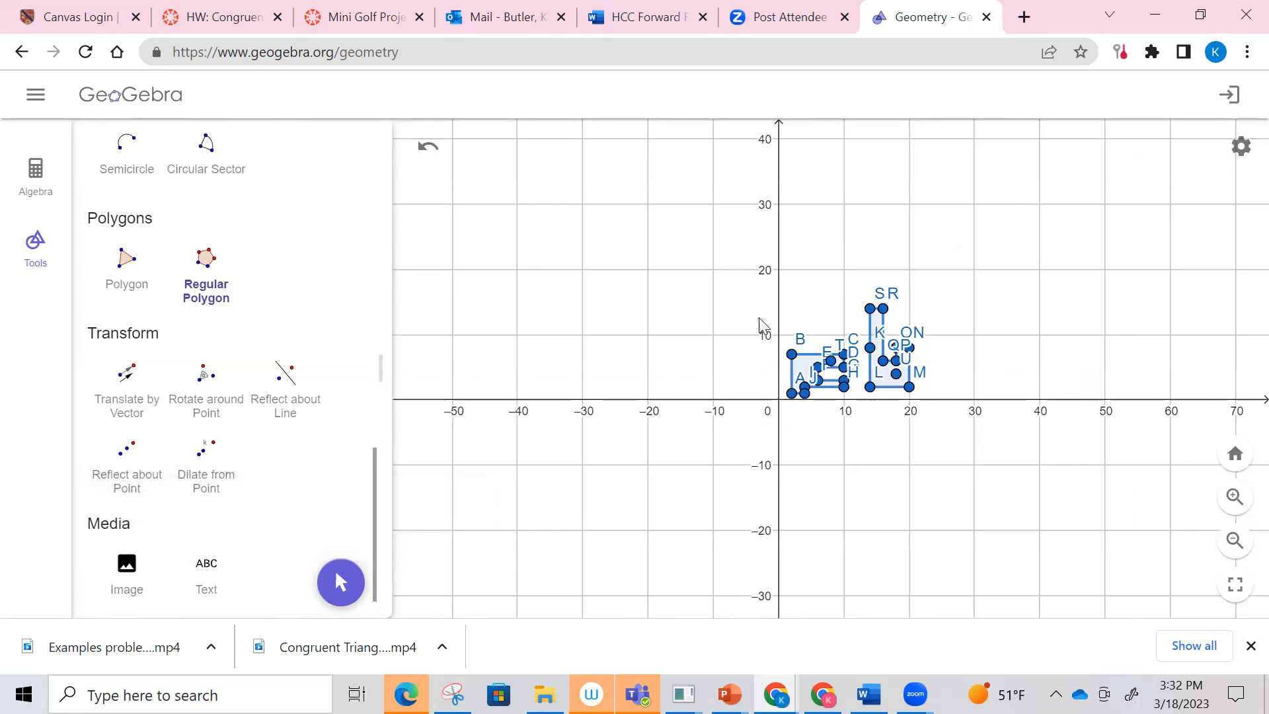
left_click(714, 270)
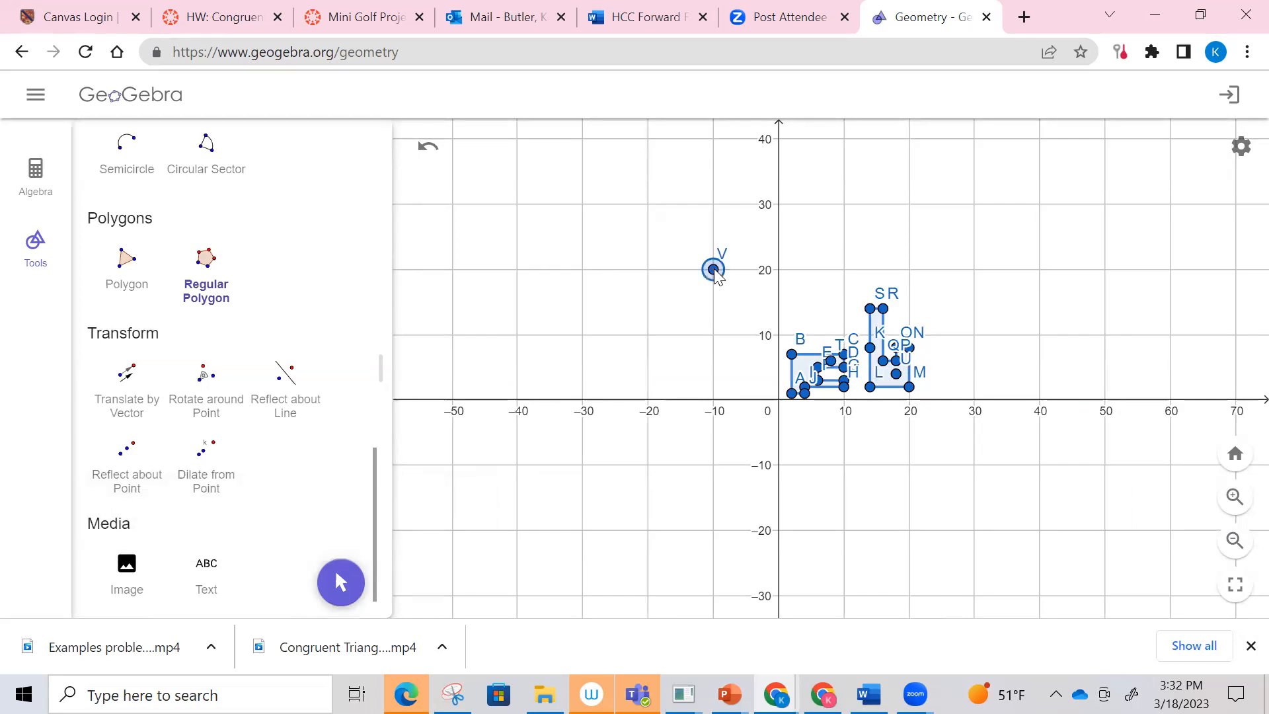
left_click(649, 270)
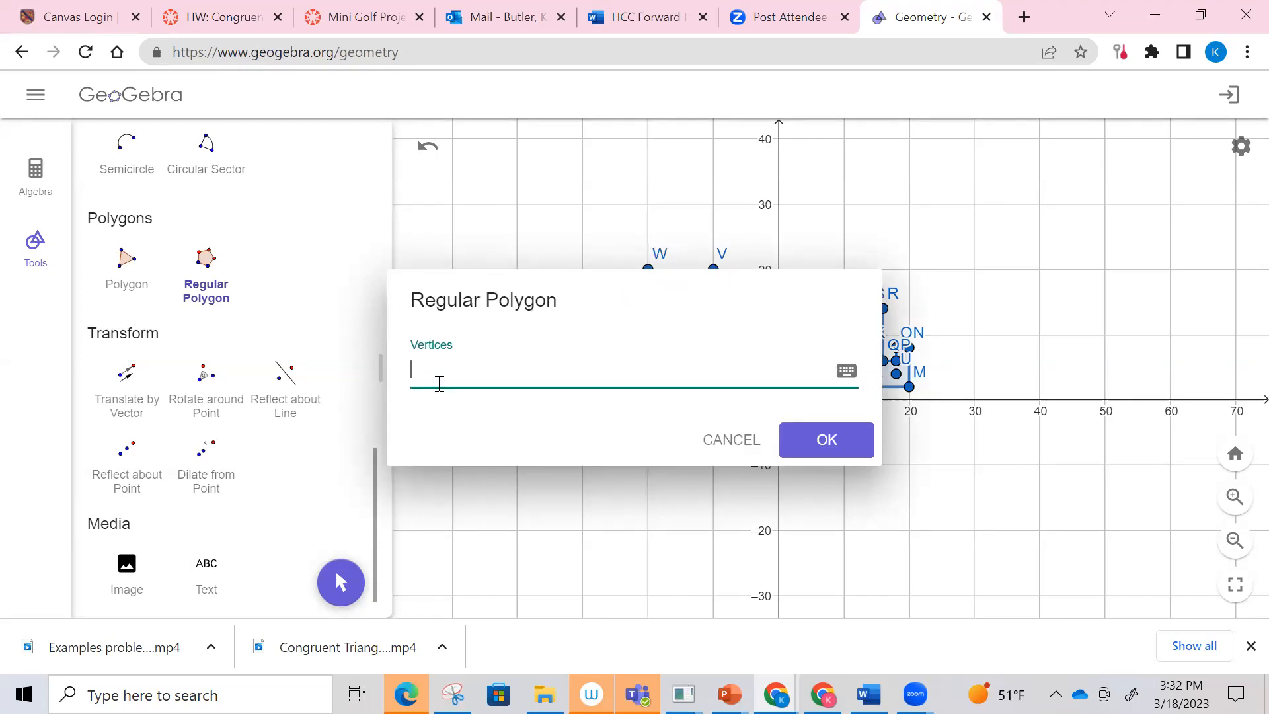
key("Return")
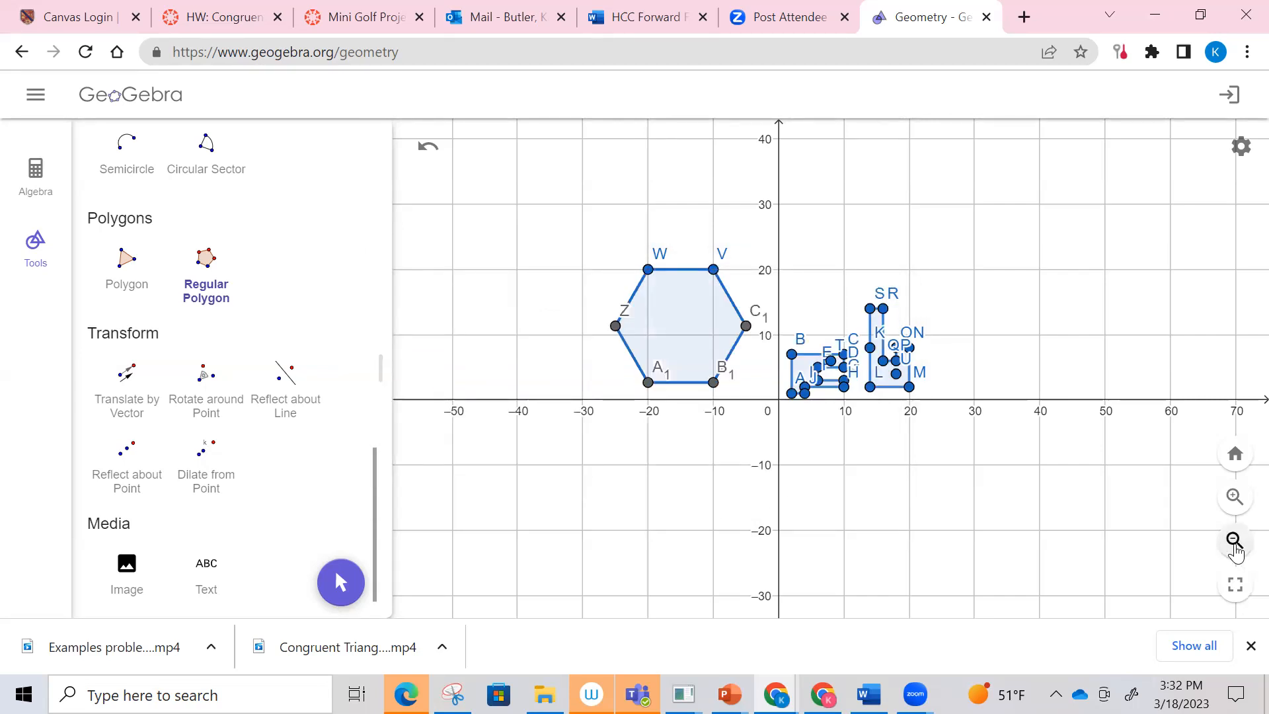
Step: Place a point inside the hexagon at (-15,10)
left_click(1234, 540)
left_click(1235, 499)
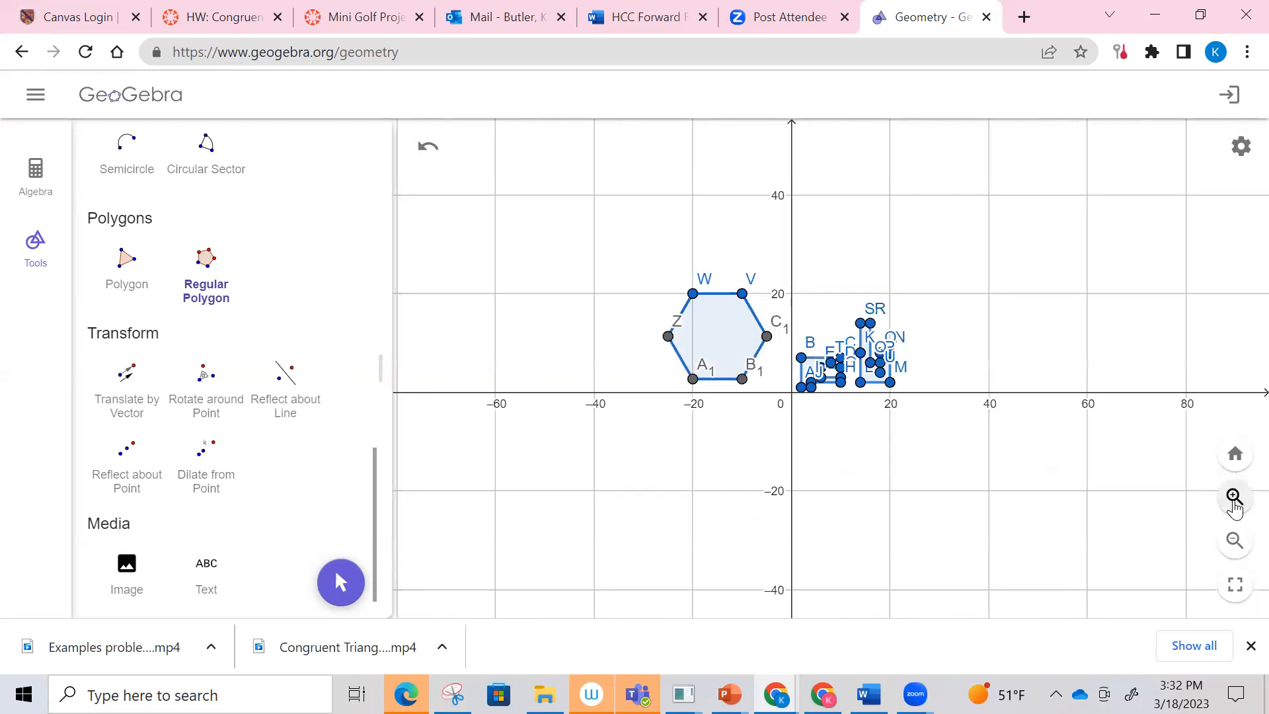
left_click(1234, 500)
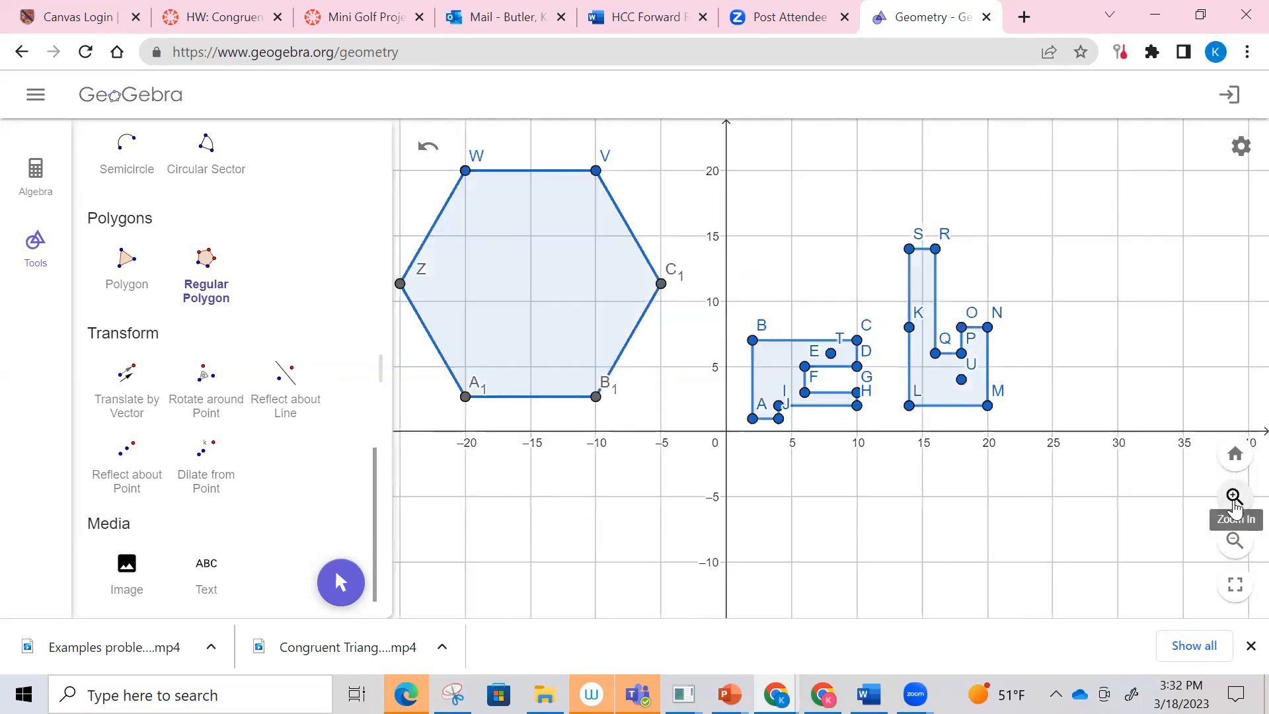
left_click(1234, 501)
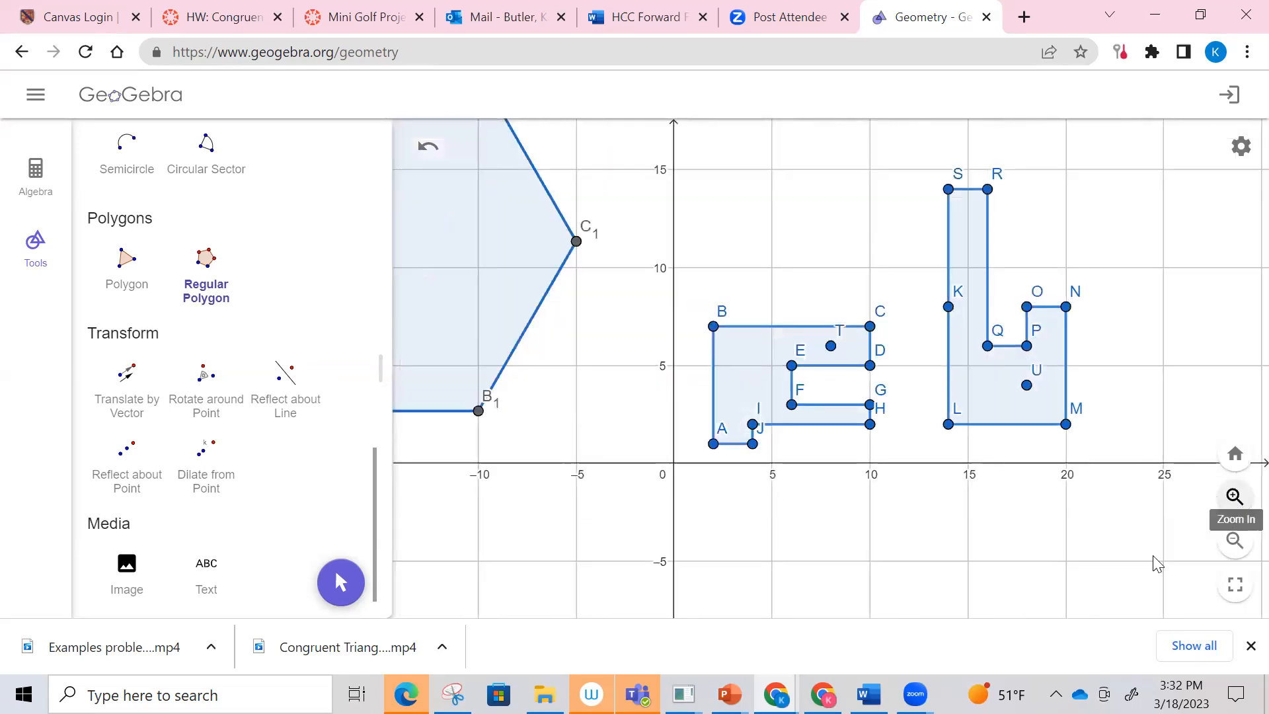
left_click(1235, 538)
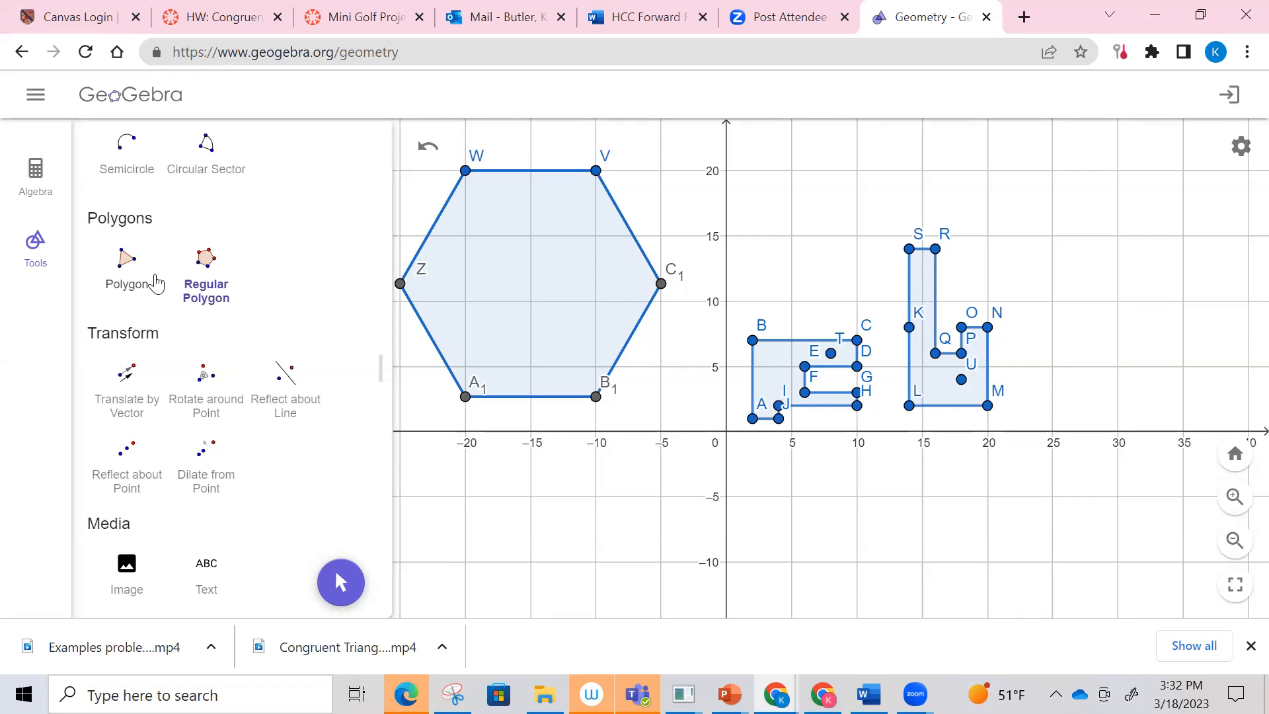
scroll(156, 284, "up", 10)
left_click(206, 191)
left_click(531, 301)
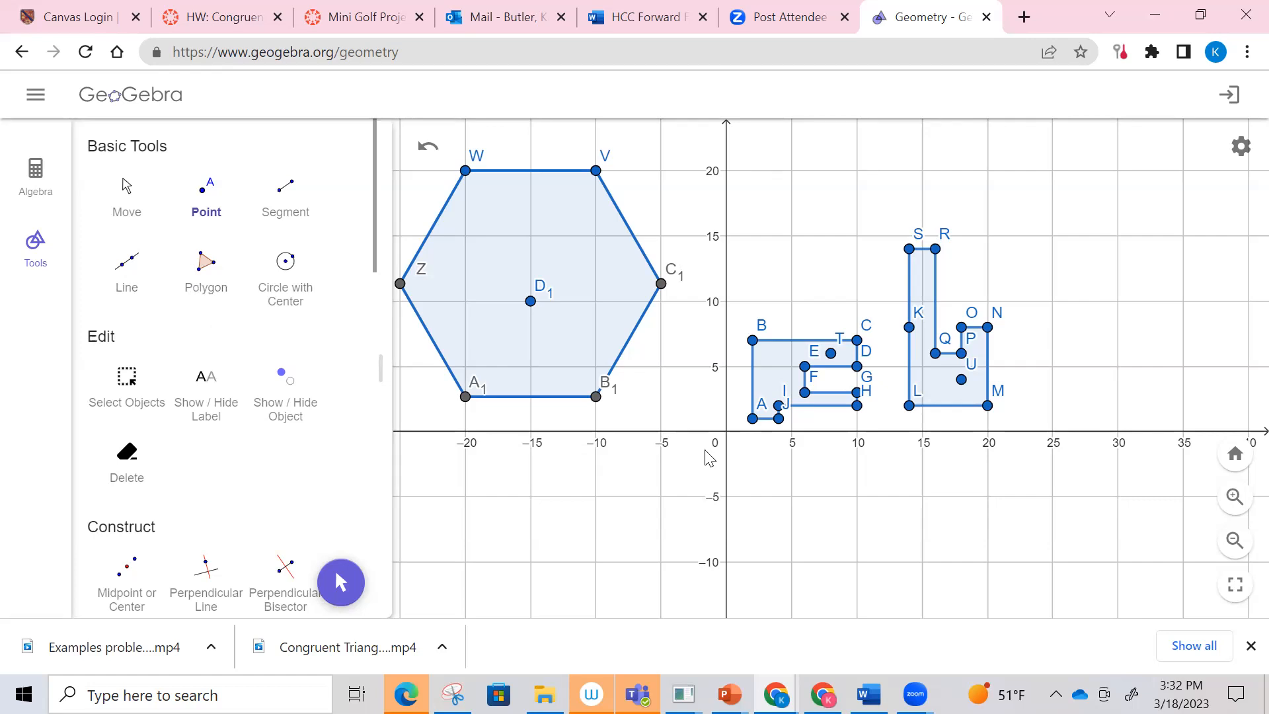
Step: Colour side AB of the first polygon green
left_click(127, 195)
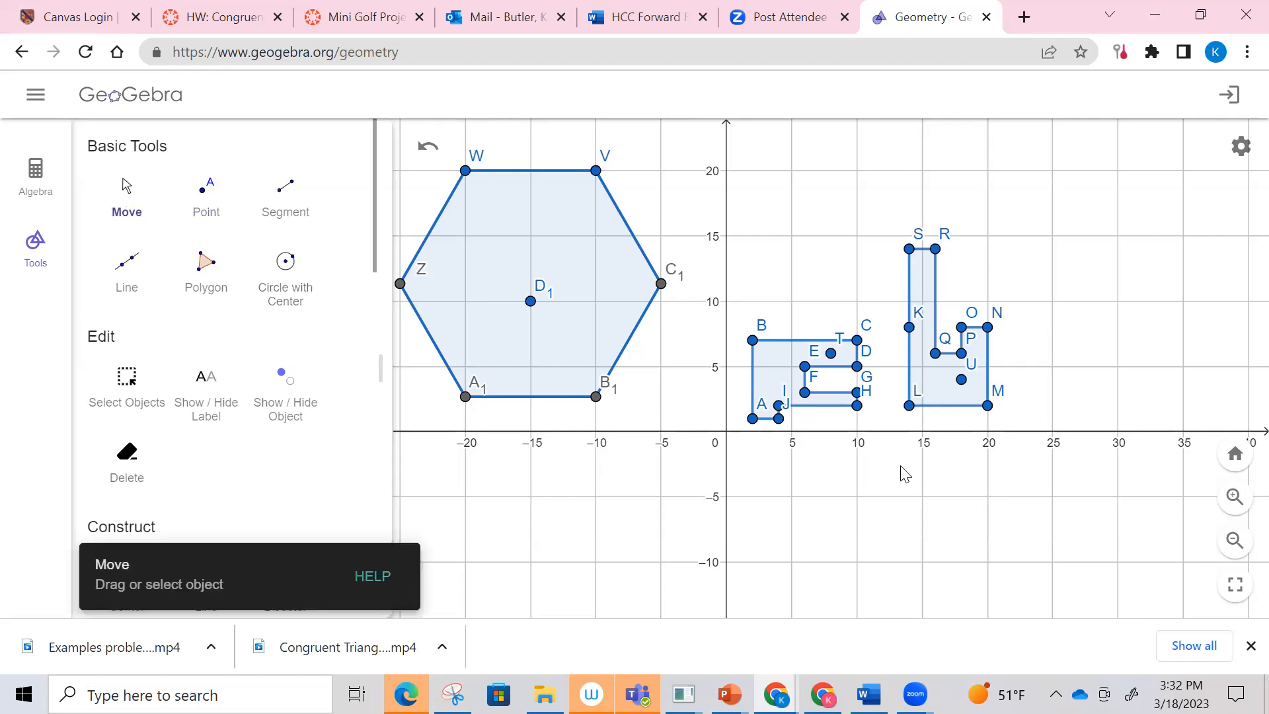
left_click(756, 390)
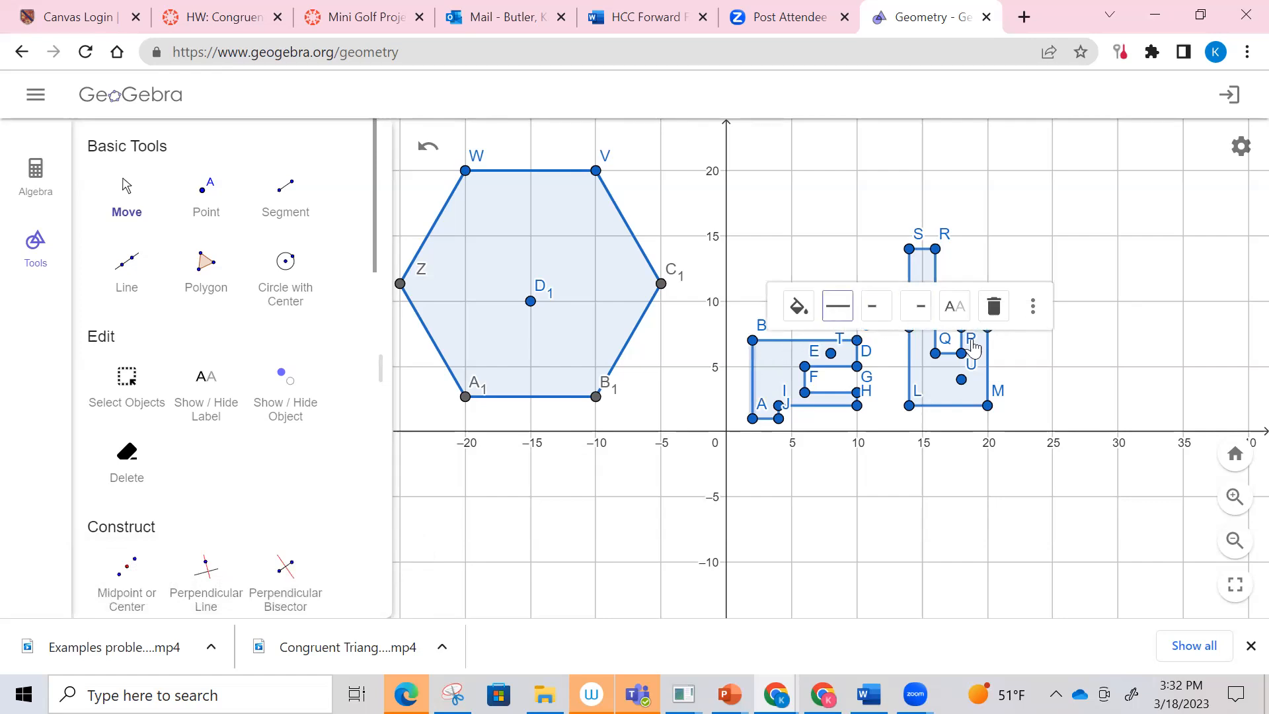
left_click(796, 309)
left_click(806, 343)
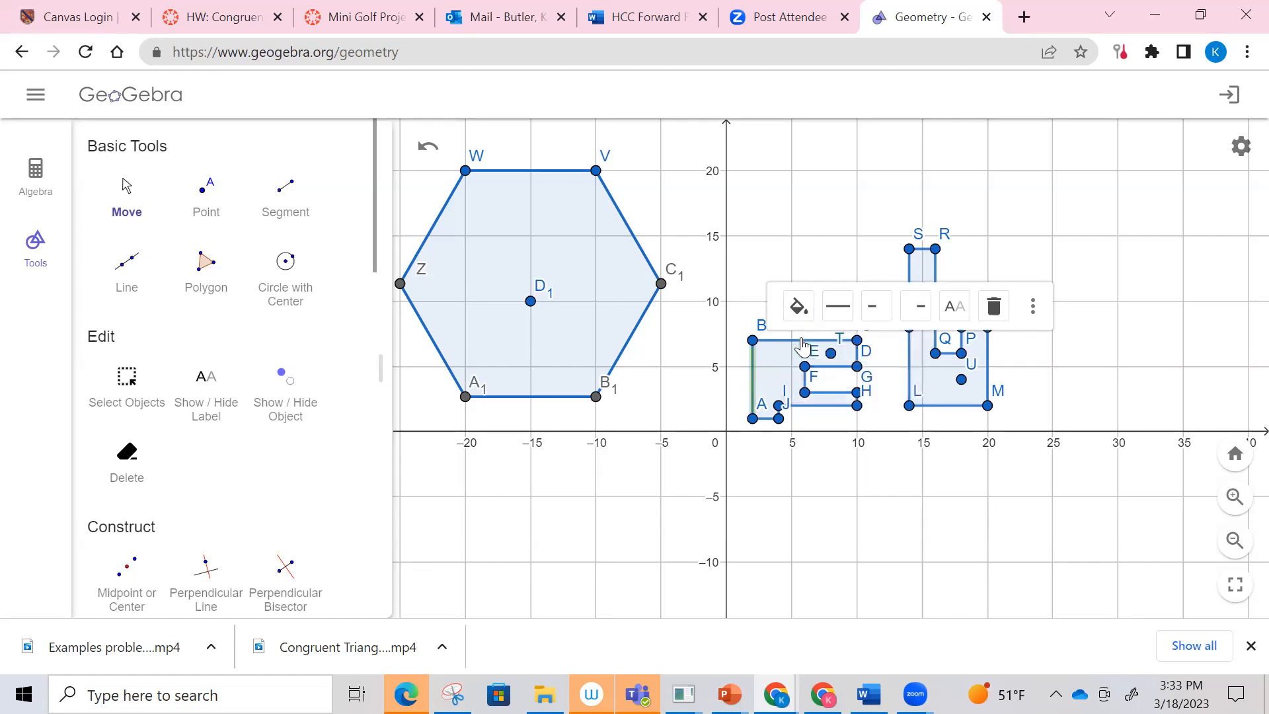
Step: Colour vertex D of the first polygon green
left_click(858, 353)
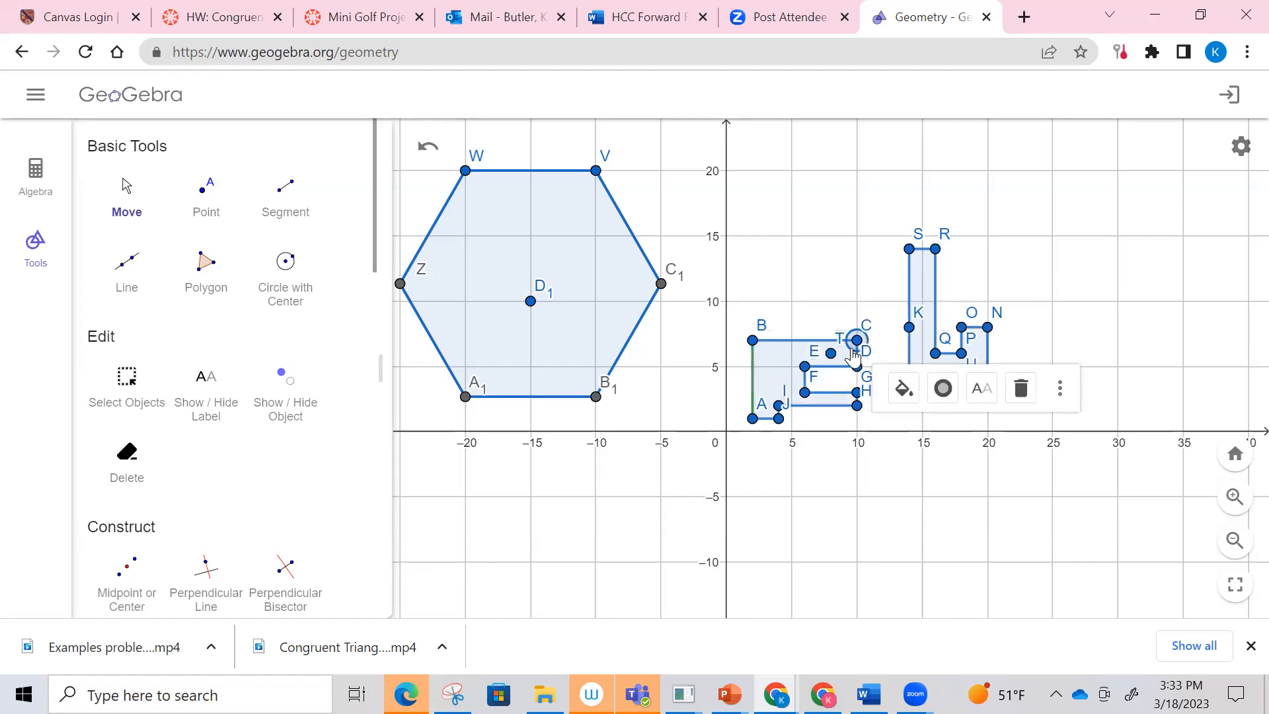
left_click(857, 365)
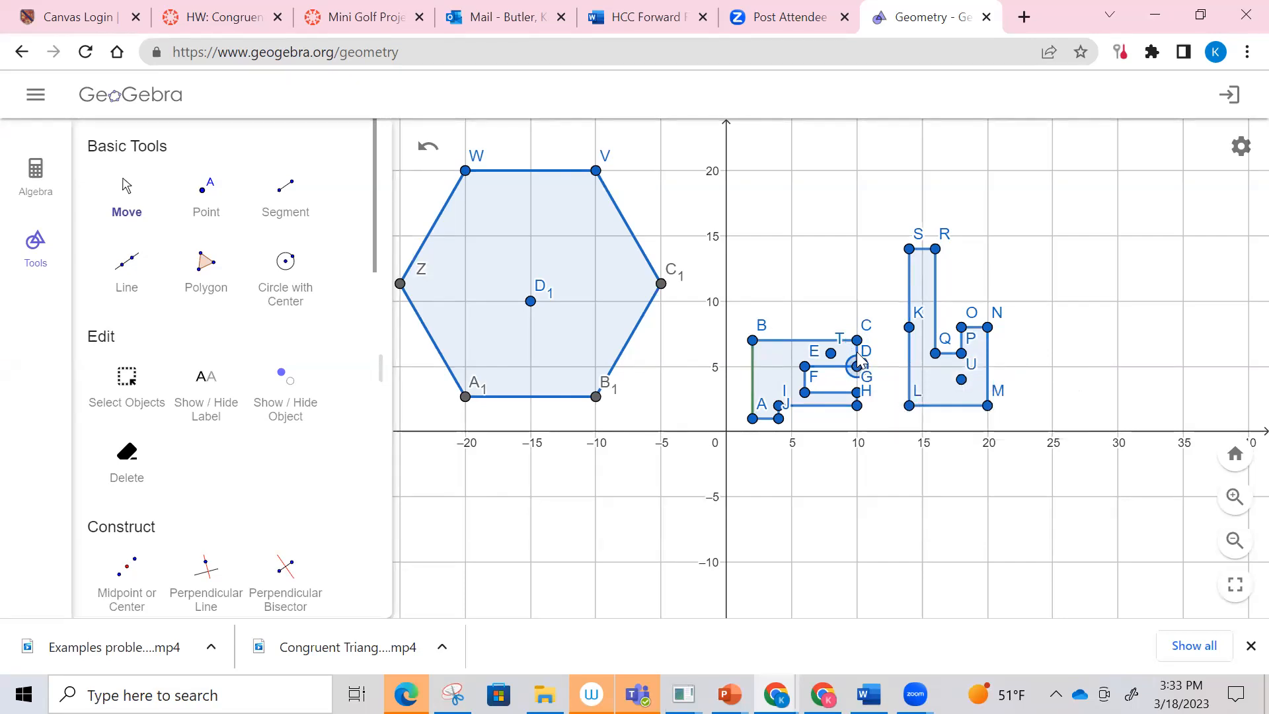
left_click(903, 415)
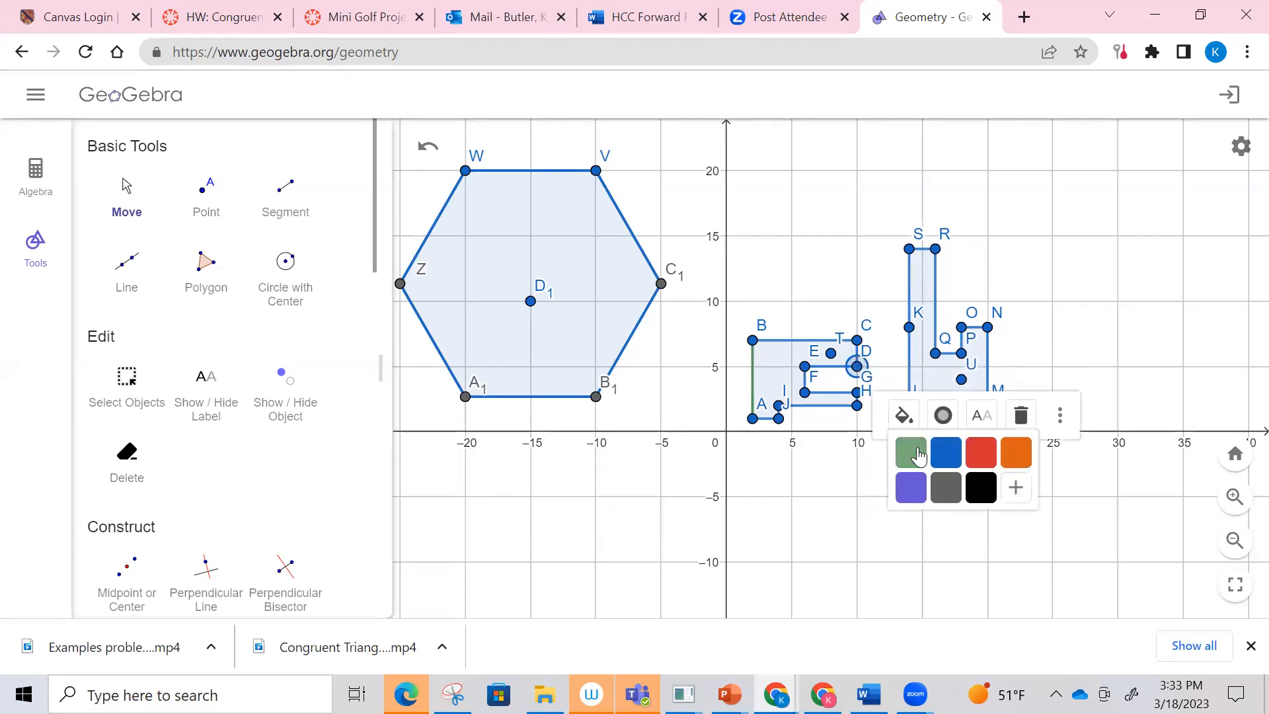
left_click(918, 451)
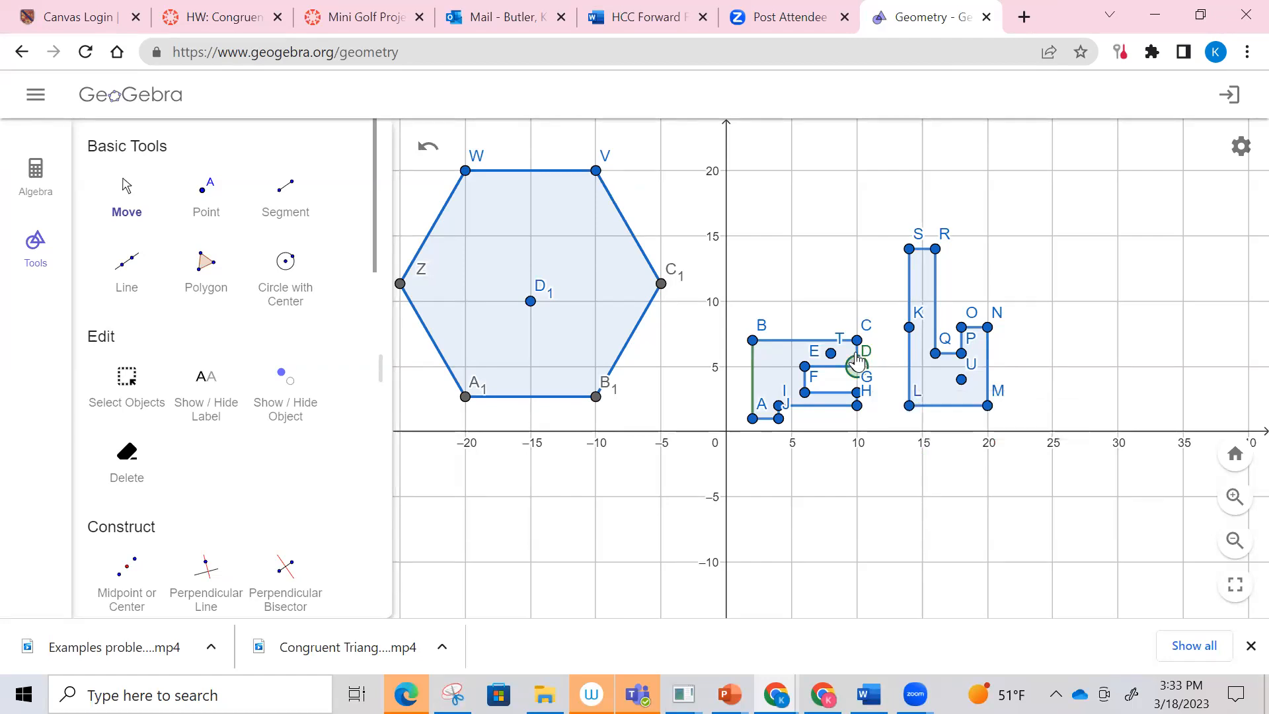
Step: Colour side CD of the first polygon green and deselect it
left_click_drag(1148, 502, 831, 502)
left_click(1234, 498)
left_click(1233, 498)
left_click_drag(532, 426, 929, 436)
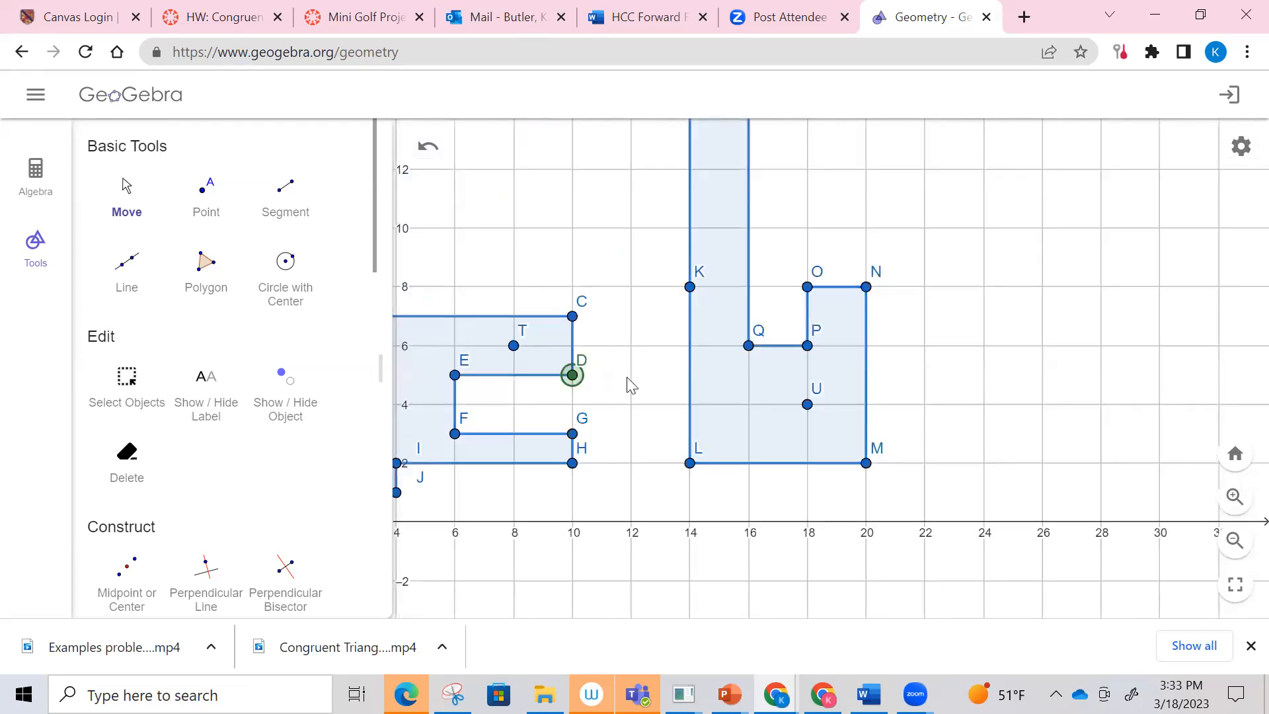
left_click_drag(713, 359, 867, 359)
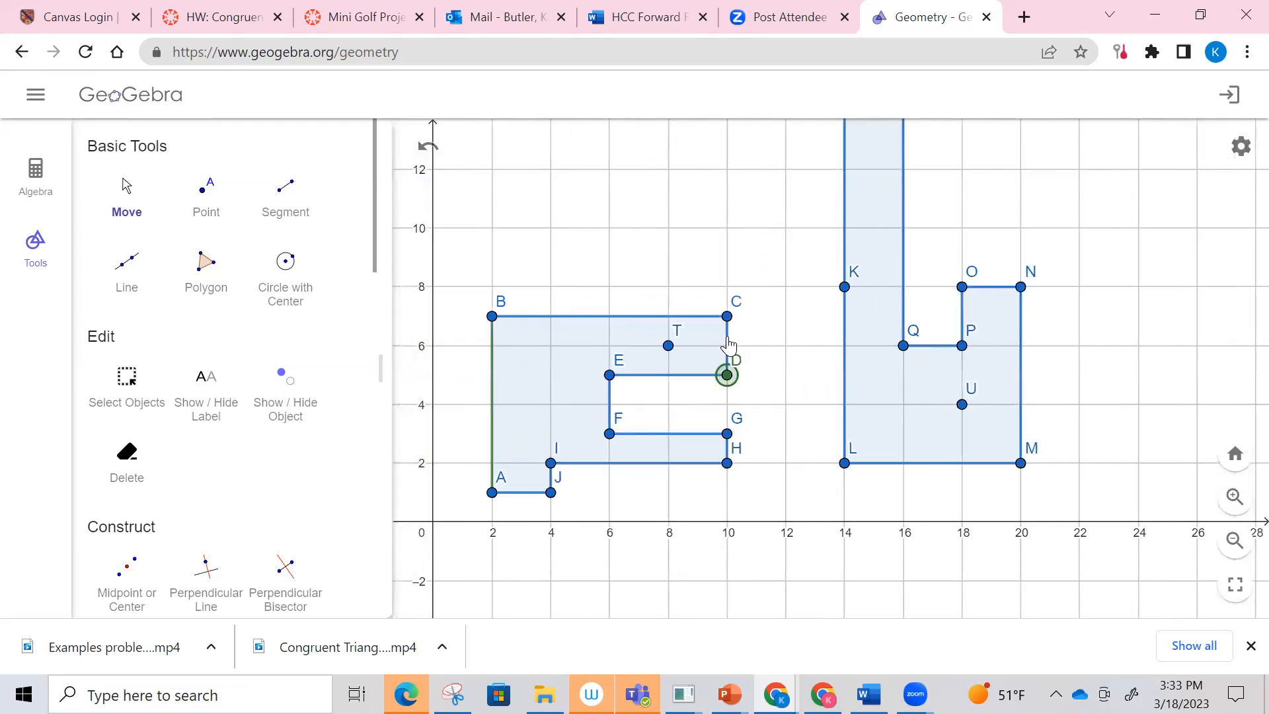
left_click(728, 343)
left_click(773, 282)
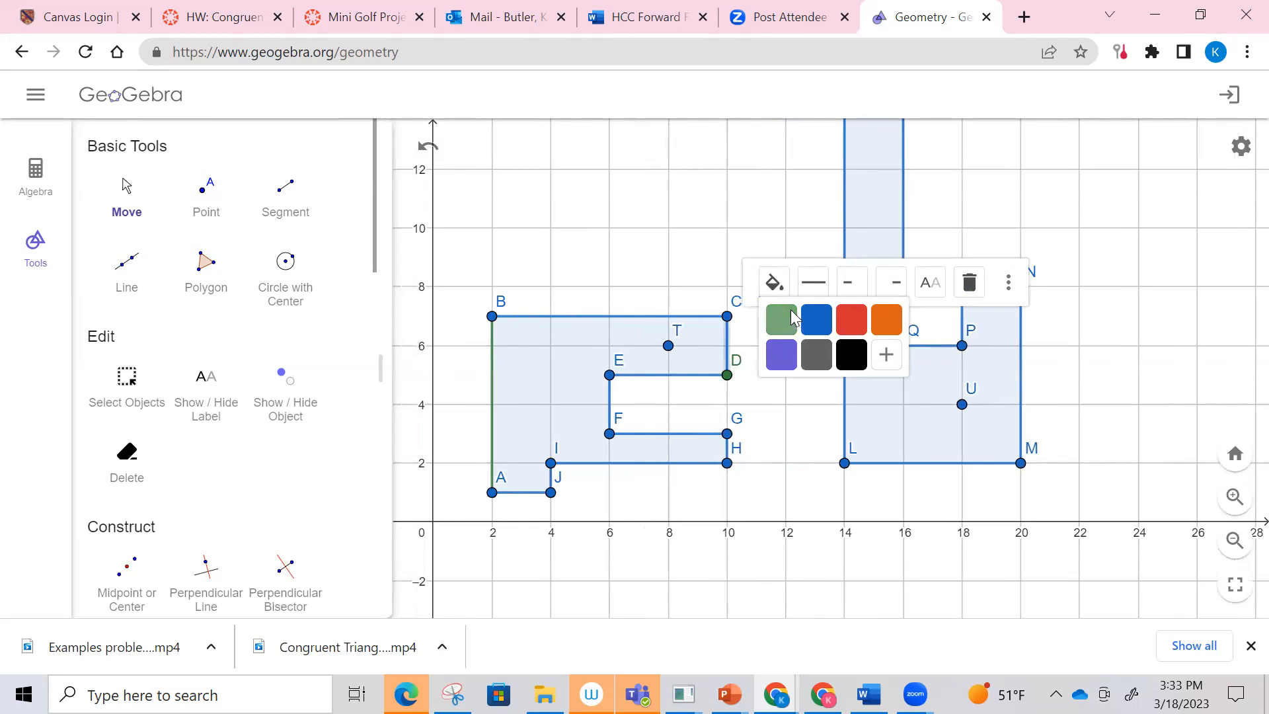
left_click(793, 318)
key("Escape")
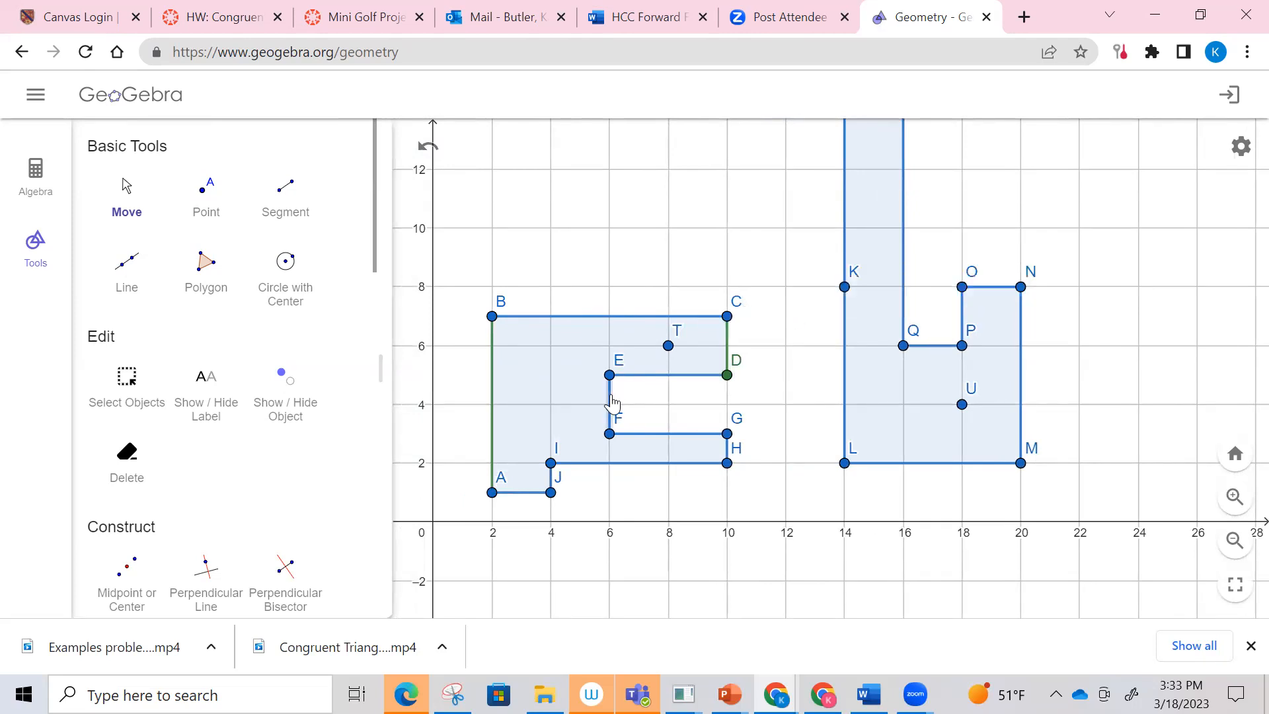
Step: Colour side EF of the first polygon green
left_click(612, 401)
left_click(655, 341)
left_click(661, 377)
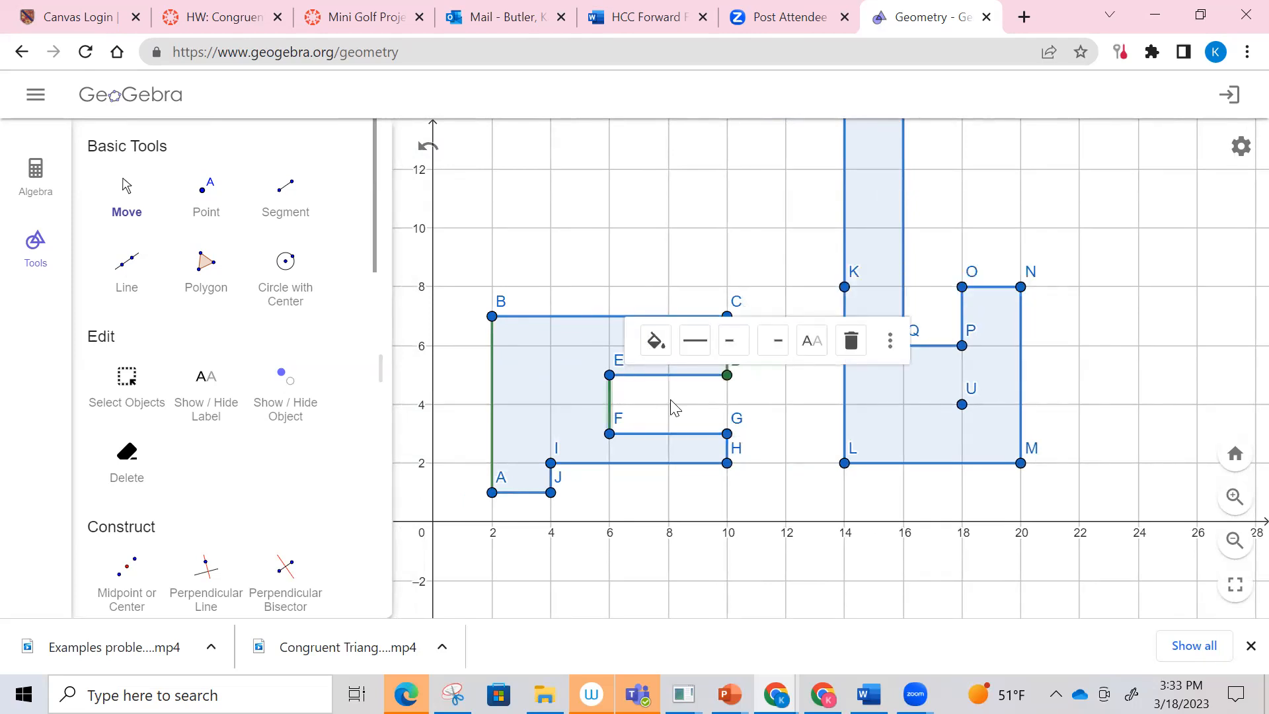
Step: Colour vertex G of the first polygon green
left_click(727, 461)
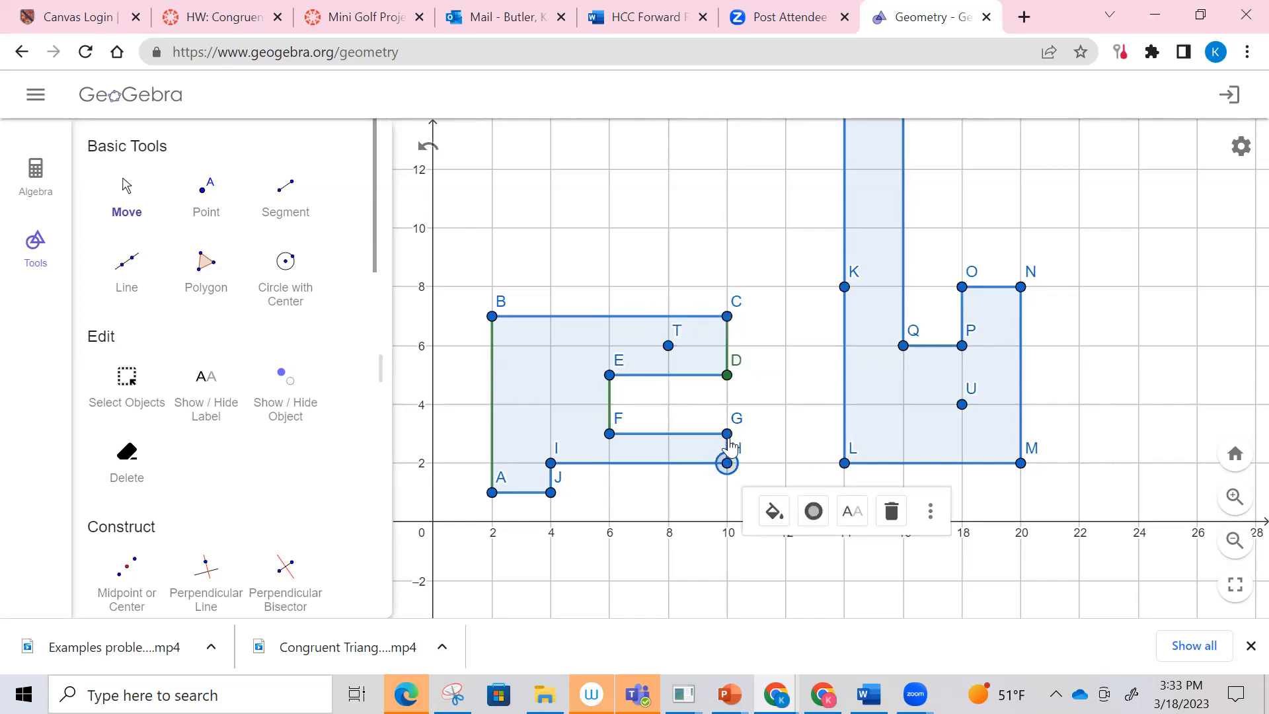
left_click(727, 459)
left_click(728, 441)
left_click(729, 450)
left_click(727, 449)
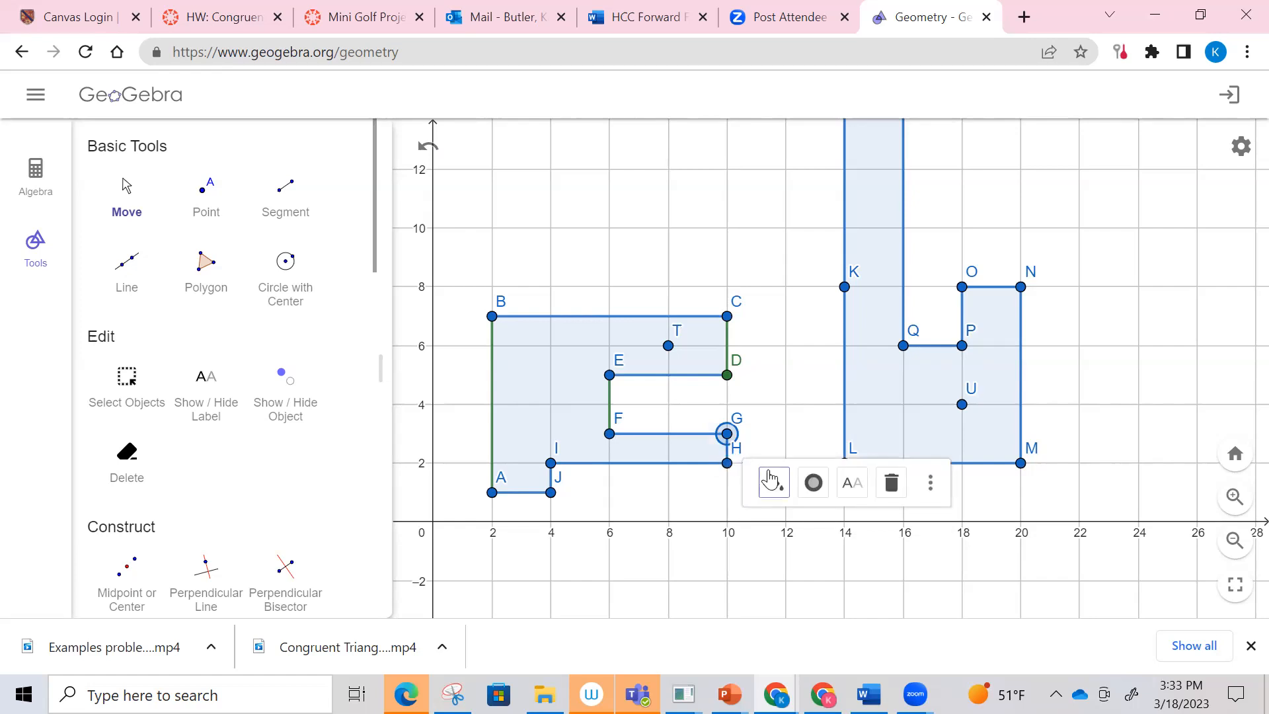
left_click(774, 482)
left_click(780, 519)
Step: Try to select the short side GH of the first polygon
left_click(730, 457)
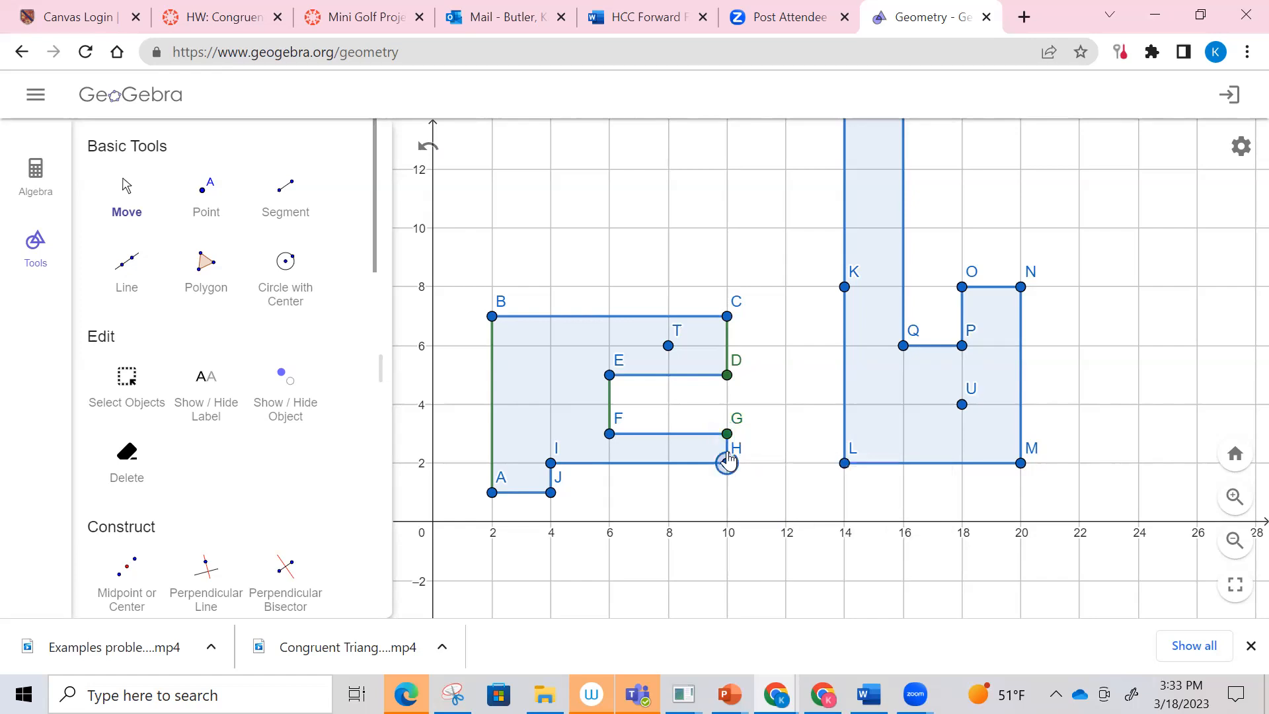
left_click(728, 456)
left_click(728, 456)
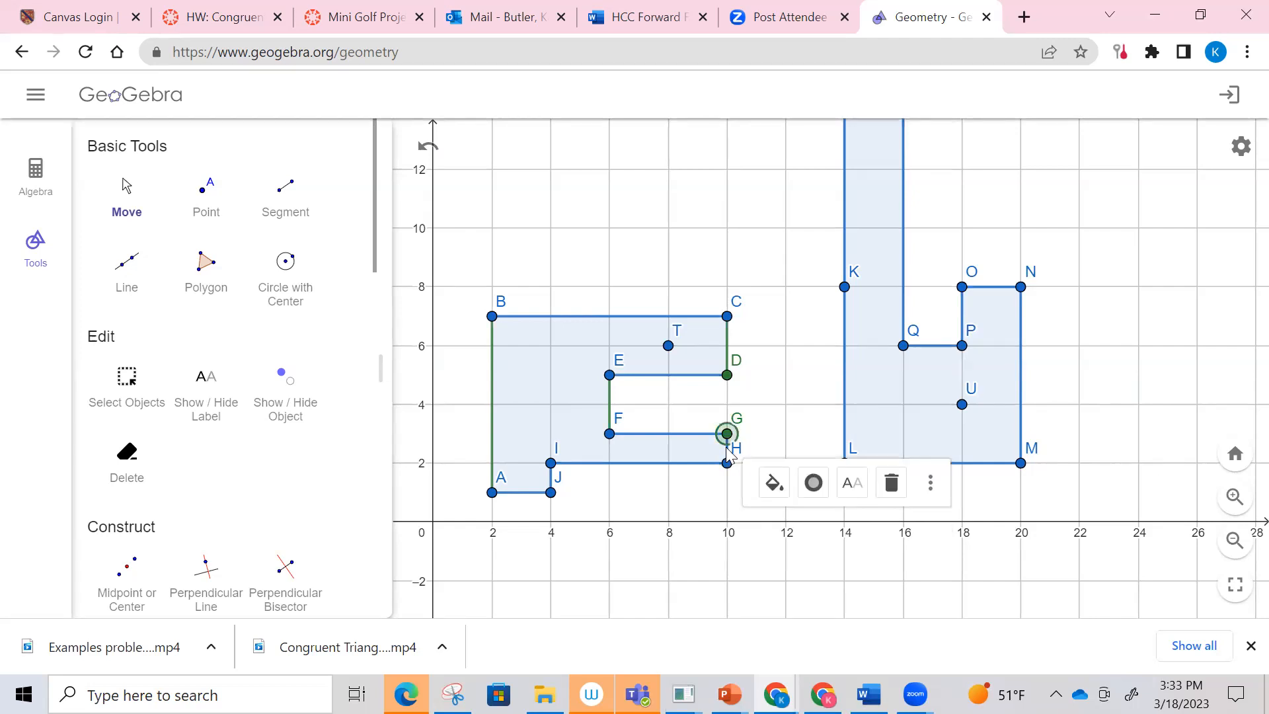
left_click(727, 461)
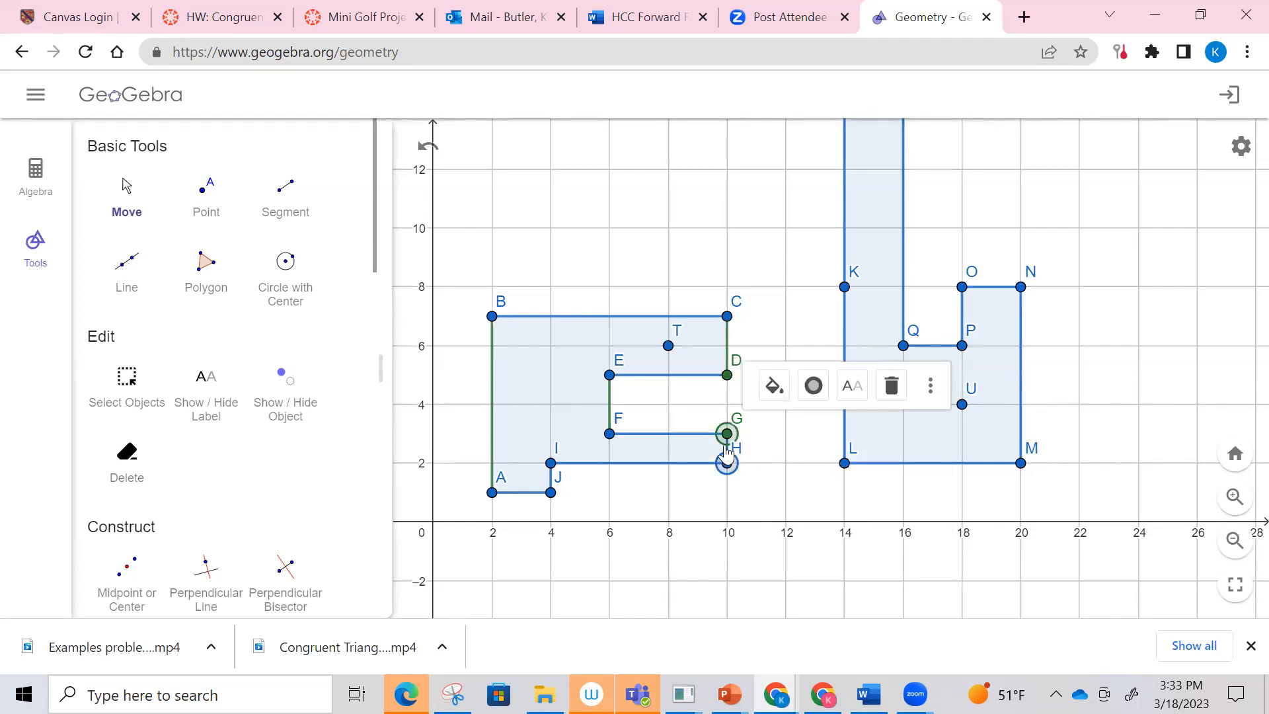
left_click(726, 452)
key("Escape")
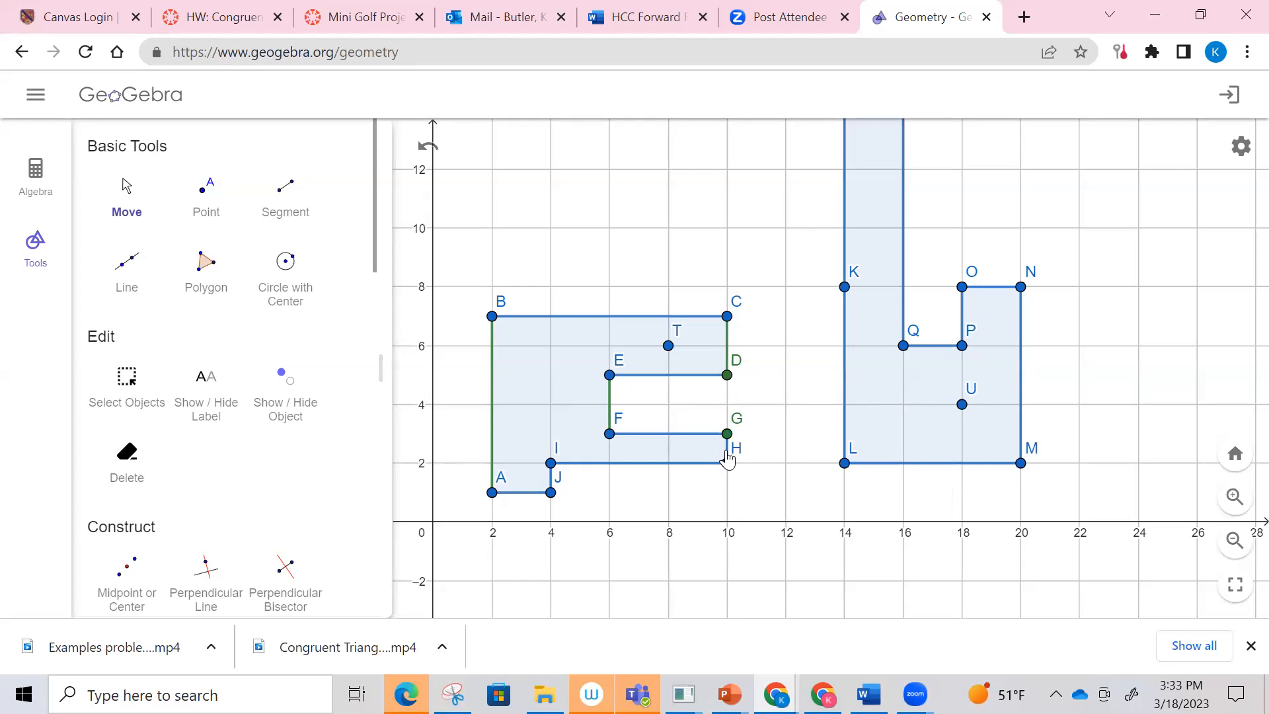
left_click(727, 458)
left_click(726, 433, "ctrl")
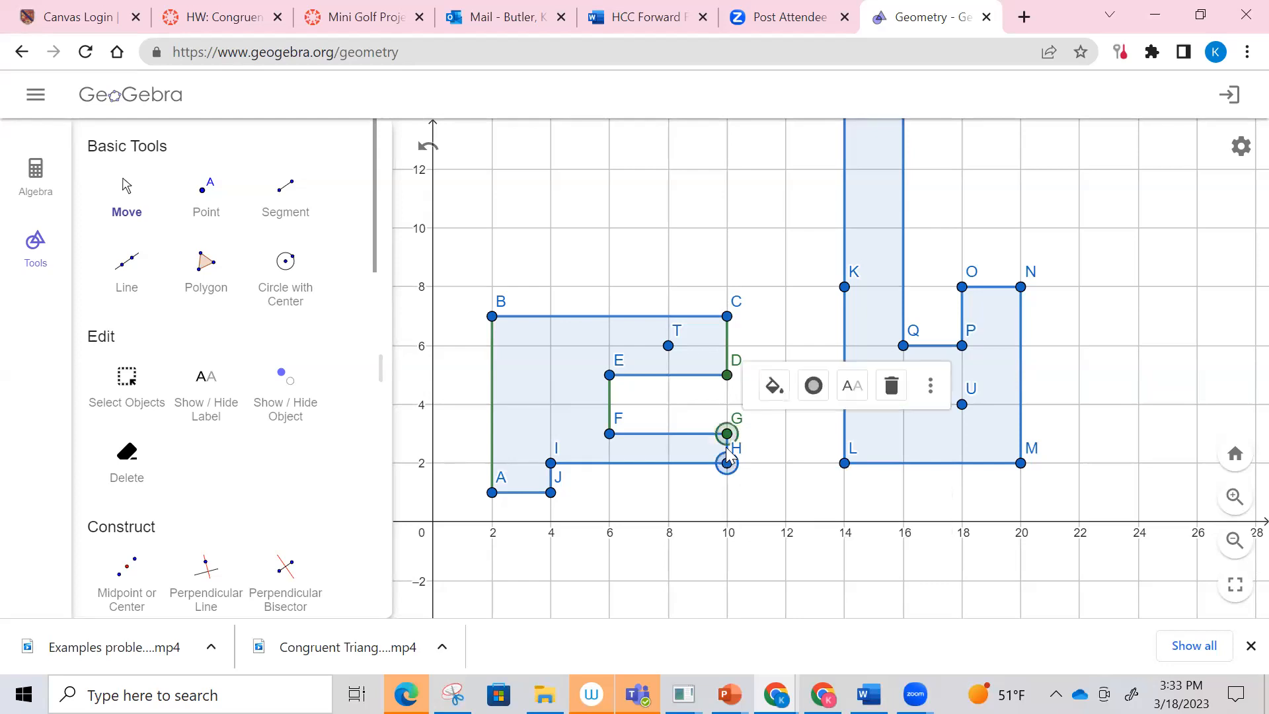
Step: Colour vertex J of the first polygon green and deselect it
left_click(552, 493)
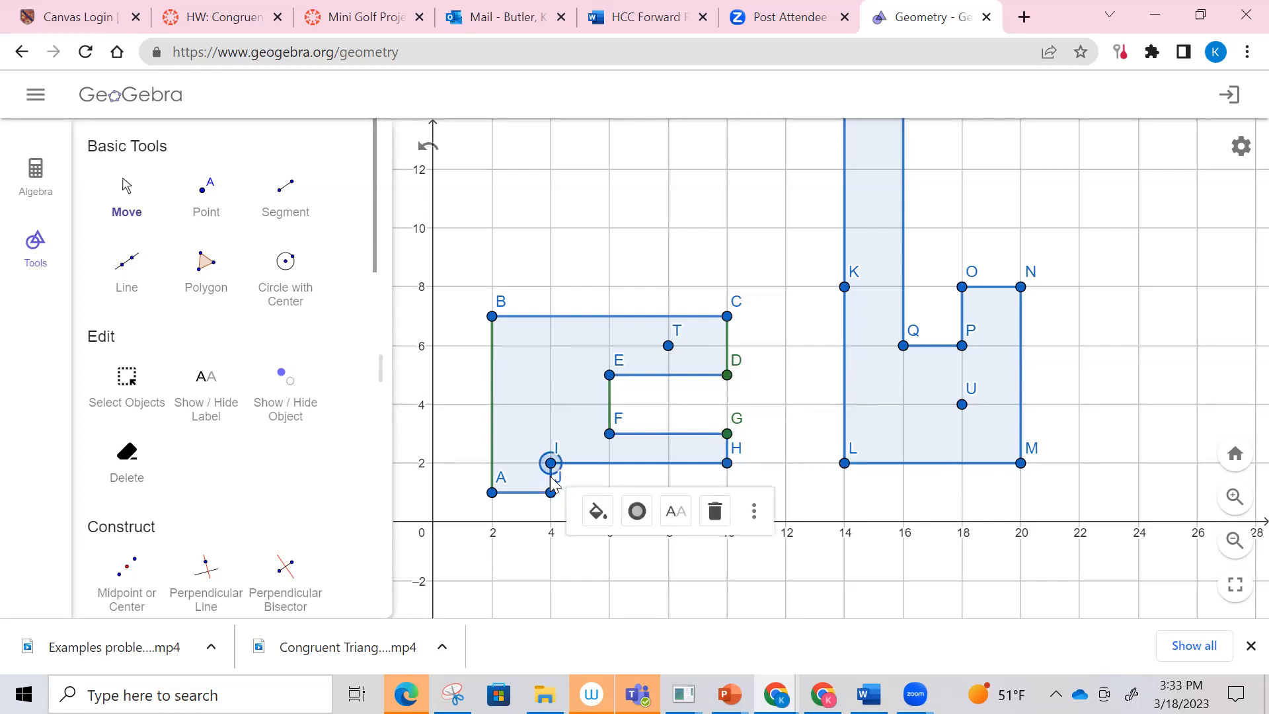
left_click(596, 546)
left_click(600, 564)
left_click(542, 530)
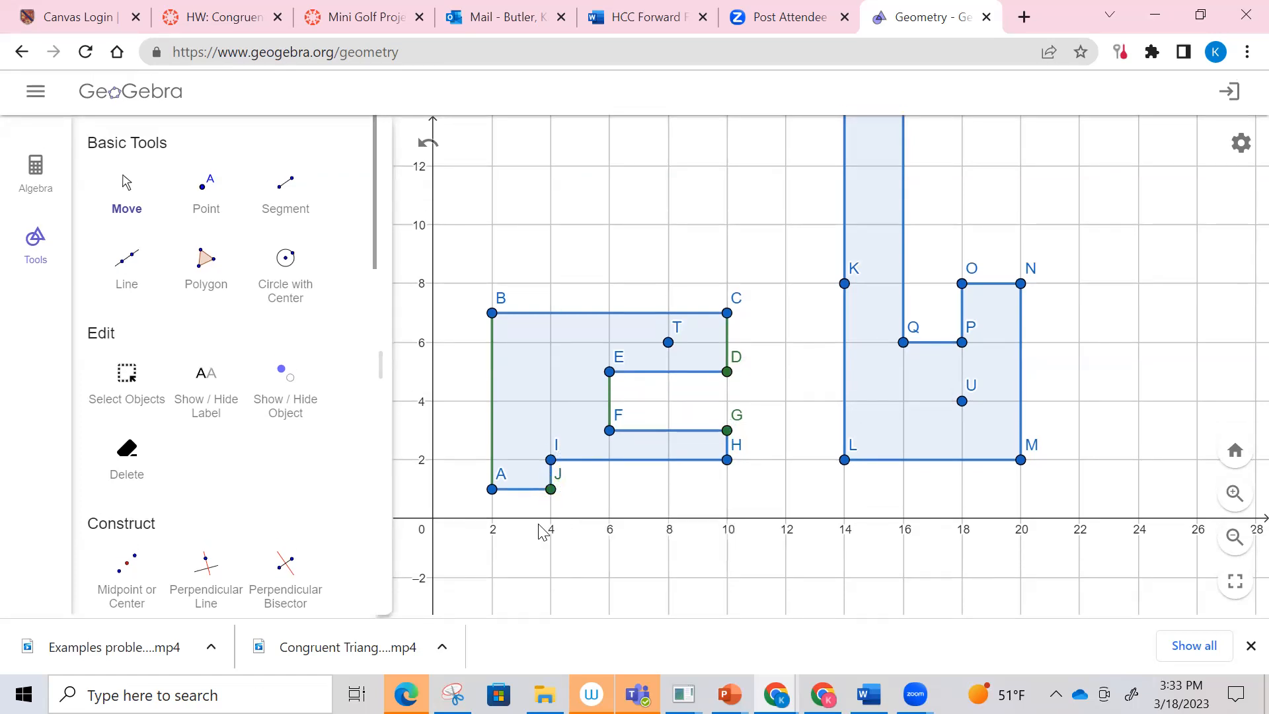
Step: Colour the short side GH of the first polygon green
left_click(552, 487)
left_click(1235, 494)
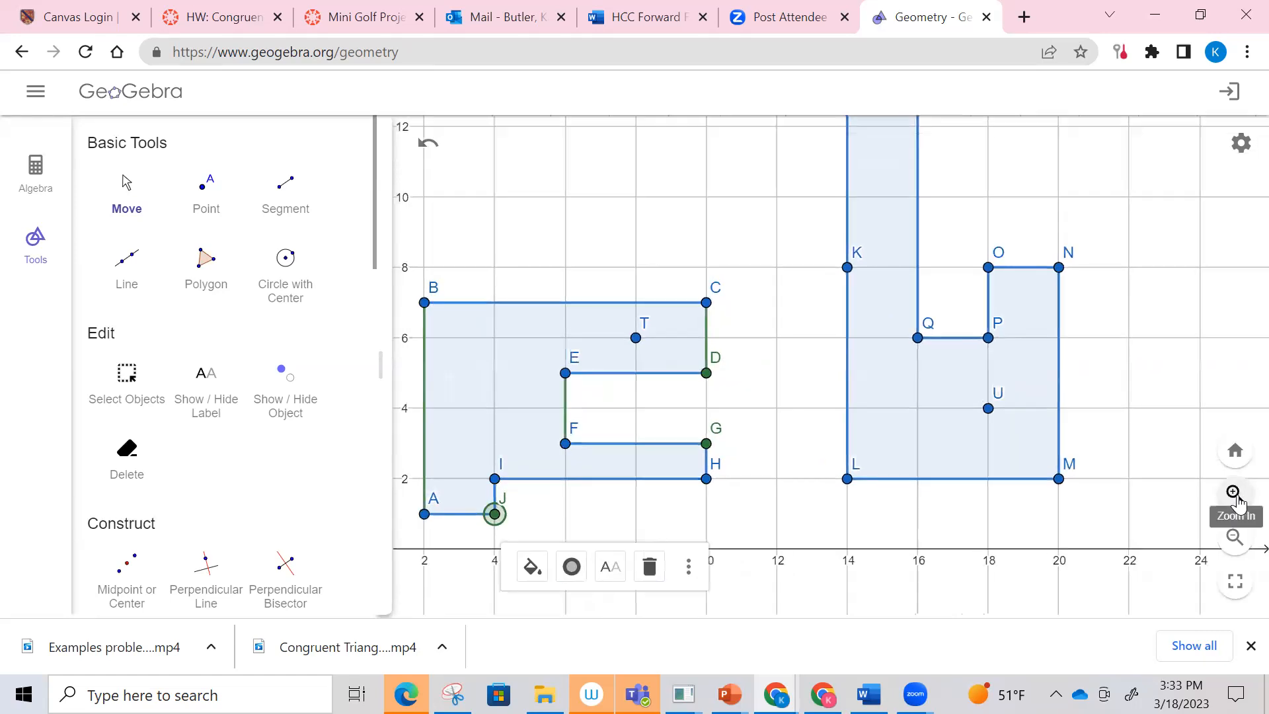
left_click(1235, 494)
left_click_drag(615, 572, 731, 393)
left_click(664, 418)
left_click(706, 341)
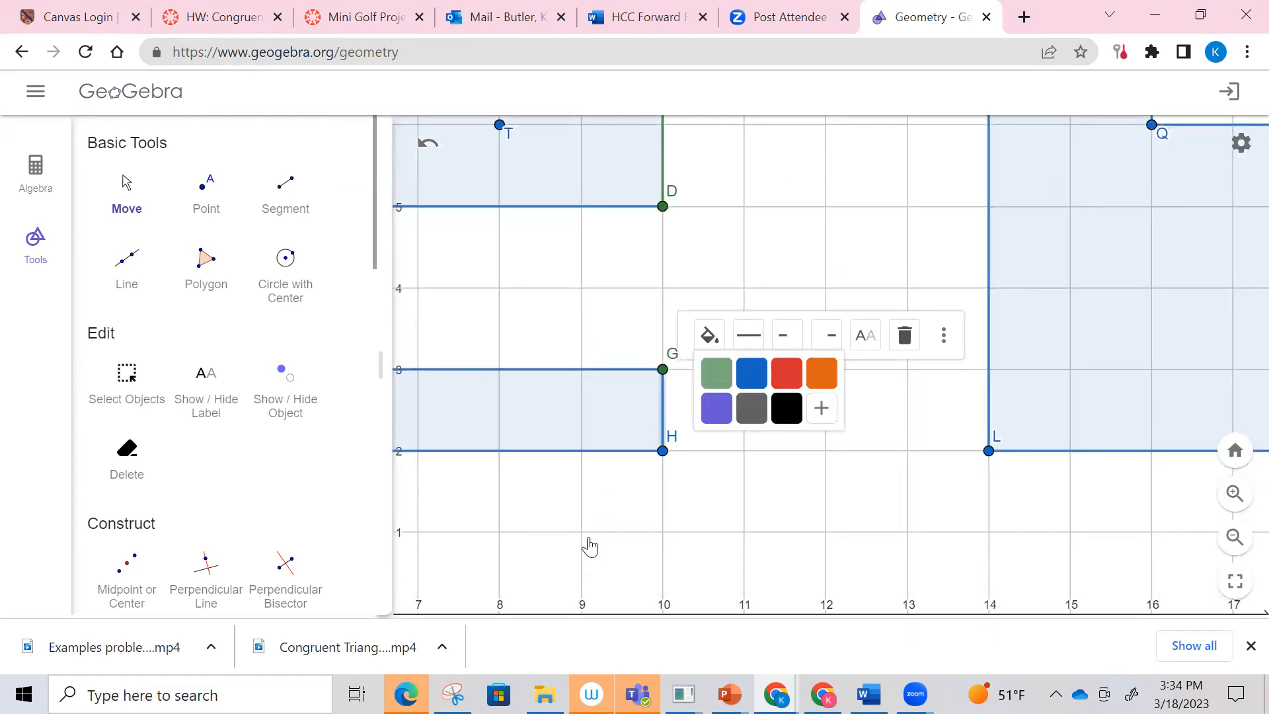
Step: Colour the short side IJ of the first polygon green
left_click_drag(590, 546, 1024, 539)
left_click(603, 488)
left_click(646, 452)
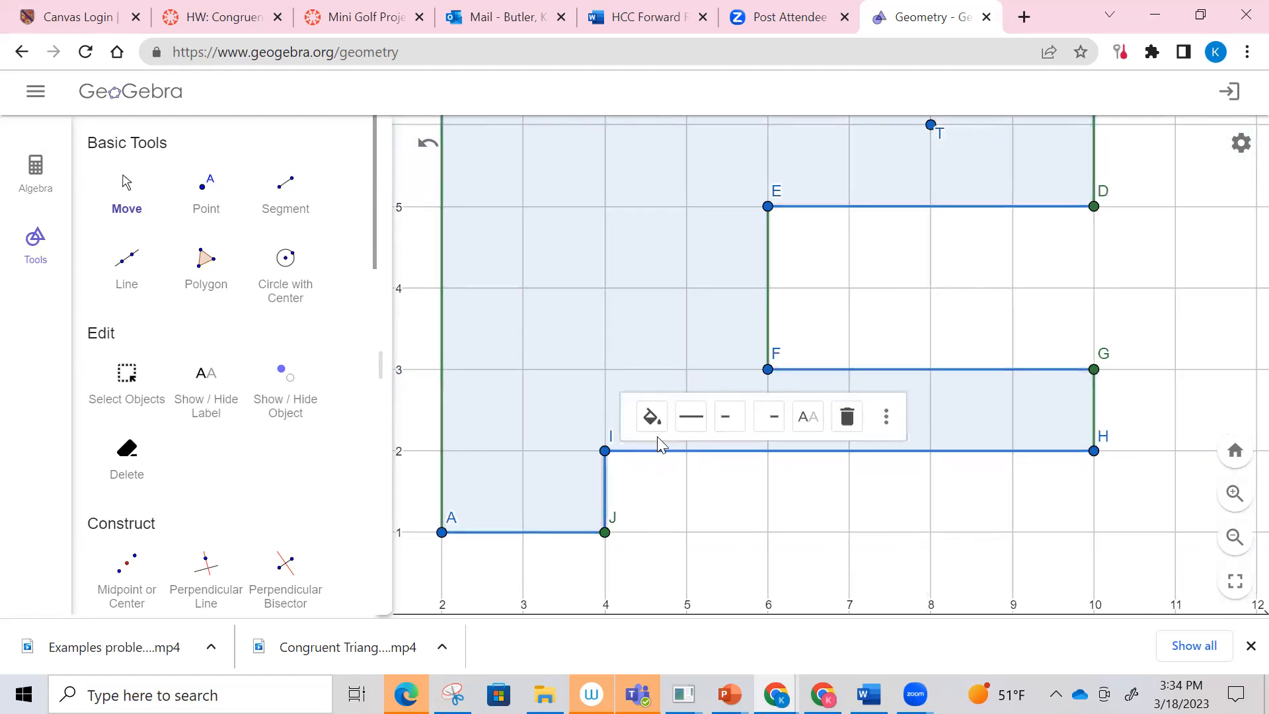
left_click(654, 423)
left_click(664, 451)
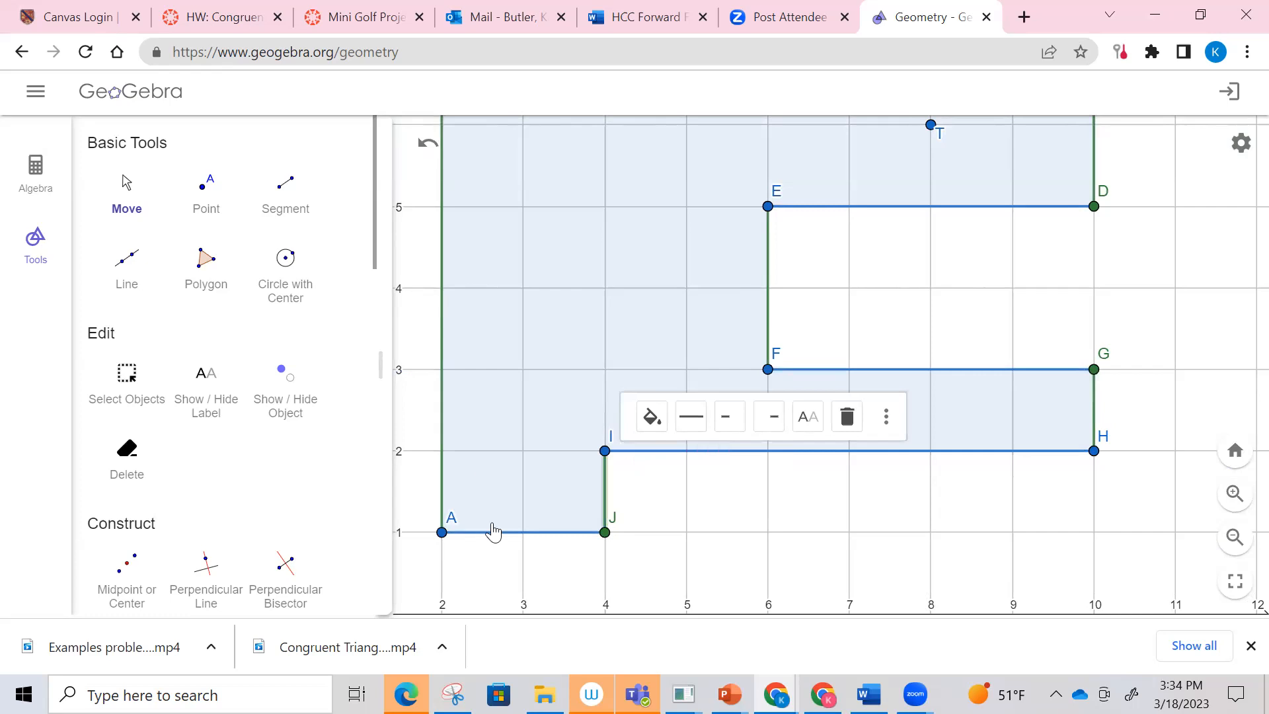
Step: Colour side KL of the second polygon purple
left_click(1234, 536)
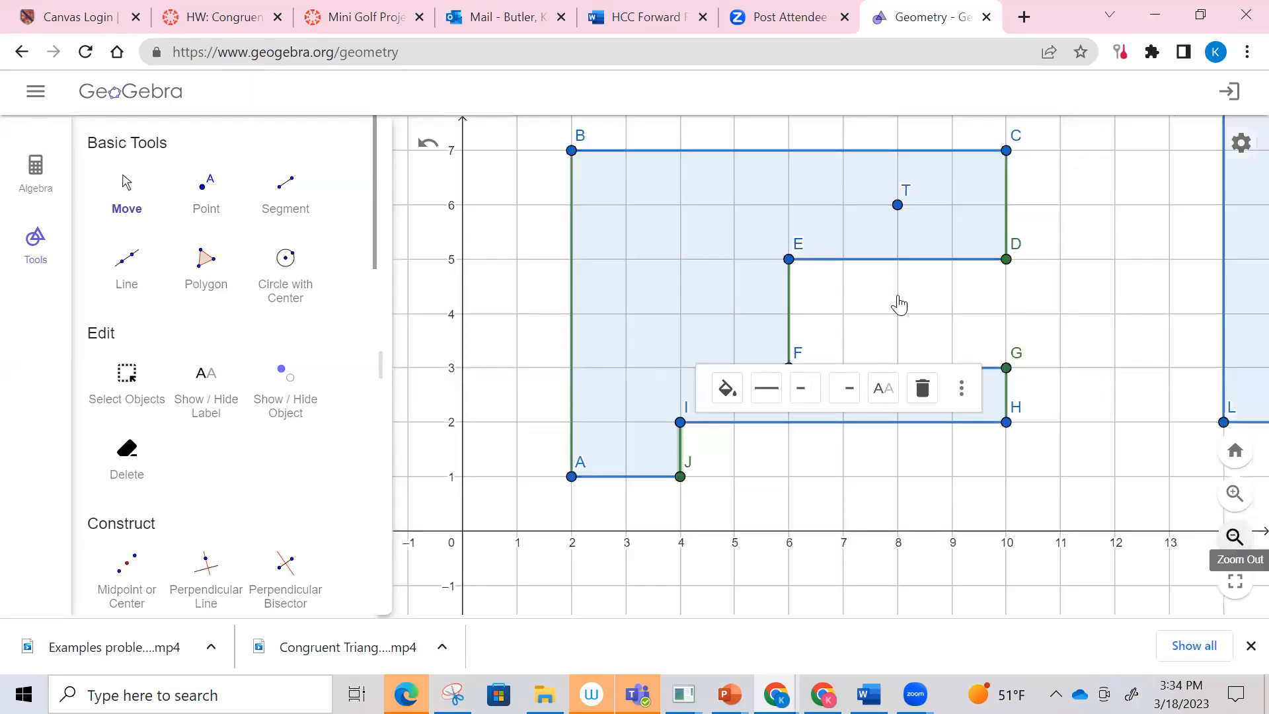
scroll(832, 351, "down", 4)
left_click_drag(948, 434, 643, 437)
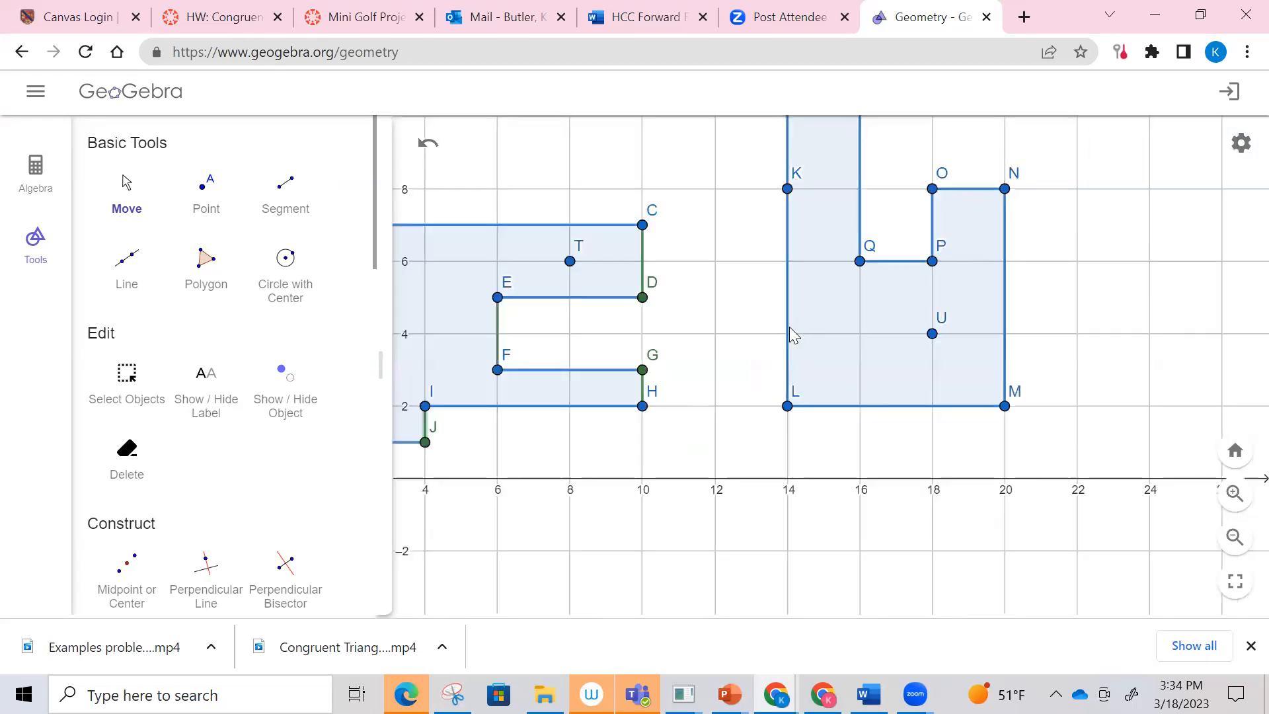
left_click(790, 328)
left_click(833, 156)
left_click(838, 228)
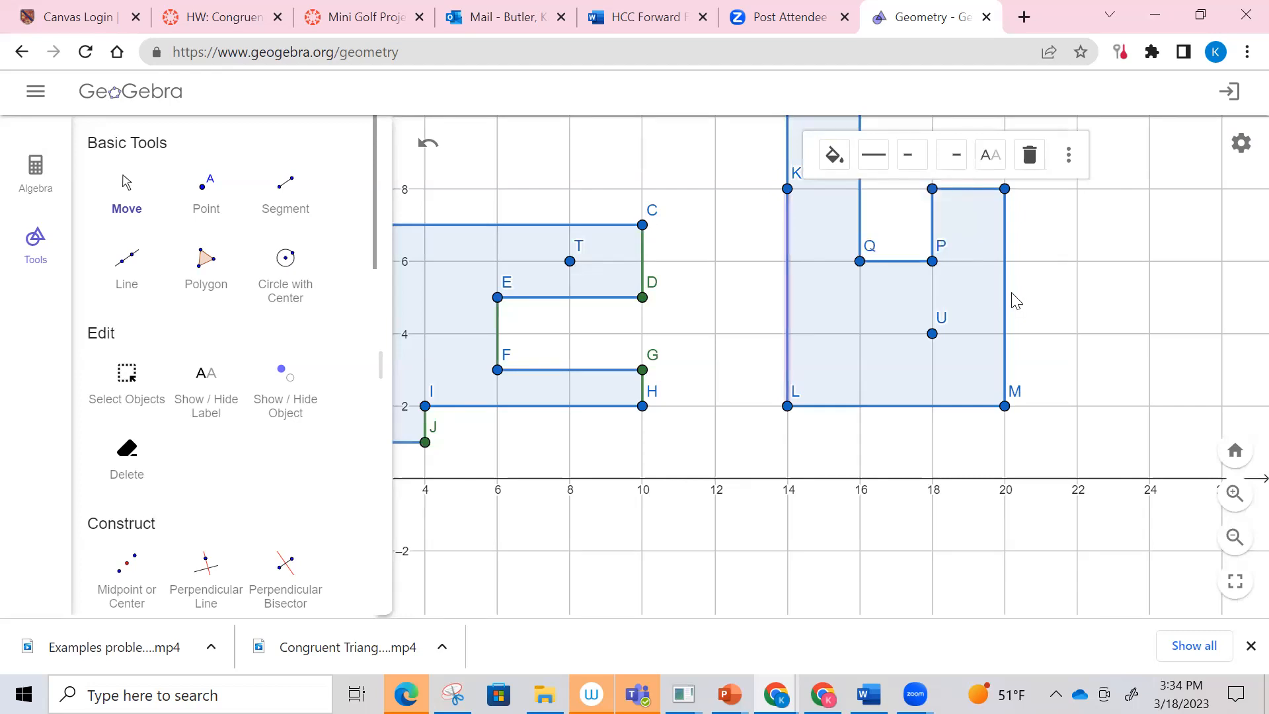
Step: Colour side MN of the second polygon purple
left_click(1004, 206)
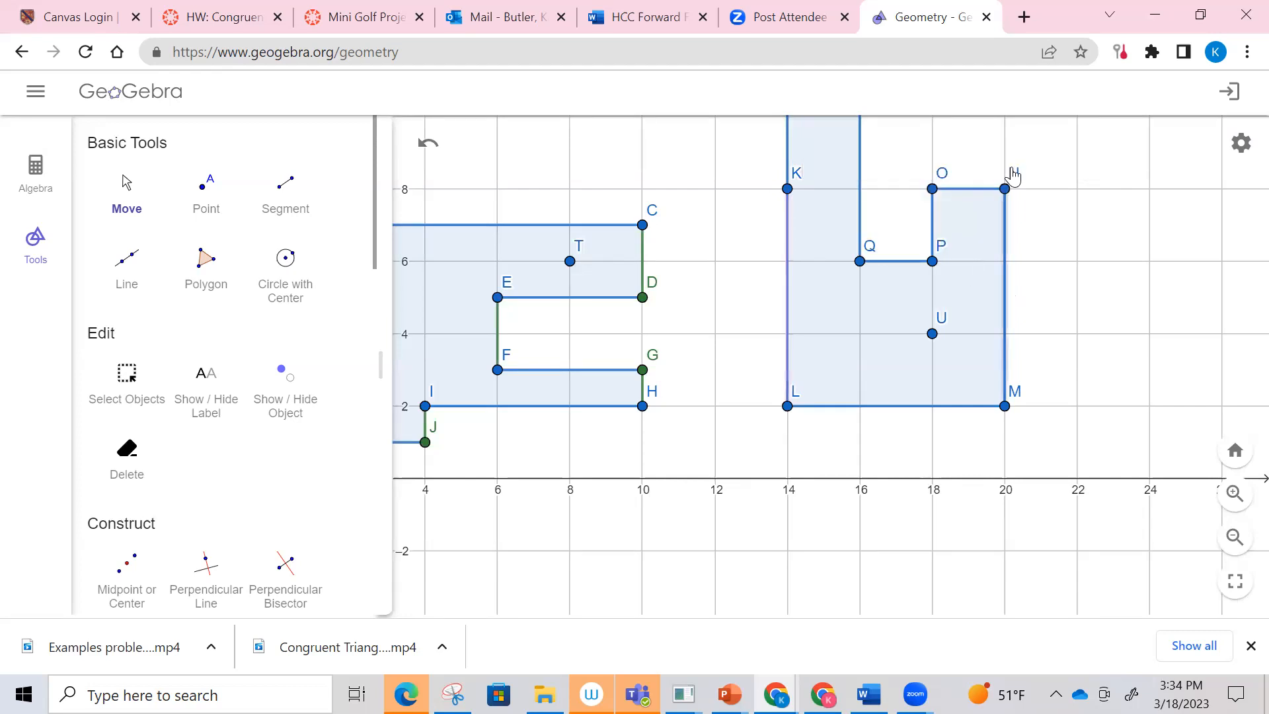
left_click(1015, 155)
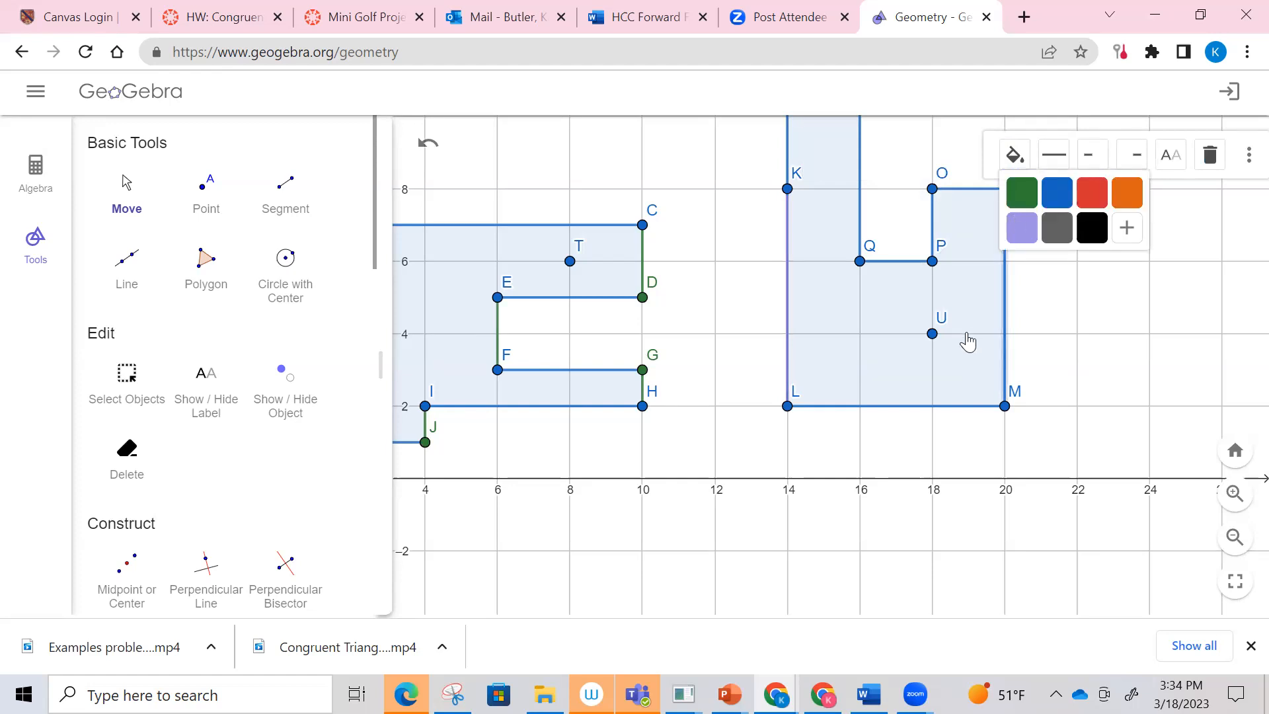
scroll(966, 339, "up", 1)
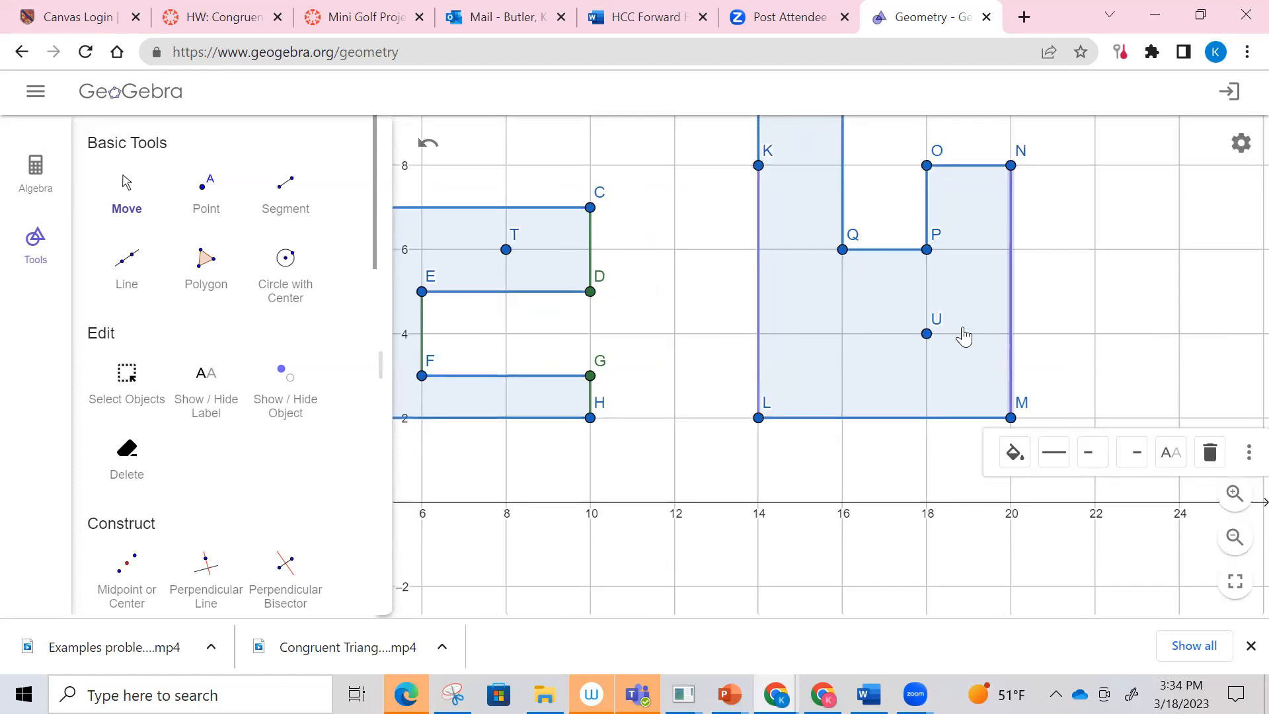
Step: Colour sides QR and OP of the second polygon purple
scroll(961, 334, "down", 3)
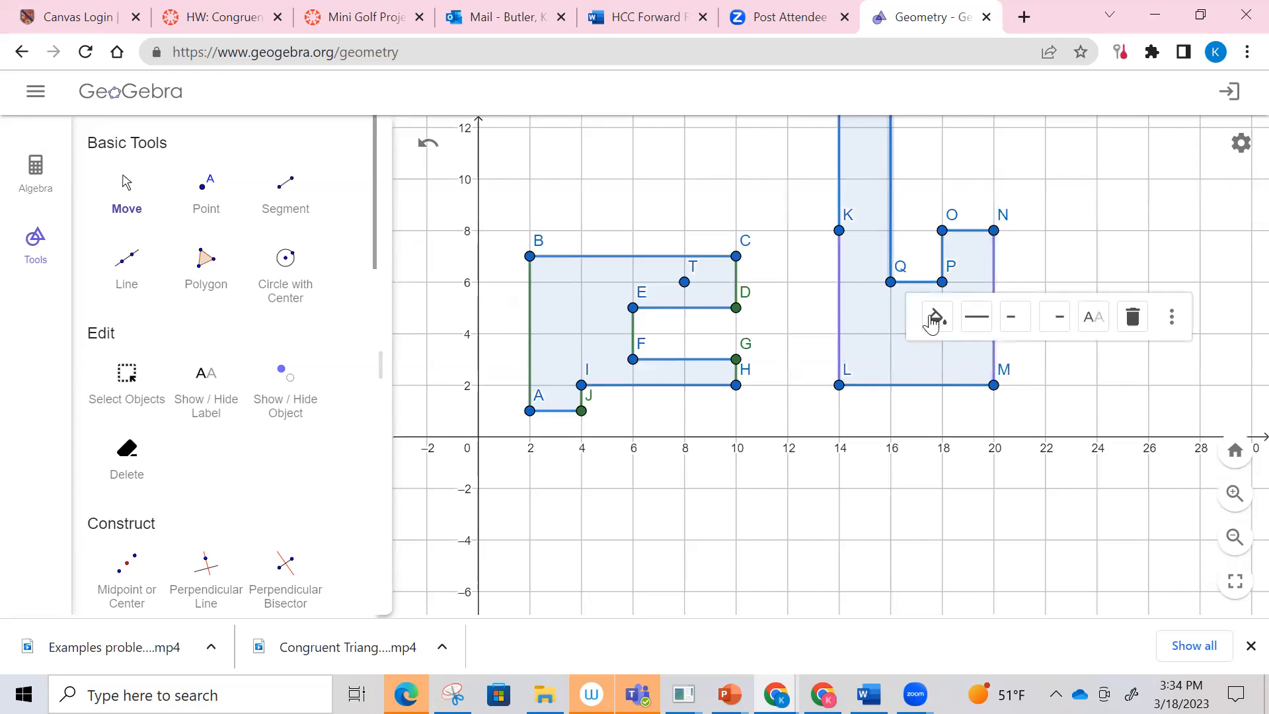
left_click(956, 390)
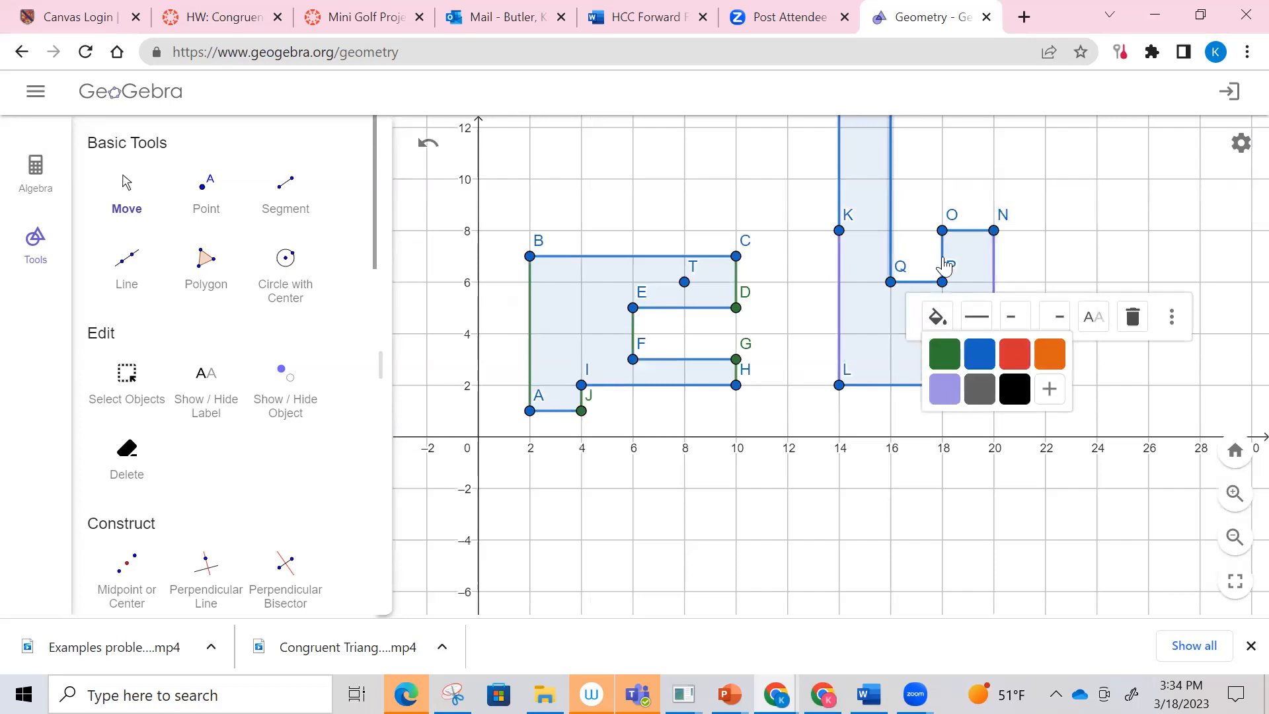
left_click(989, 197)
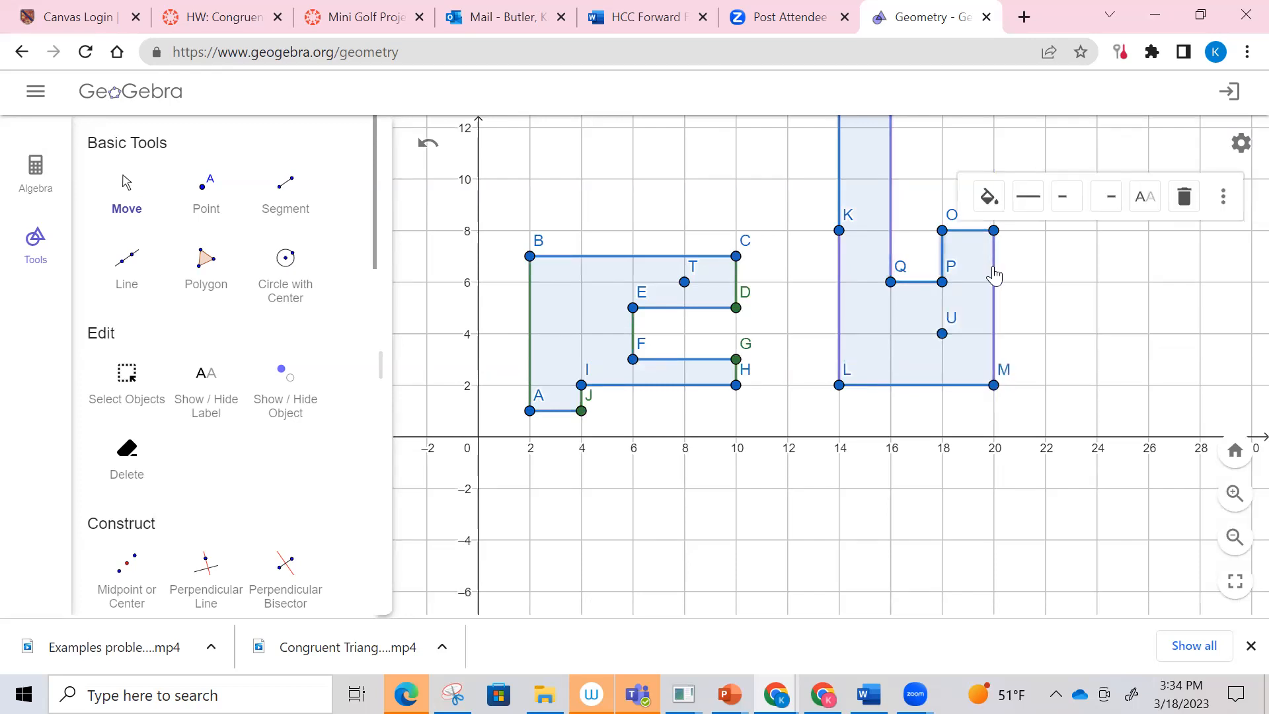
left_click(1008, 281)
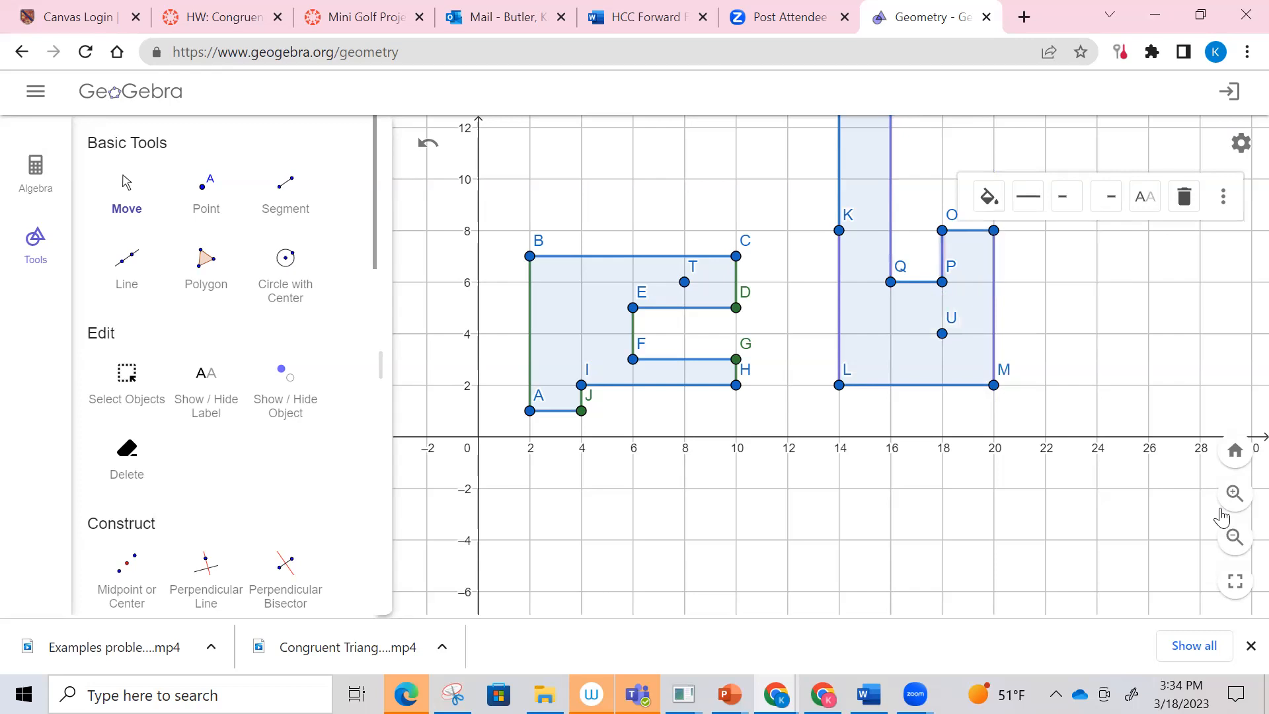
Step: Colour side SK of the second polygon purple and deselect it
left_click(1229, 546)
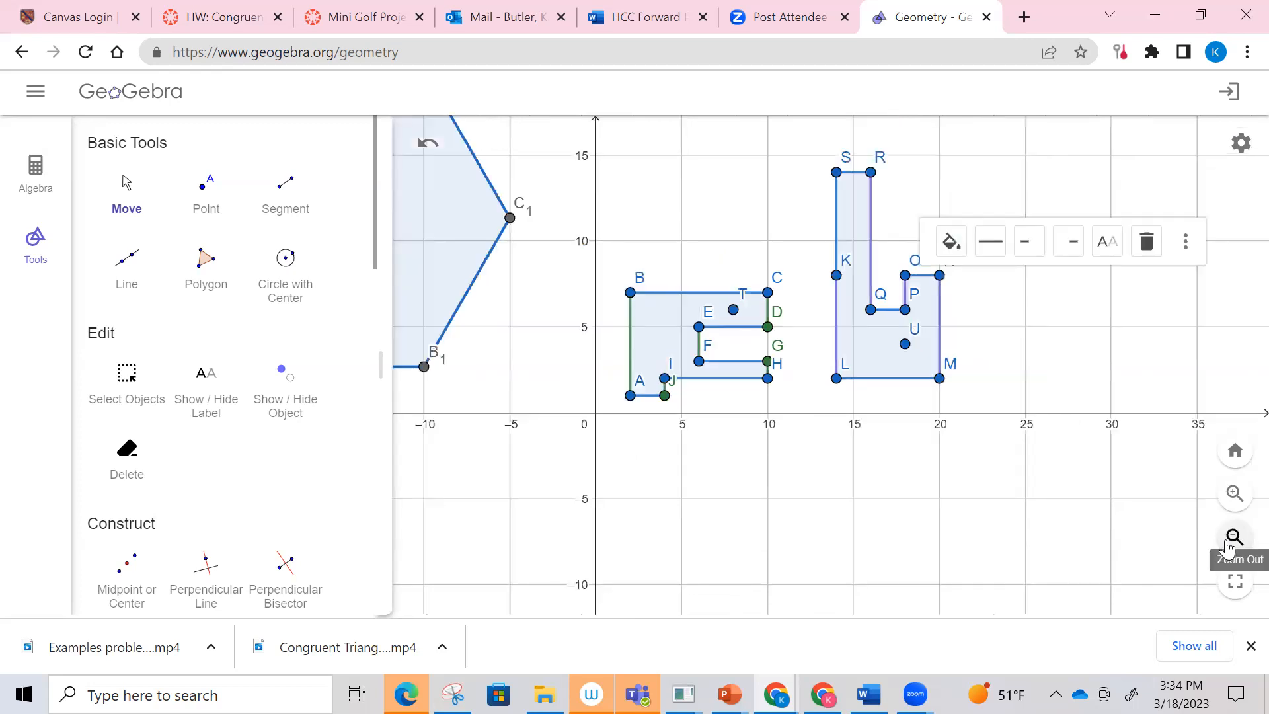
left_click(836, 233)
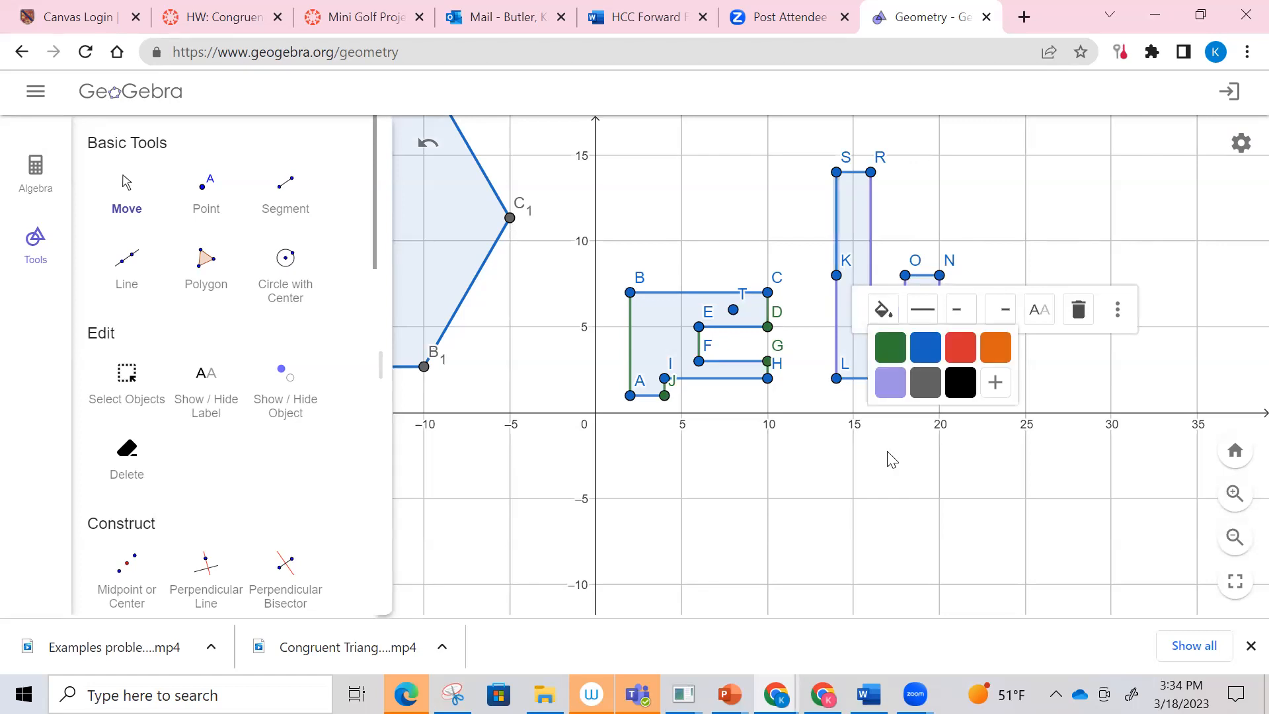
left_click(1015, 519)
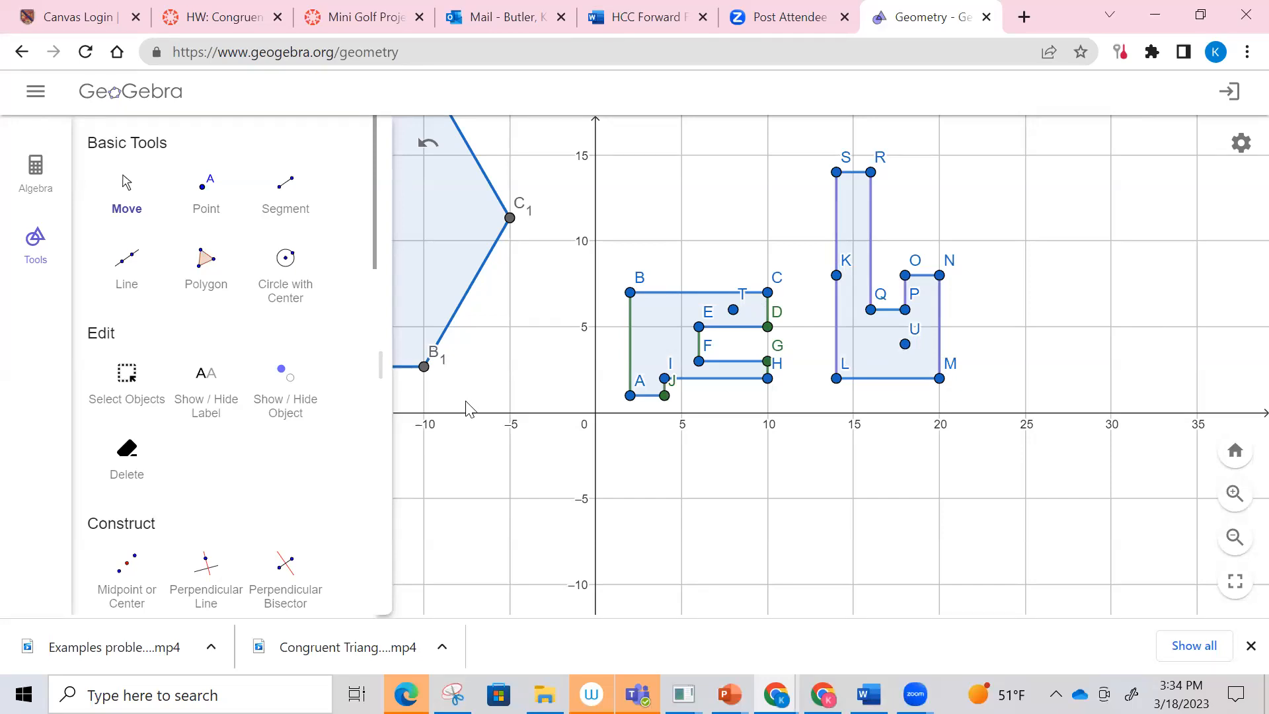
Step: Measure the angle at vertex B of the first polygon, from A through B to C
scroll(302, 374, "down", 2)
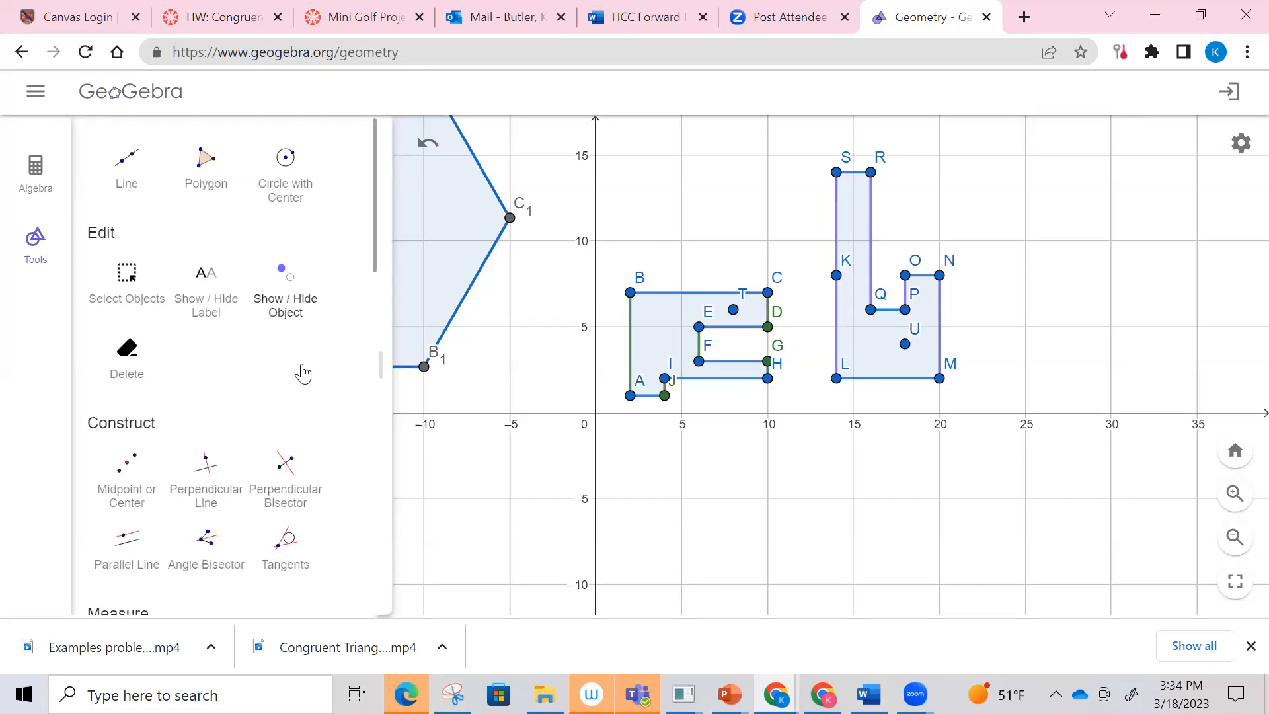
scroll(302, 374, "down", 5)
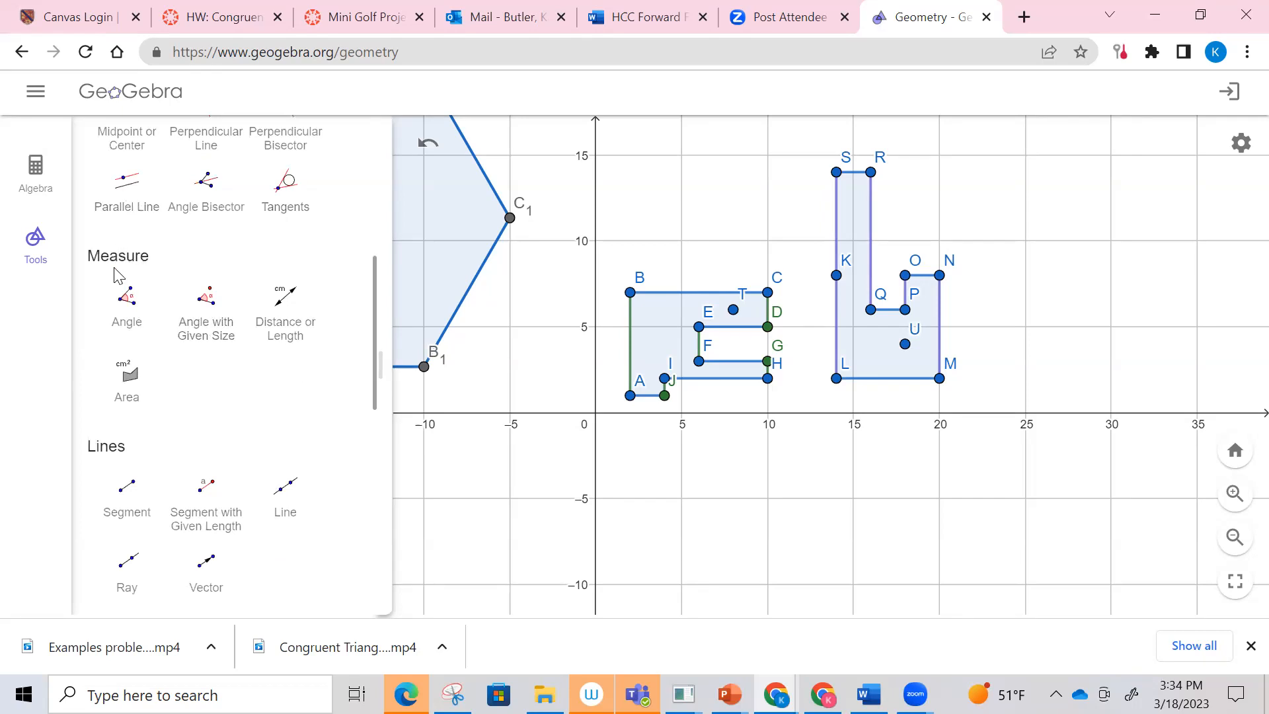
left_click(127, 302)
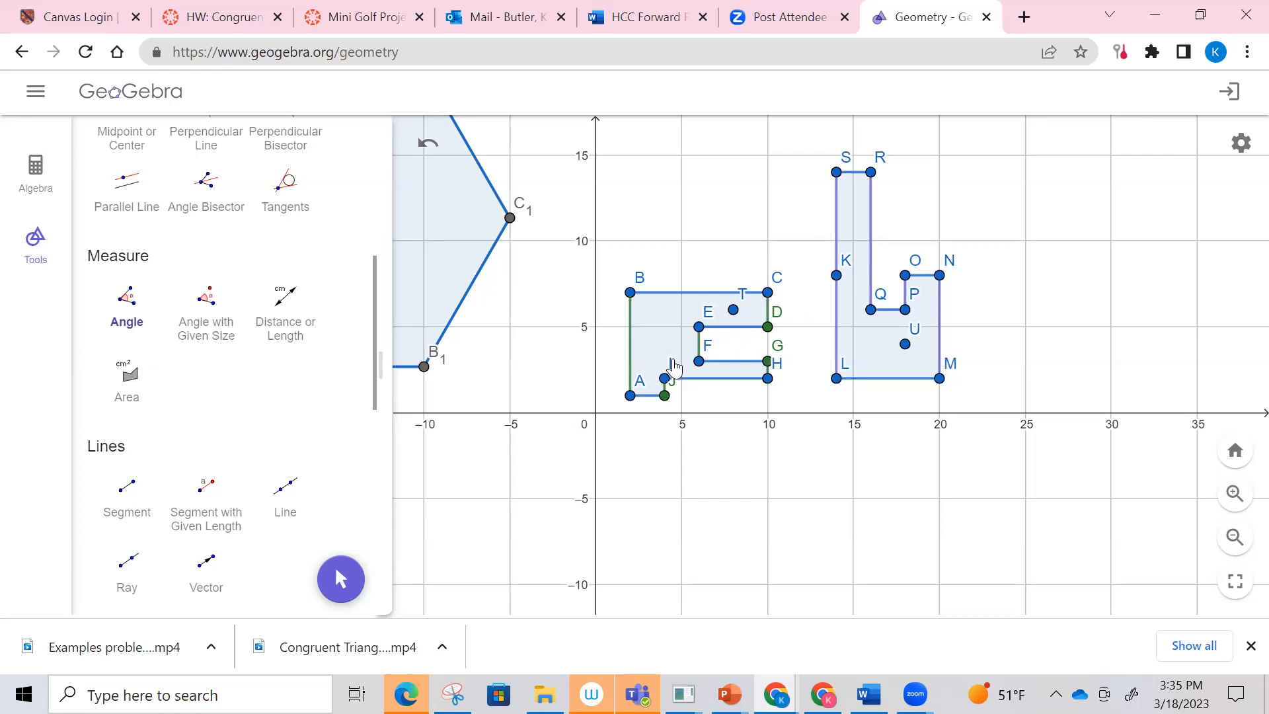
left_click(631, 396)
left_click(630, 293)
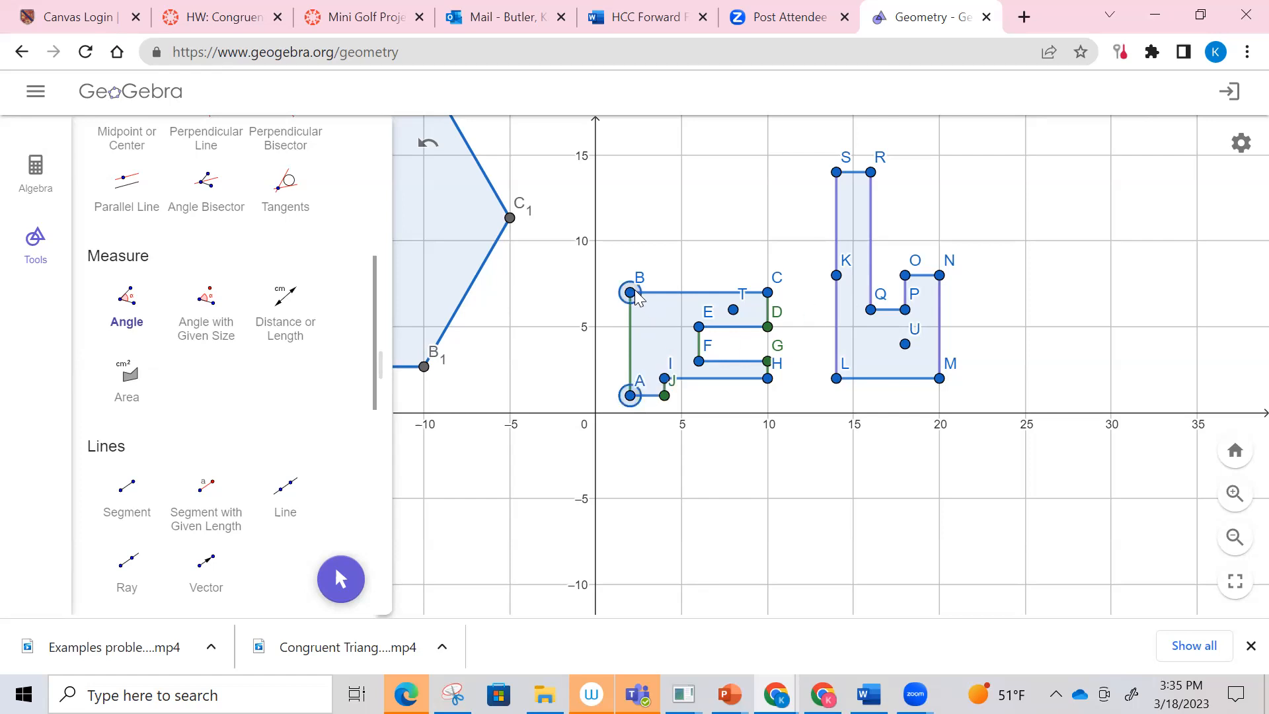
left_click(767, 293)
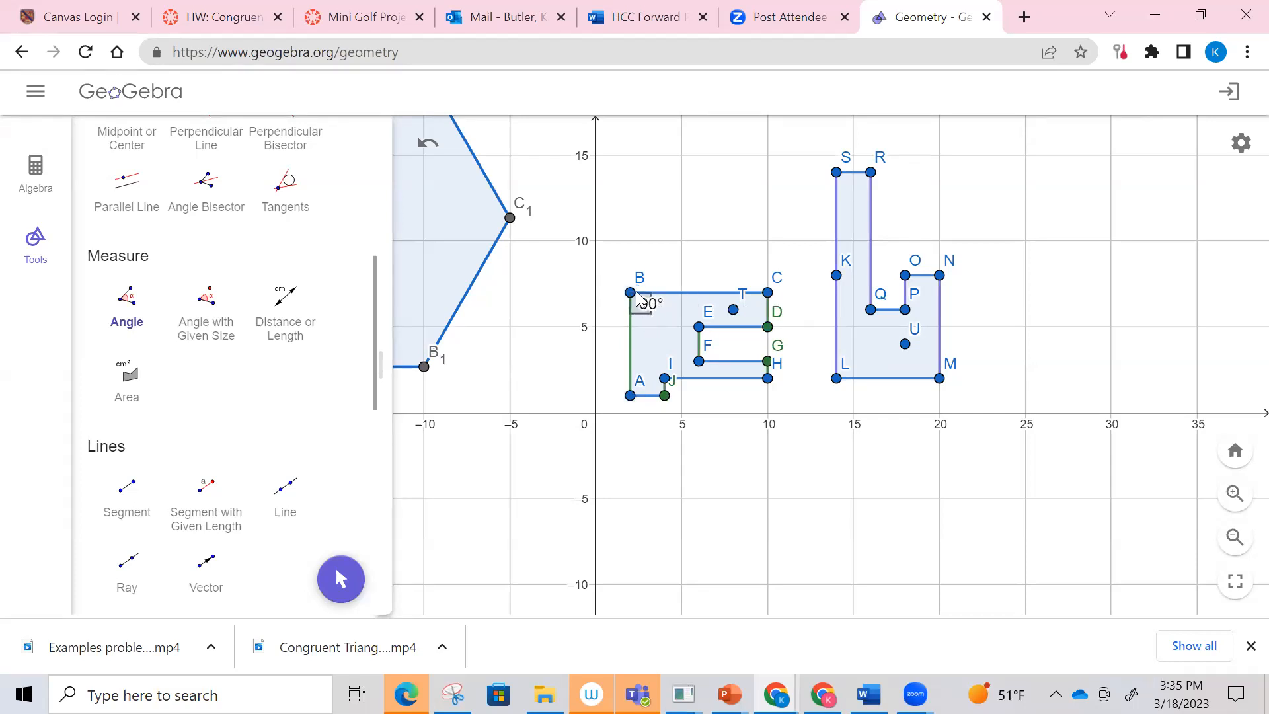
Step: Measure the angles BCD and CDE at vertices C and D of the first polygon
left_click(768, 293)
left_click(767, 327)
left_click(768, 297)
left_click(767, 328)
left_click(698, 327)
Step: Measure the angle DEF at vertex E of the first polygon
left_click(767, 326)
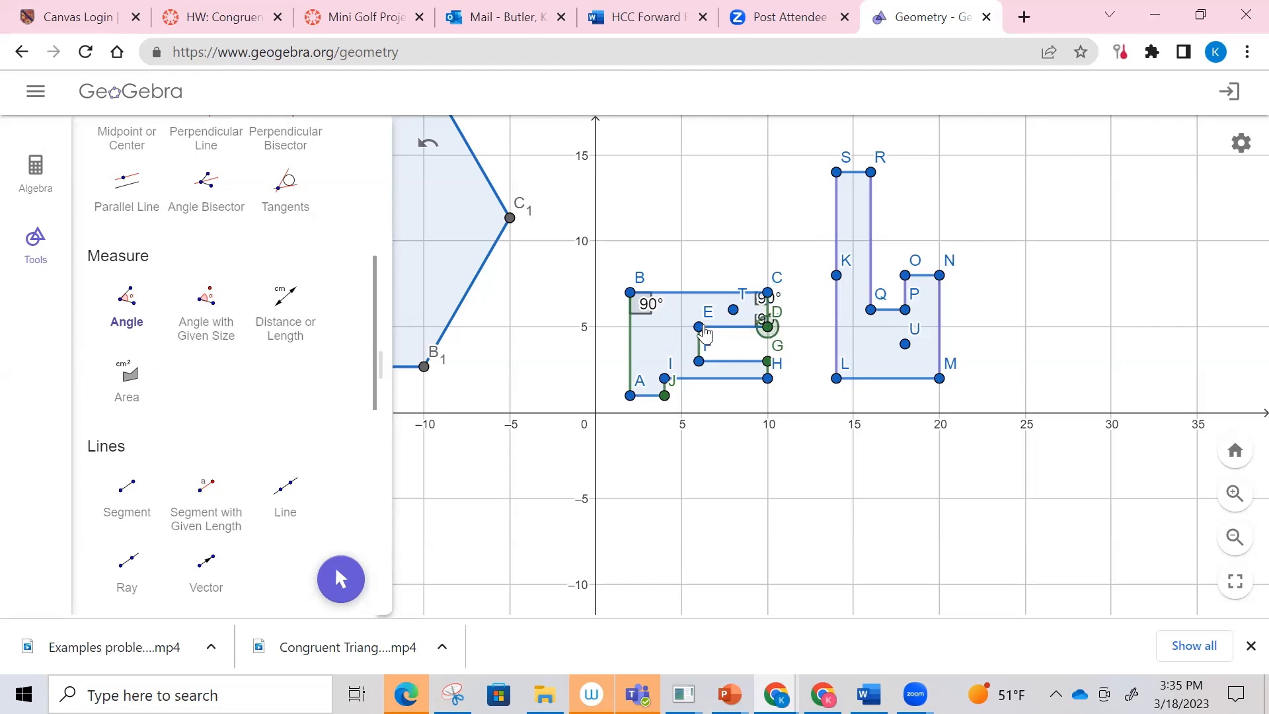
left_click(699, 327)
left_click(699, 363)
Step: Try to select the angle mark at vertex E with the Move tool
scroll(139, 183, "up", 7)
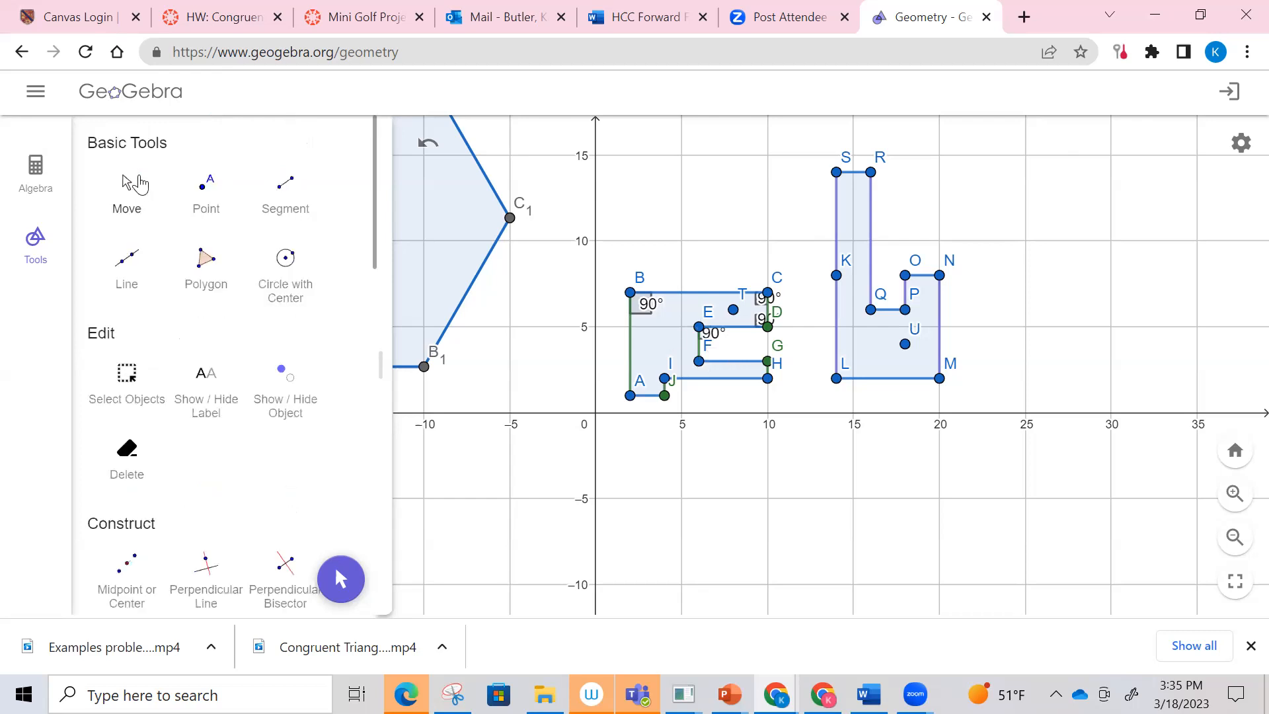
left_click(132, 187)
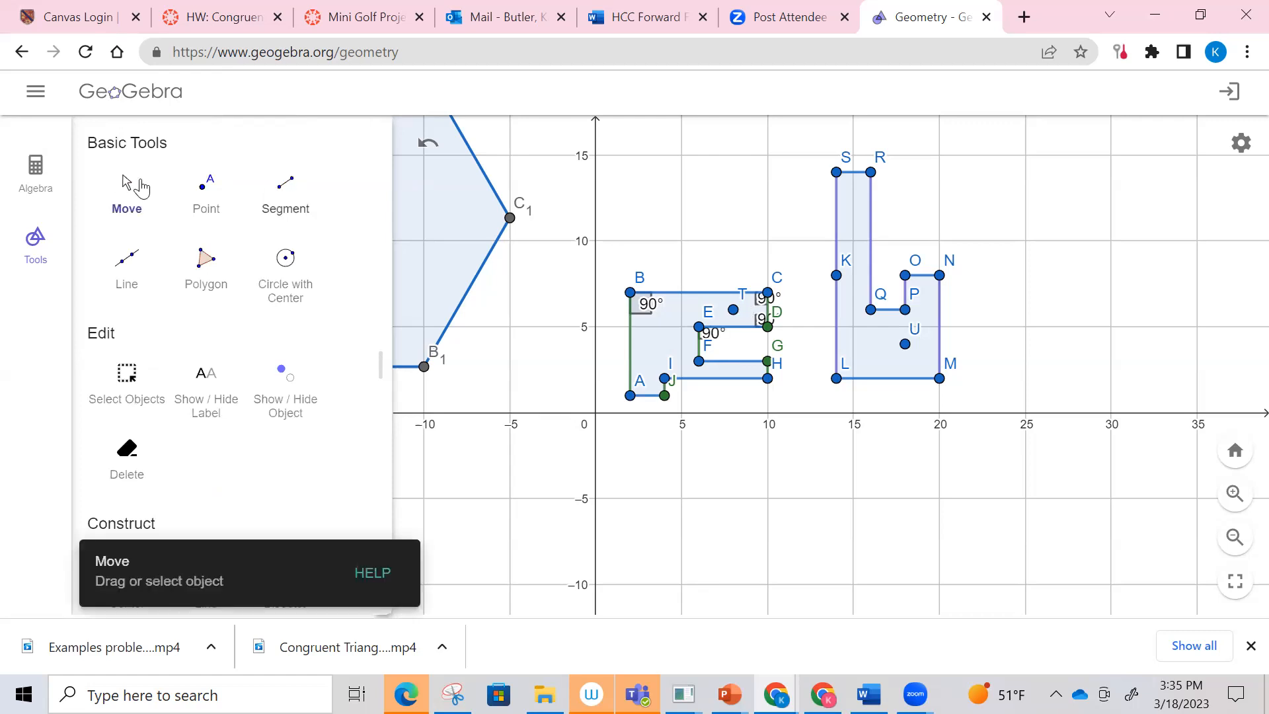
left_click(707, 337)
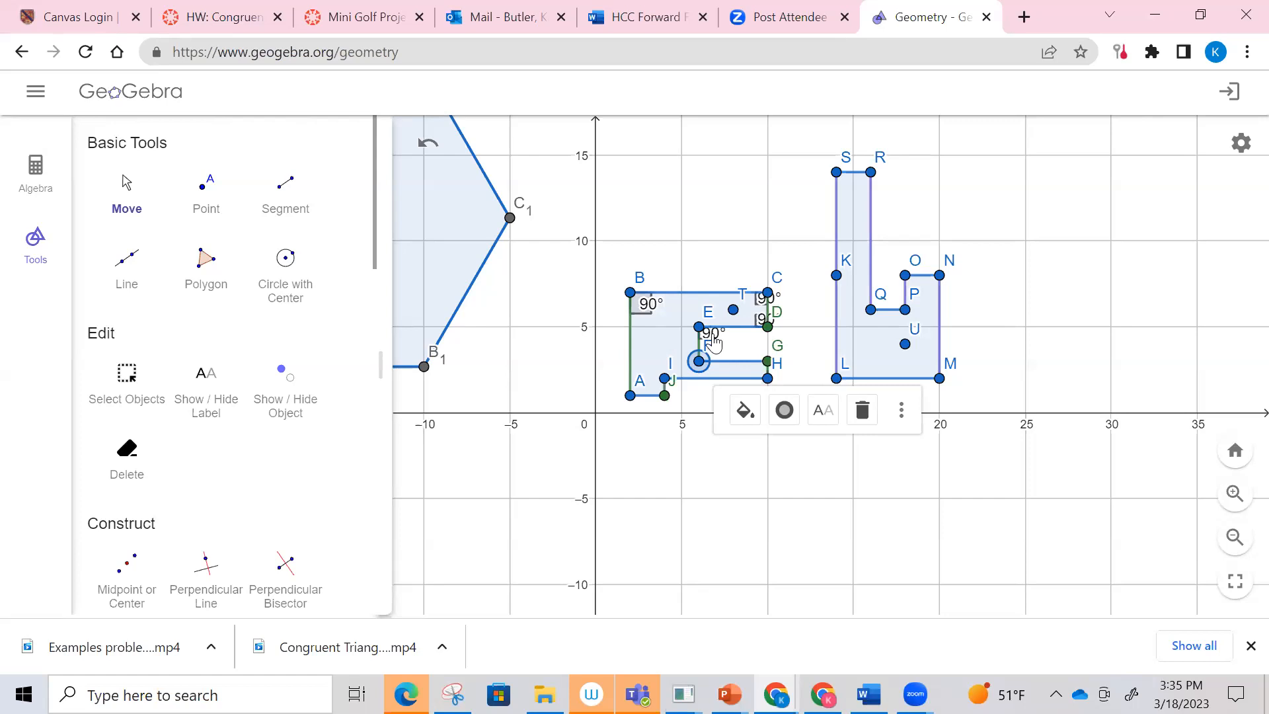
left_click(715, 341)
left_click(717, 338)
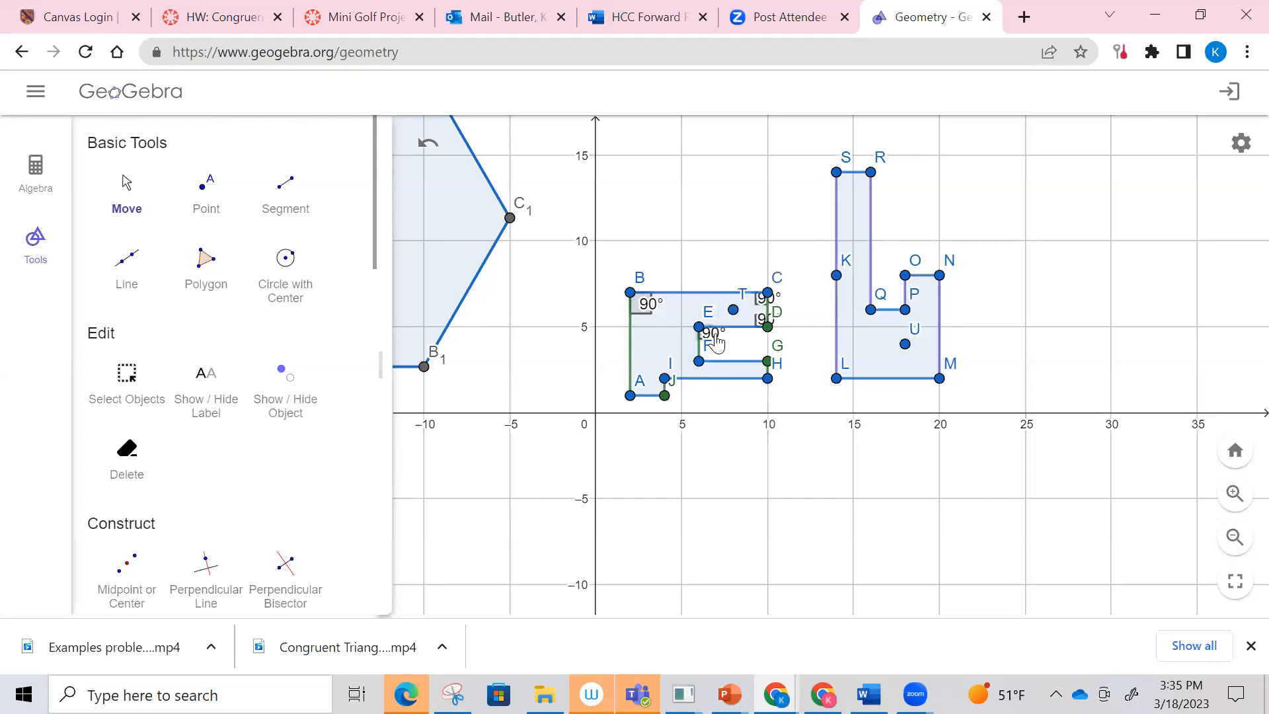
left_click(1235, 495)
left_click_drag(490, 309, 671, 312)
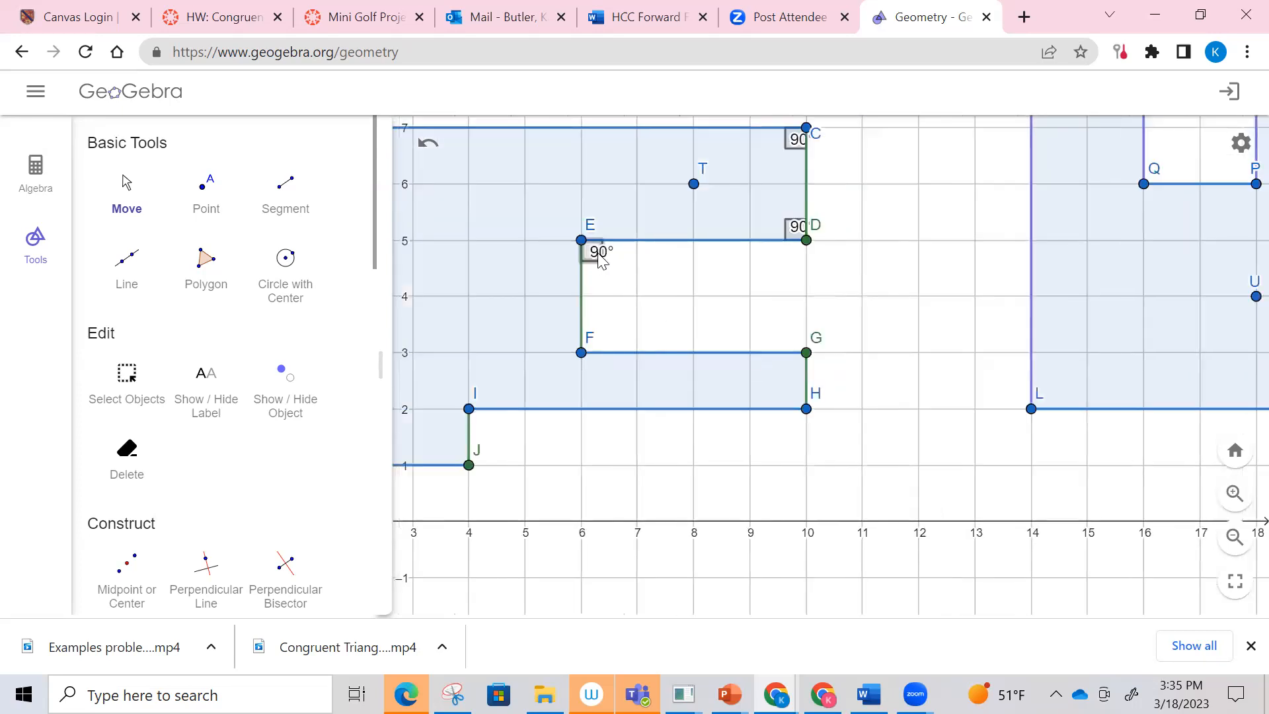
left_click(597, 259)
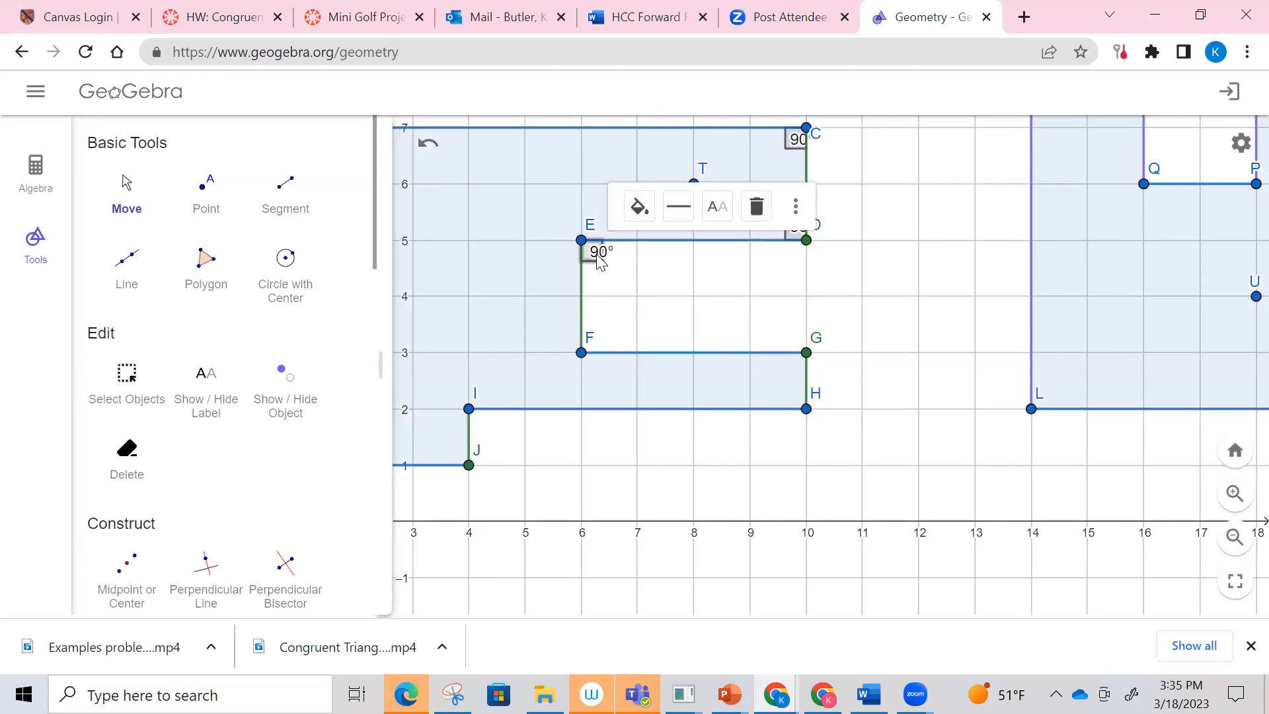
Step: Measure the angle EFG at vertex F of the first polygon
scroll(246, 303, "down", 1)
scroll(182, 484, "down", 3)
left_click(134, 509)
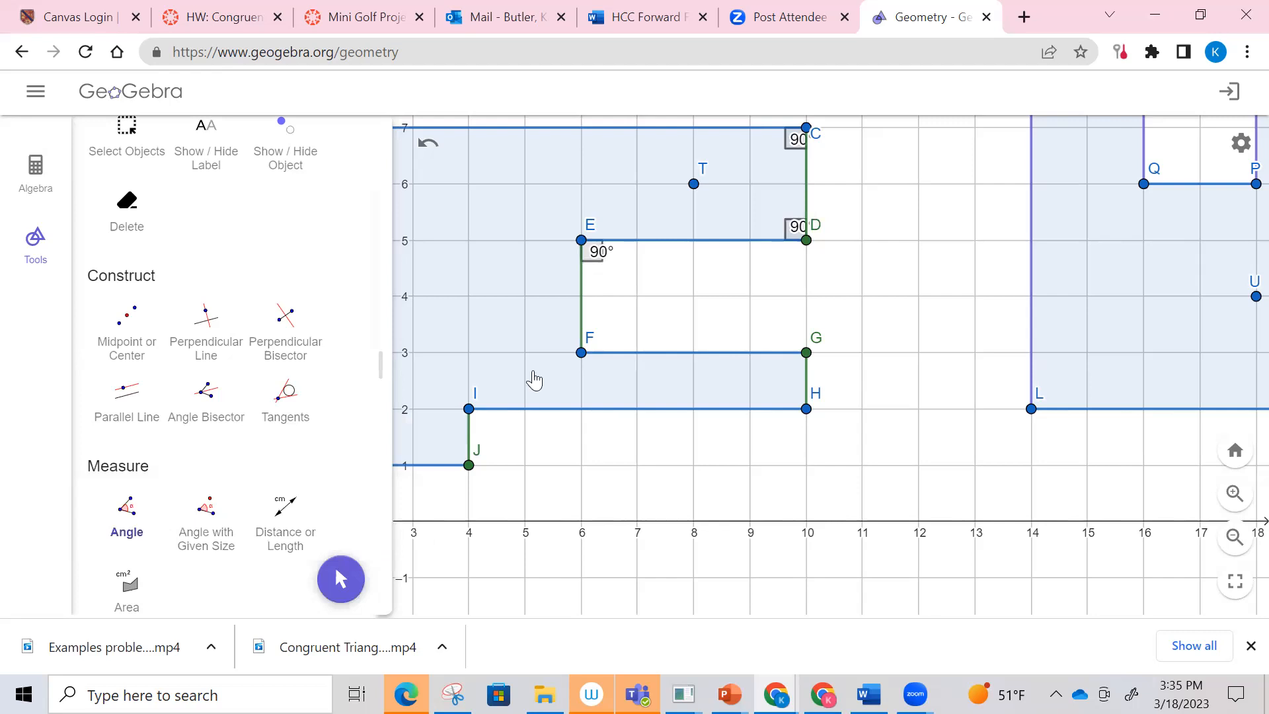
left_click(581, 240)
left_click(581, 352)
left_click(806, 355)
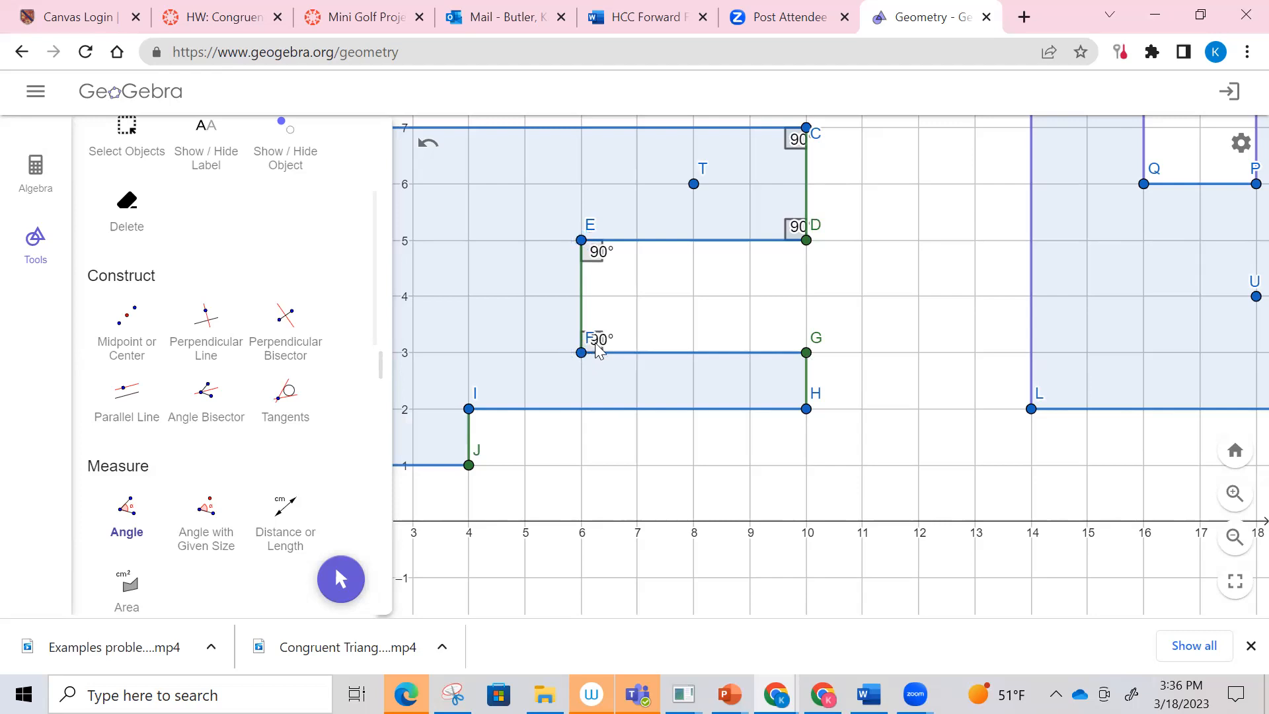
Step: Check the options of the angle marks at vertices F and E, and cancel redefining the angle at E
right_click(596, 354)
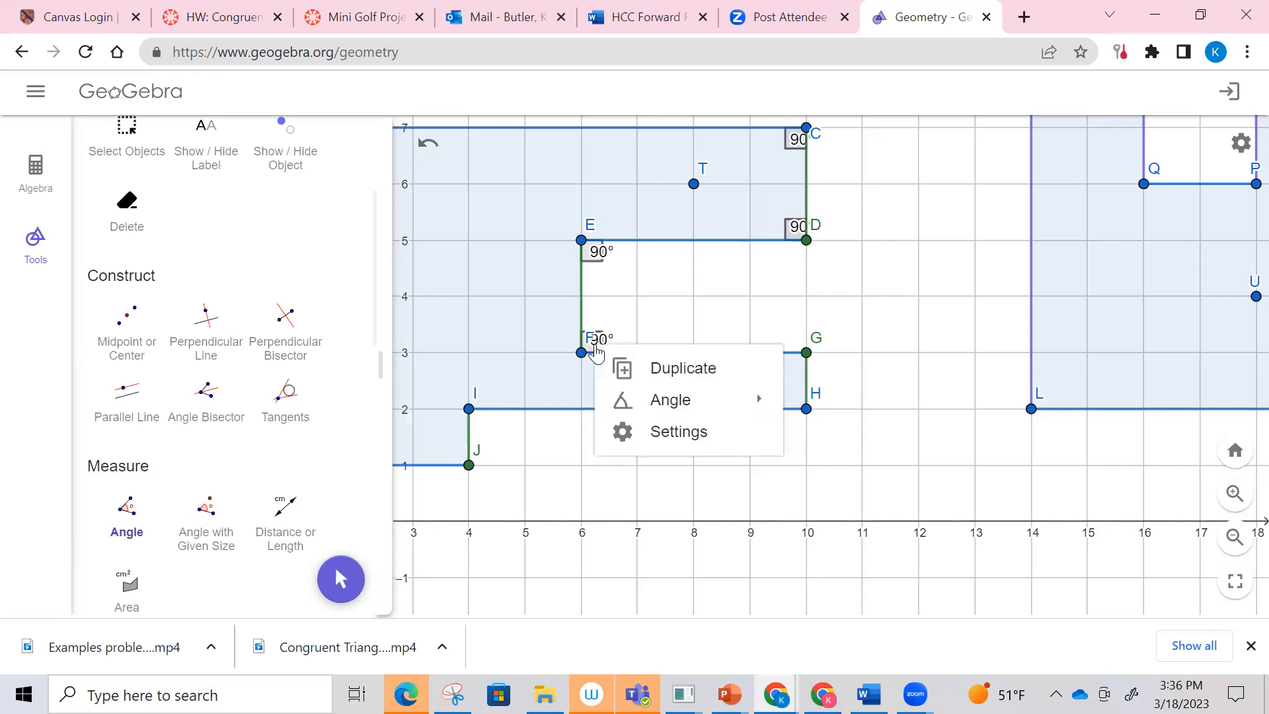
left_click(595, 261)
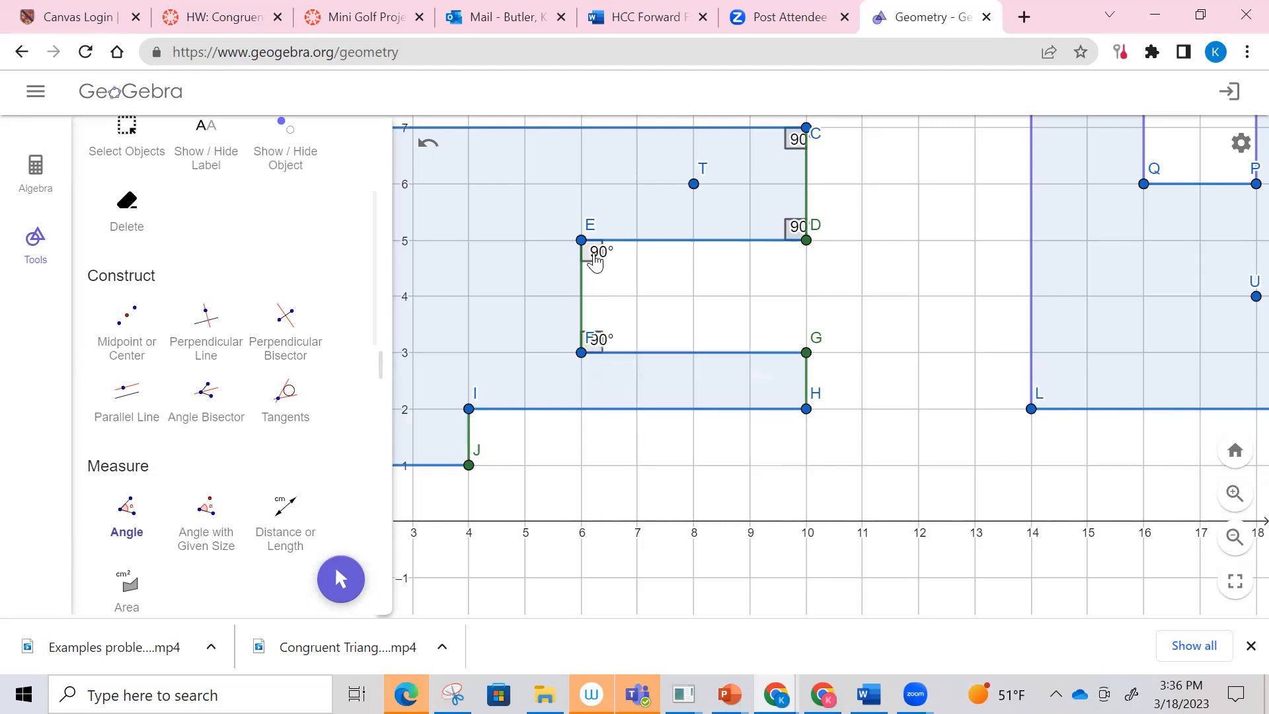
right_click(594, 260)
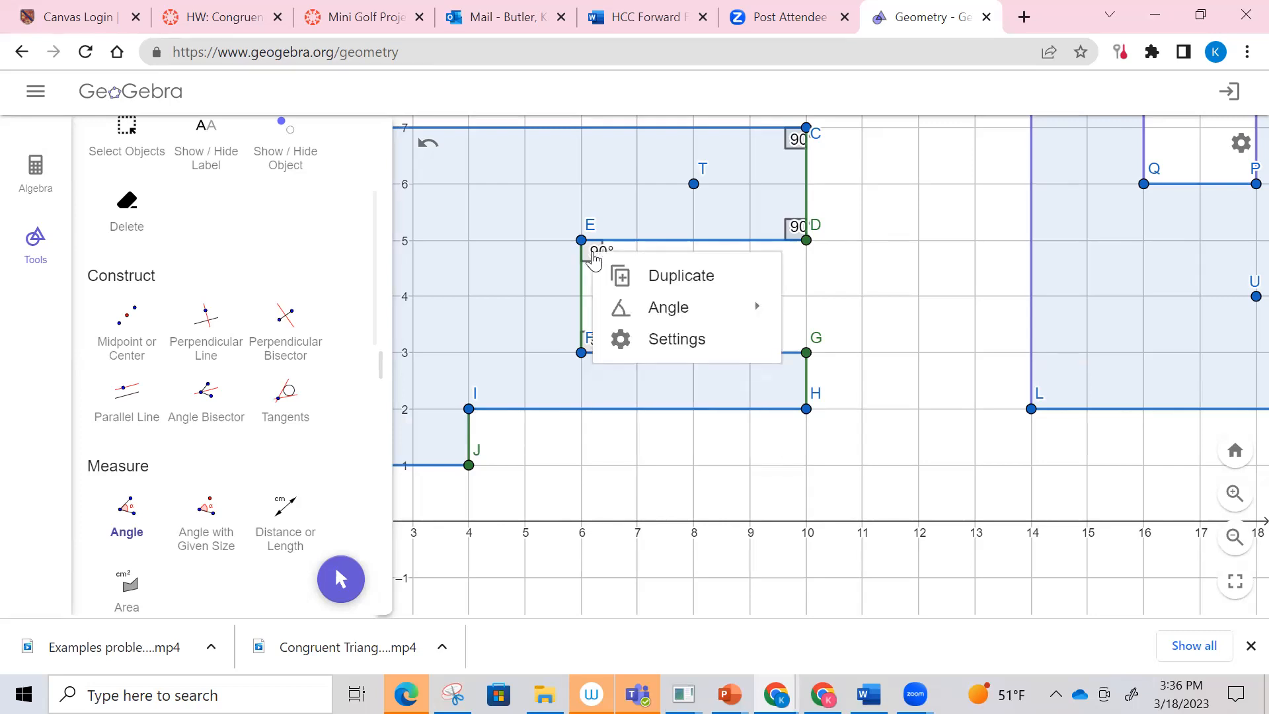
left_click(593, 252)
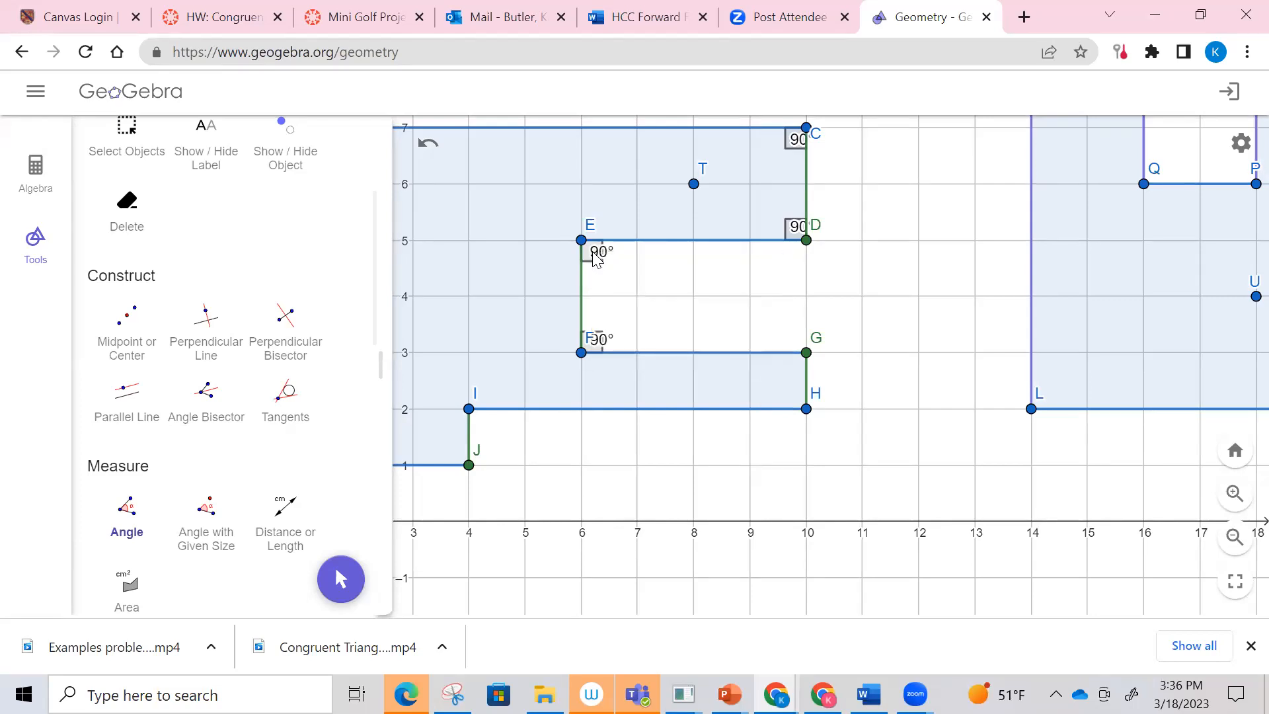
double_click(595, 259)
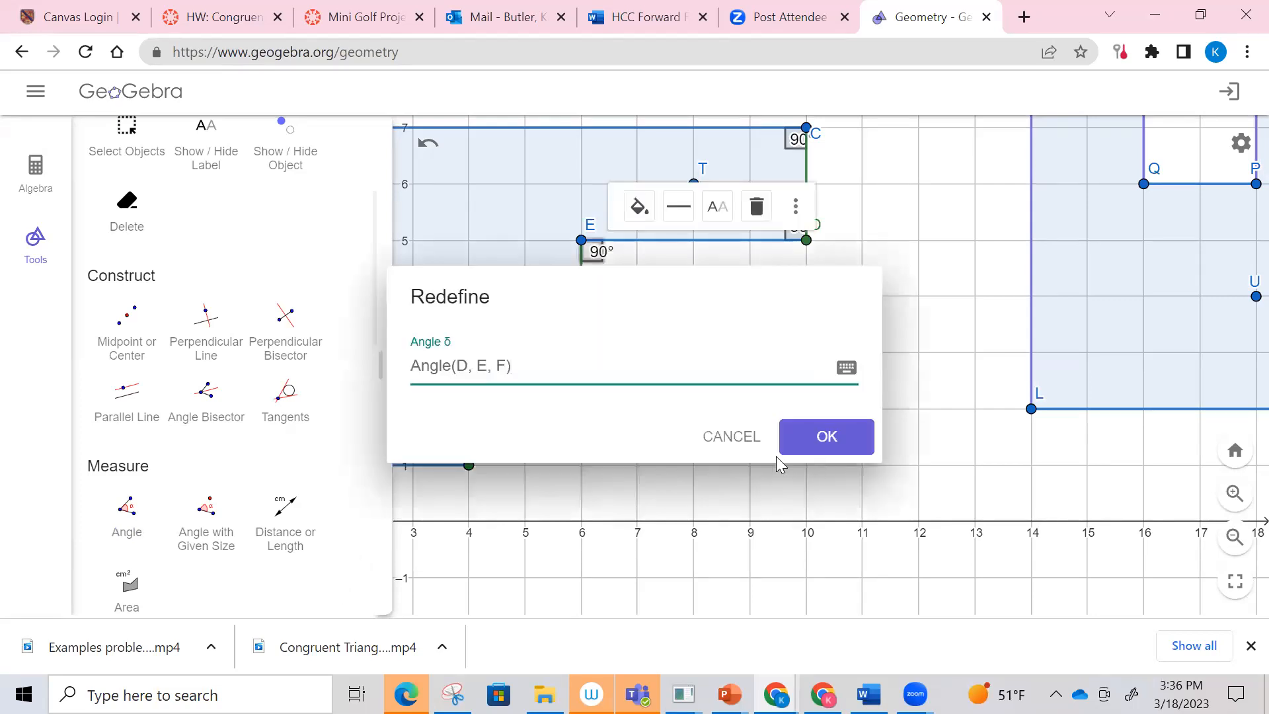
left_click(749, 437)
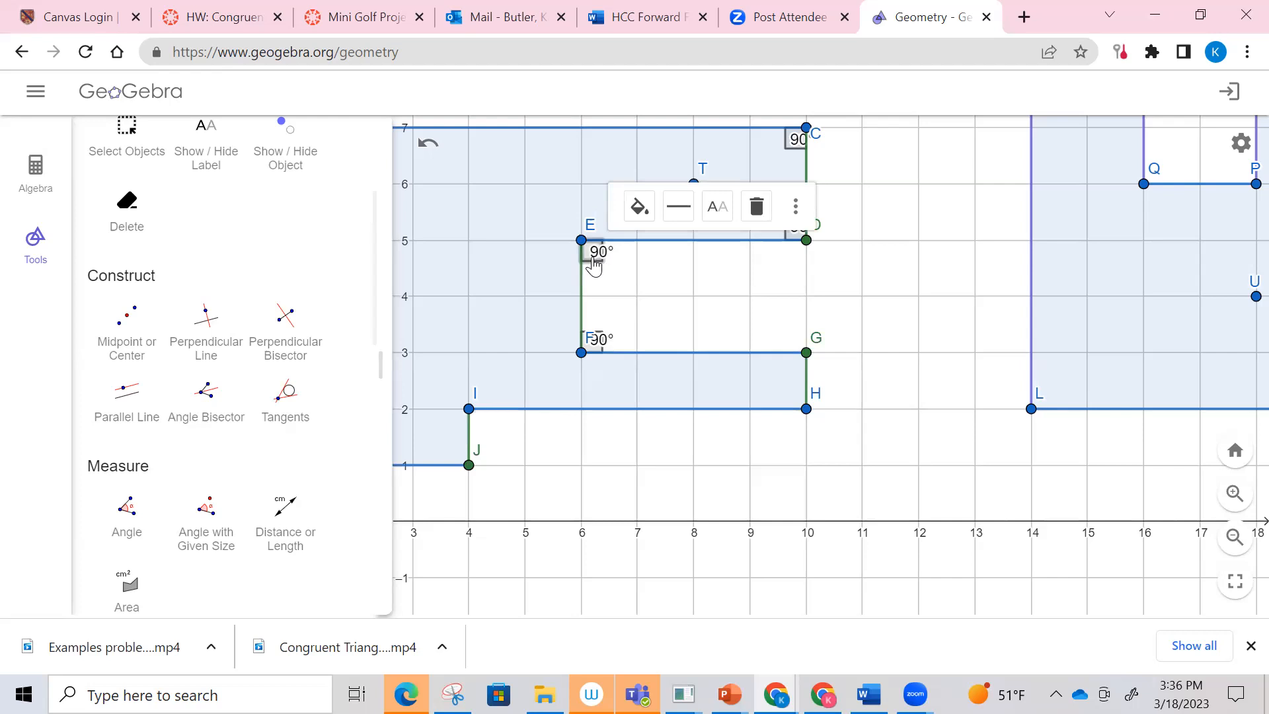
Step: Set the angle marks at vertices E and F of the first polygon to the range 180° to 360°
right_click(594, 263)
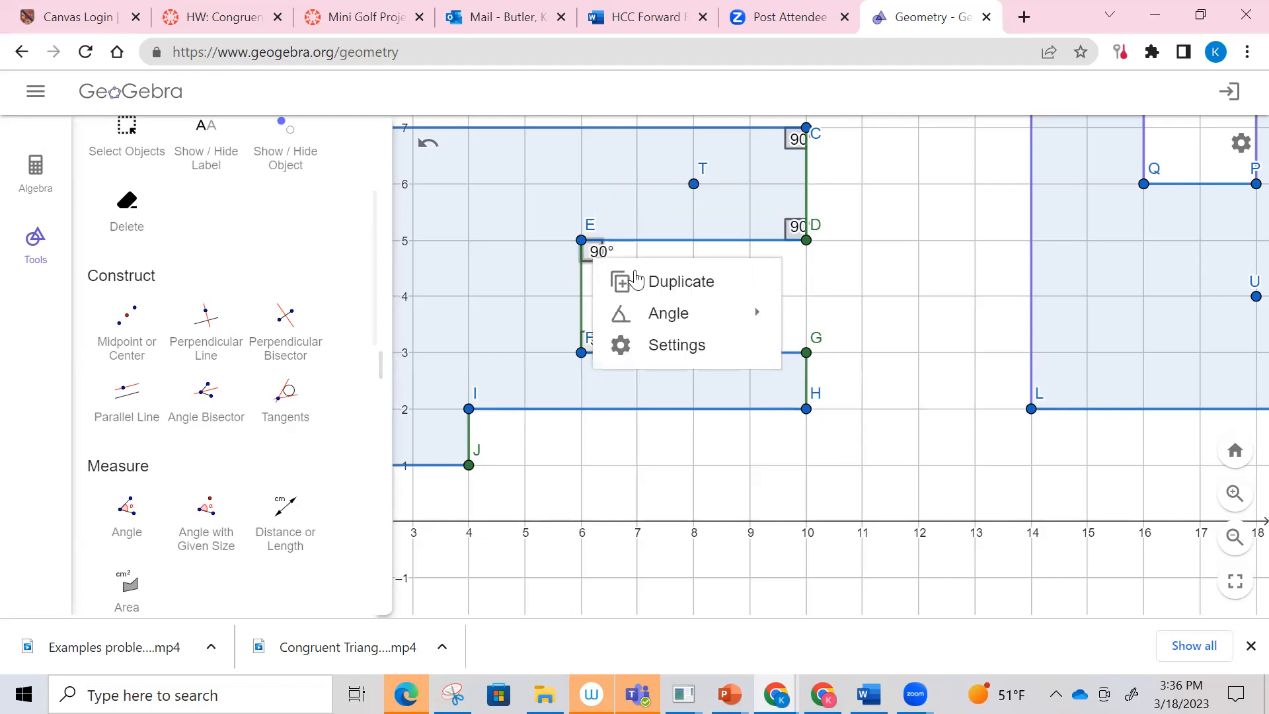
mouse_move(670, 322)
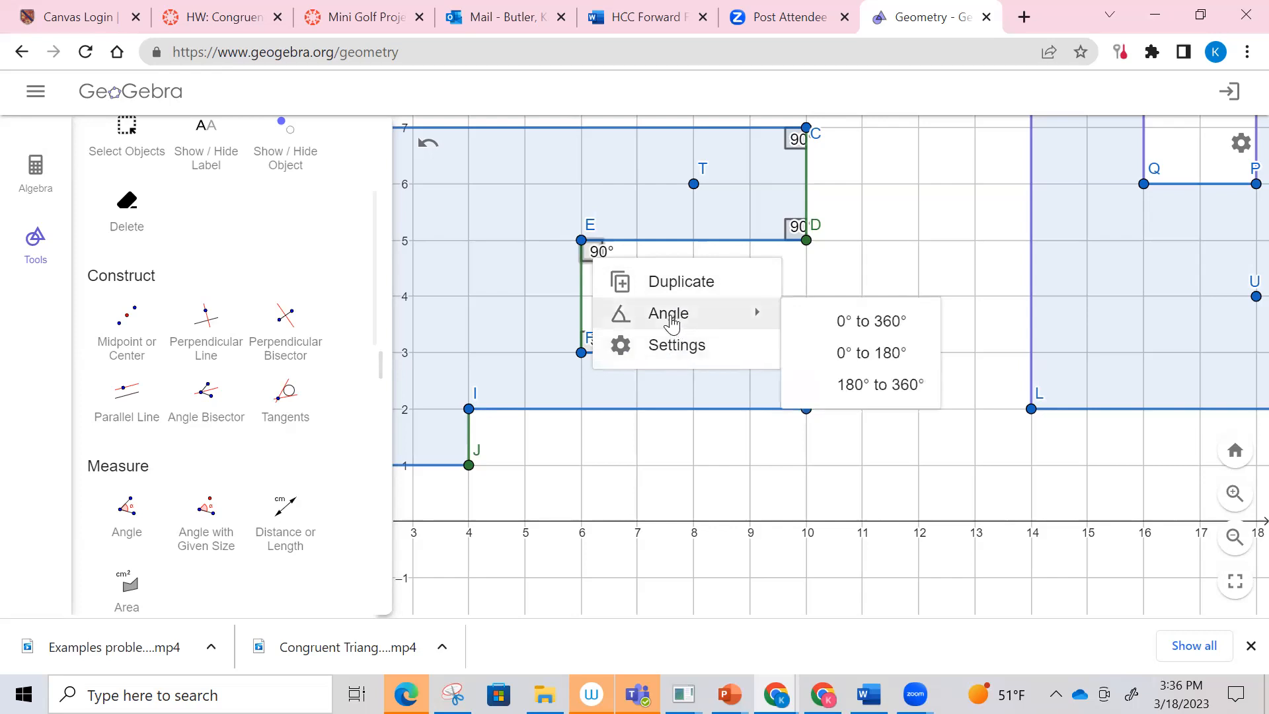
left_click(876, 390)
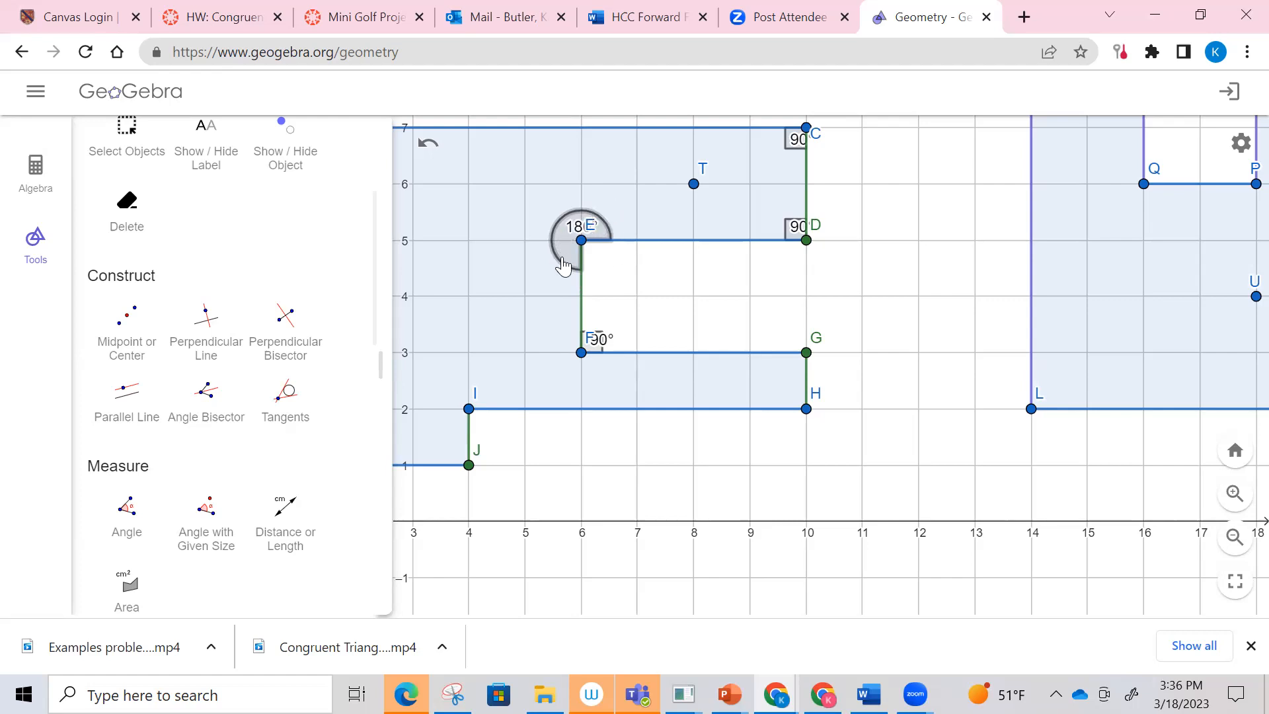
right_click(599, 343)
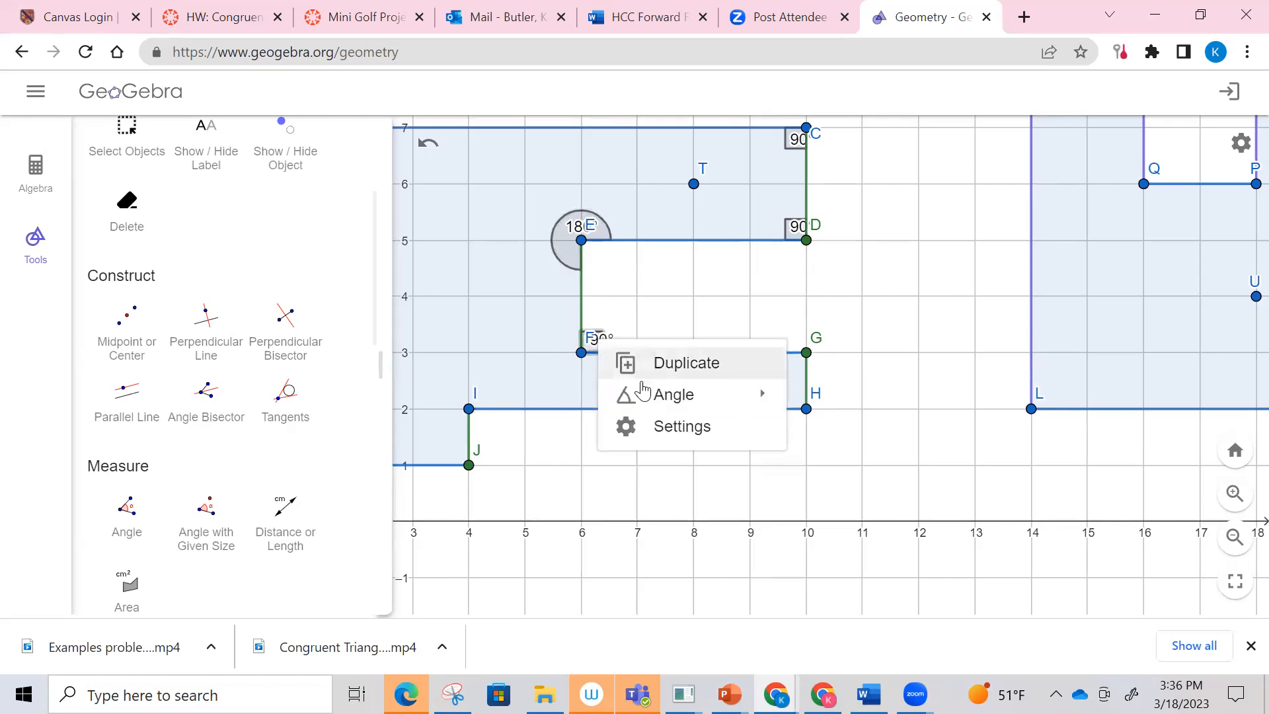
mouse_move(643, 394)
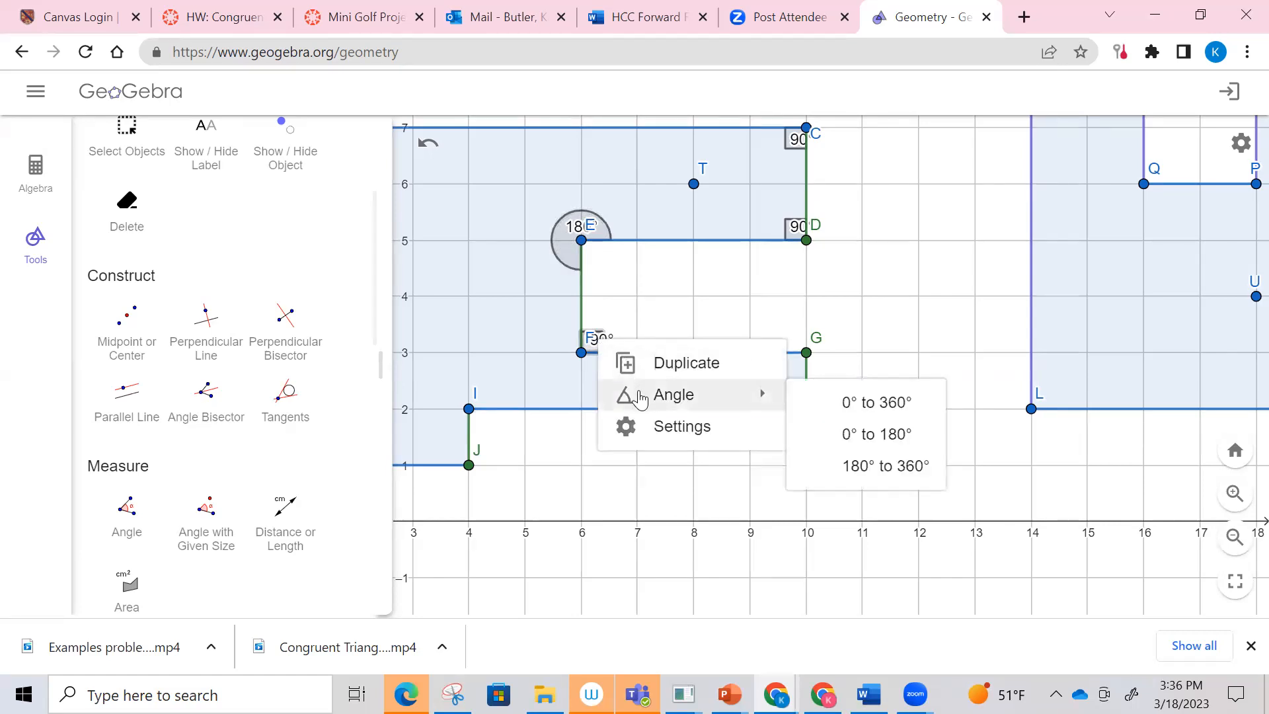
left_click(866, 475)
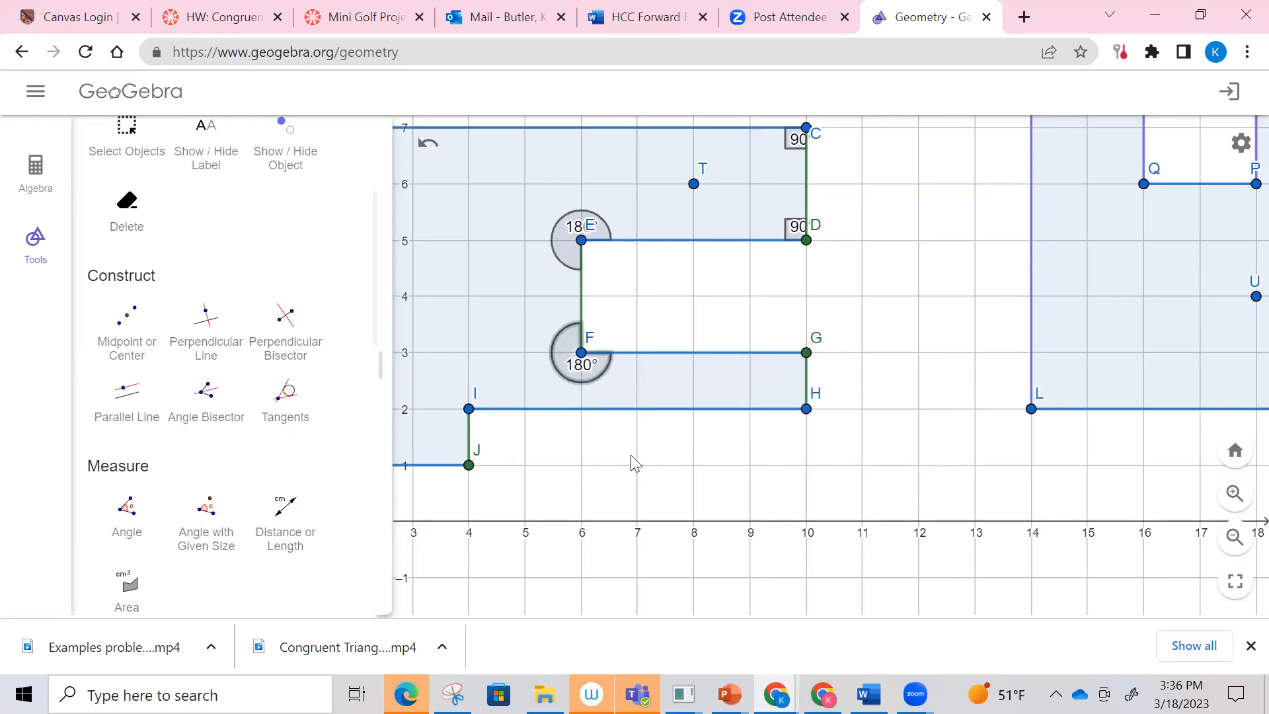
Step: Measure the angles FGH and GHI at vertices G and H of the first polygon
left_click(126, 509)
left_click(581, 353)
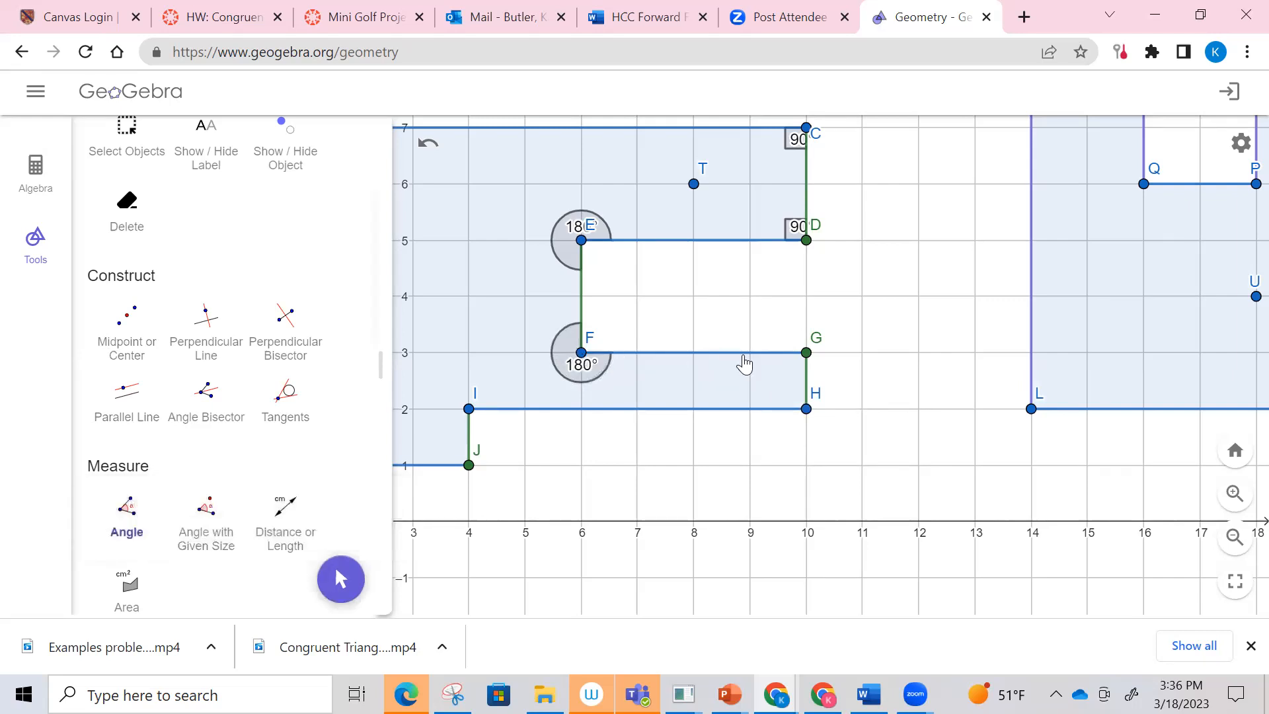
left_click(808, 353)
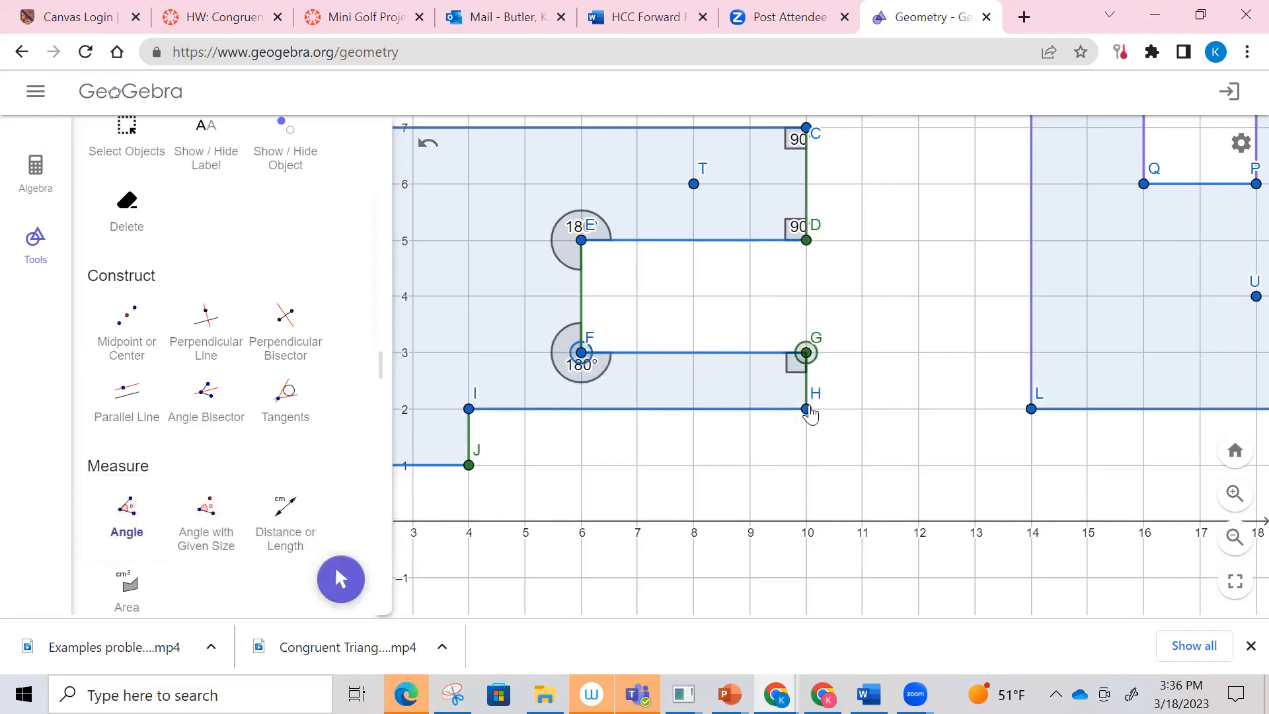
left_click(807, 409)
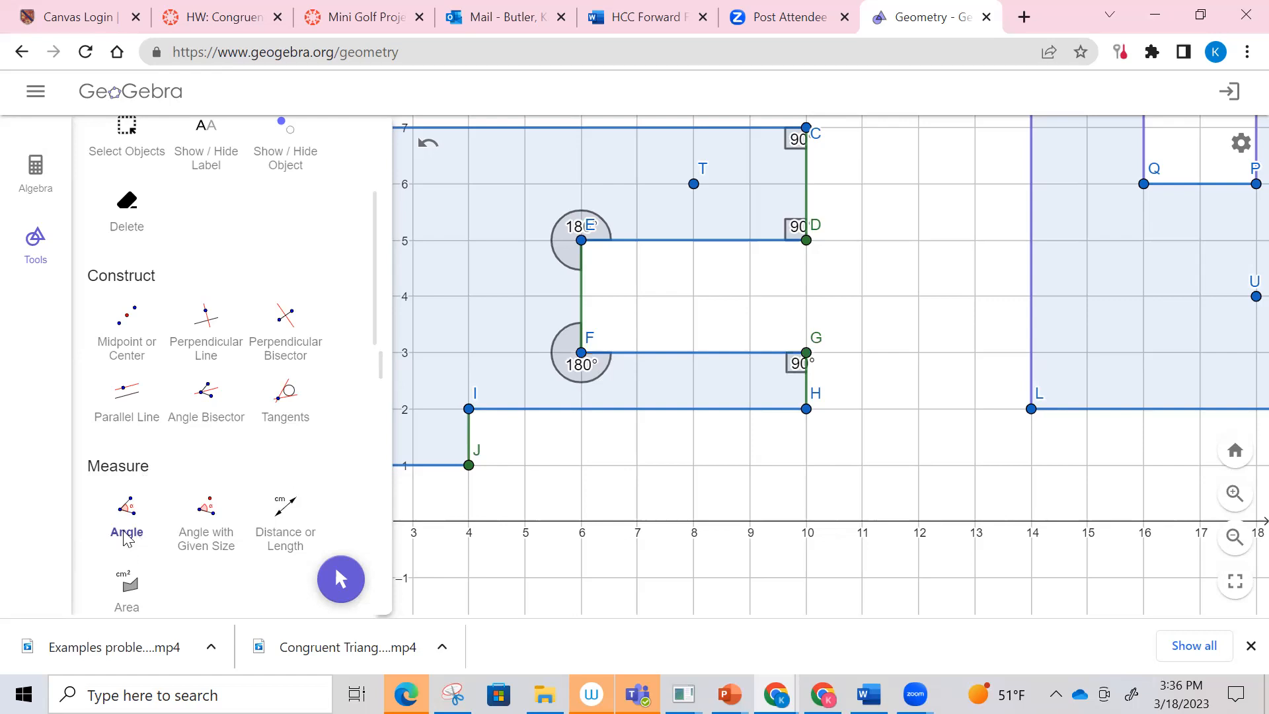
left_click(806, 353)
left_click(807, 409)
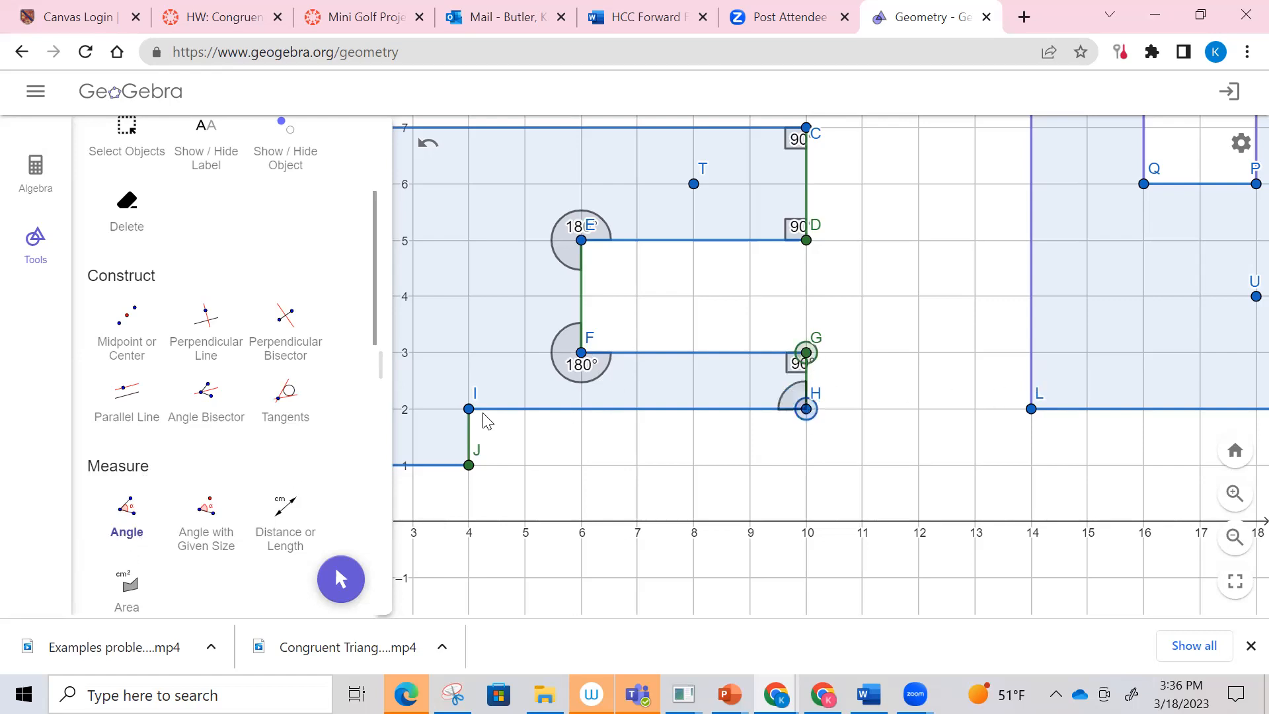
left_click(469, 409)
Step: Measure the angle HIJ at vertex I and set its mark to the range 180° to 360°
left_click(136, 510)
left_click(807, 409)
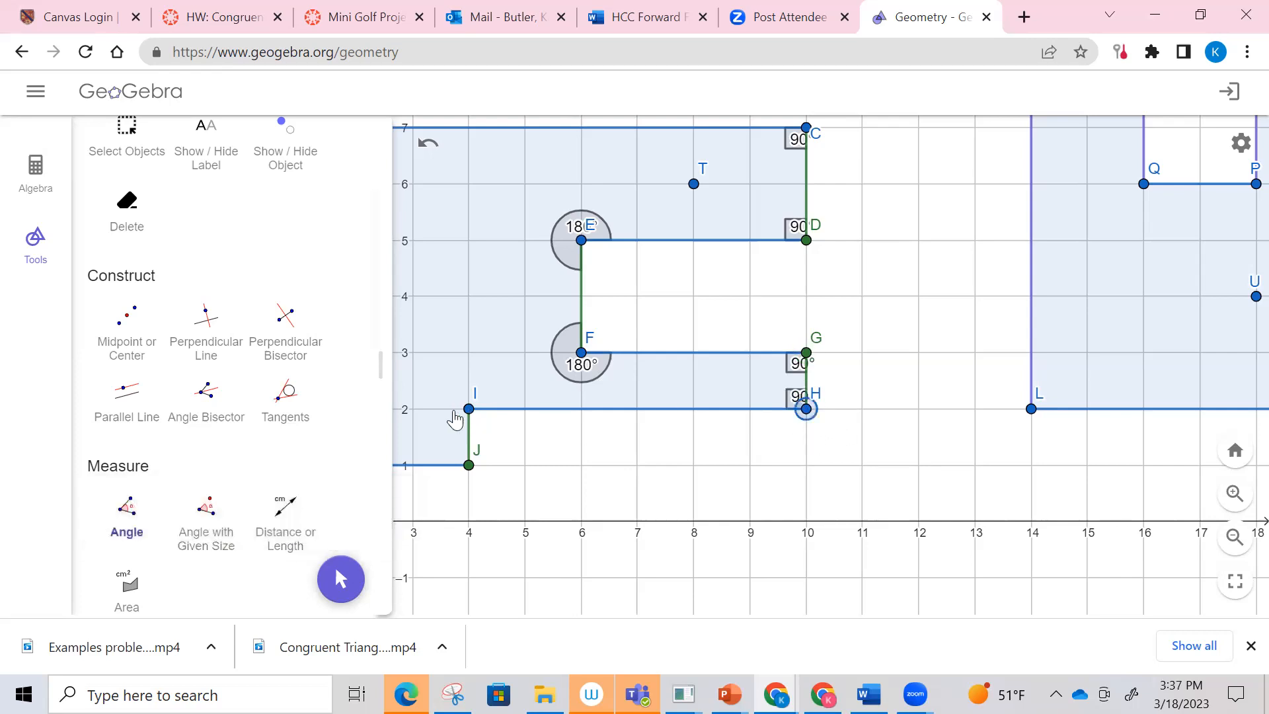
left_click(470, 409)
left_click(468, 466)
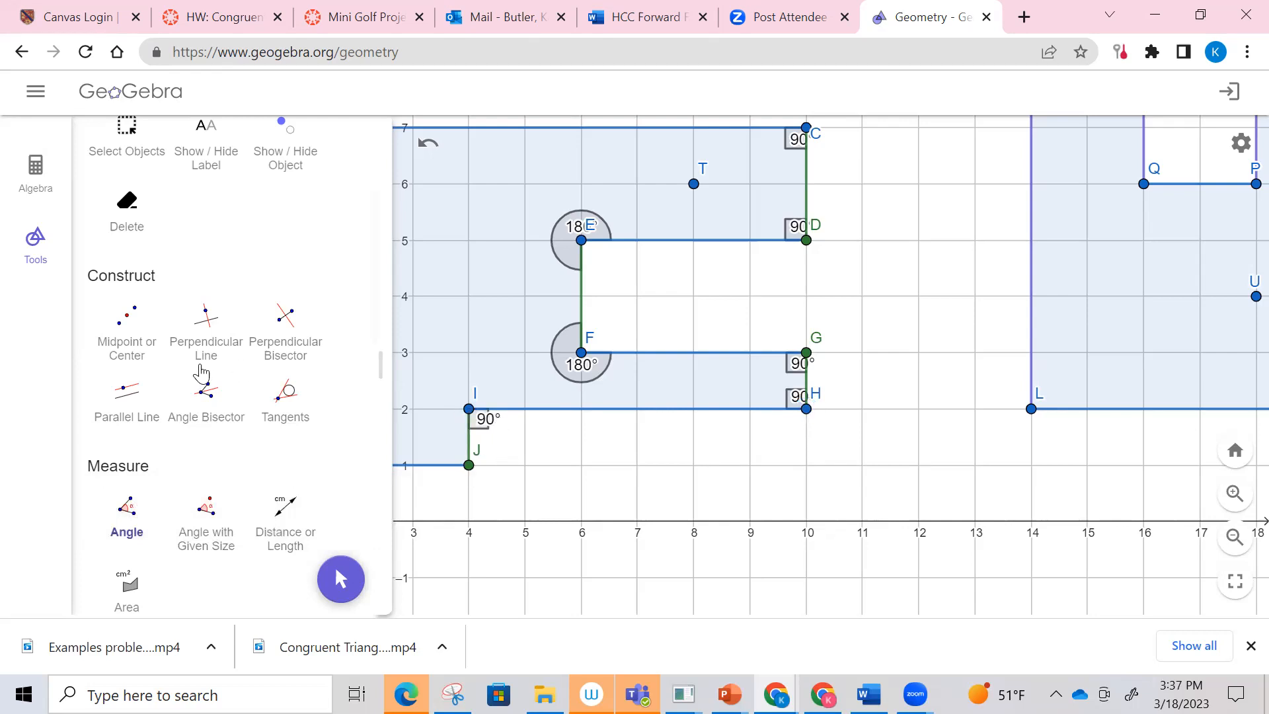
right_click(488, 429)
mouse_move(552, 486)
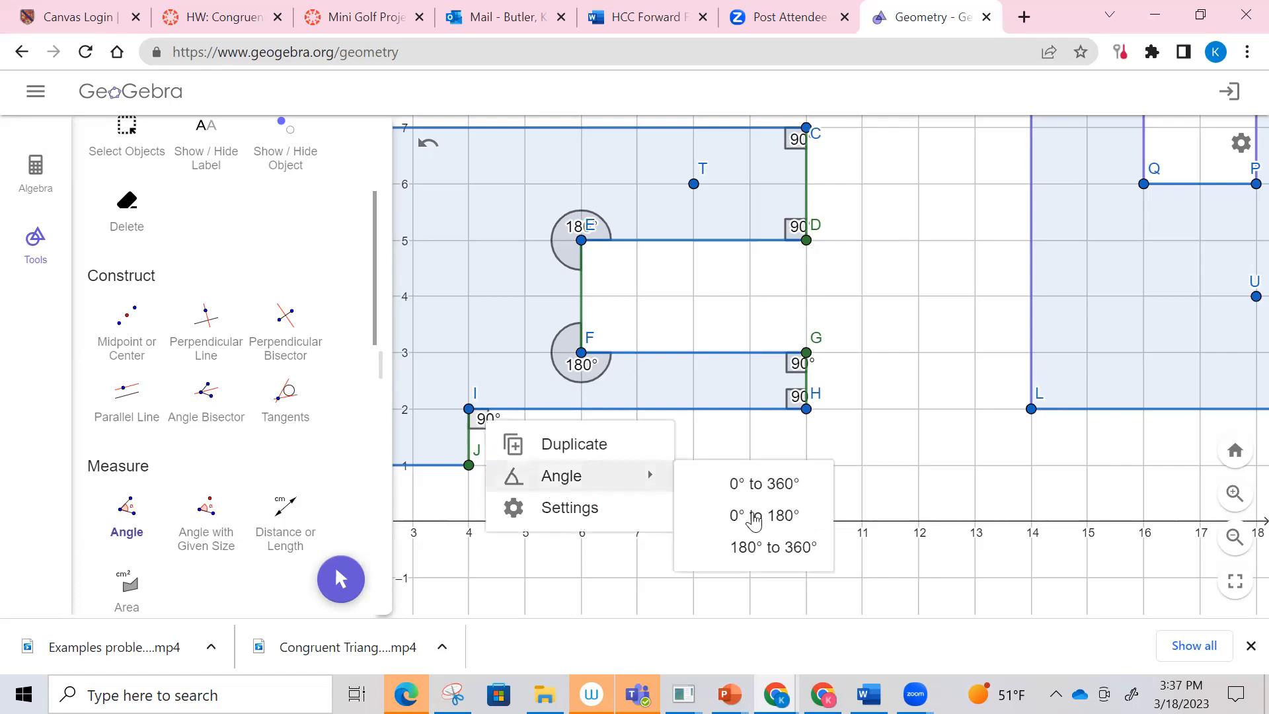
left_click(754, 549)
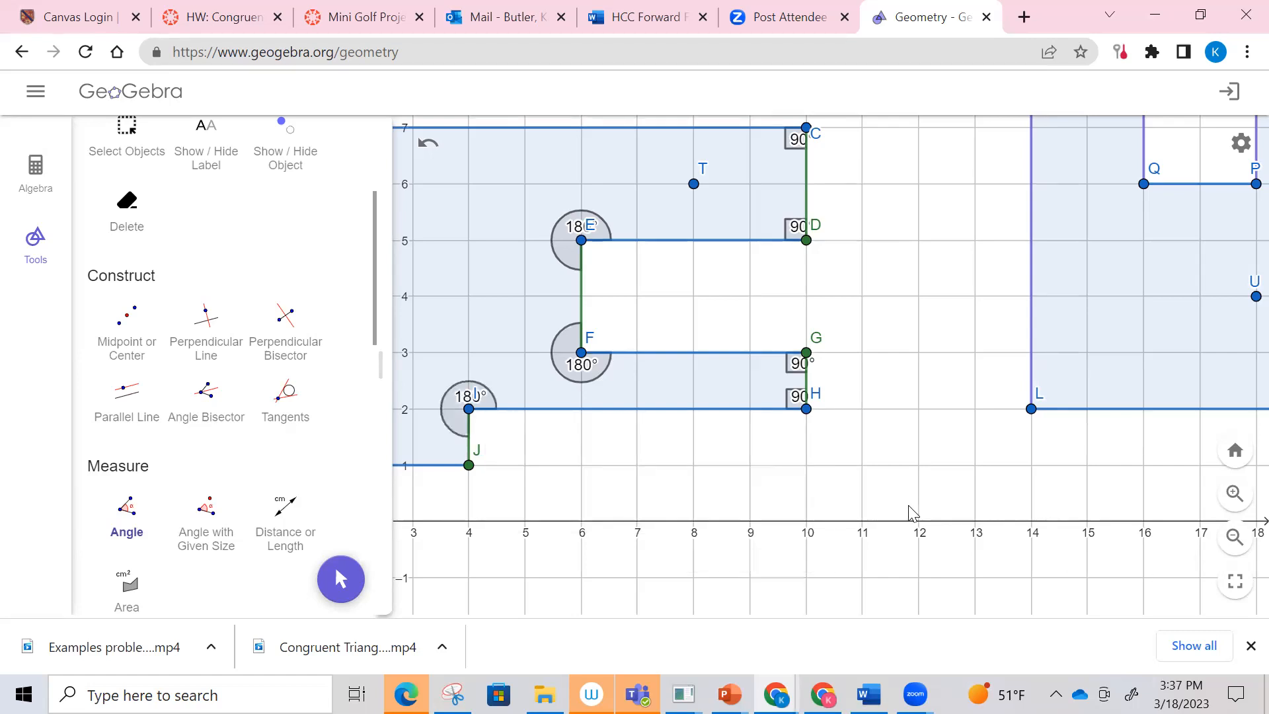
Step: Measure the angles BAJ and AJI at vertices A and J of the first polygon
left_click_drag(1094, 534, 1123, 533)
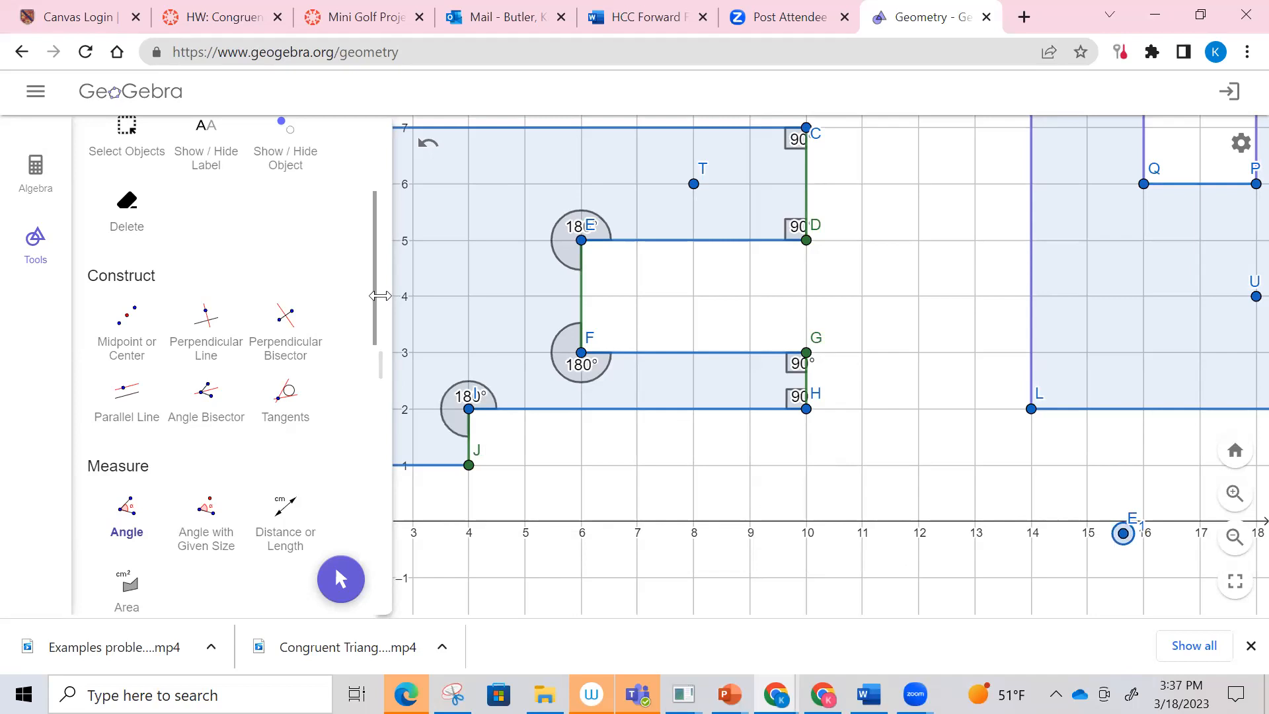
scroll(248, 238, "up", 4)
left_click(147, 192)
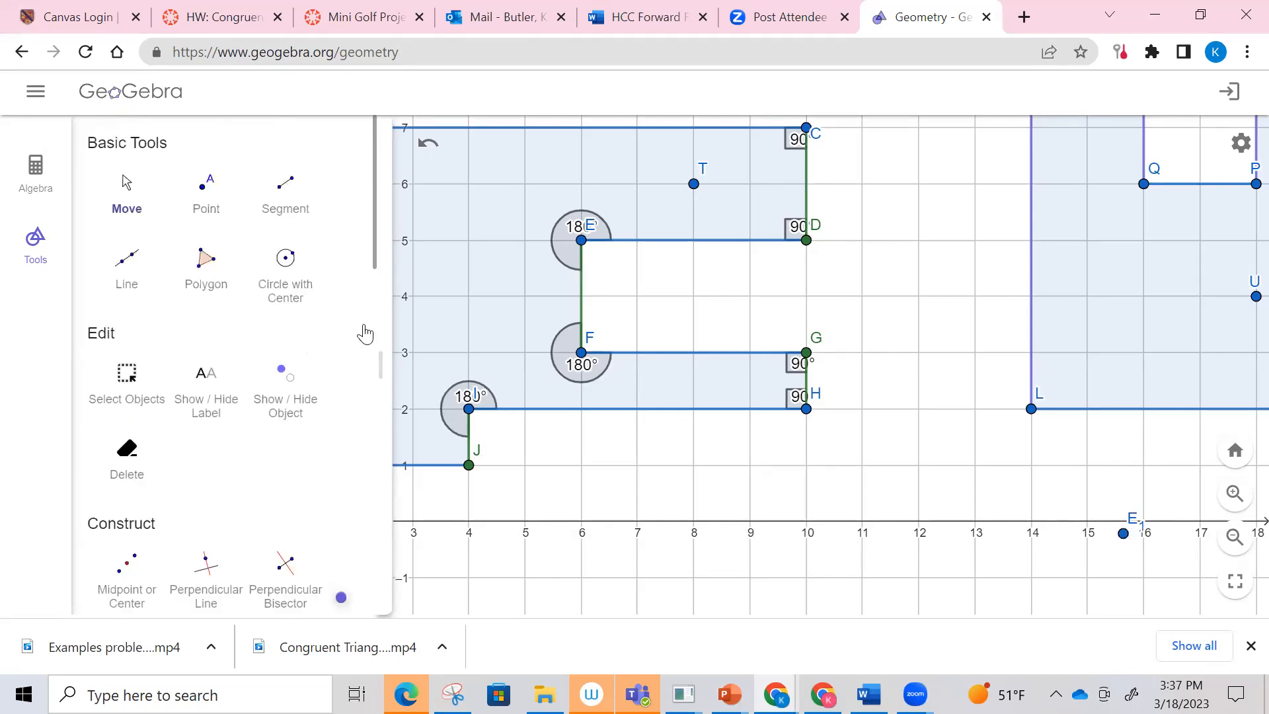
left_click_drag(587, 522, 732, 479)
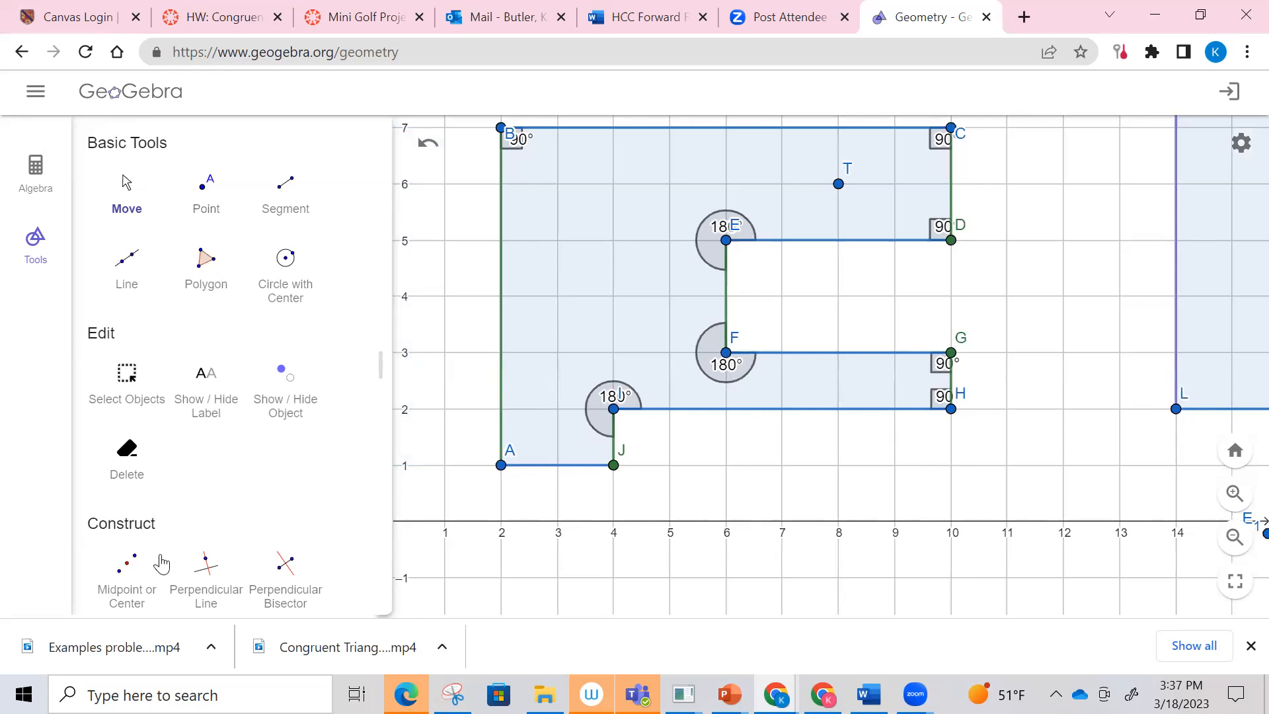
scroll(162, 564, "down", 5)
left_click(132, 397)
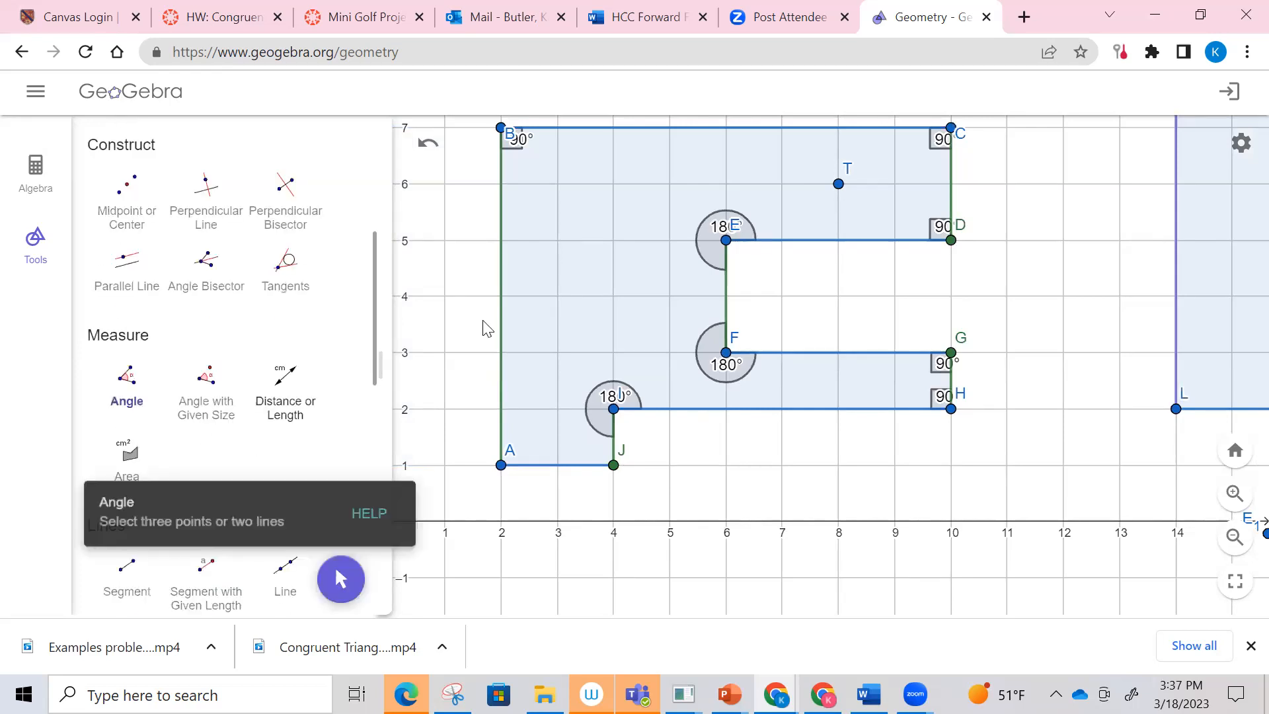
left_click(501, 129)
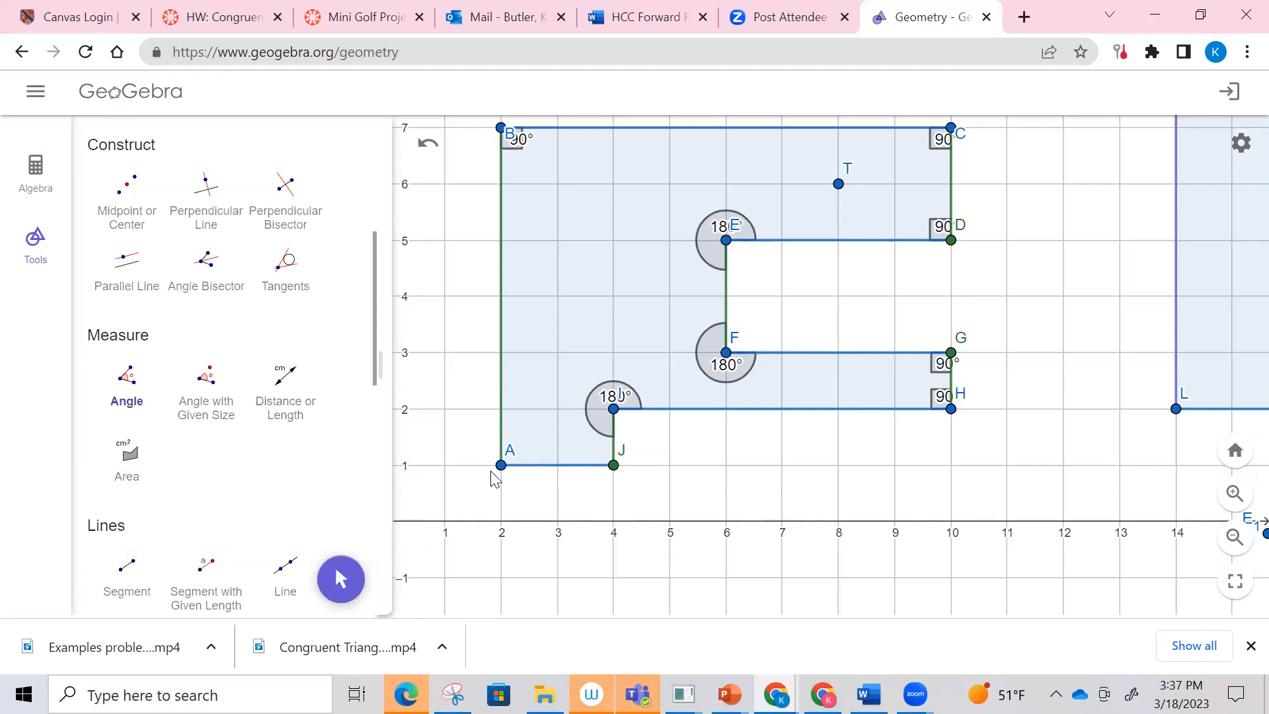
left_click(502, 467)
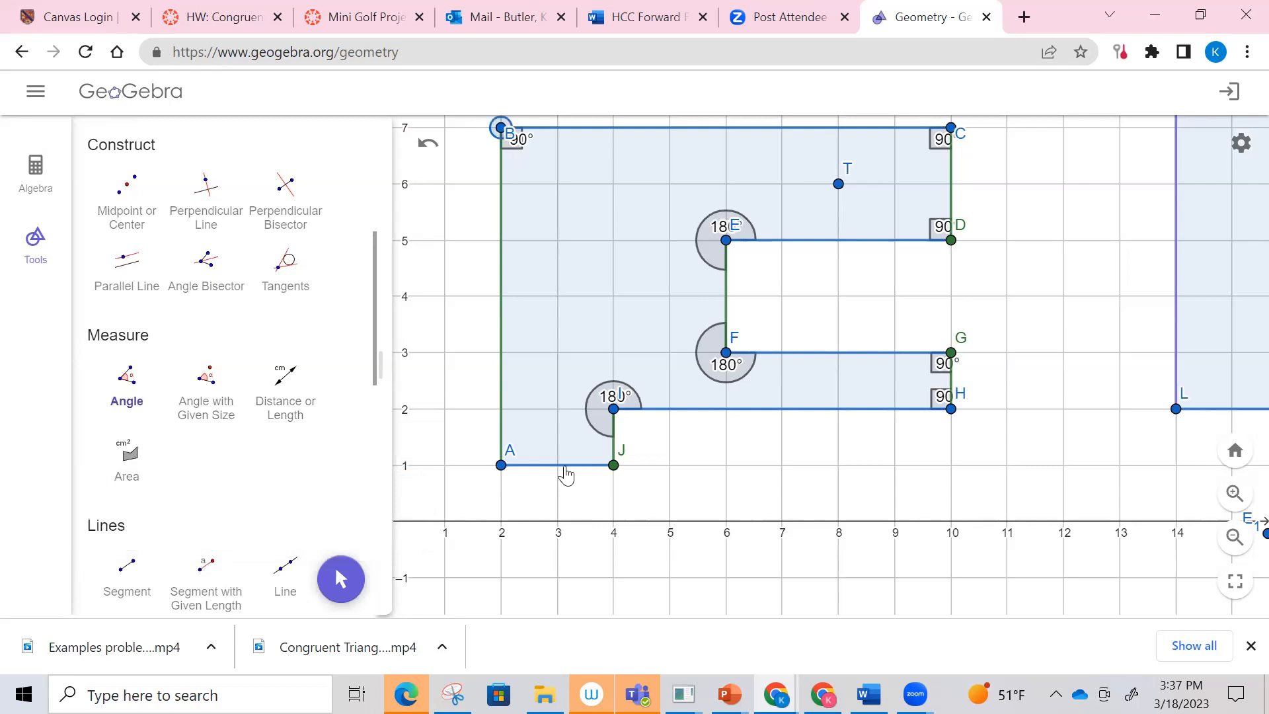
left_click(614, 466)
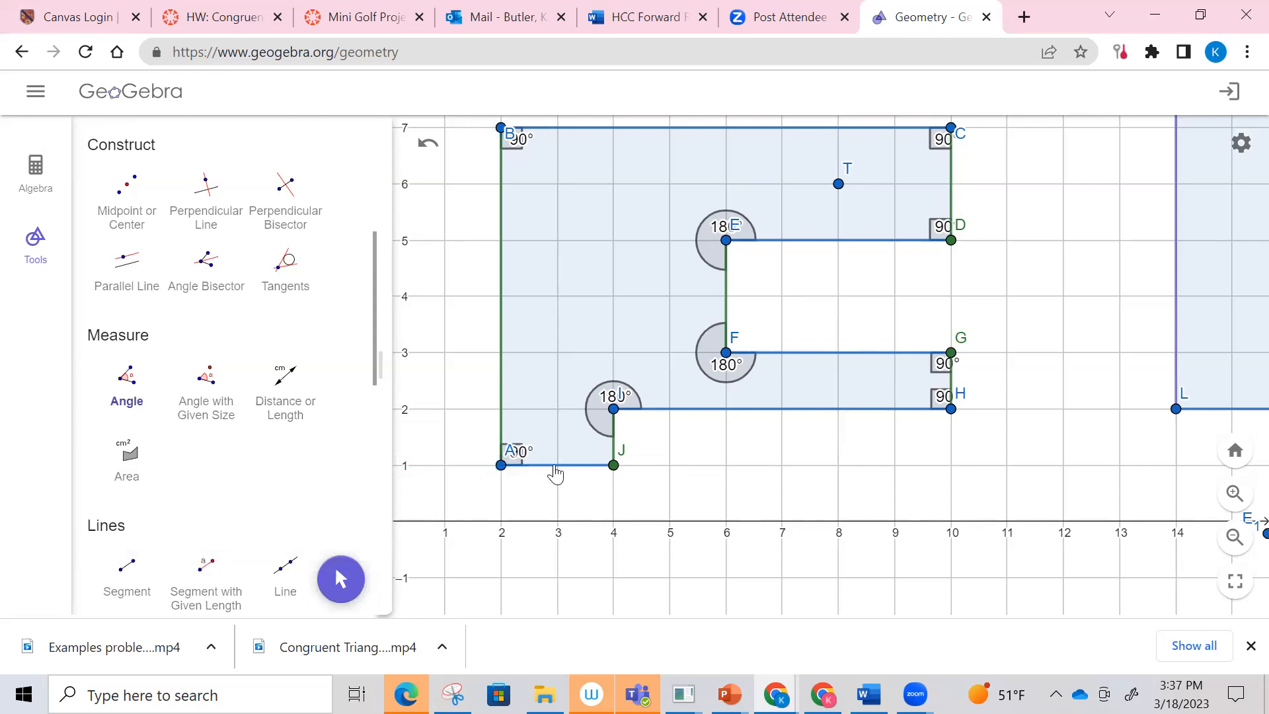
left_click(501, 465)
left_click(614, 465)
Step: Draw two connected segments around the first polygon, from near the origin up to (0, 12) and across to (12, 12)
left_click(1236, 506)
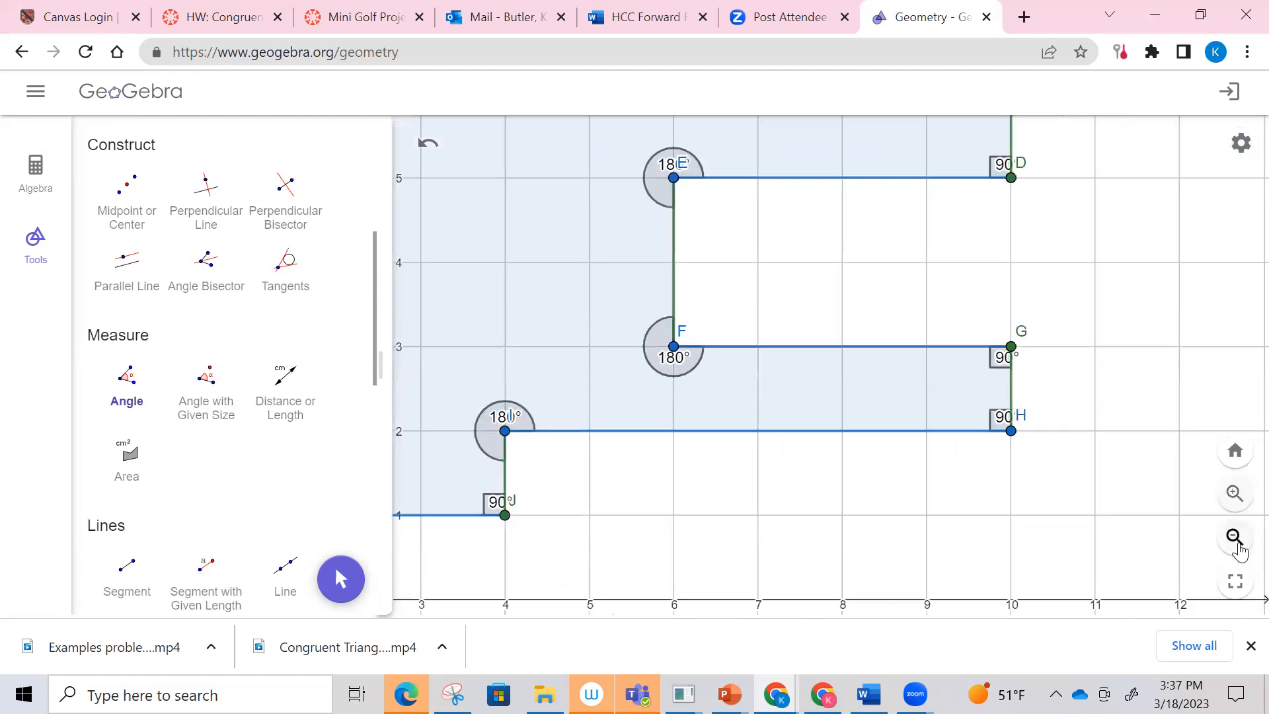
left_click(1234, 536)
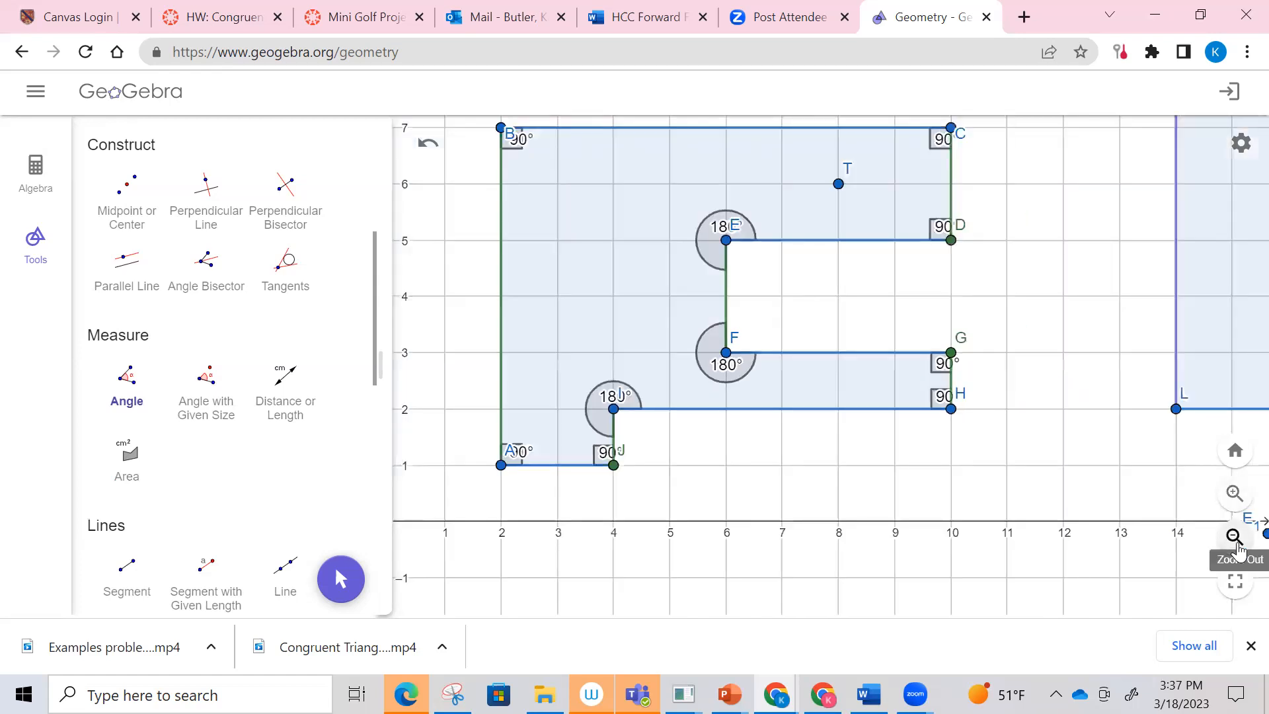
left_click(1234, 537)
left_click(1235, 536)
left_click(1235, 537)
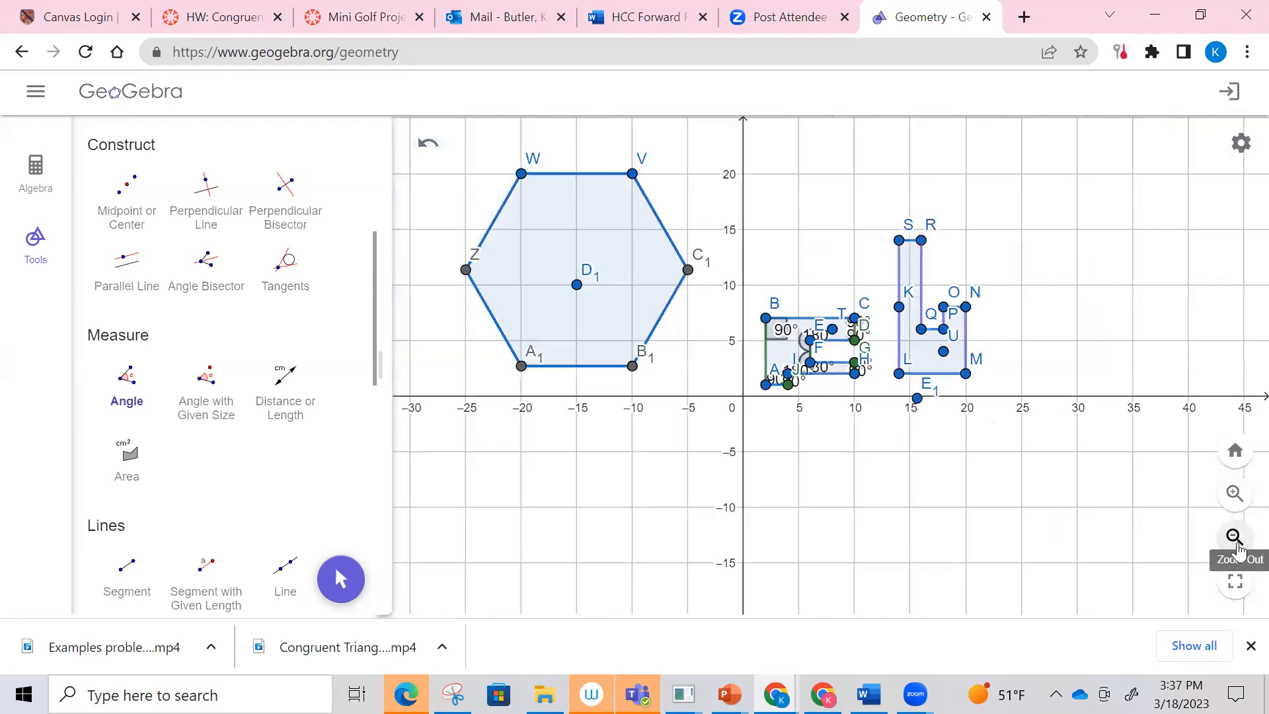
left_click(1235, 537)
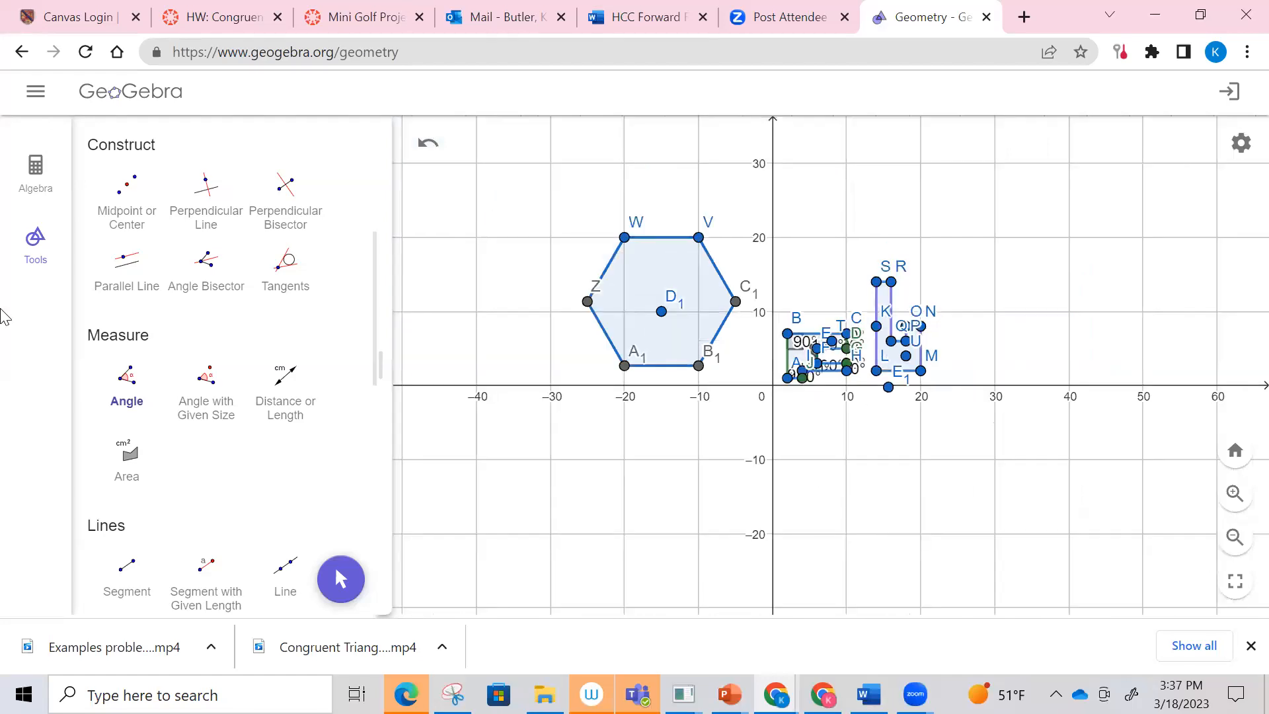
scroll(205, 380, "up", 5)
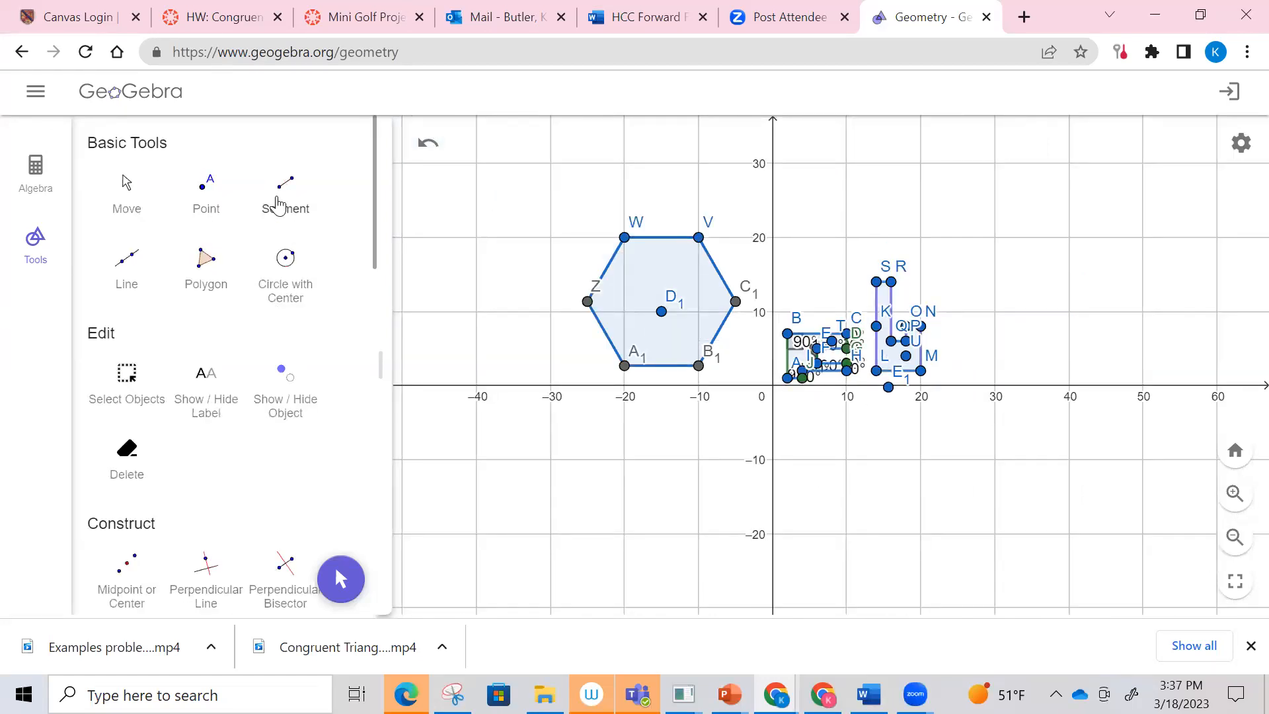
left_click(1235, 494)
left_click(1235, 494)
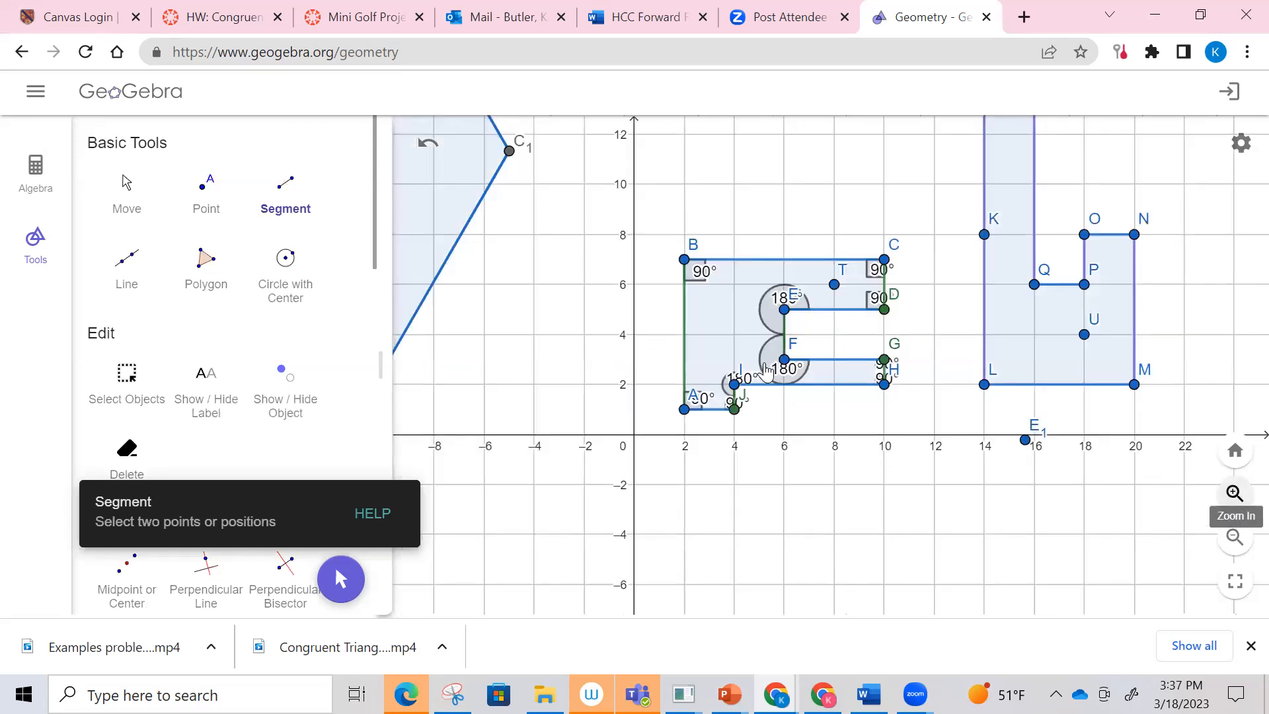
left_click(634, 427)
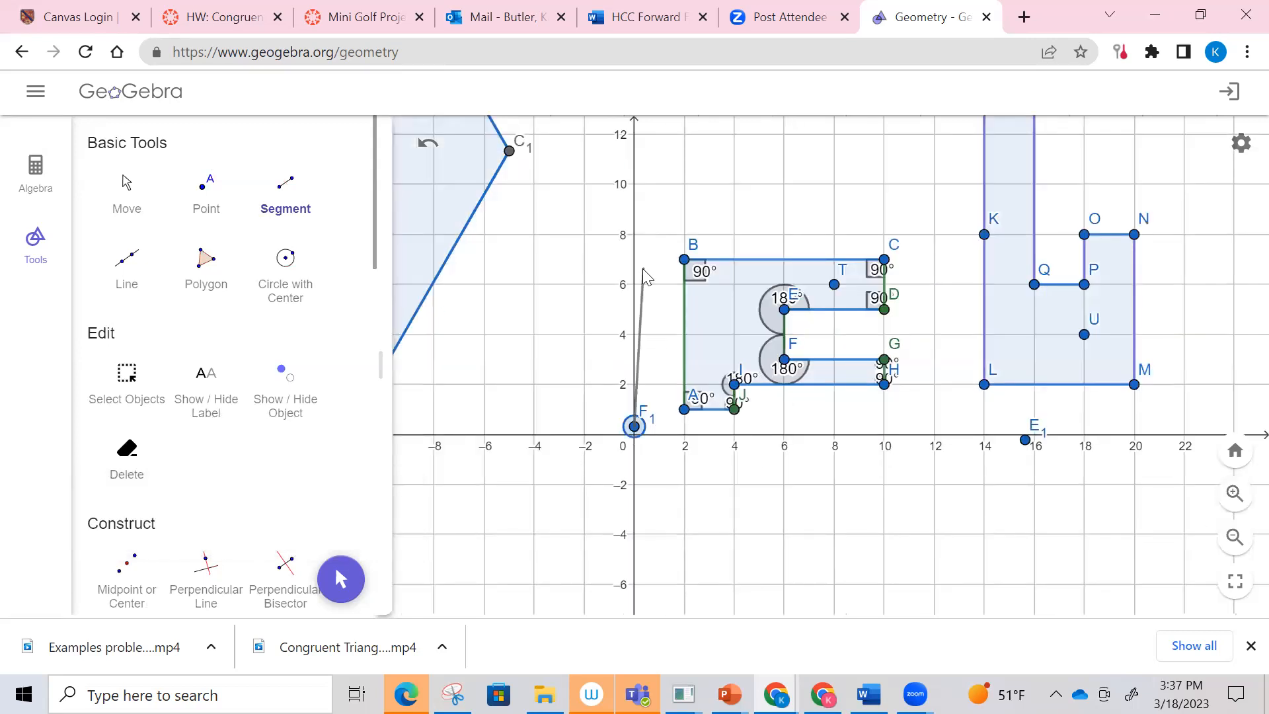
left_click(634, 134)
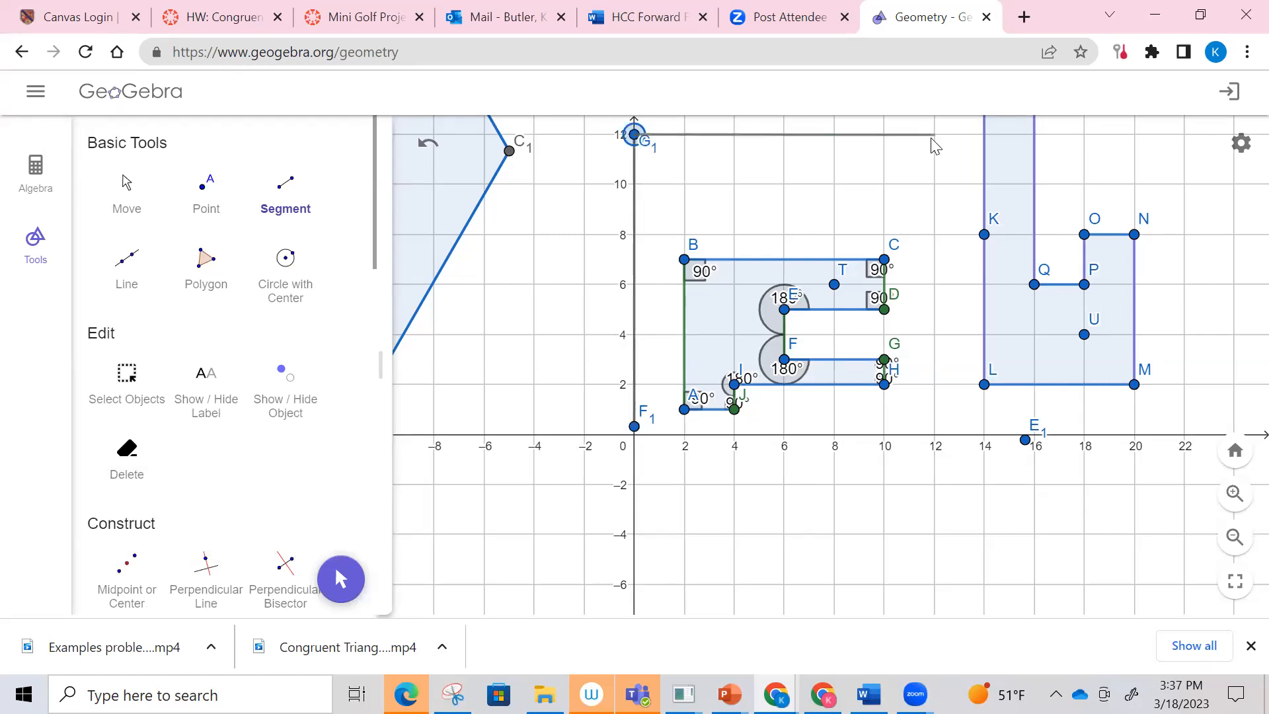
left_click(934, 135)
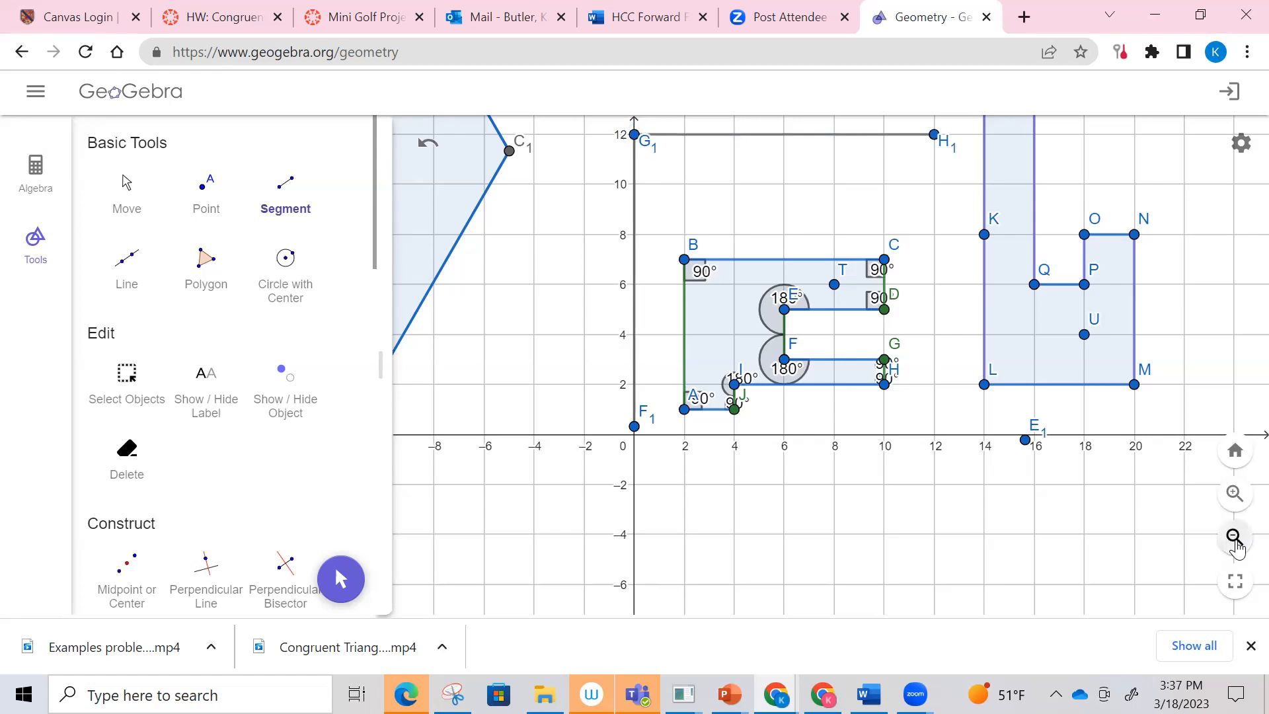
Step: Draw a segment from the path's end at (12, 12) up to about (12, 20)
key("ctrl+minus")
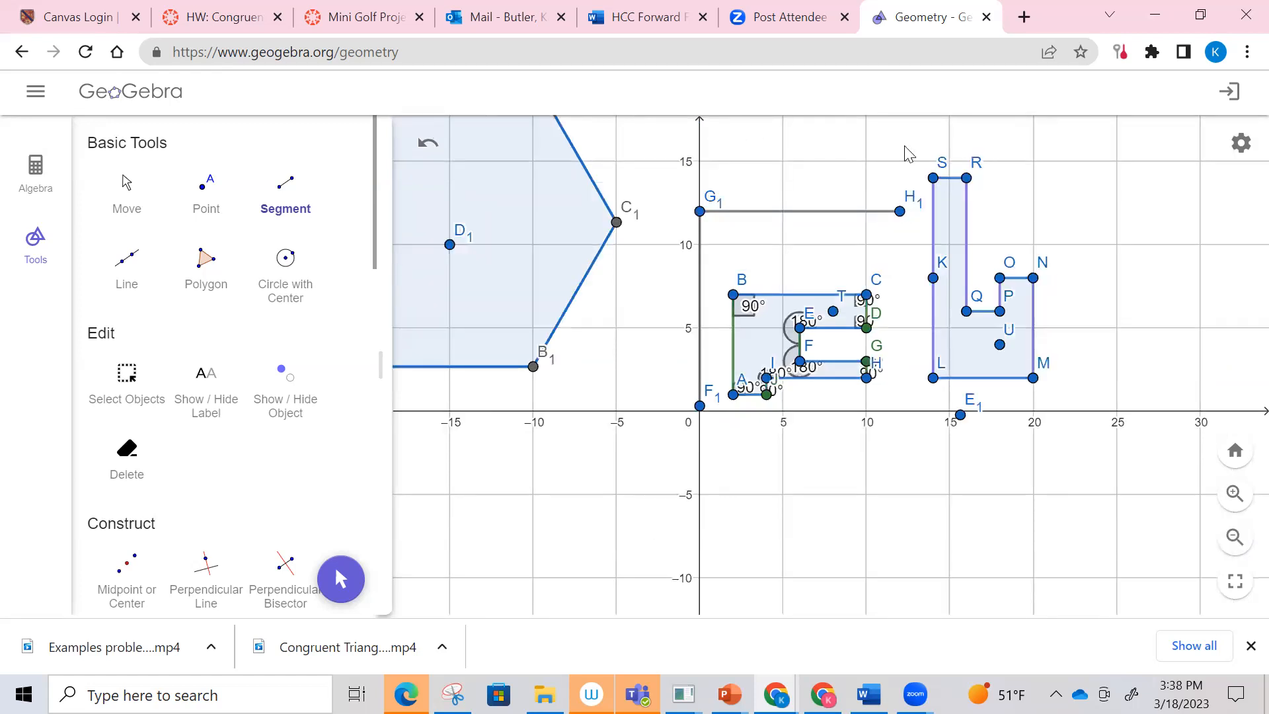
left_click(899, 212)
left_click(1235, 539)
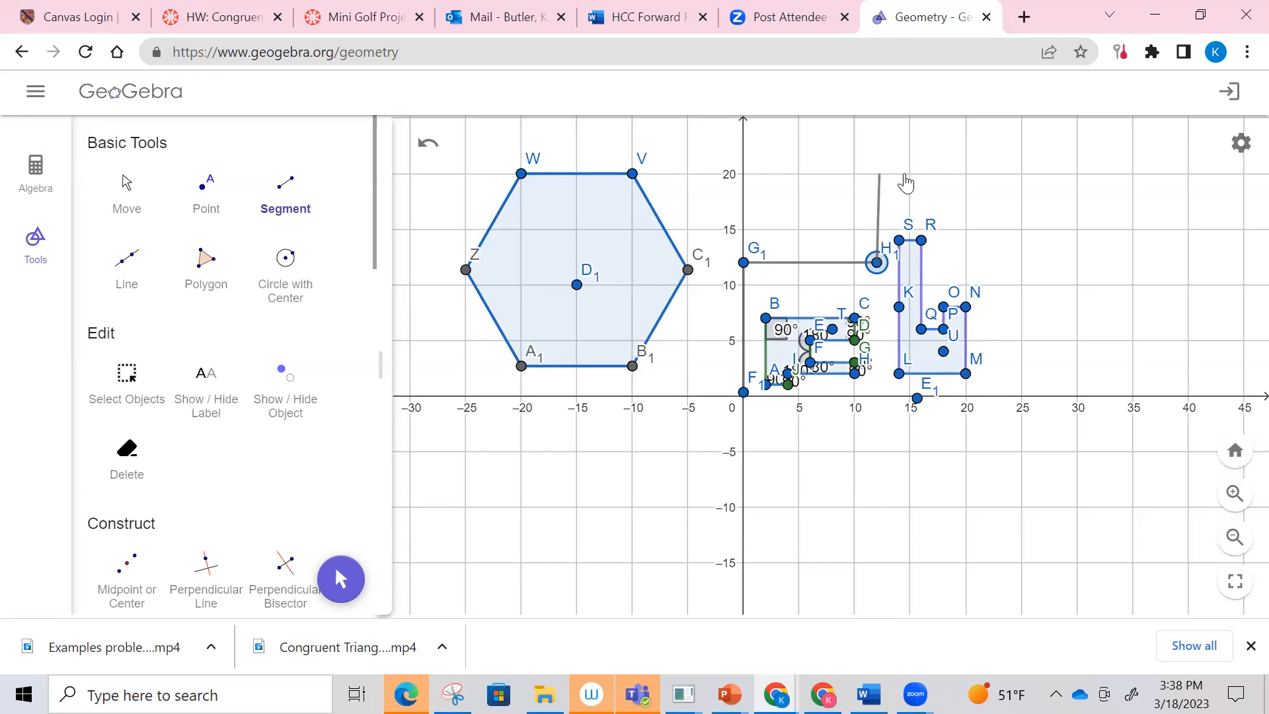
left_click(879, 174)
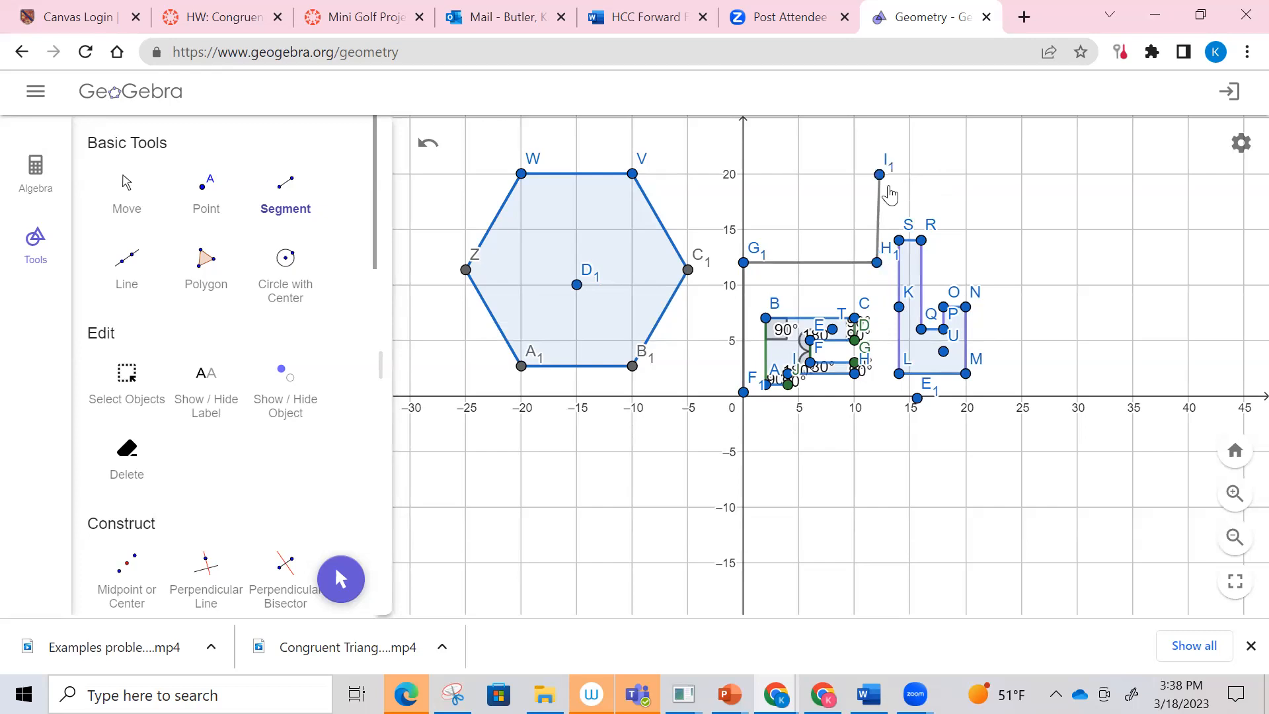
Step: Draw three connected segments from (12, 20) across to (25, 20), down to (25, 0) and back to the path's start near the origin
left_click(127, 258)
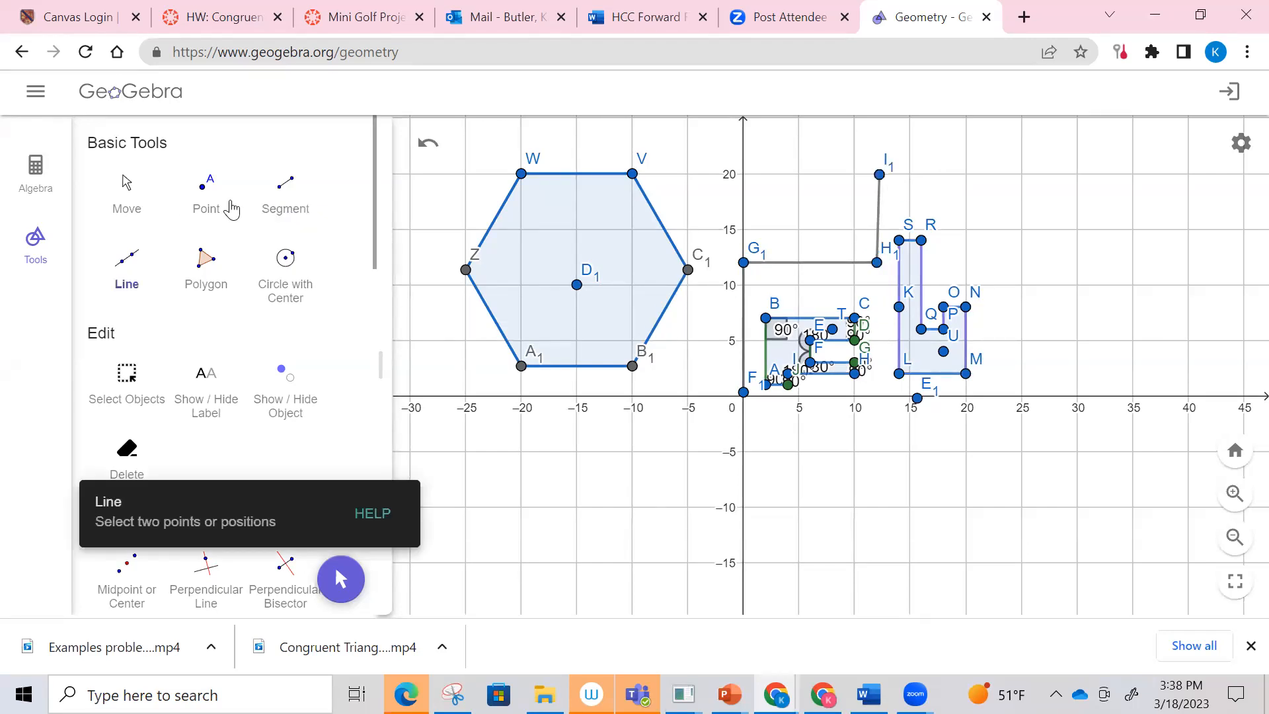
left_click(285, 194)
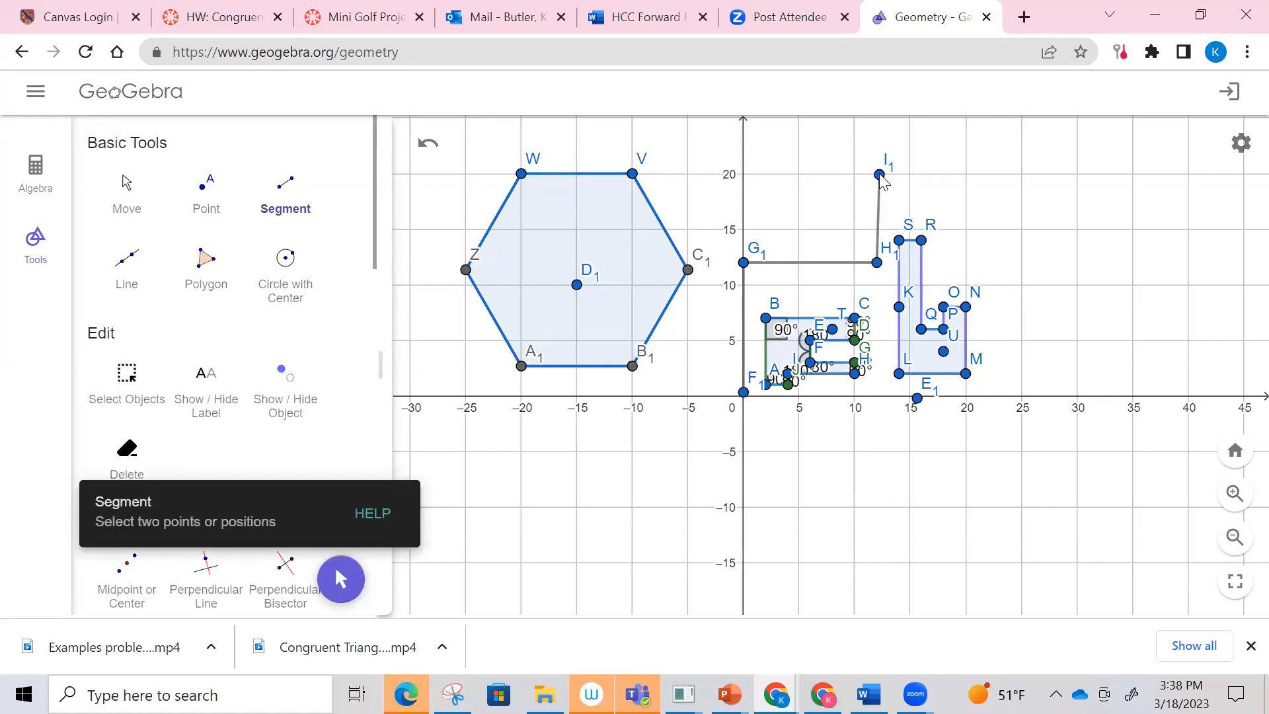
left_click(879, 174)
left_click(1021, 174)
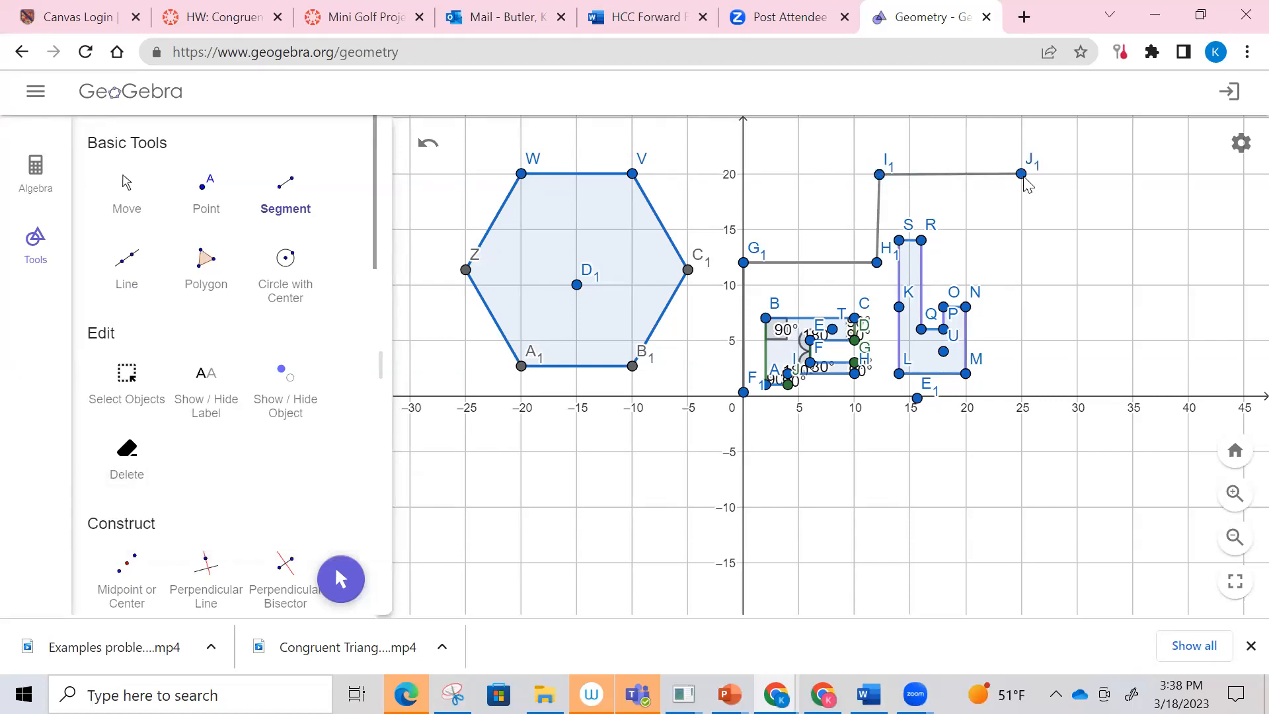
left_click(1022, 397)
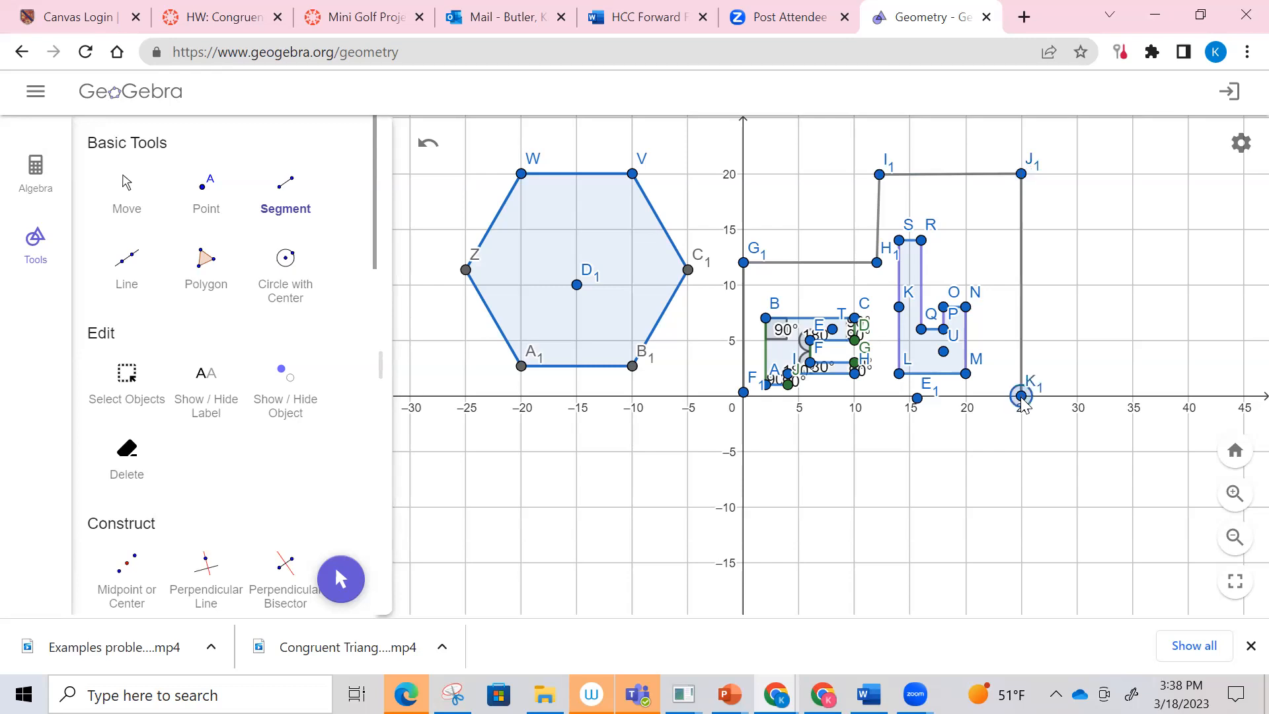
left_click(744, 395)
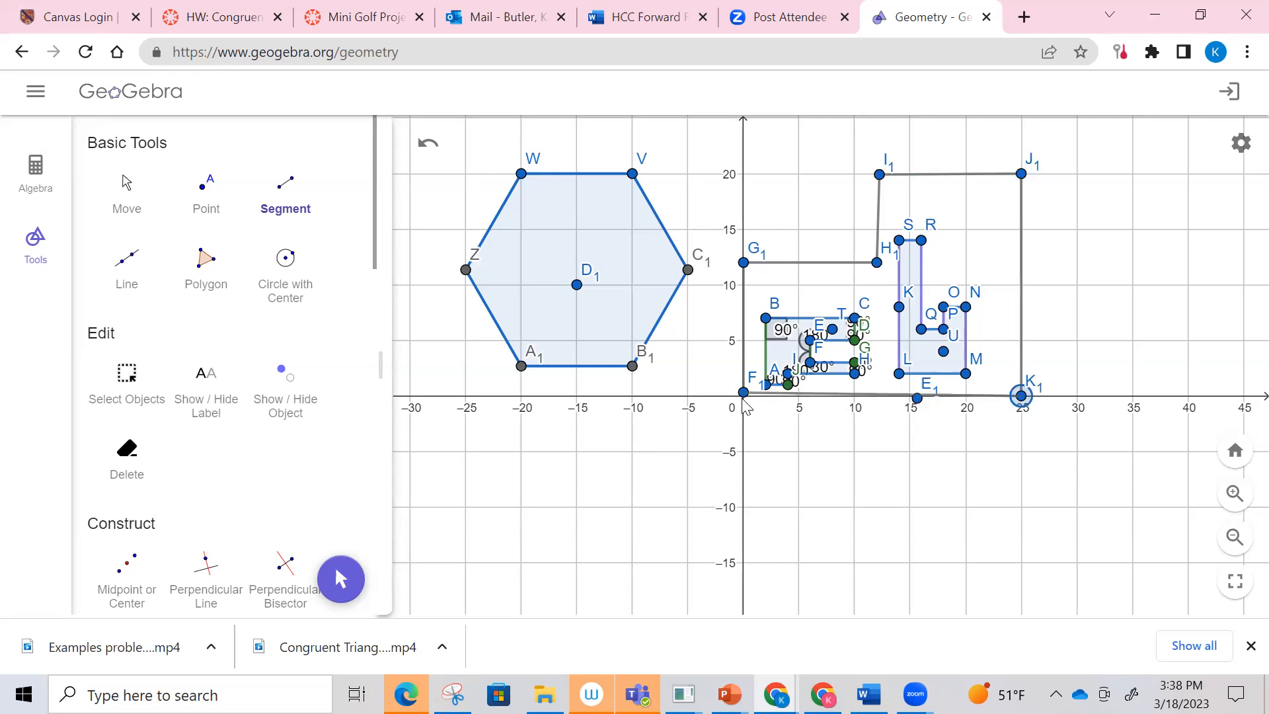
Step: Move the outline's start point F₁ exactly onto the origin
left_click(1228, 504)
left_click(1228, 504)
left_click(130, 187)
left_click_drag(901, 449, 901, 538)
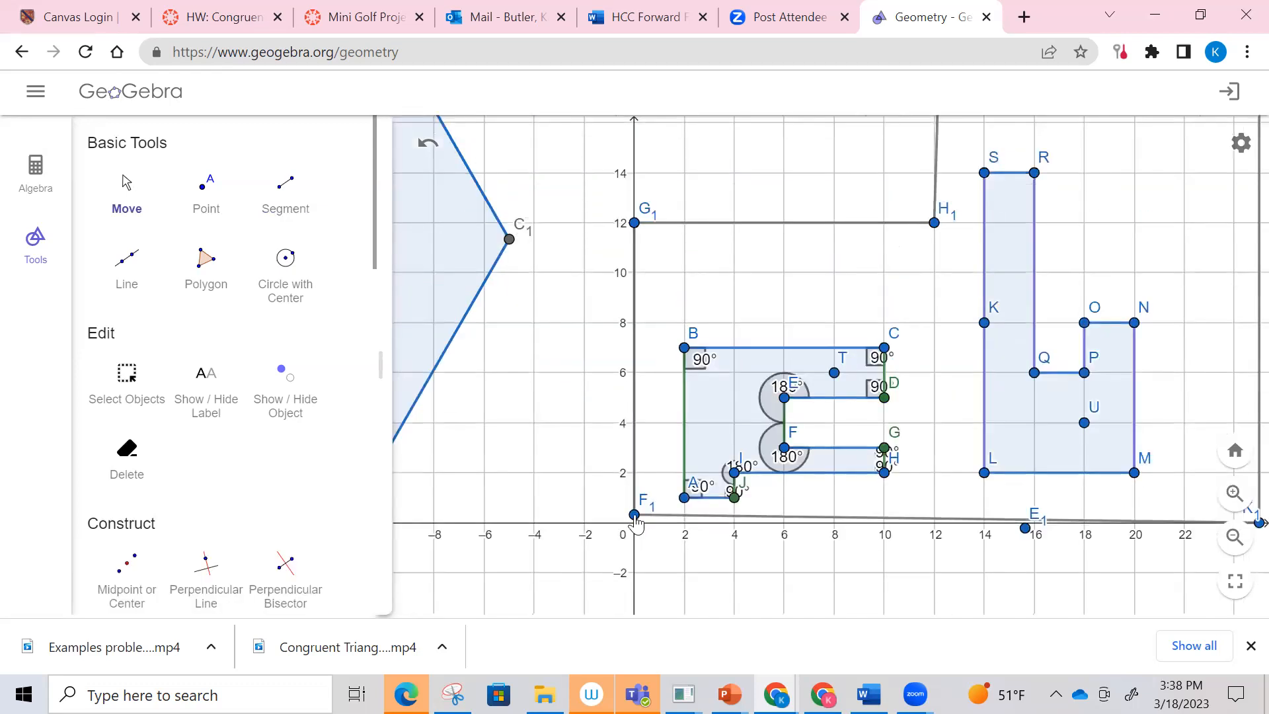
left_click_drag(635, 524, 635, 531)
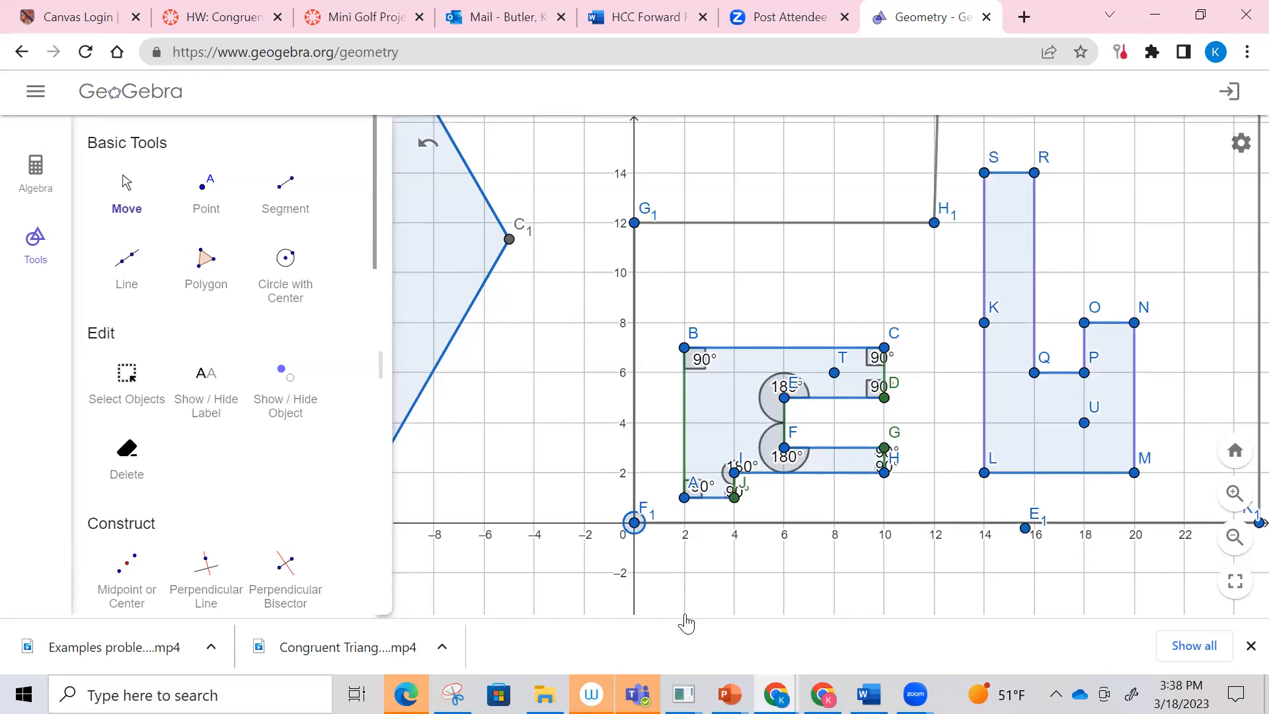
left_click_drag(933, 408, 783, 427)
left_click_drag(785, 242, 797, 228)
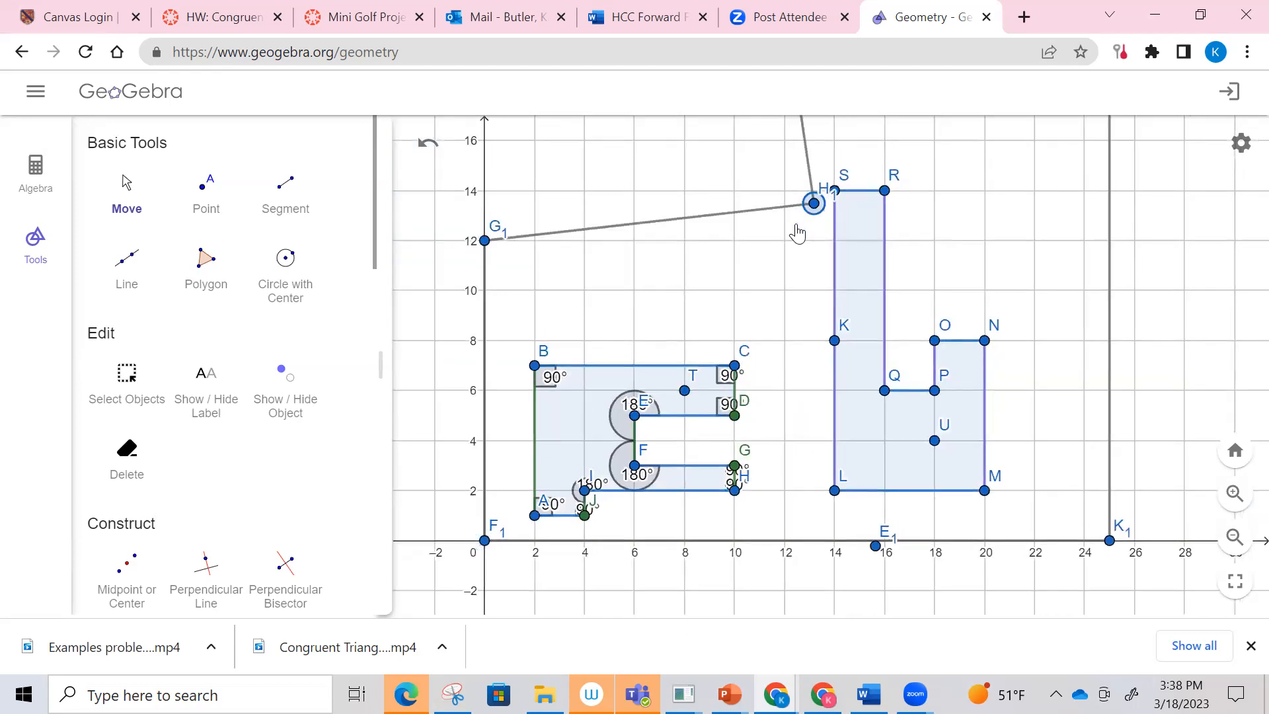
key("ctrl+z")
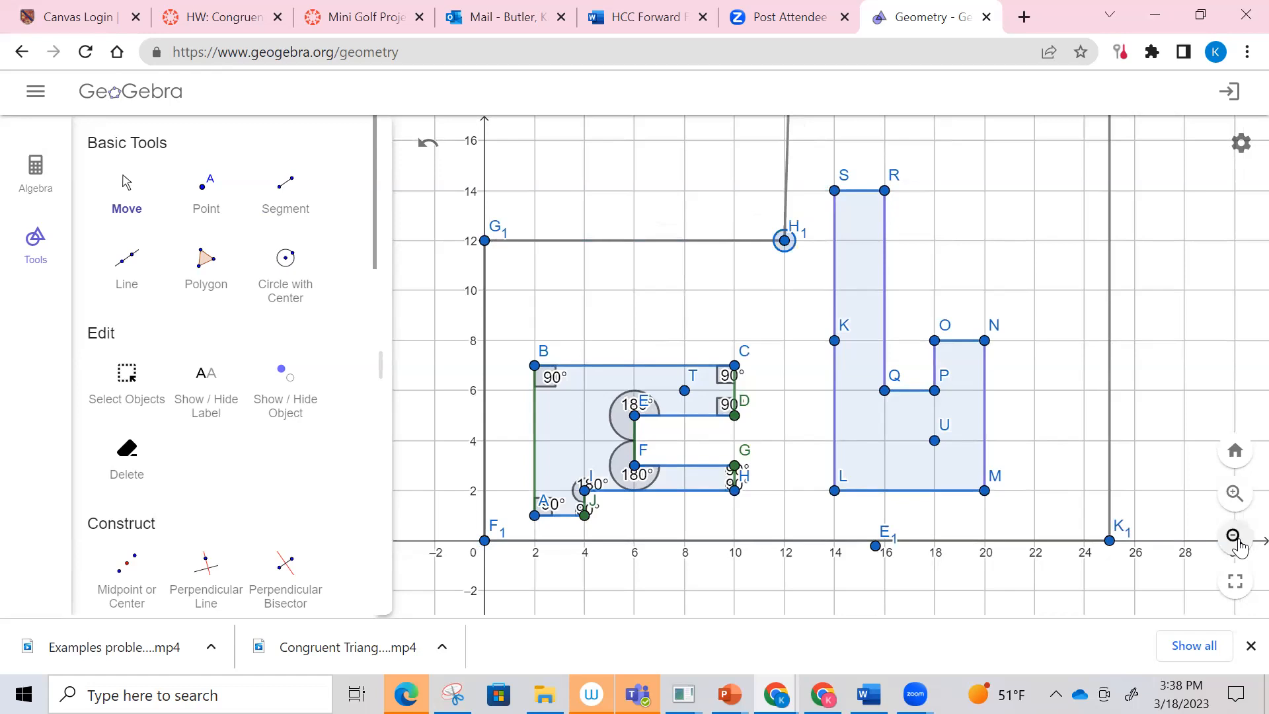
Step: Move the outline's corner I₁ exactly onto (12, 20)
left_click(1235, 537)
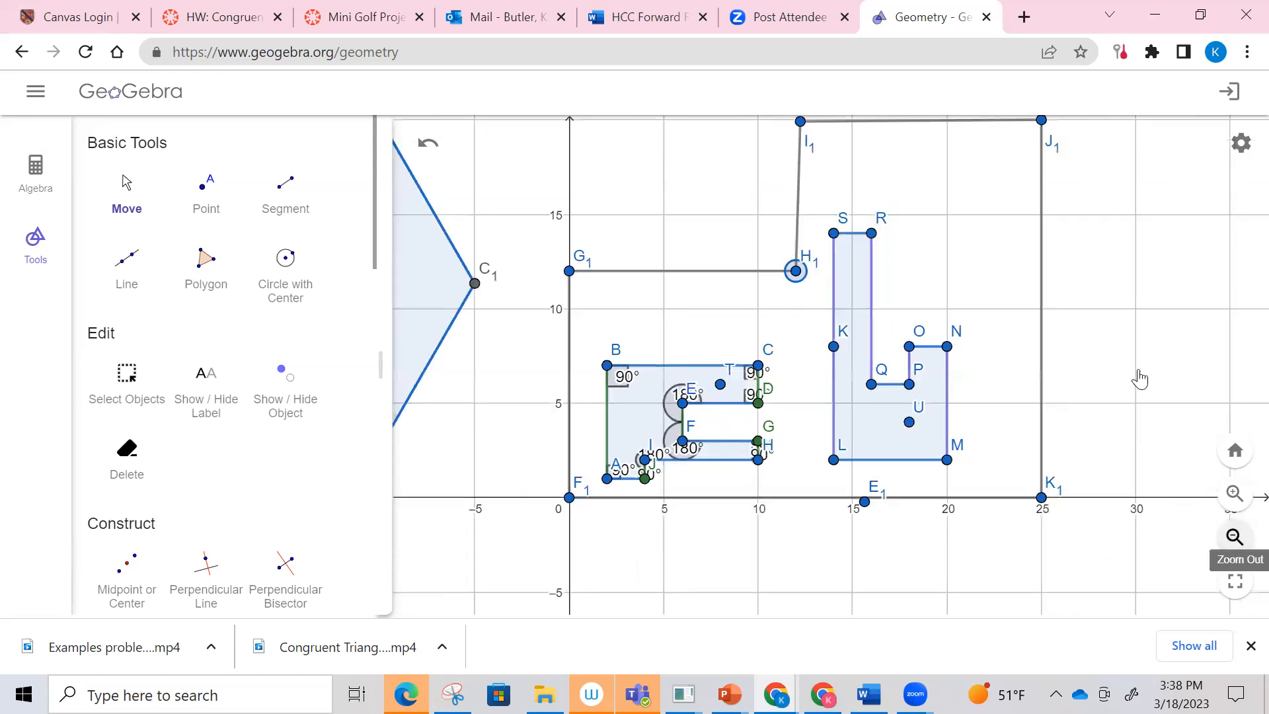
left_click_drag(1134, 260, 1128, 435)
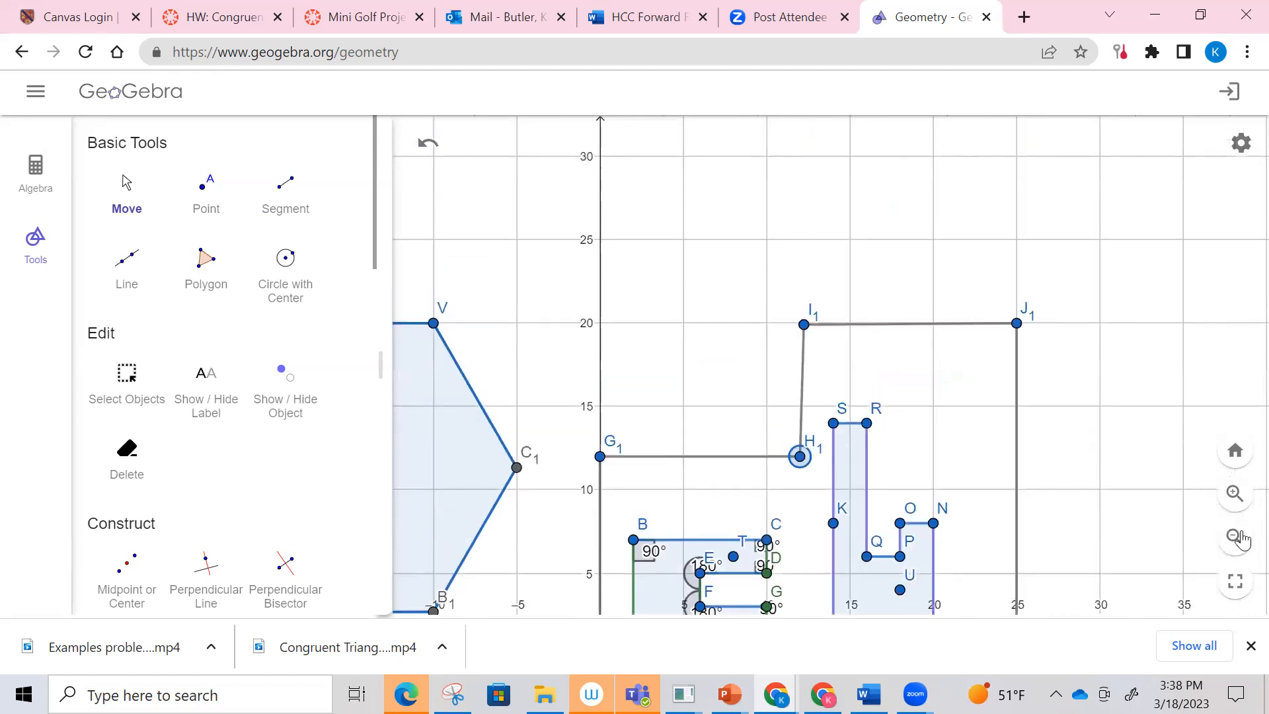
left_click(1236, 494)
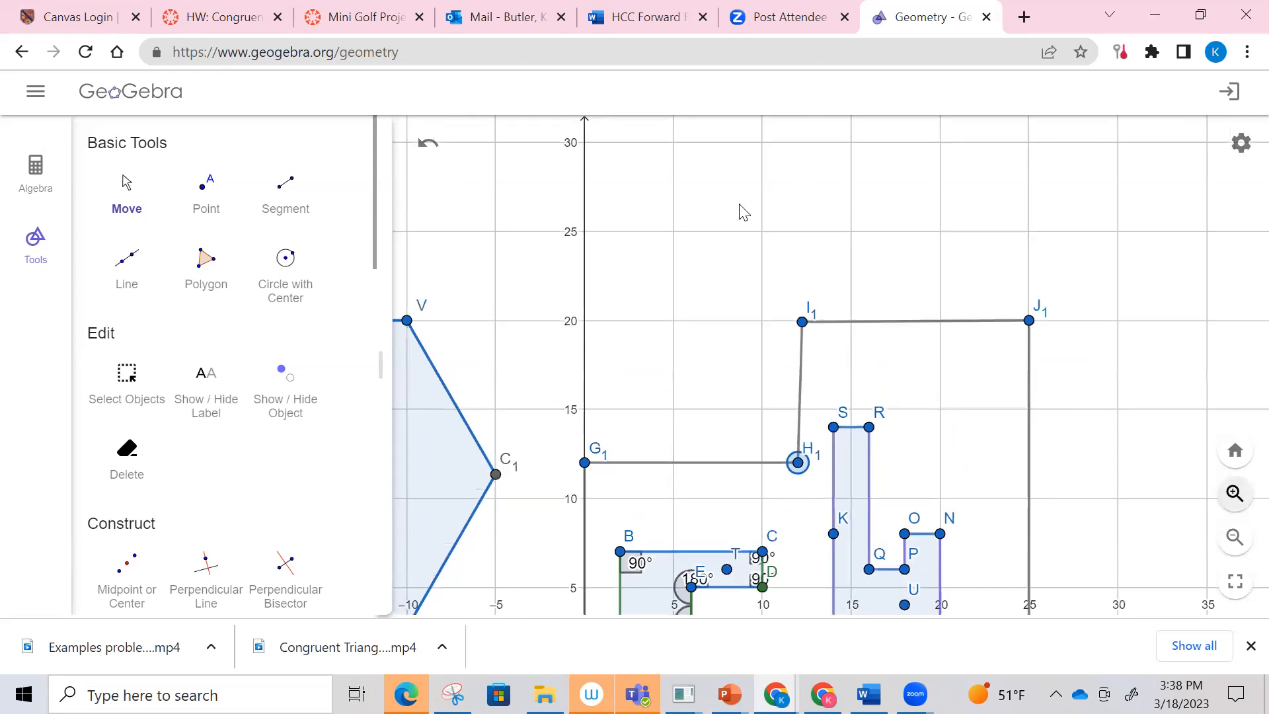
scroll(754, 254, "up", 8)
left_click(740, 242)
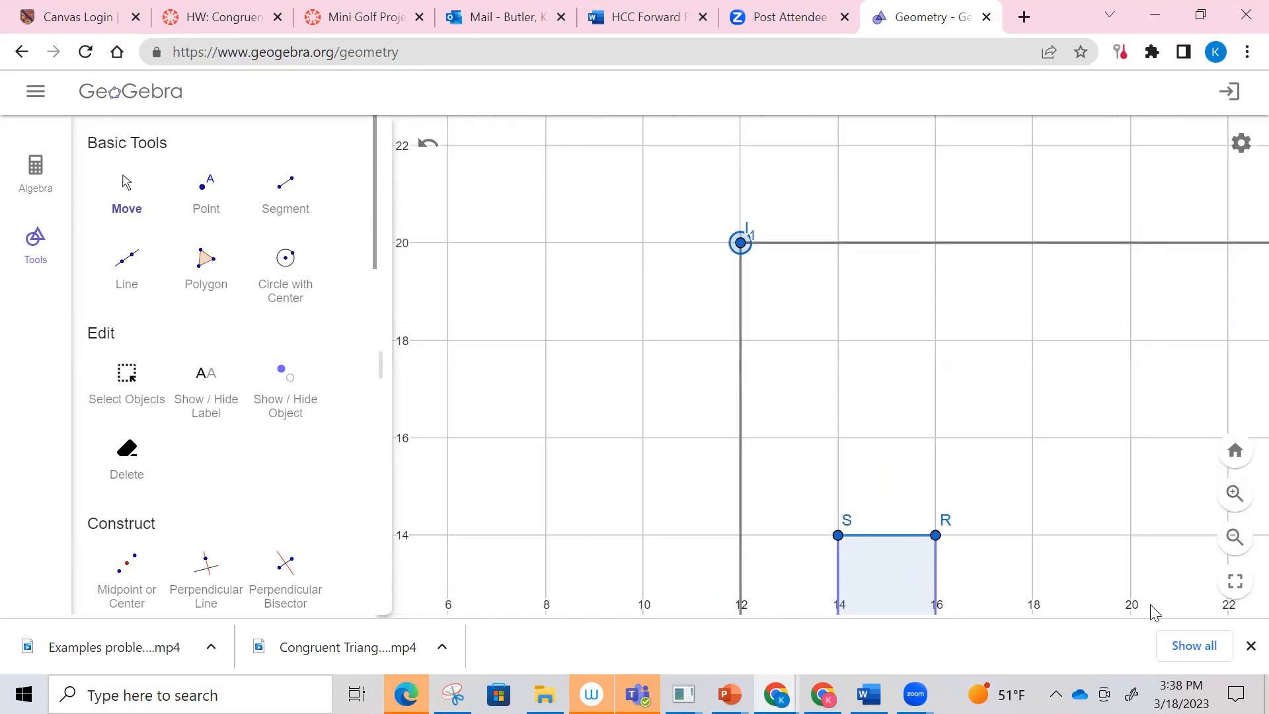
Step: Draw a rectangular polygon around all shapes with corners at (−40, 40), (−40, 0), (40, 0) and (40, 40)
left_click(1234, 539)
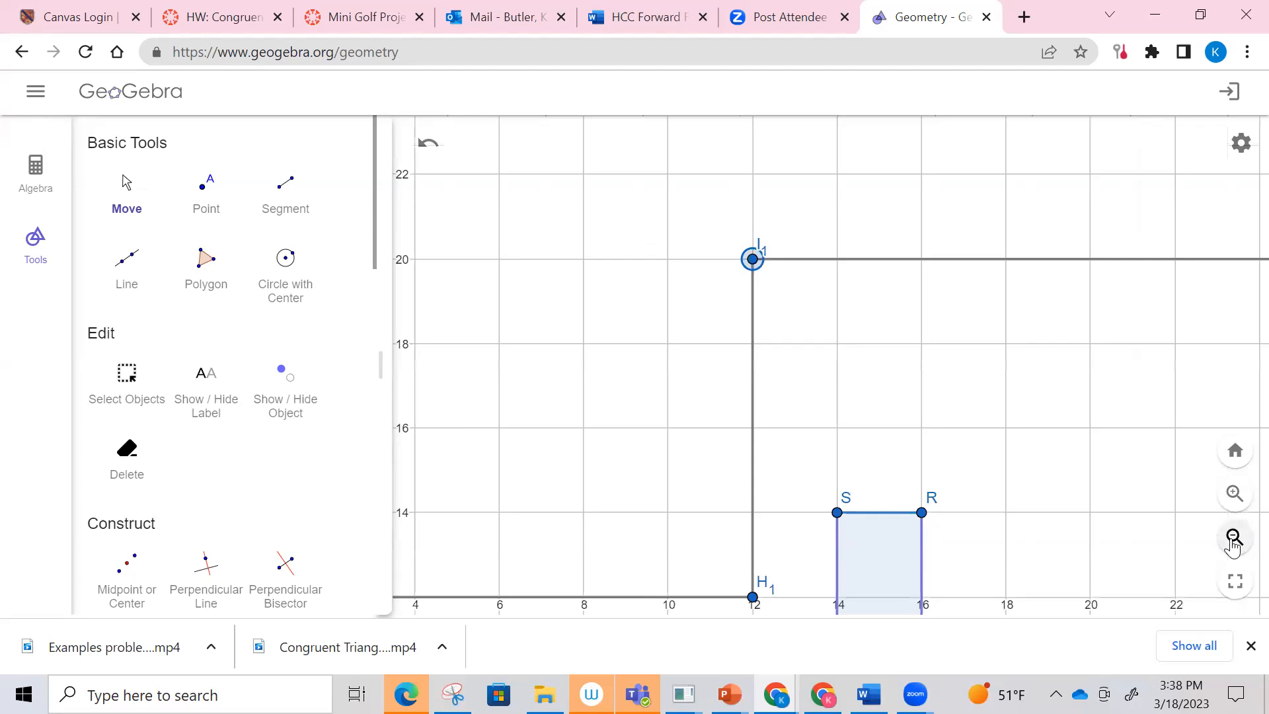
left_click(1234, 538)
left_click(1235, 539)
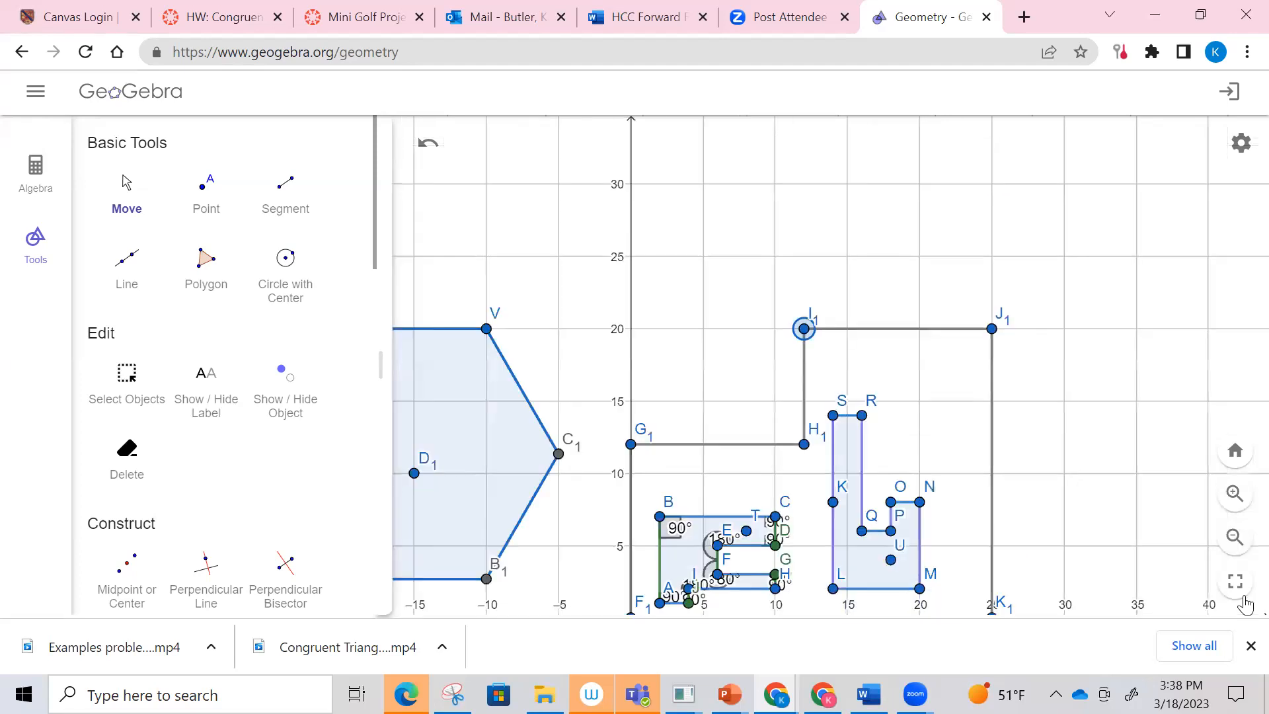
left_click(1235, 539)
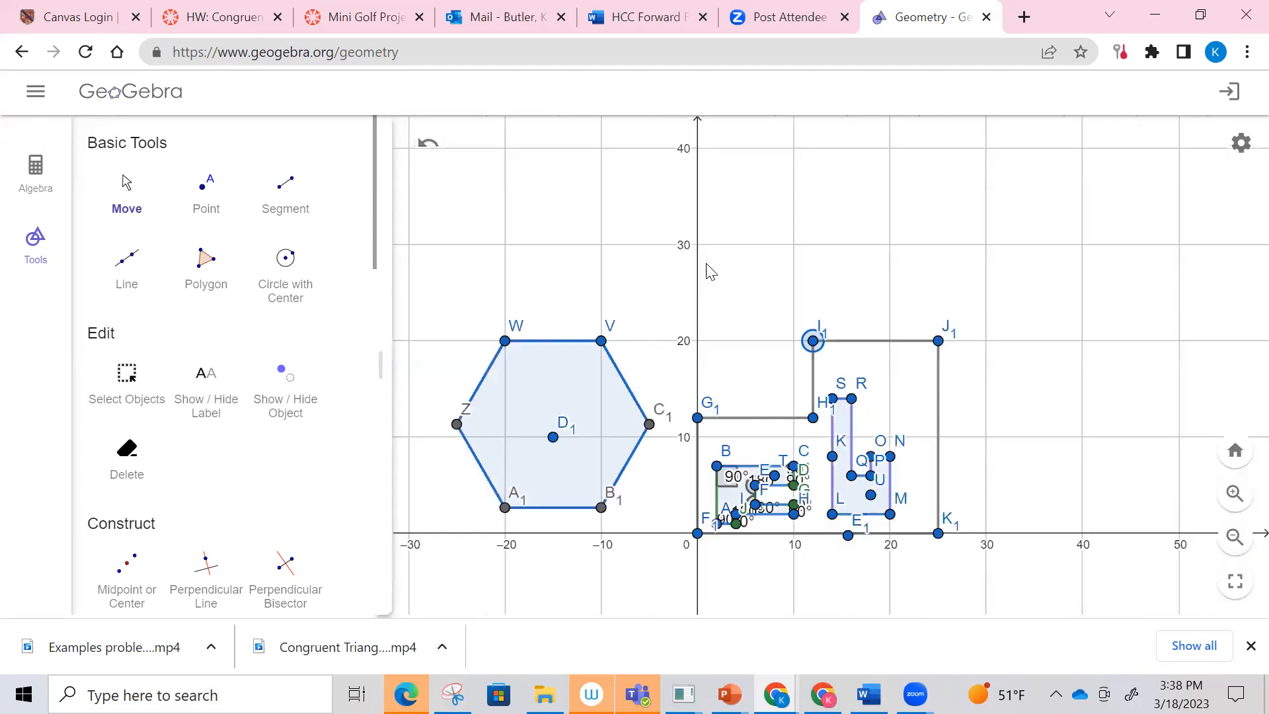
left_click(212, 267)
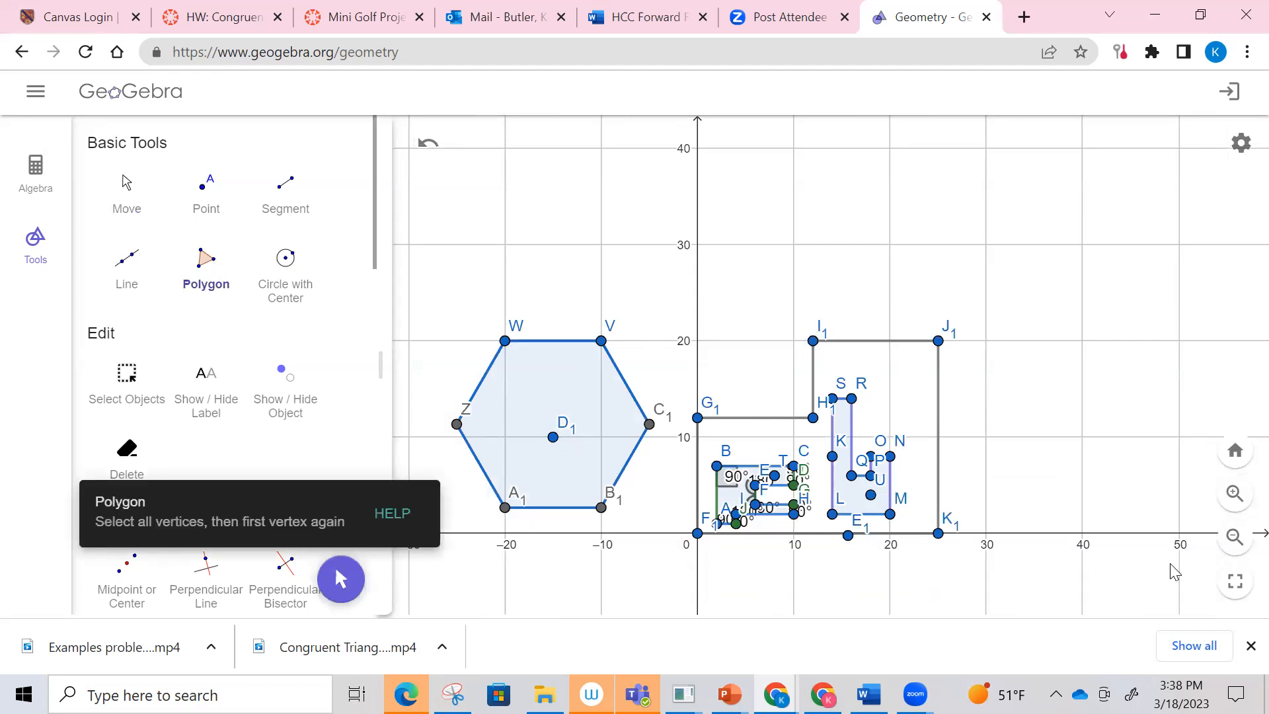
left_click(1235, 536)
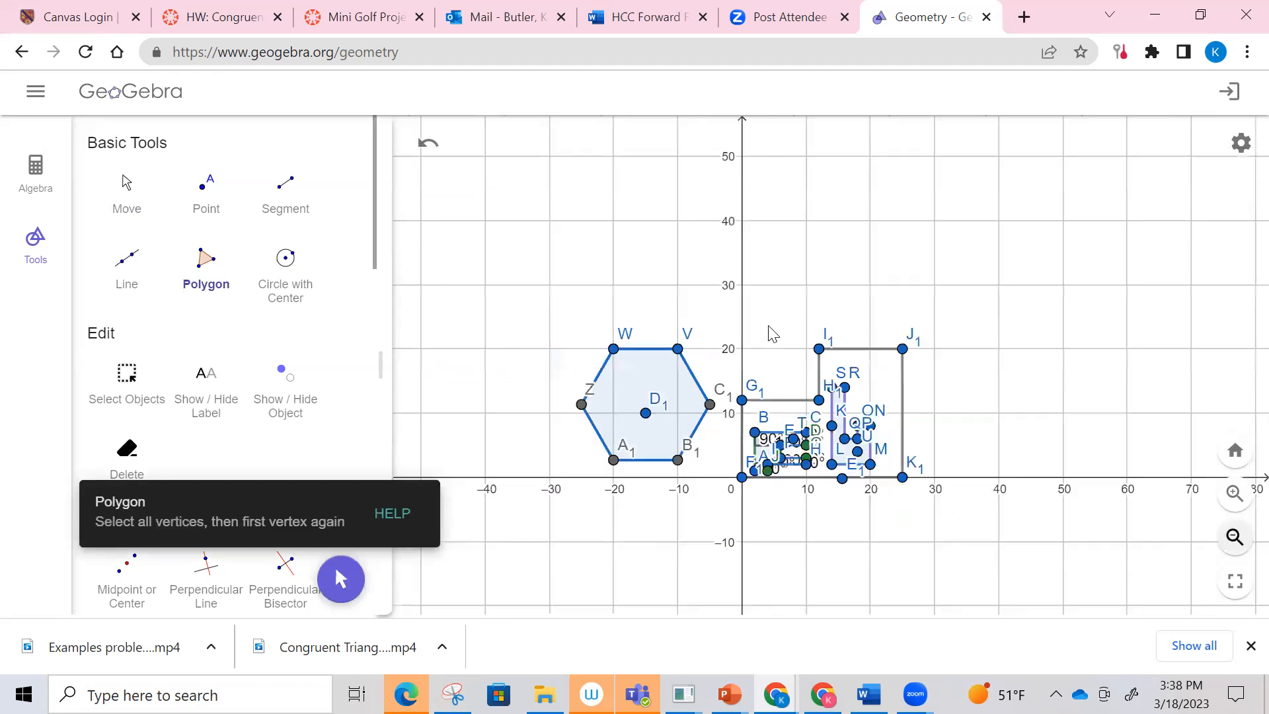
left_click_drag(485, 222, 914, 446)
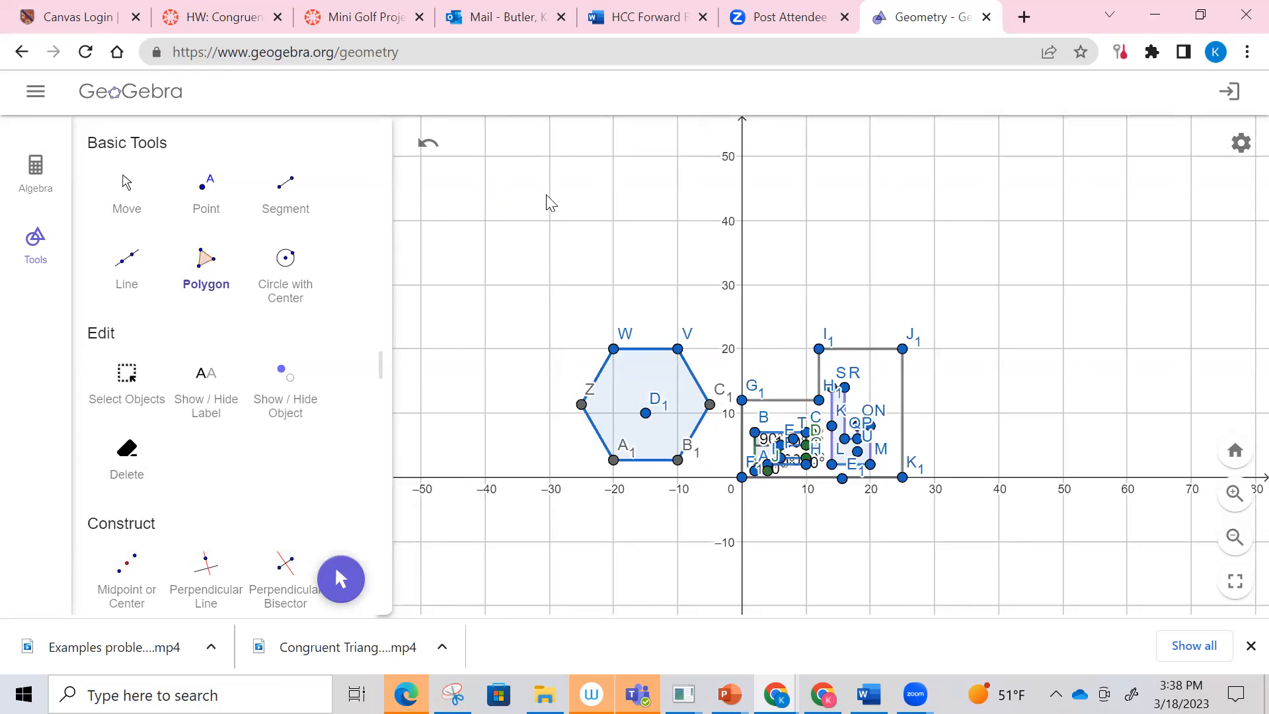
left_click(485, 221)
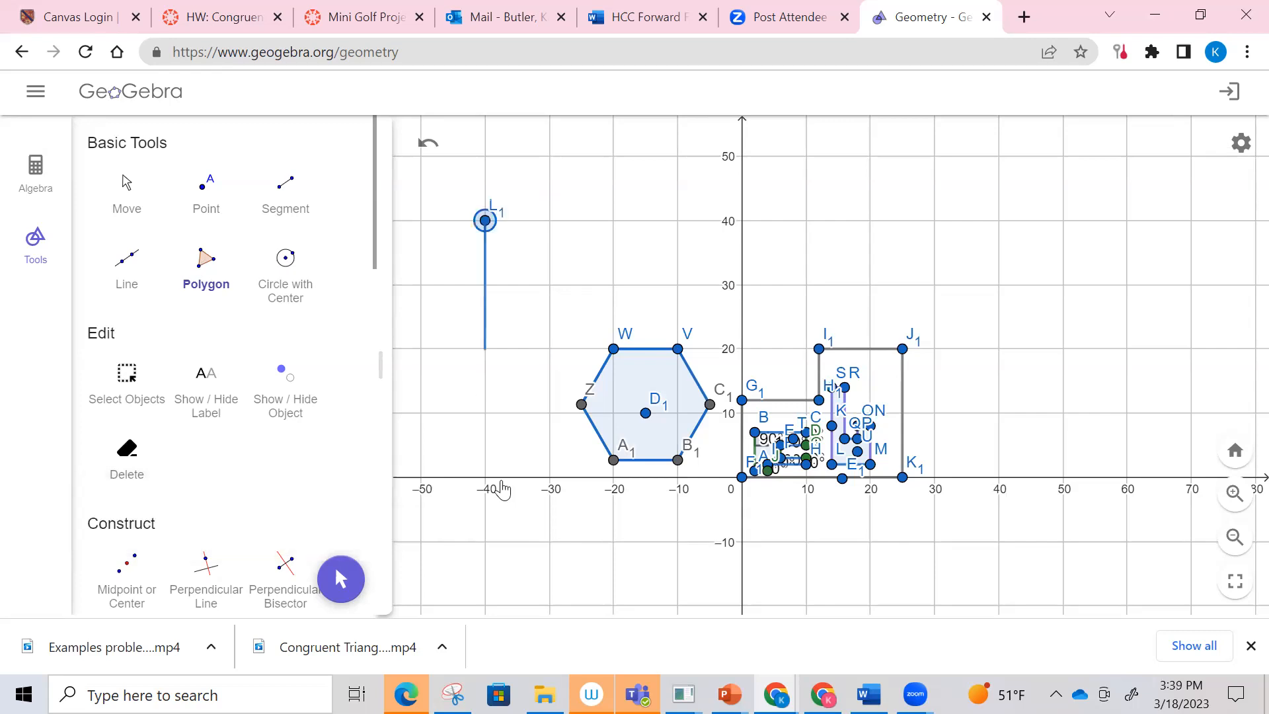
left_click(486, 477)
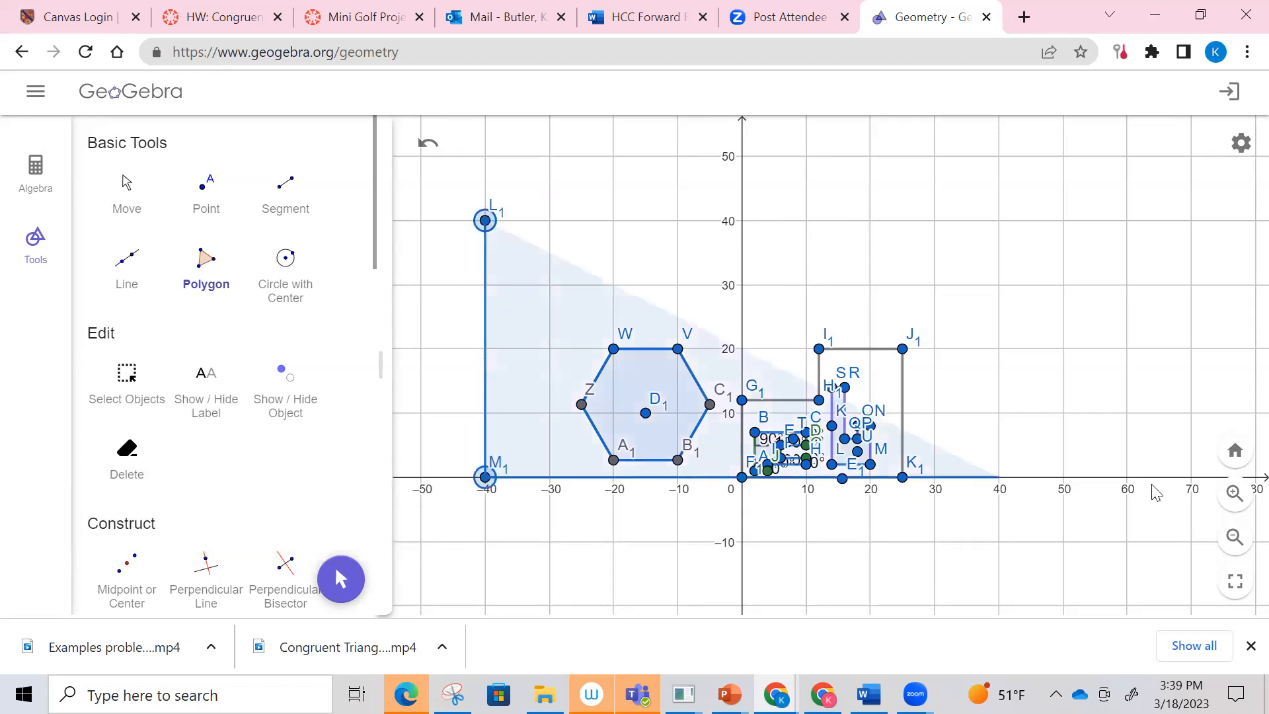
left_click(1000, 479)
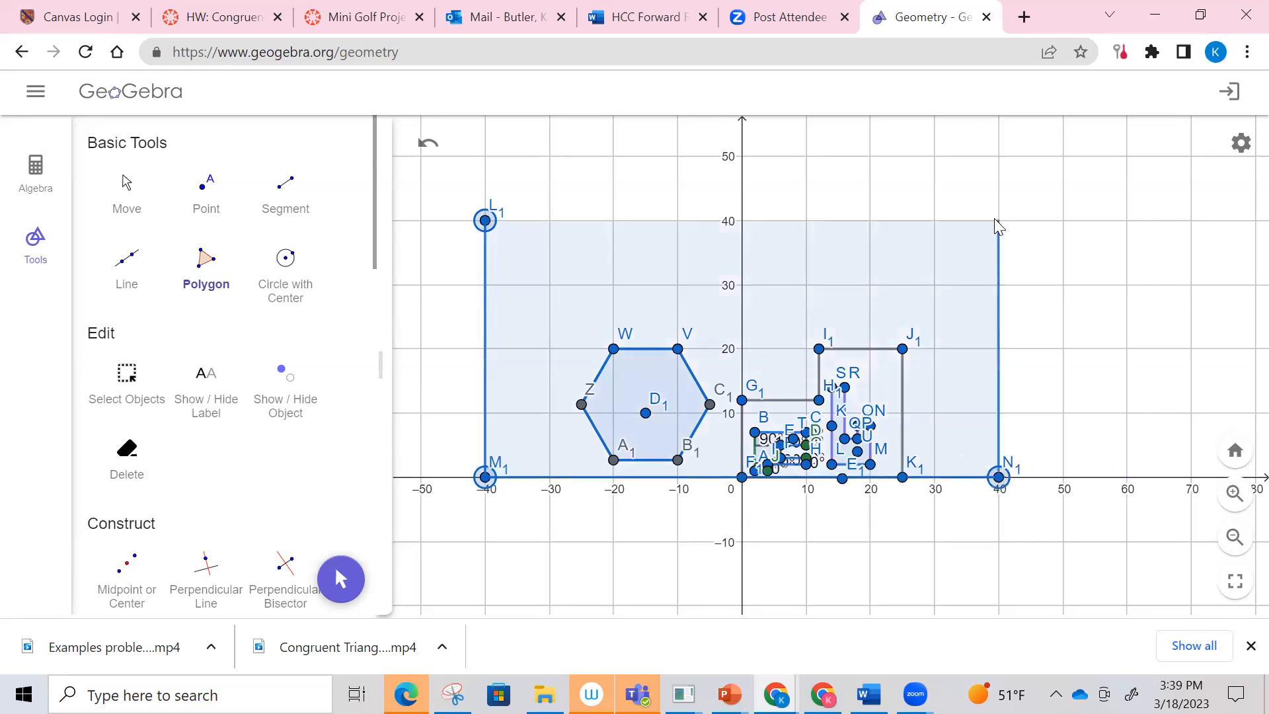
left_click(998, 220)
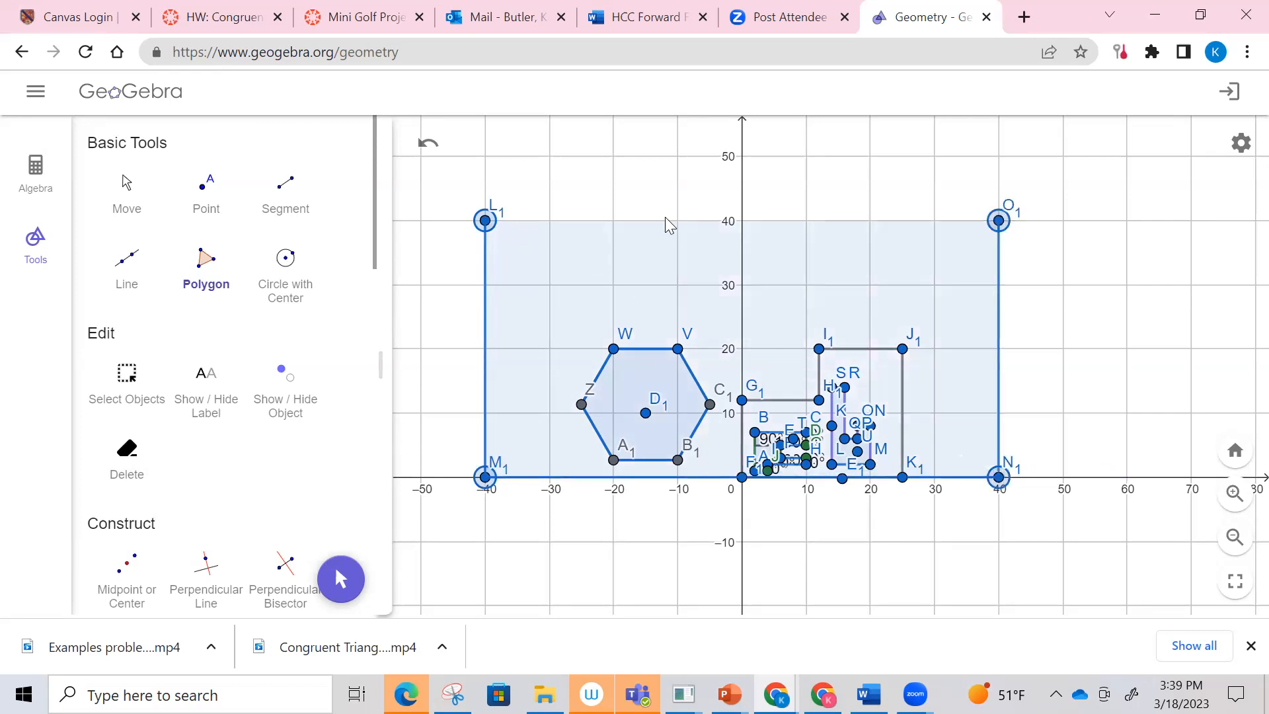
left_click(487, 221)
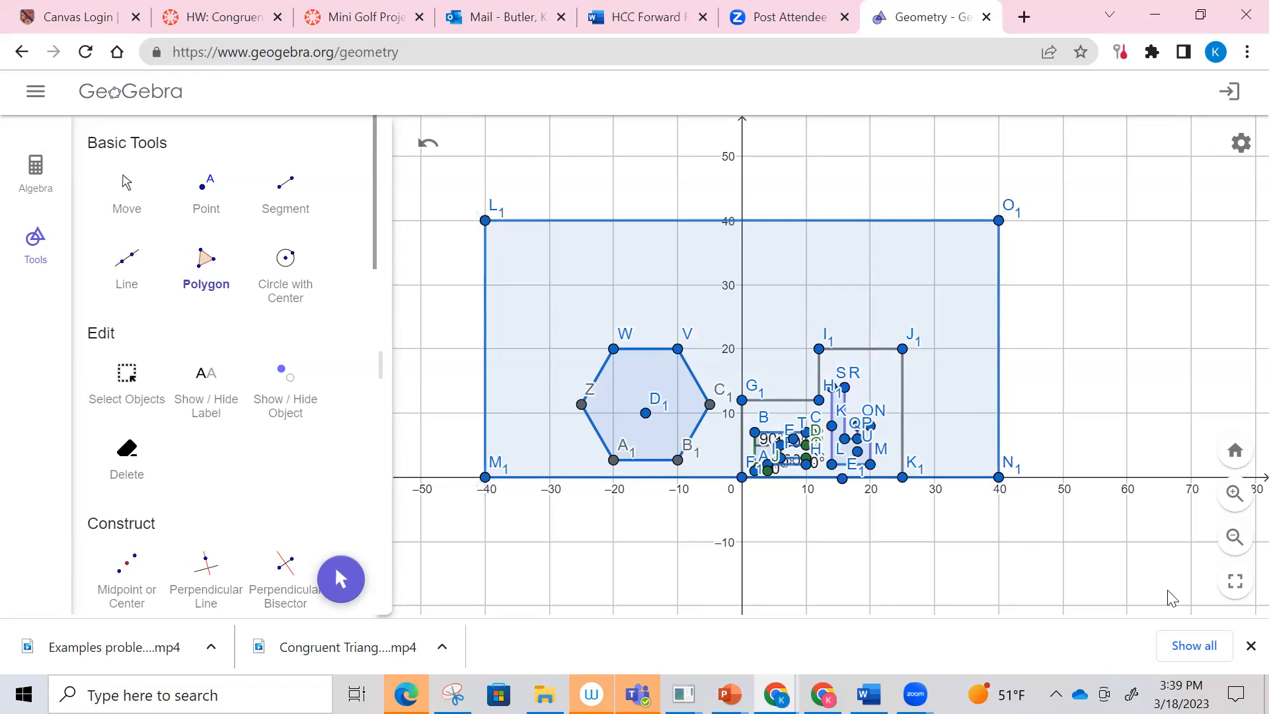
Step: Undo the large surrounding rectangle and discard the stray polygon vertex placed beside the outline
left_click(1236, 502)
scroll(992, 505, "up", 2)
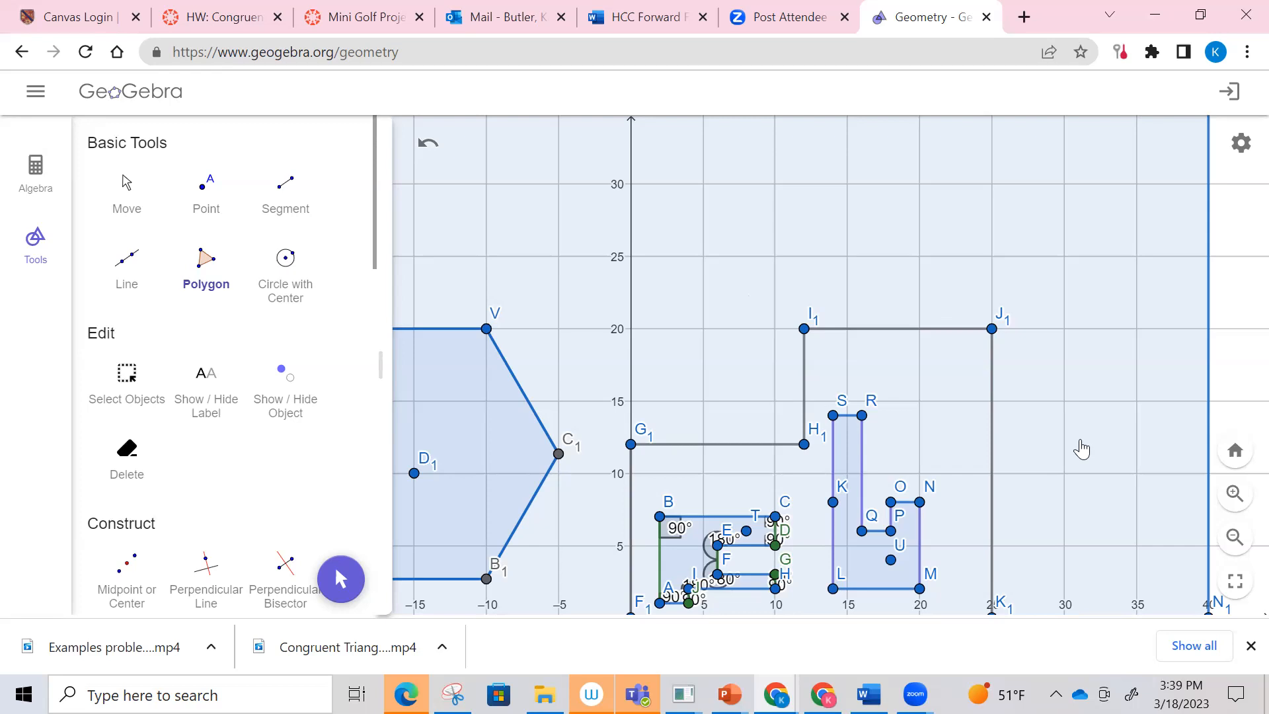
left_click(1233, 537)
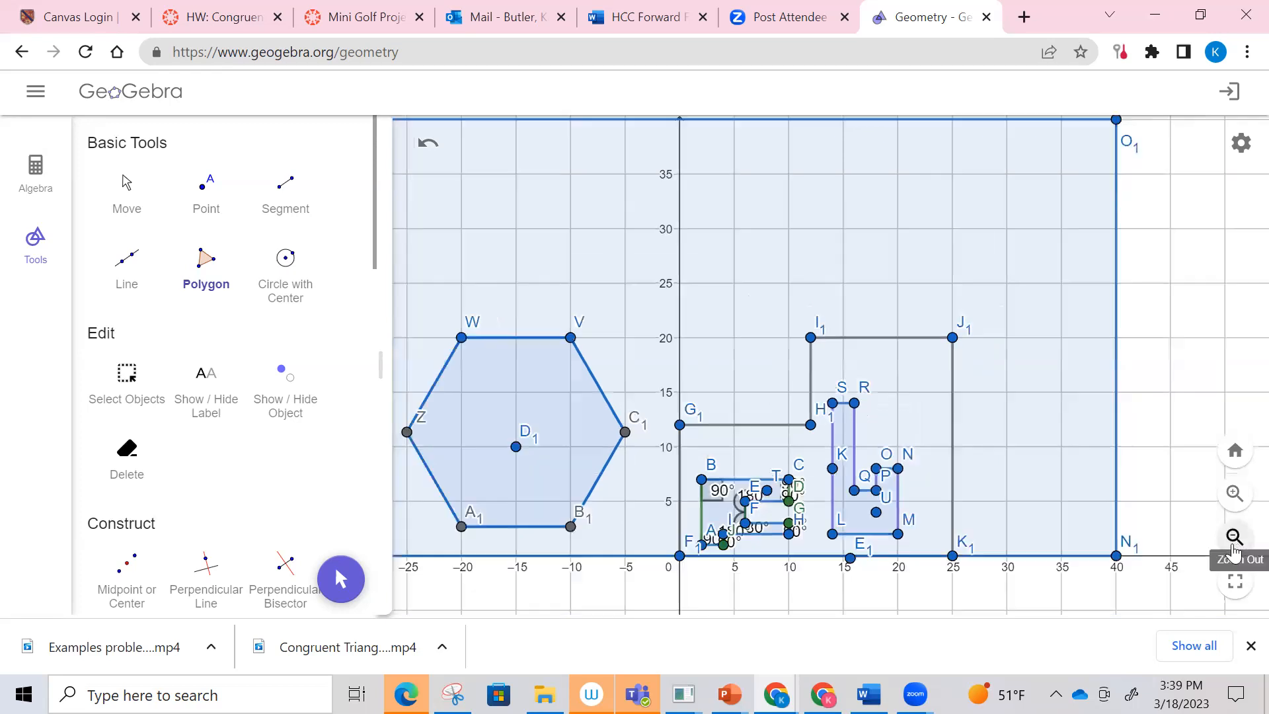
left_click(1233, 537)
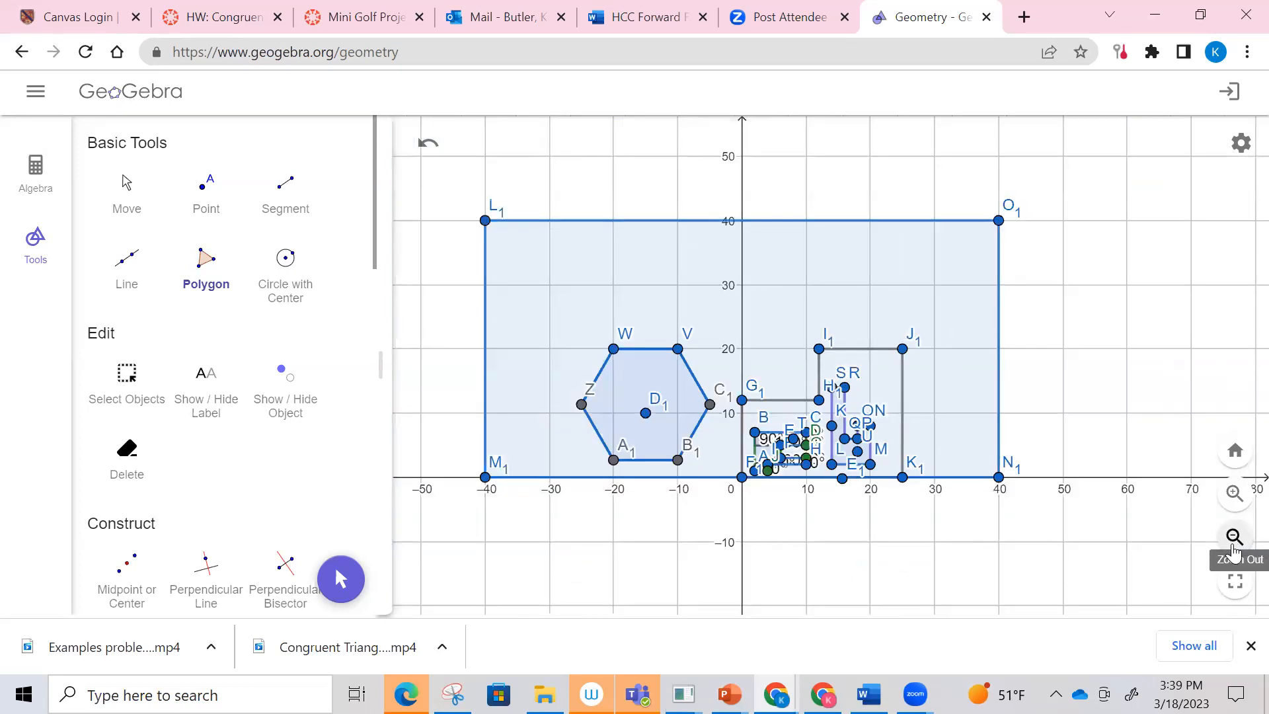
left_click(1234, 493)
left_click(1240, 496)
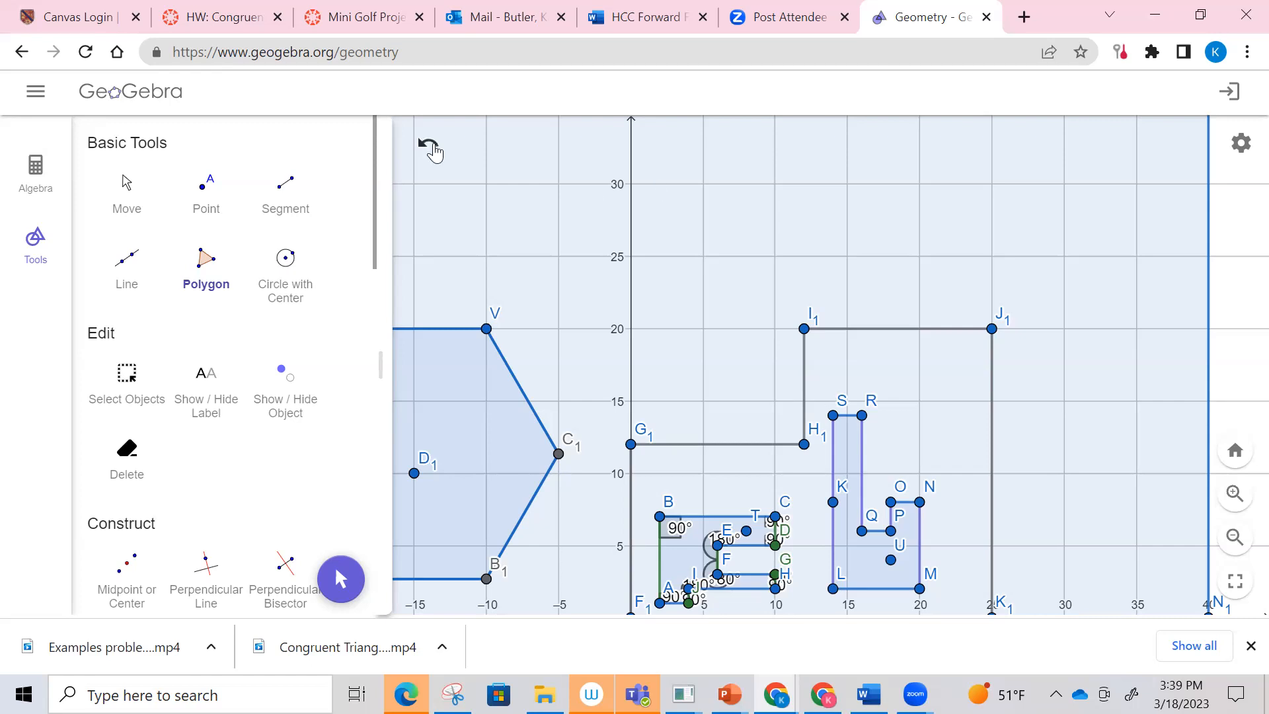
left_click(428, 149)
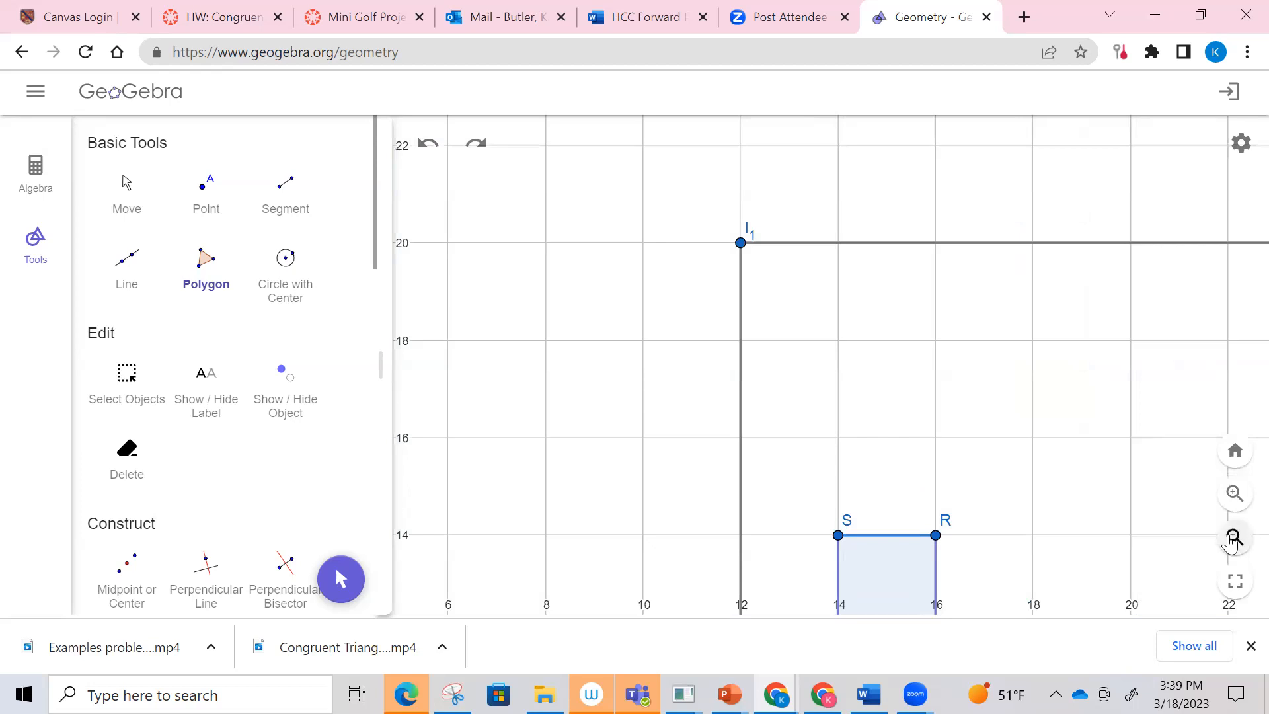
left_click(1233, 537)
left_click(1231, 539)
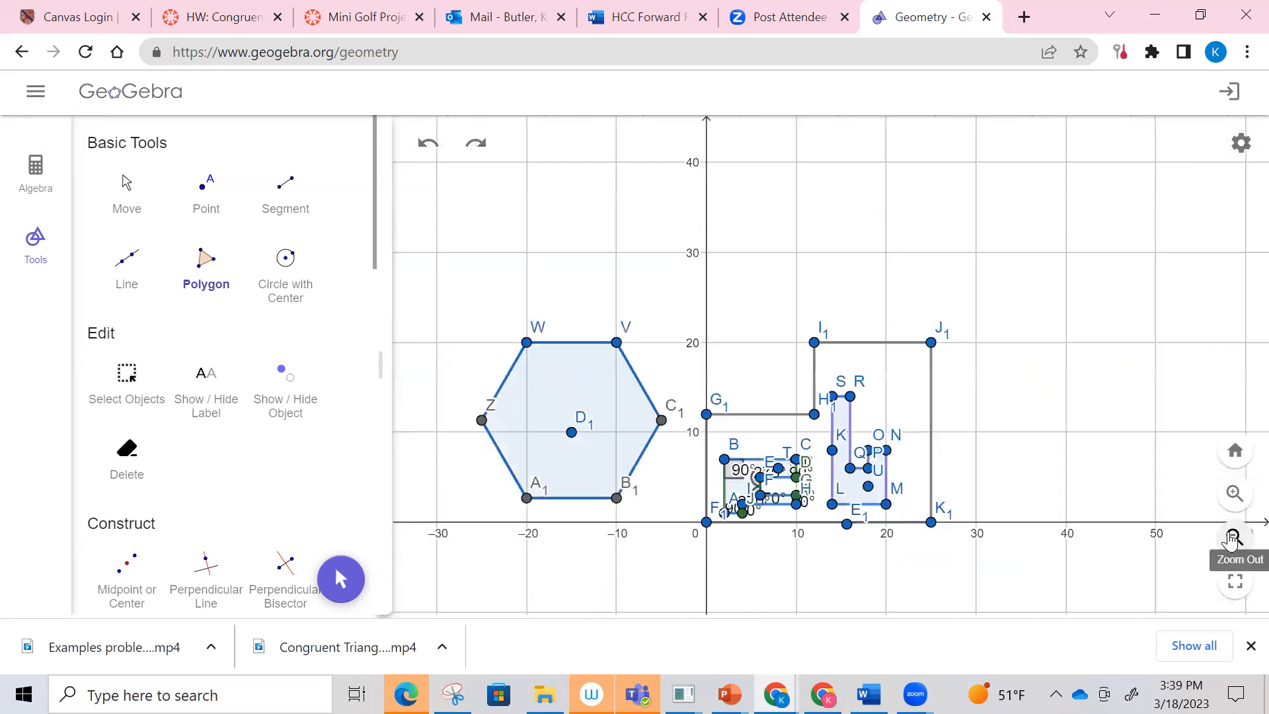
left_click(1232, 536)
left_click(1233, 503)
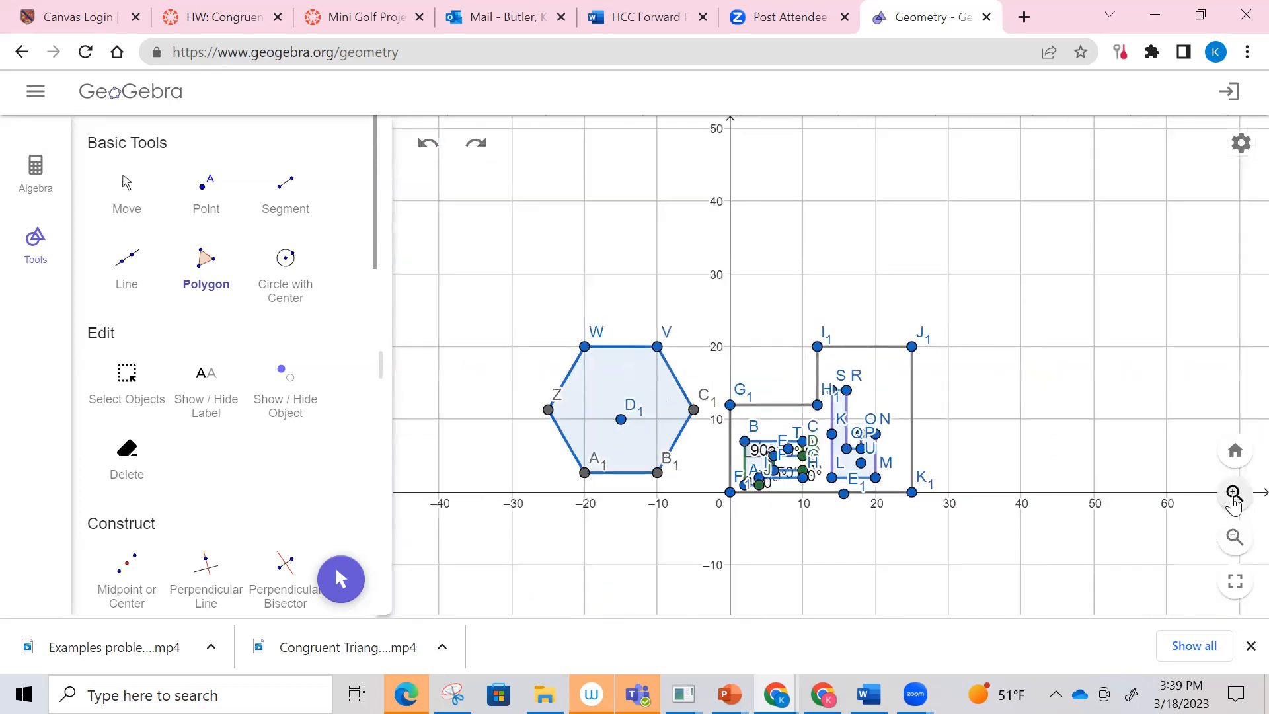
left_click(1012, 538)
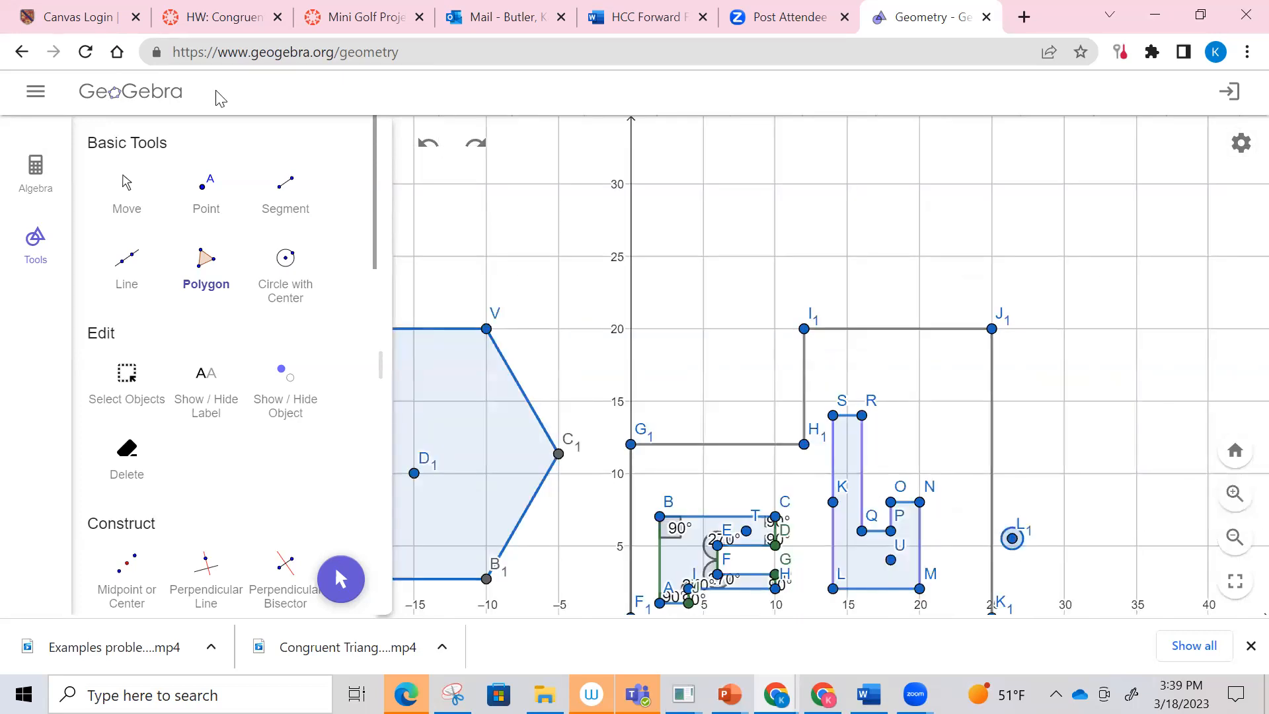
left_click(126, 193)
left_click_drag(683, 399, 801, 276)
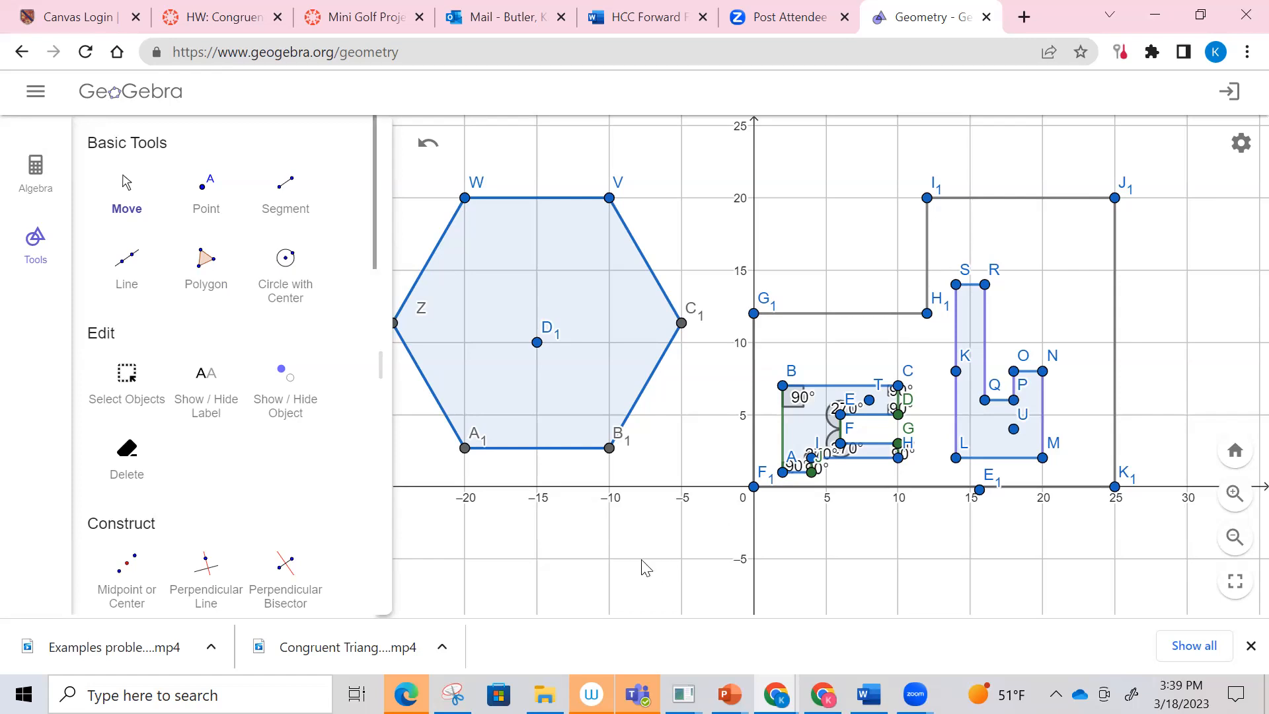
Step: Select the hole polygon A–J together with all its vertices and angle marks
scroll(335, 454, "down", 5)
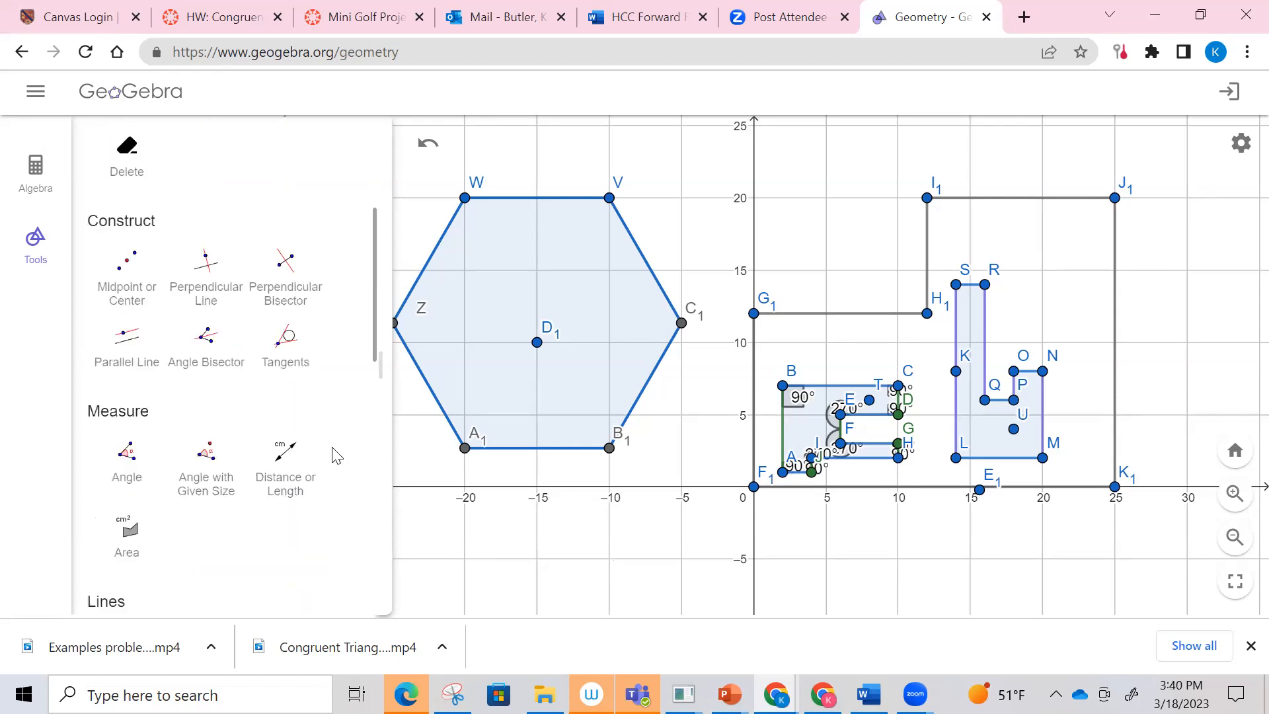
scroll(336, 455, "down", 6)
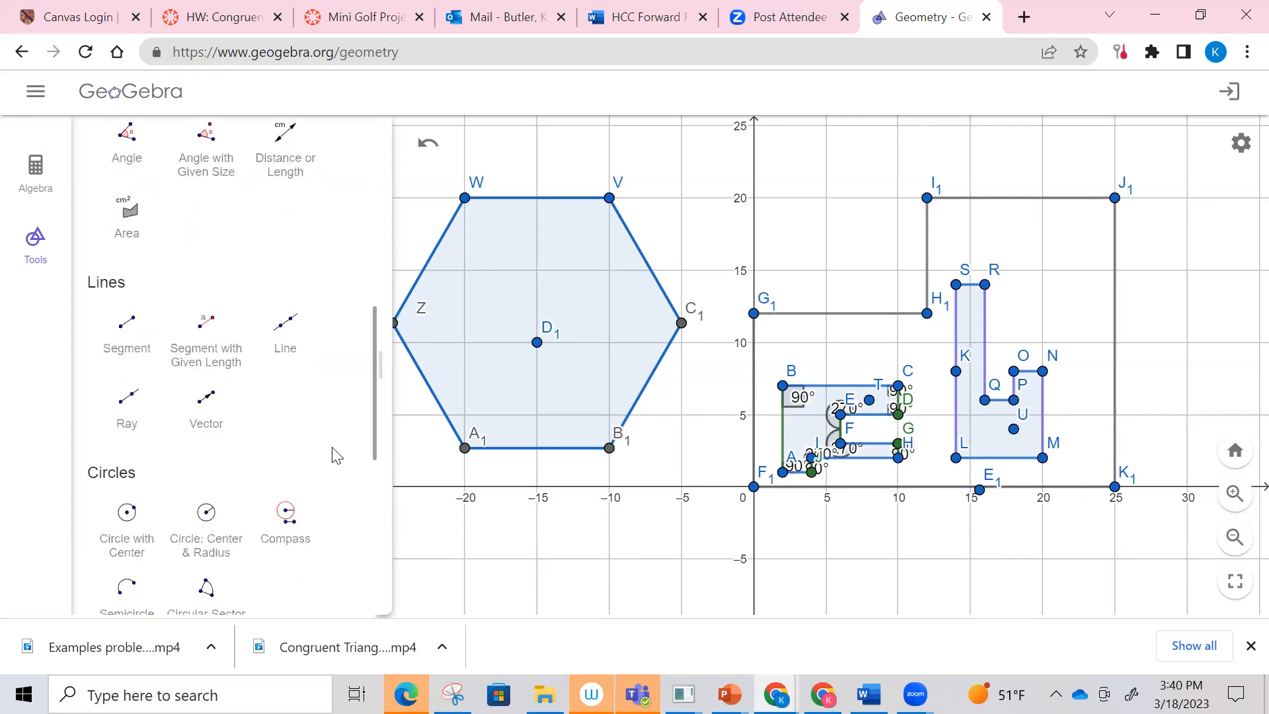
scroll(335, 455, "down", 4)
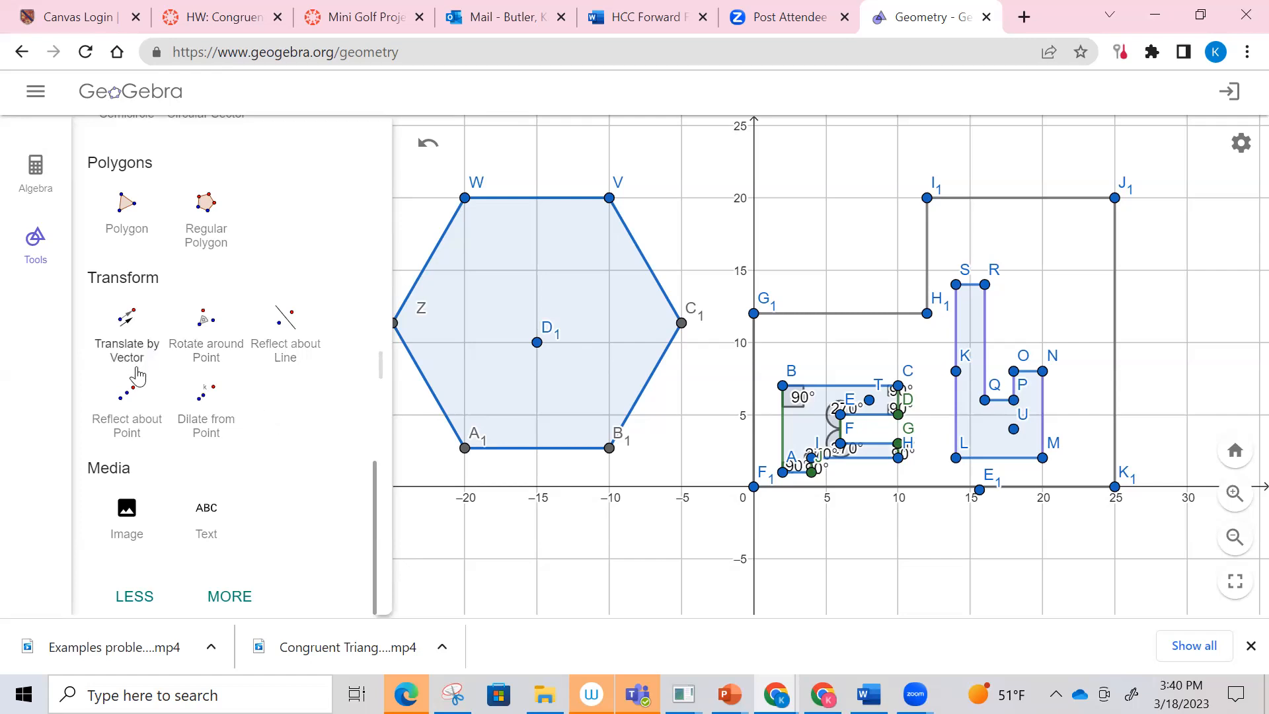
left_click(124, 321)
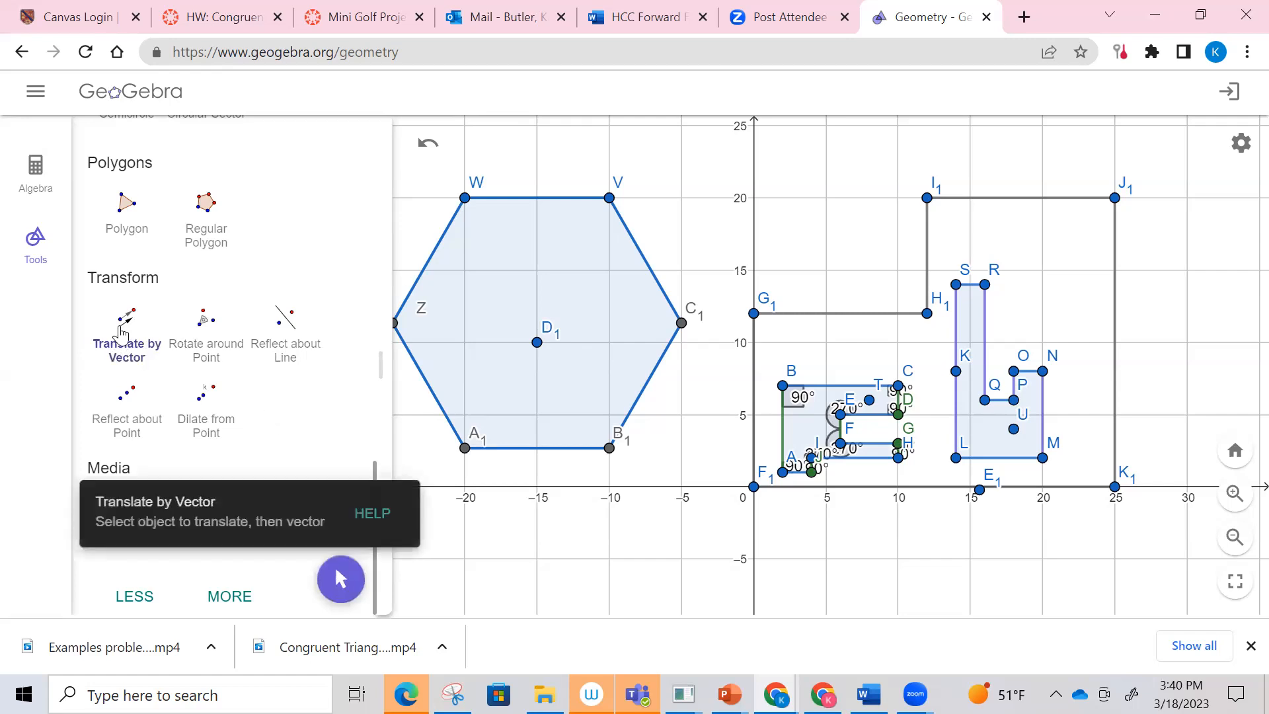
scroll(261, 404, "up", 5)
scroll(261, 404, "up", 5)
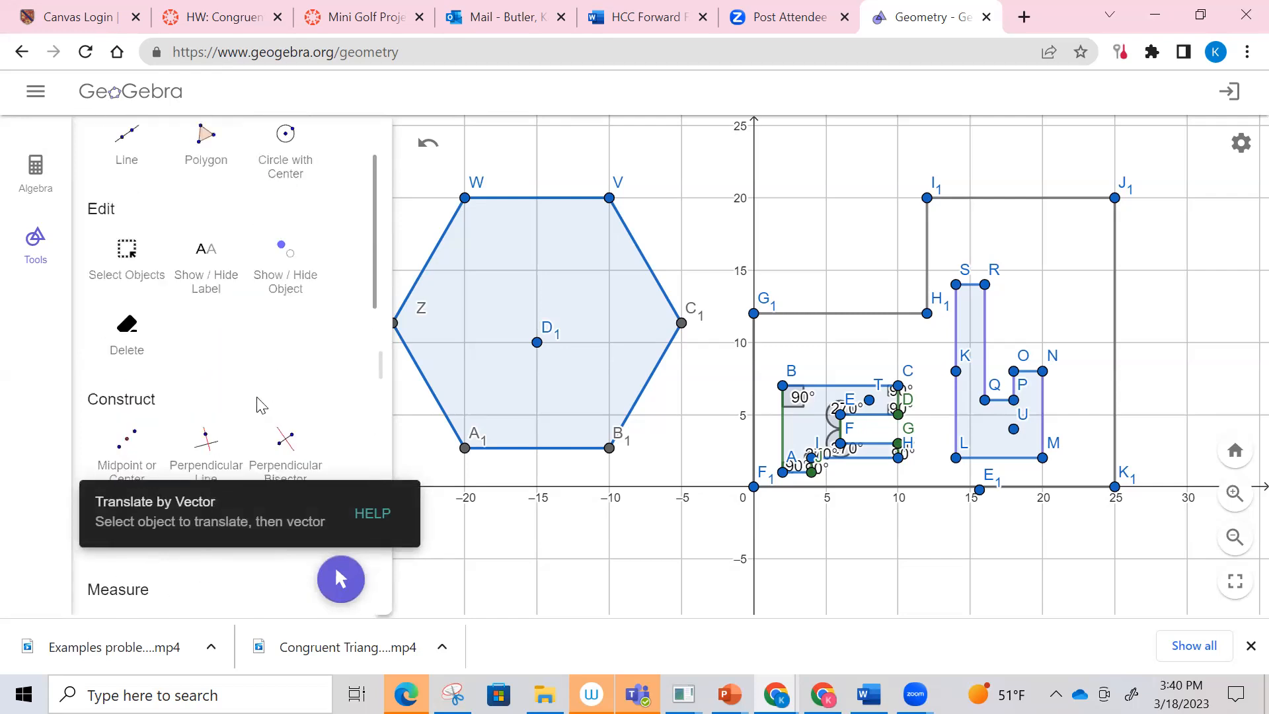
left_click(128, 376)
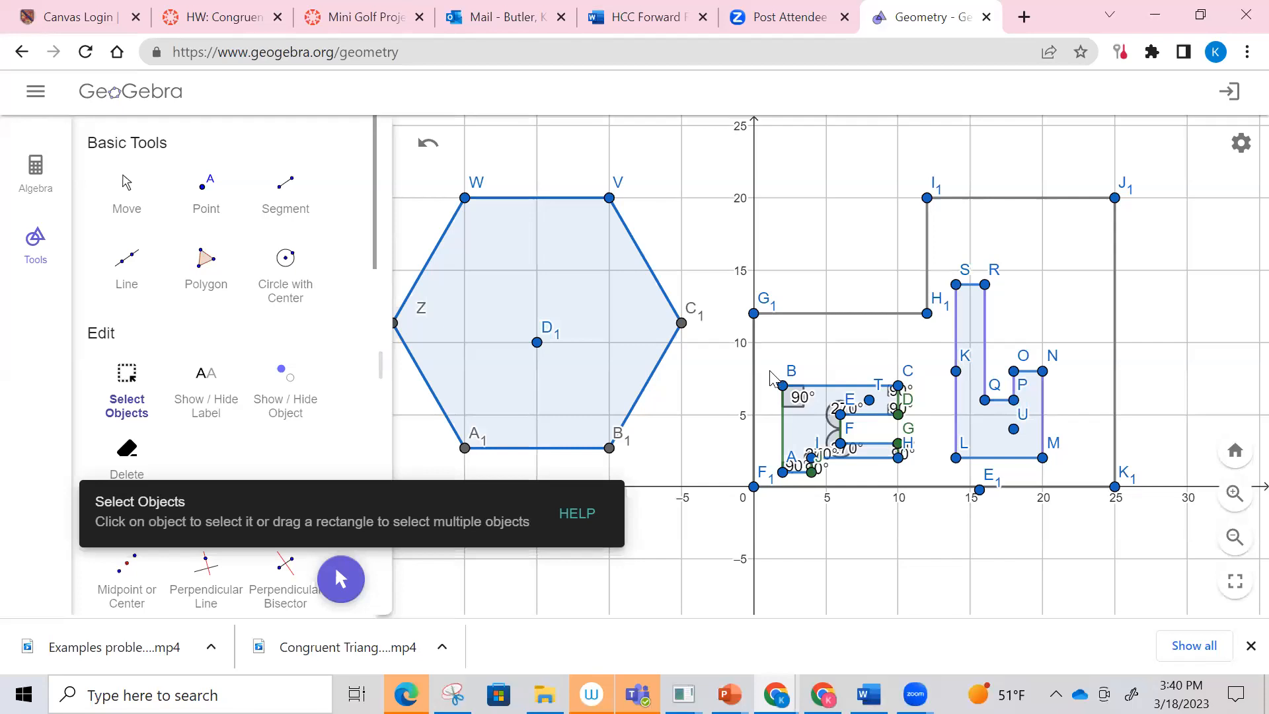
left_click_drag(770, 375, 932, 486)
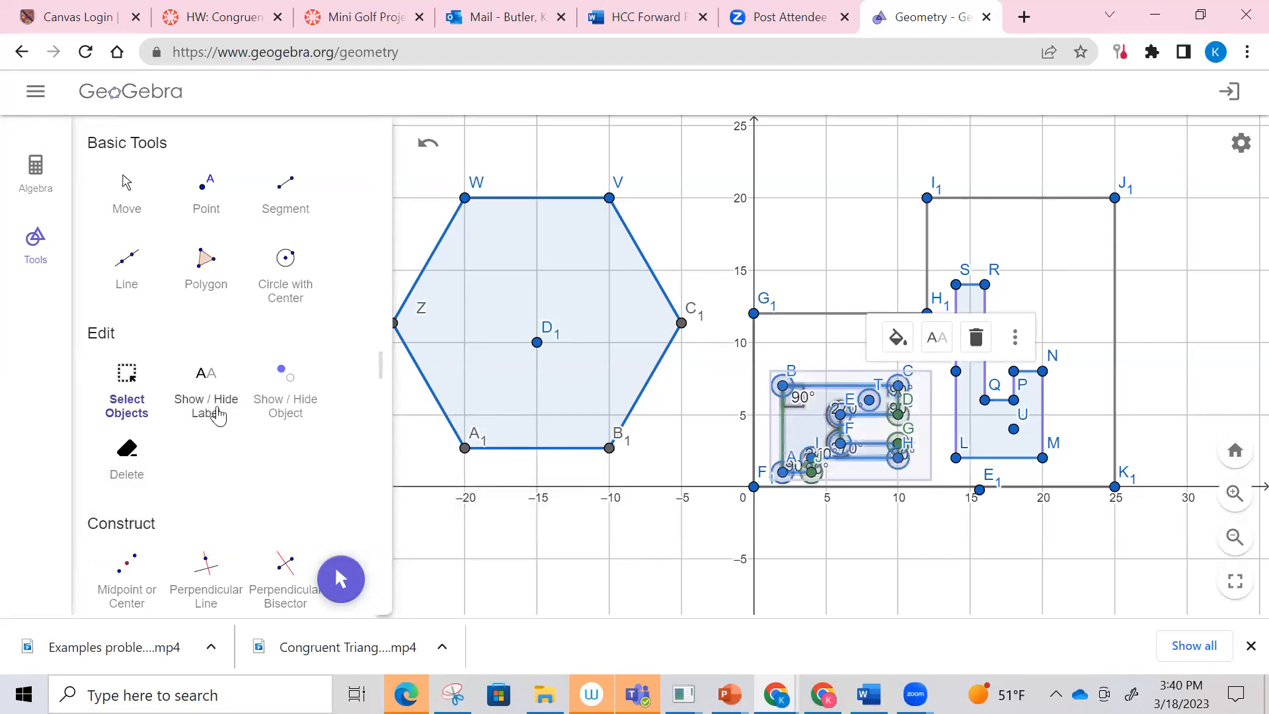
Step: Translate the selected hole polygon by a vector from its corner A to (10, −5)
scroll(215, 412, "down", 6)
scroll(218, 416, "down", 5)
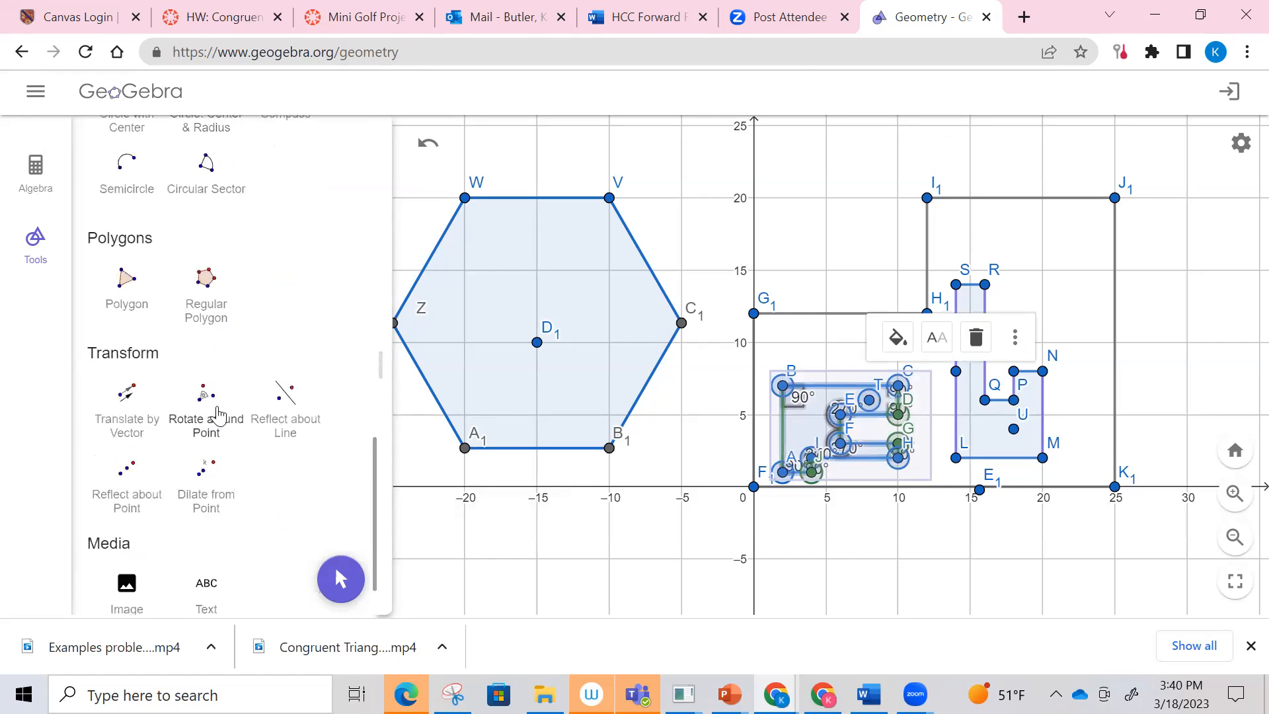
left_click(128, 396)
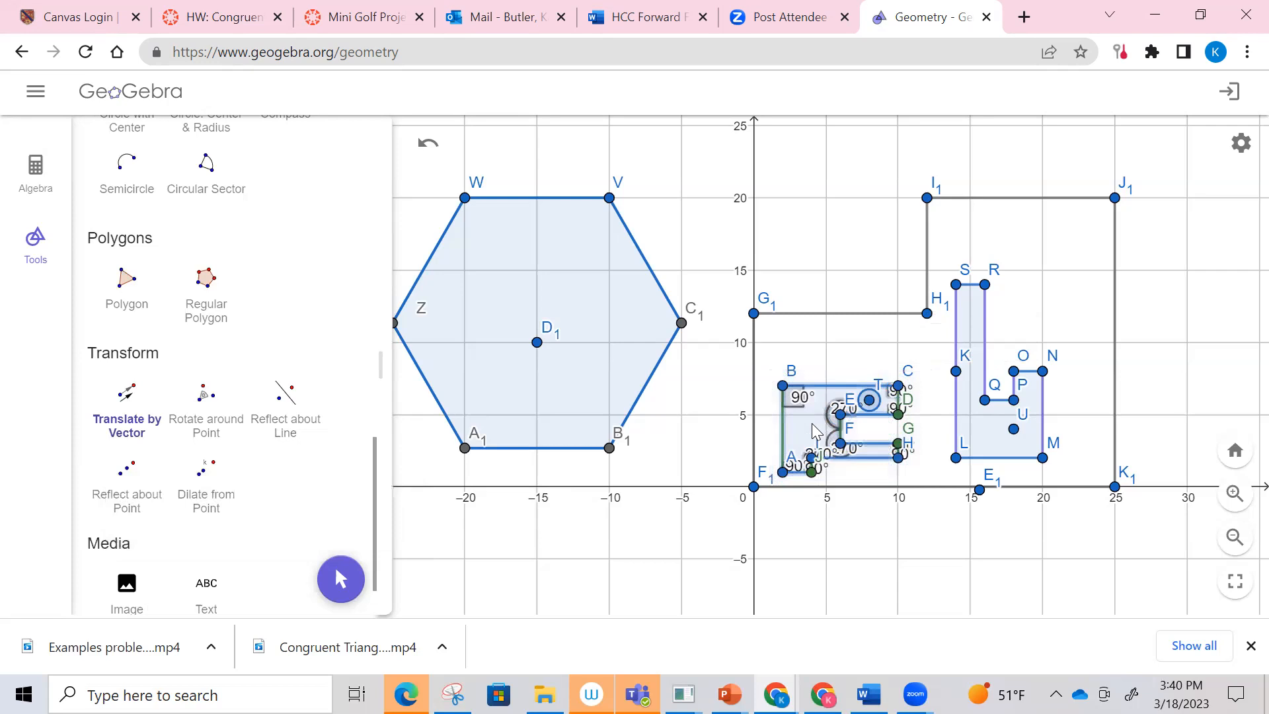
left_click_drag(785, 477, 603, 608)
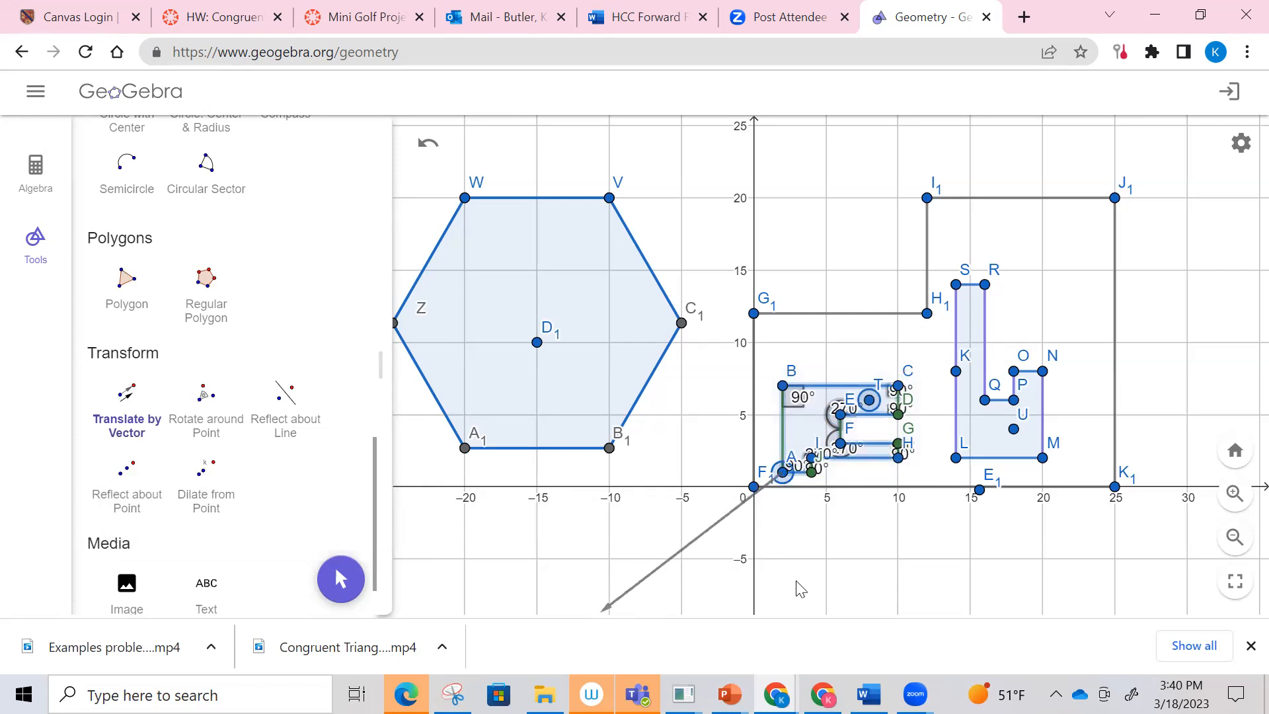
scroll(798, 583, "down", 2)
scroll(819, 594, "up", 1)
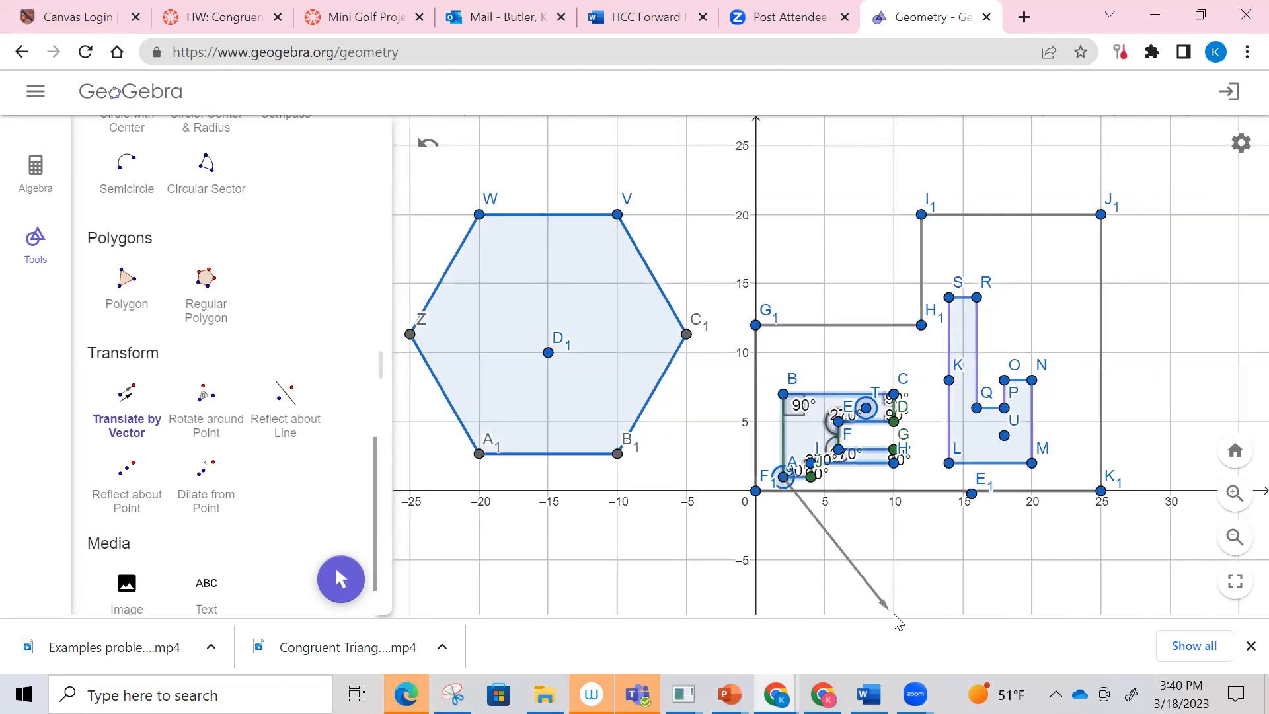
left_click(894, 564)
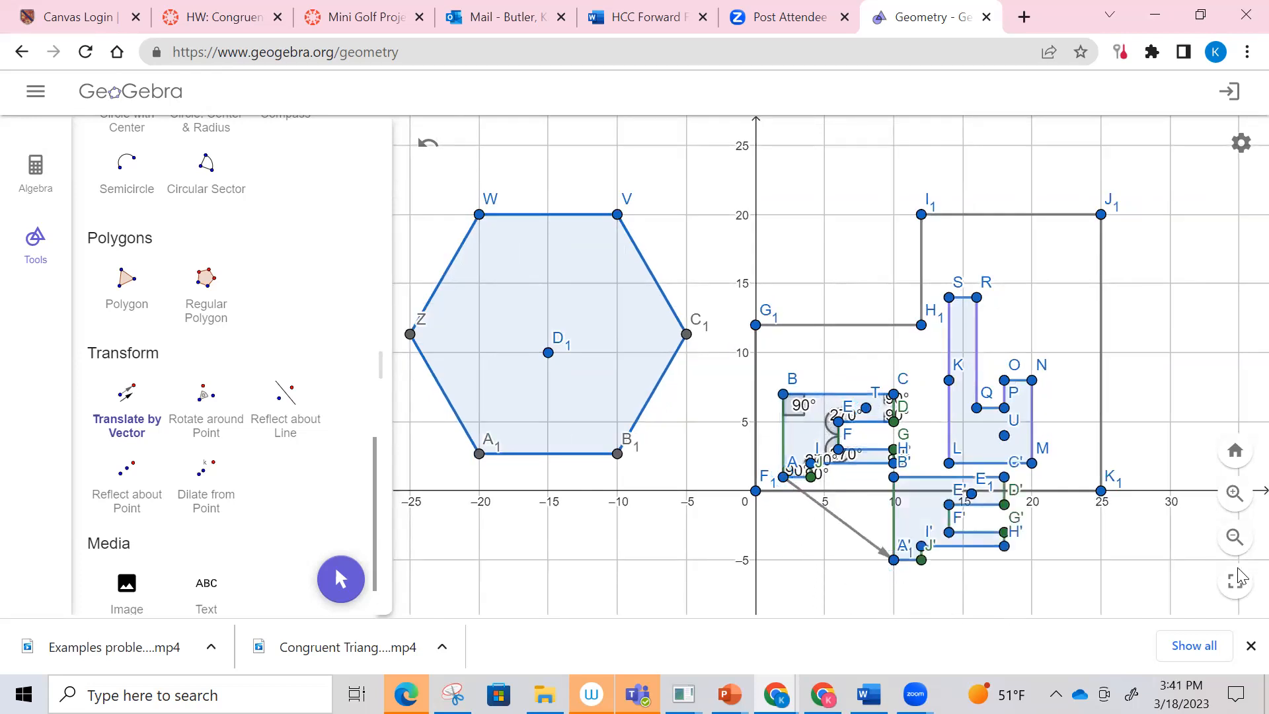
Step: Examine the translated copy against the original polygon and look through the available measuring, drawing and transformation tools
left_click(1234, 544)
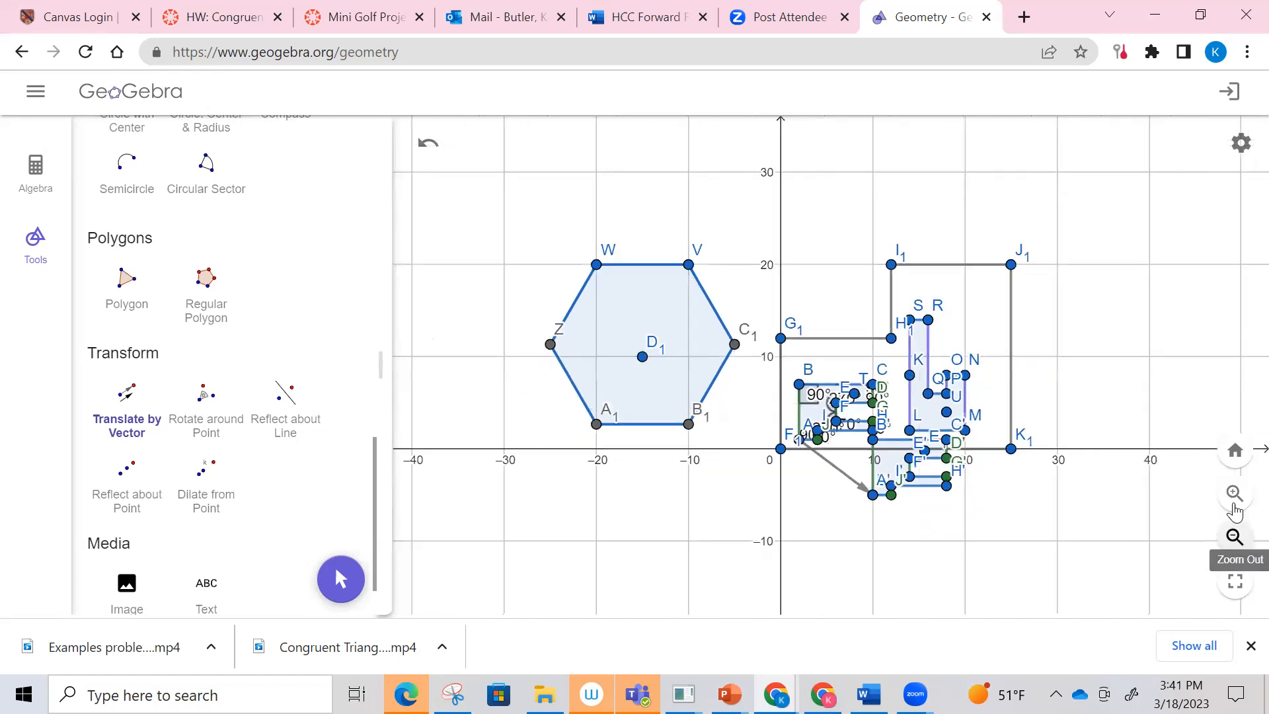
left_click(1234, 497)
left_click(1234, 497)
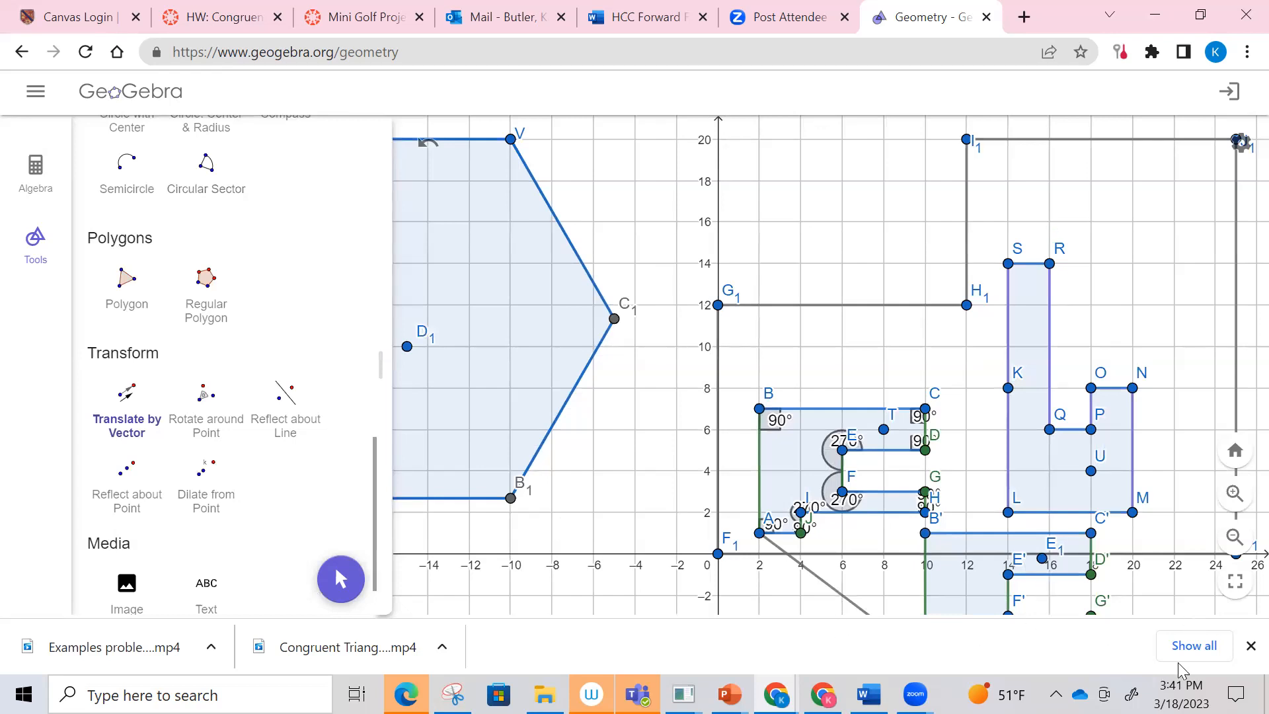
scroll(345, 323, "up", 10)
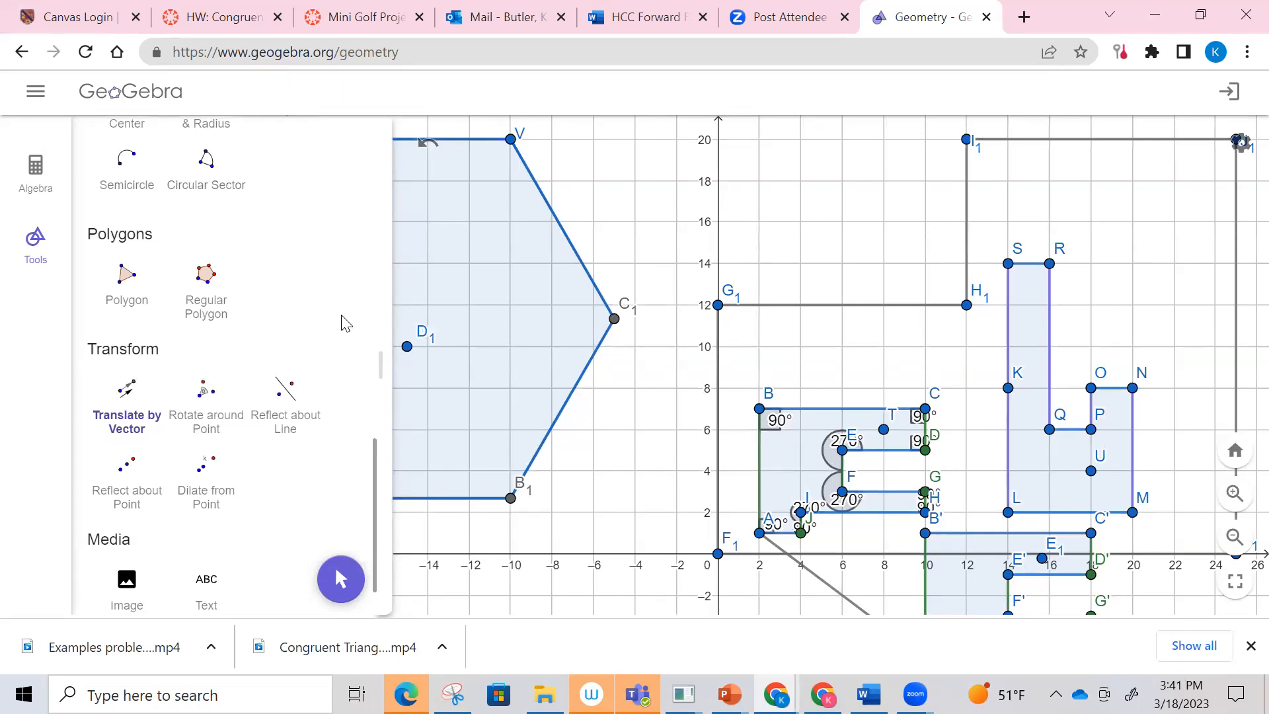
left_click(126, 185)
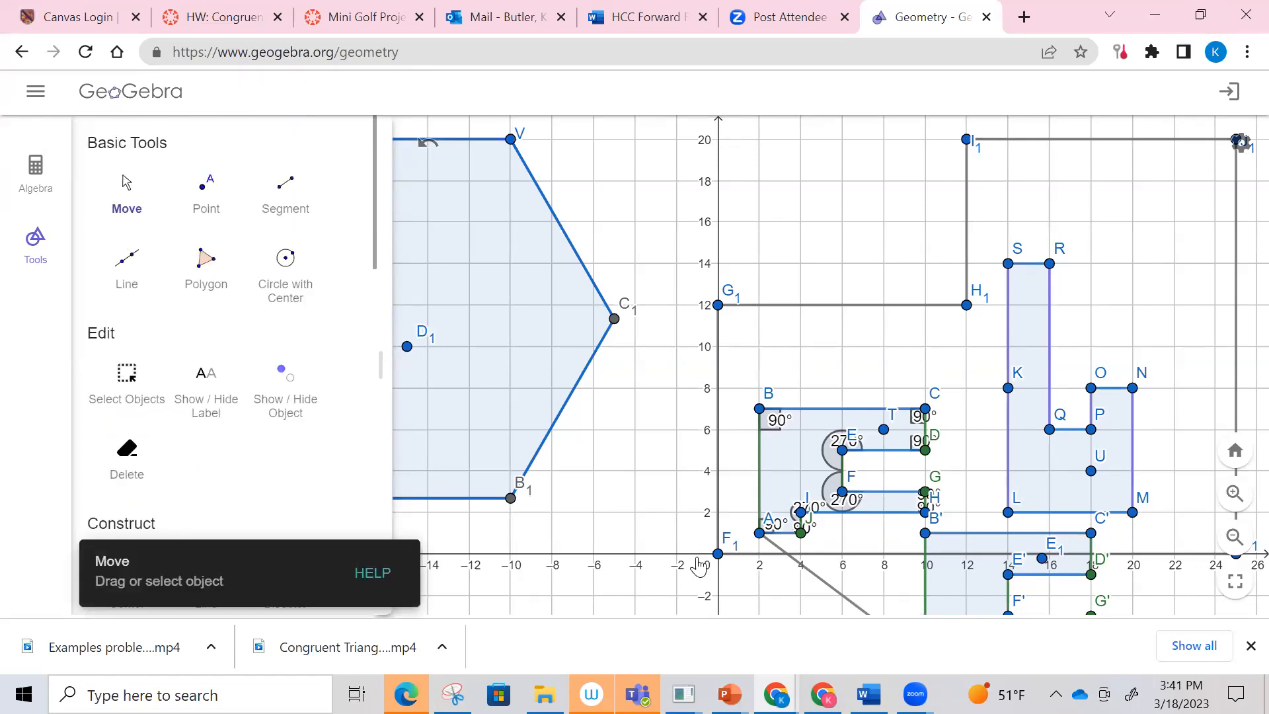
left_click_drag(634, 487, 572, 296)
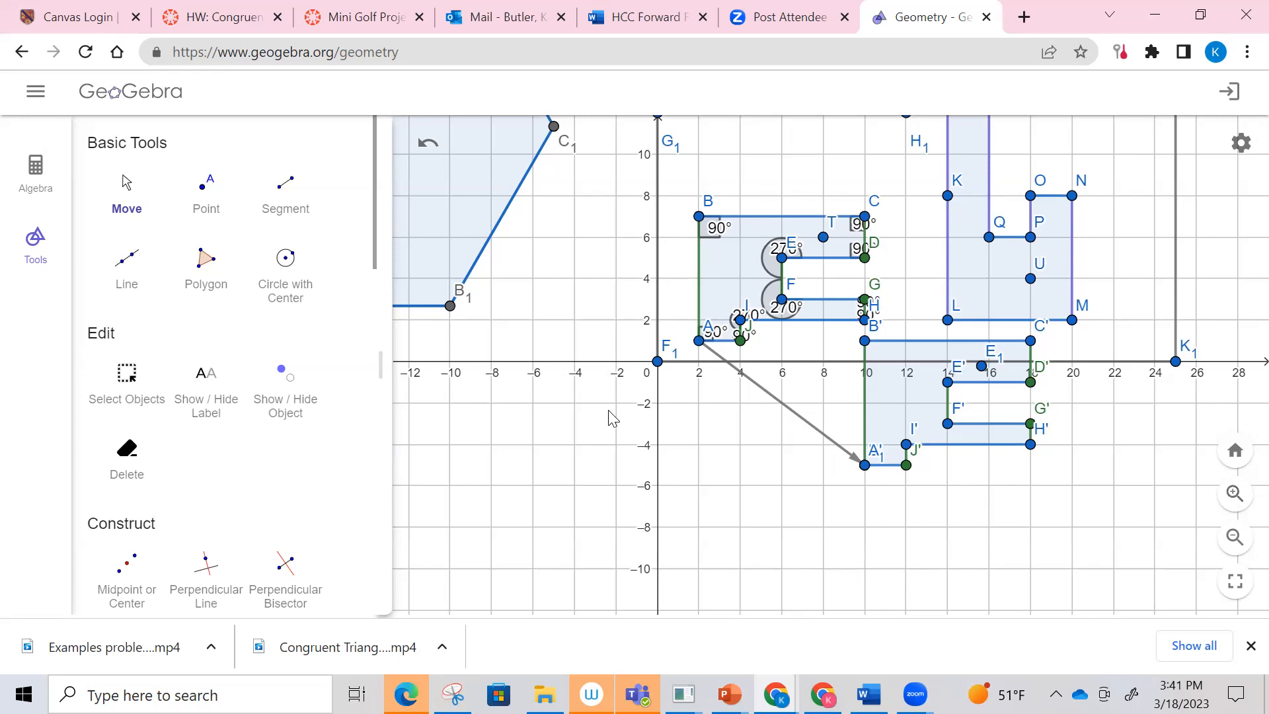
scroll(274, 476, "down", 8)
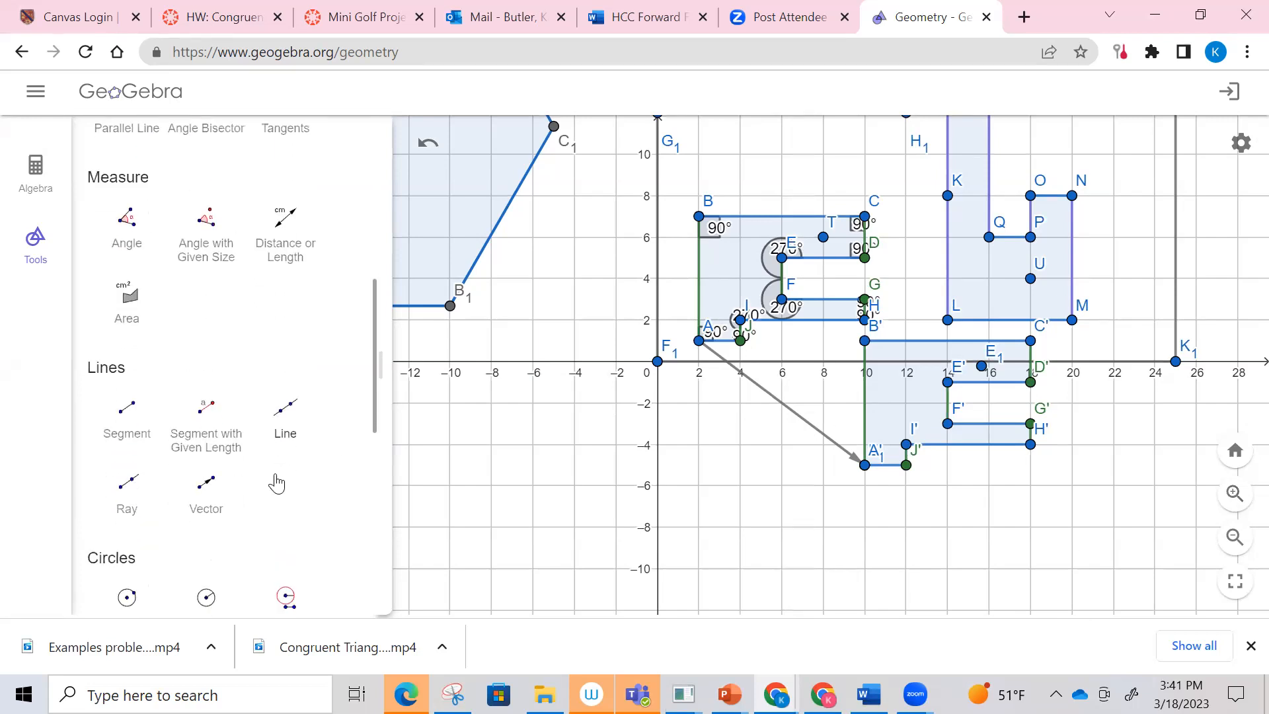
scroll(276, 483, "down", 1)
scroll(279, 482, "down", 5)
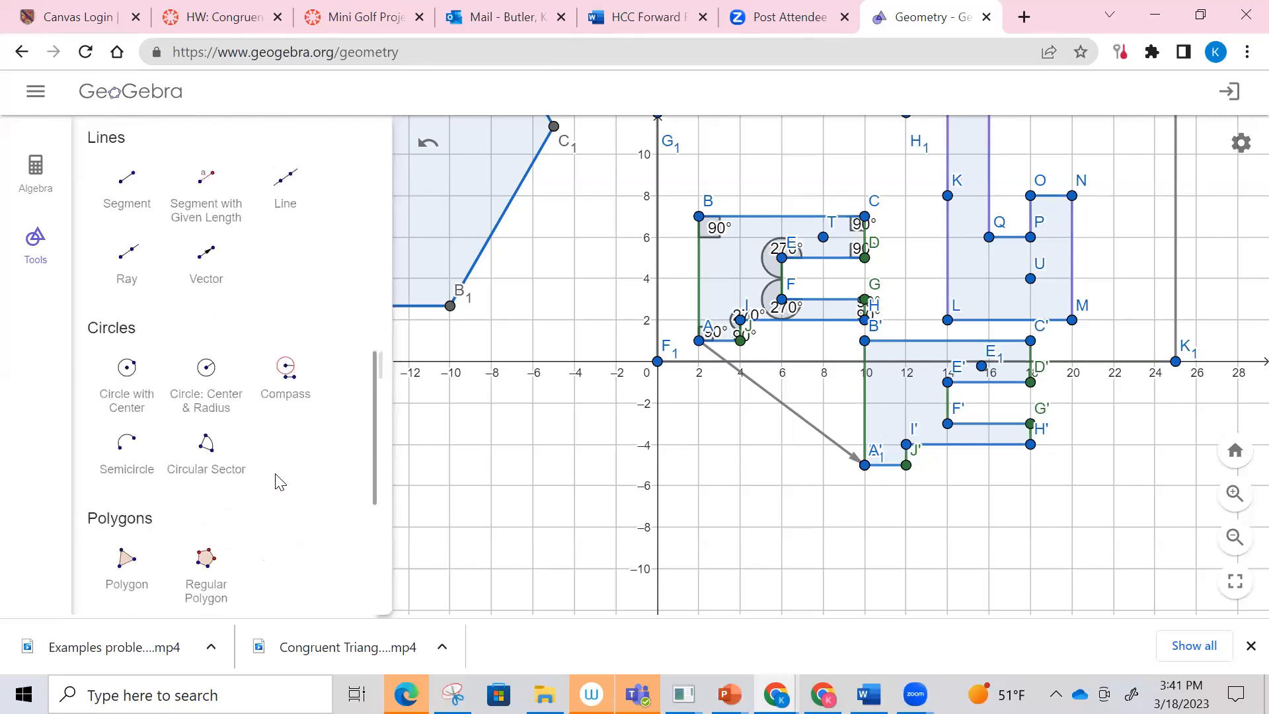
scroll(275, 477, "down", 2)
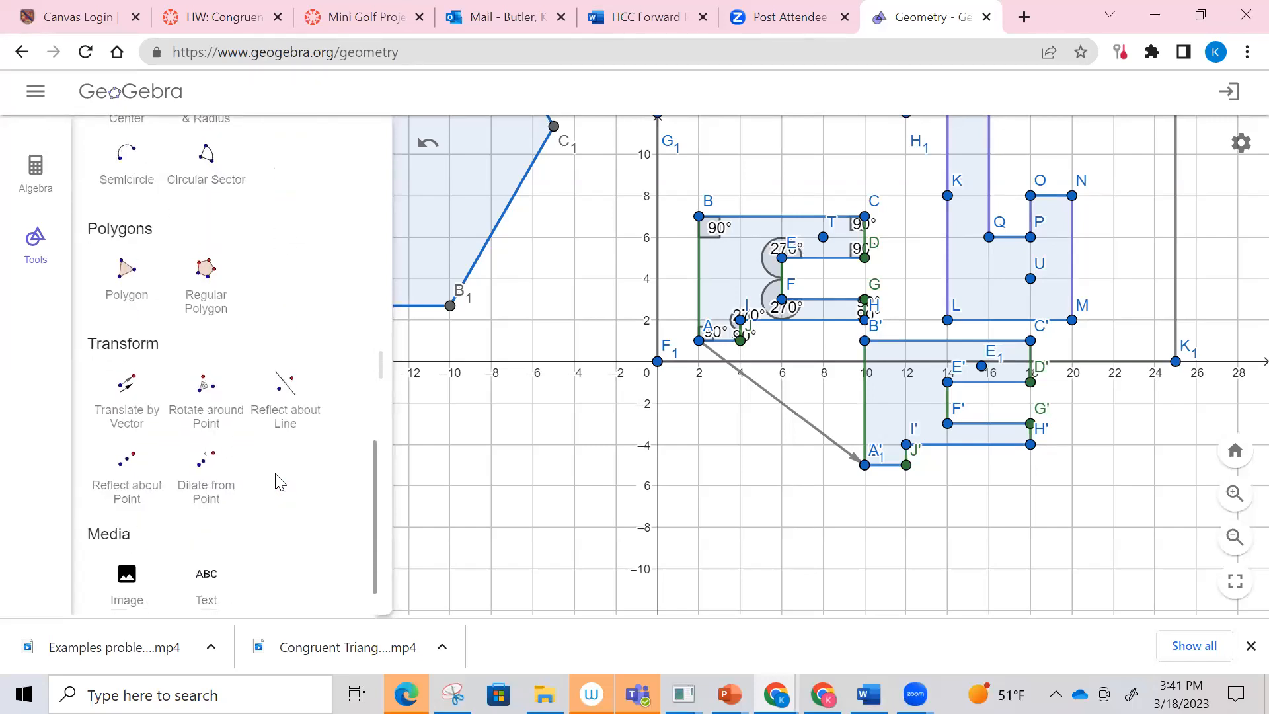
scroll(281, 482, "up", 1)
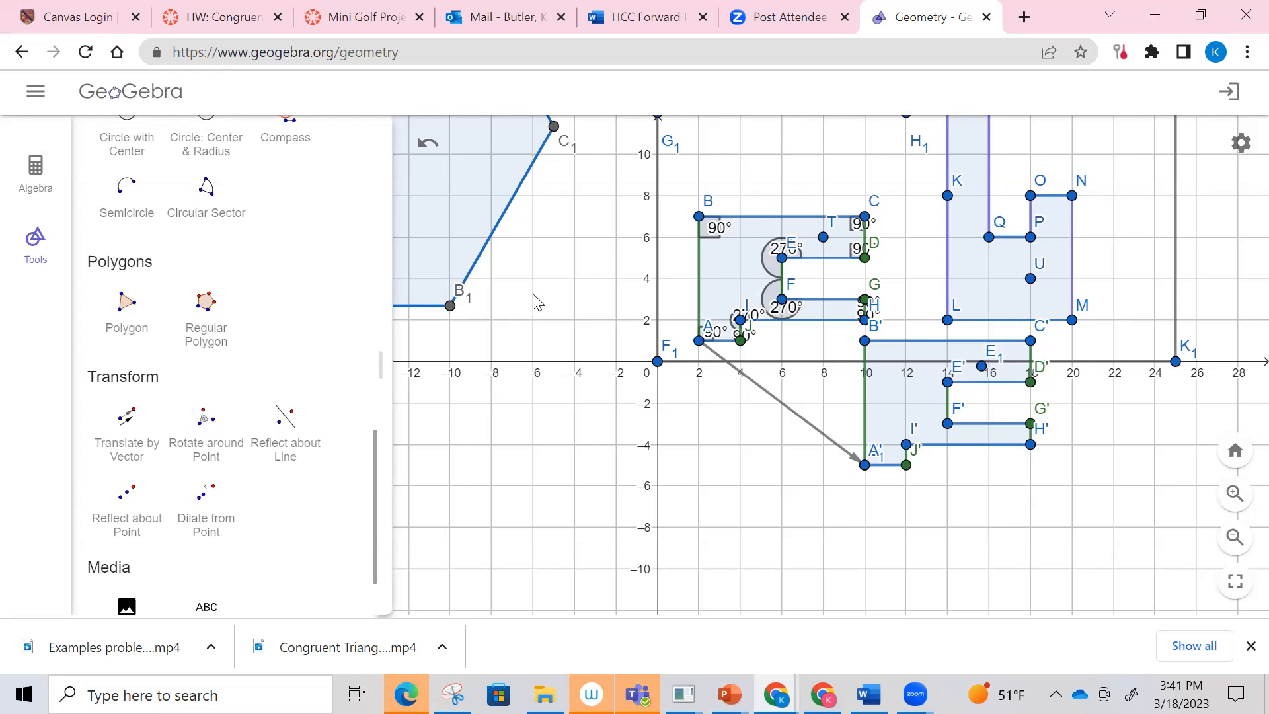
scroll(533, 295, "up", 3)
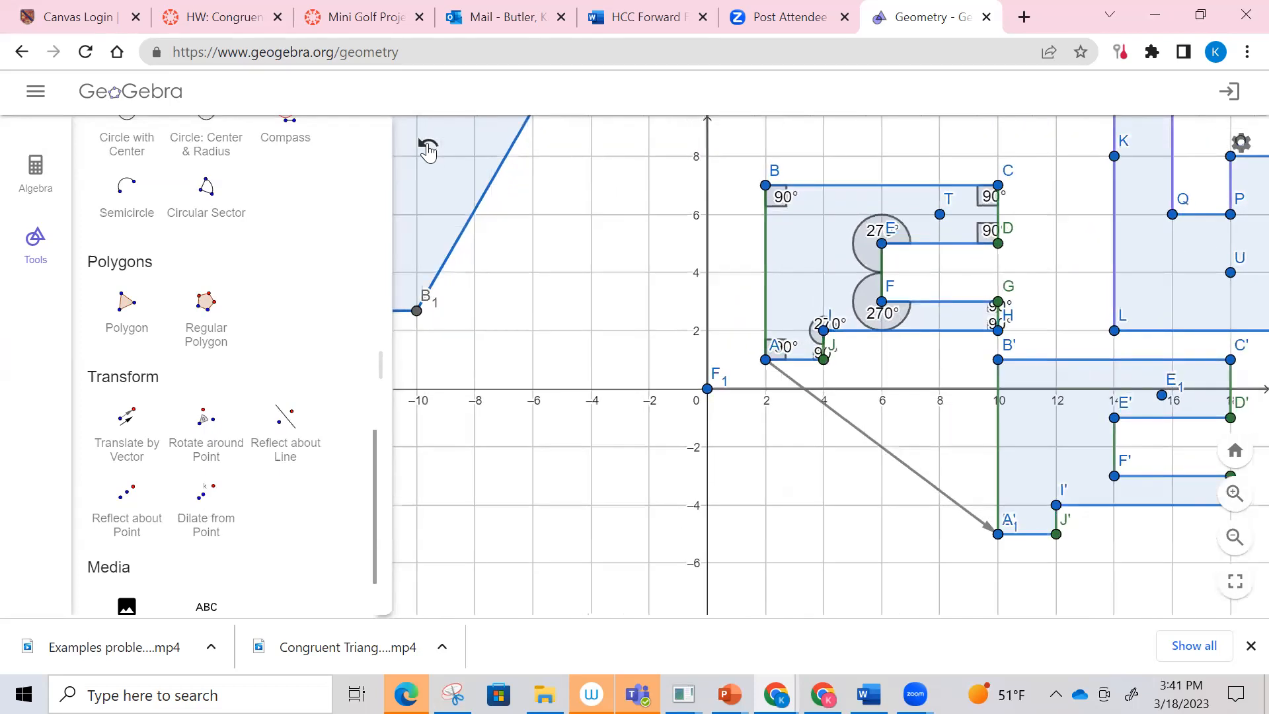
Step: Undo the translation of the hole polygon and hide the coordinate axes
left_click(428, 148)
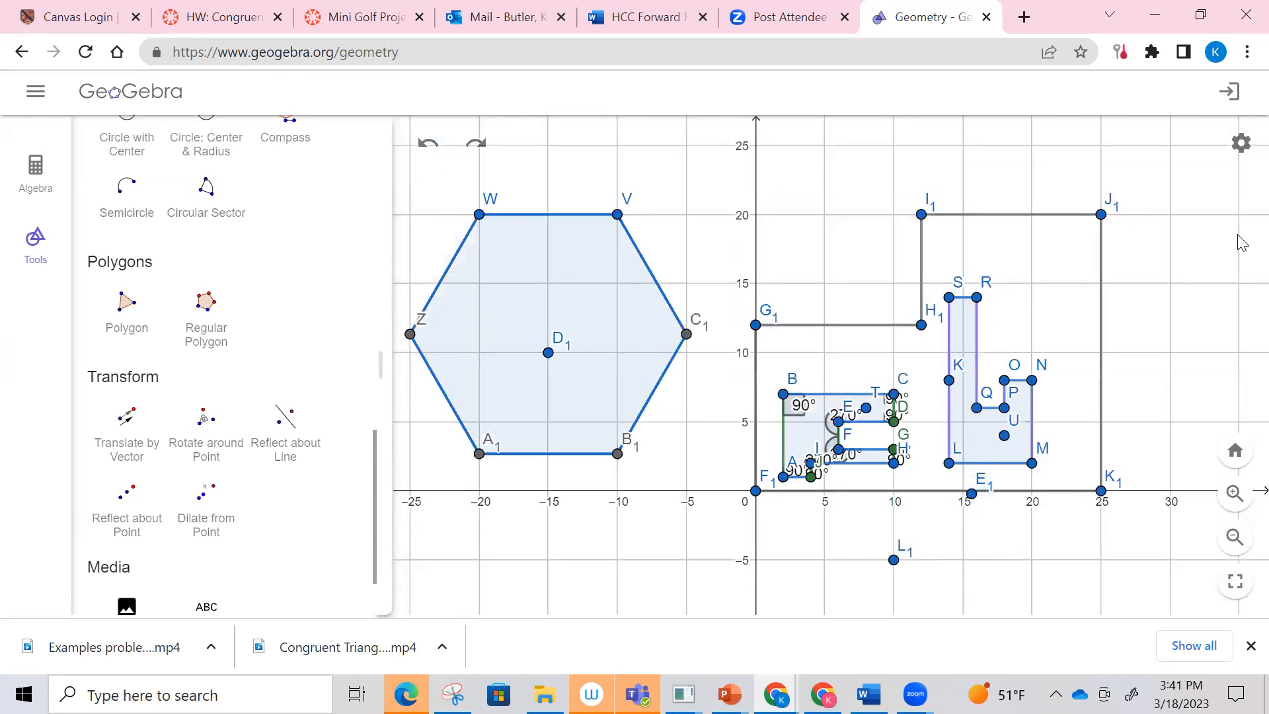
left_click(1241, 144)
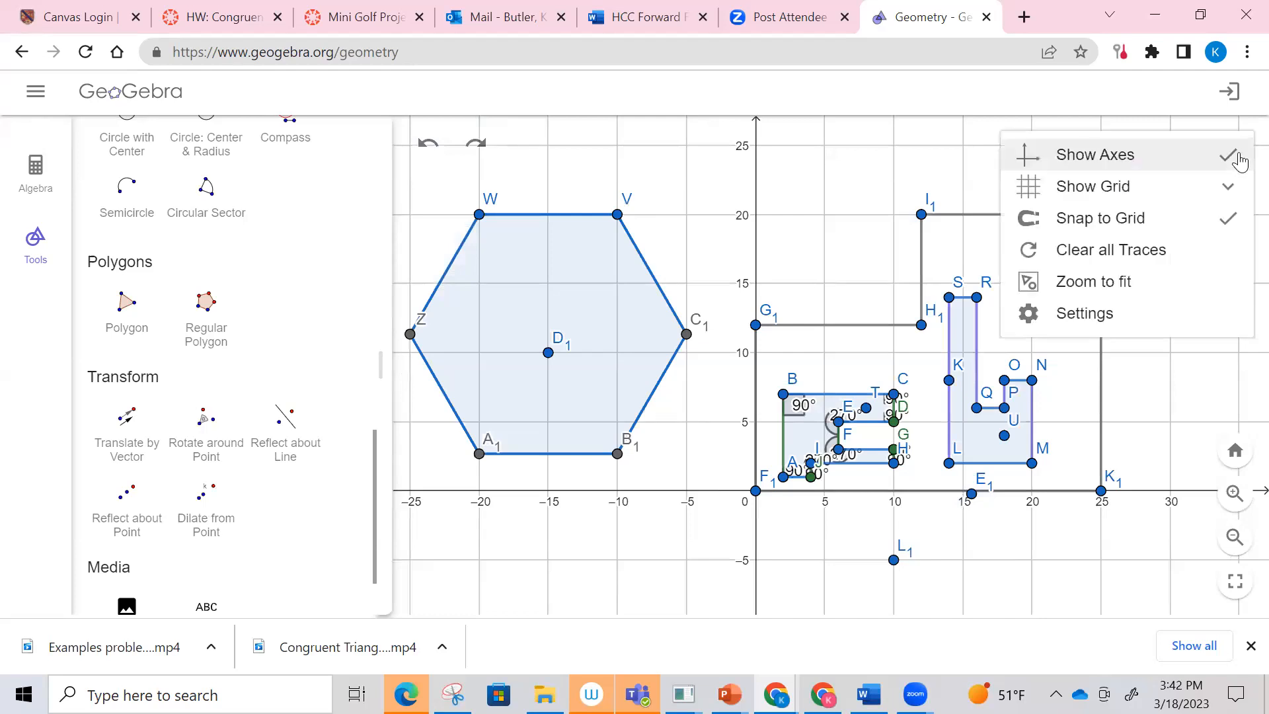
left_click(1240, 161)
scroll(1200, 284, "up", 2)
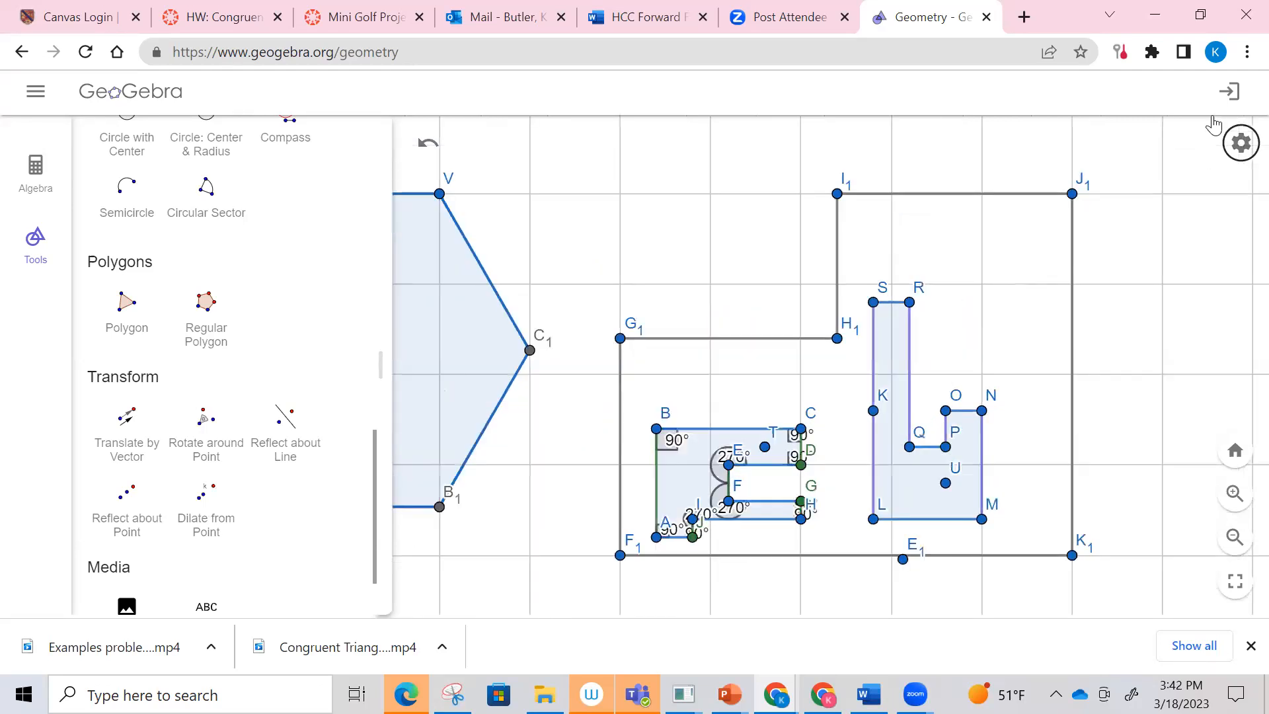
Step: View the account sign-in options for saving the file and return to the drawing without signing in
left_click(1228, 92)
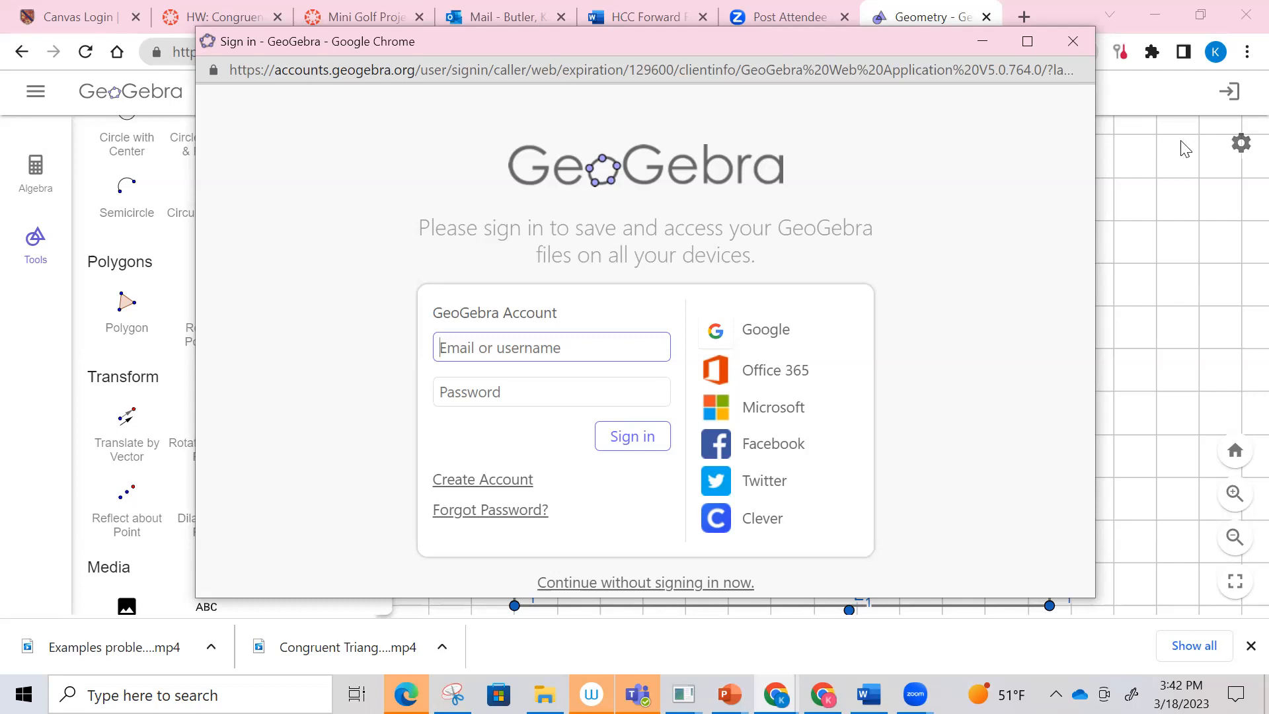
left_click(1146, 182)
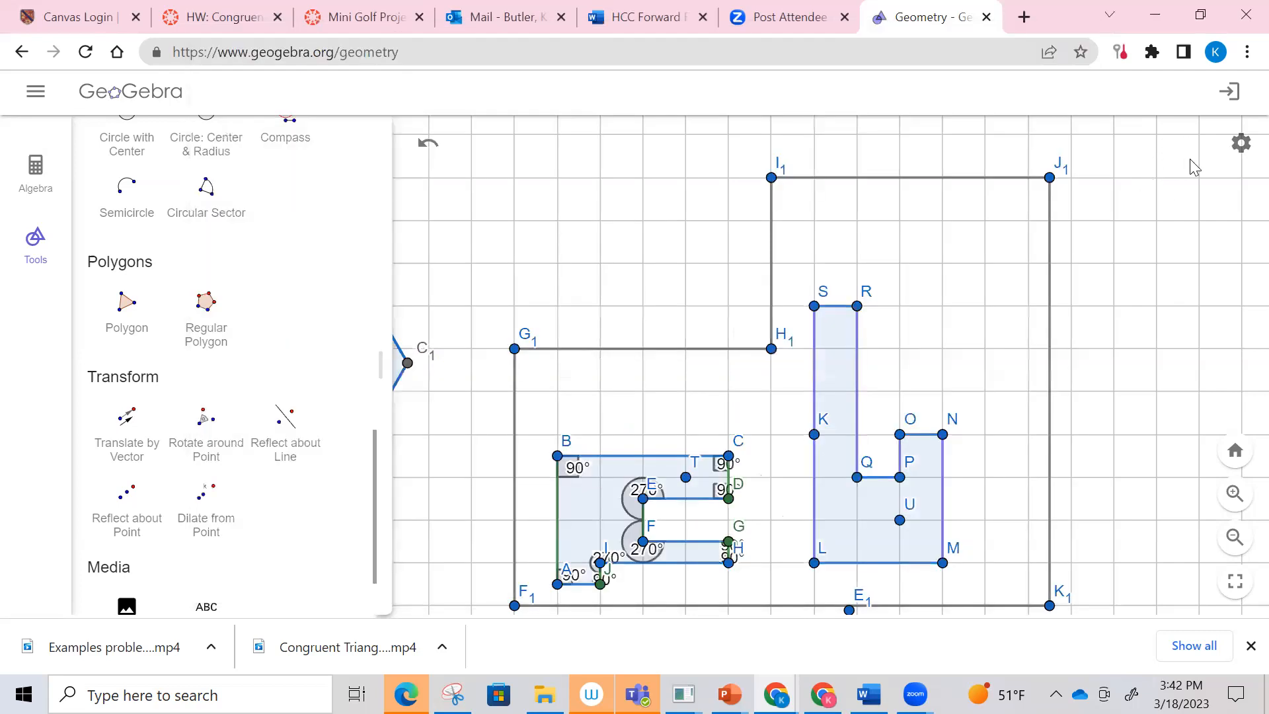
left_click(1240, 142)
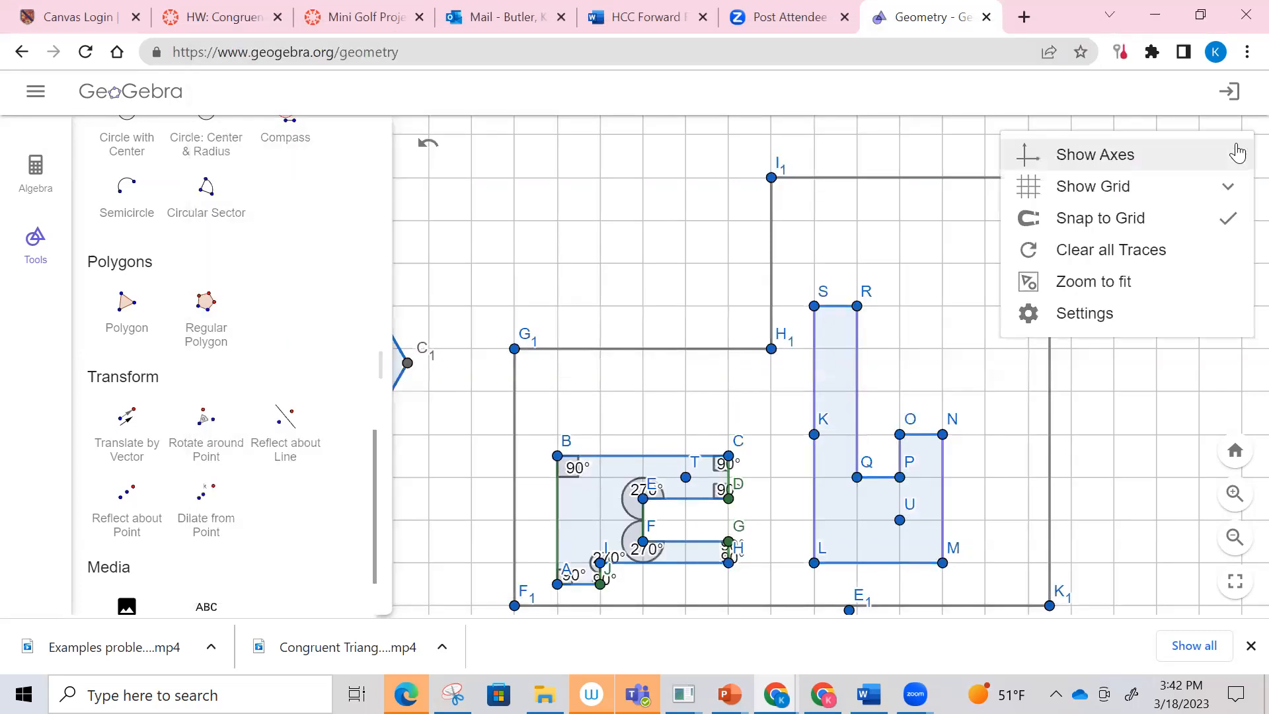
left_click(1222, 94)
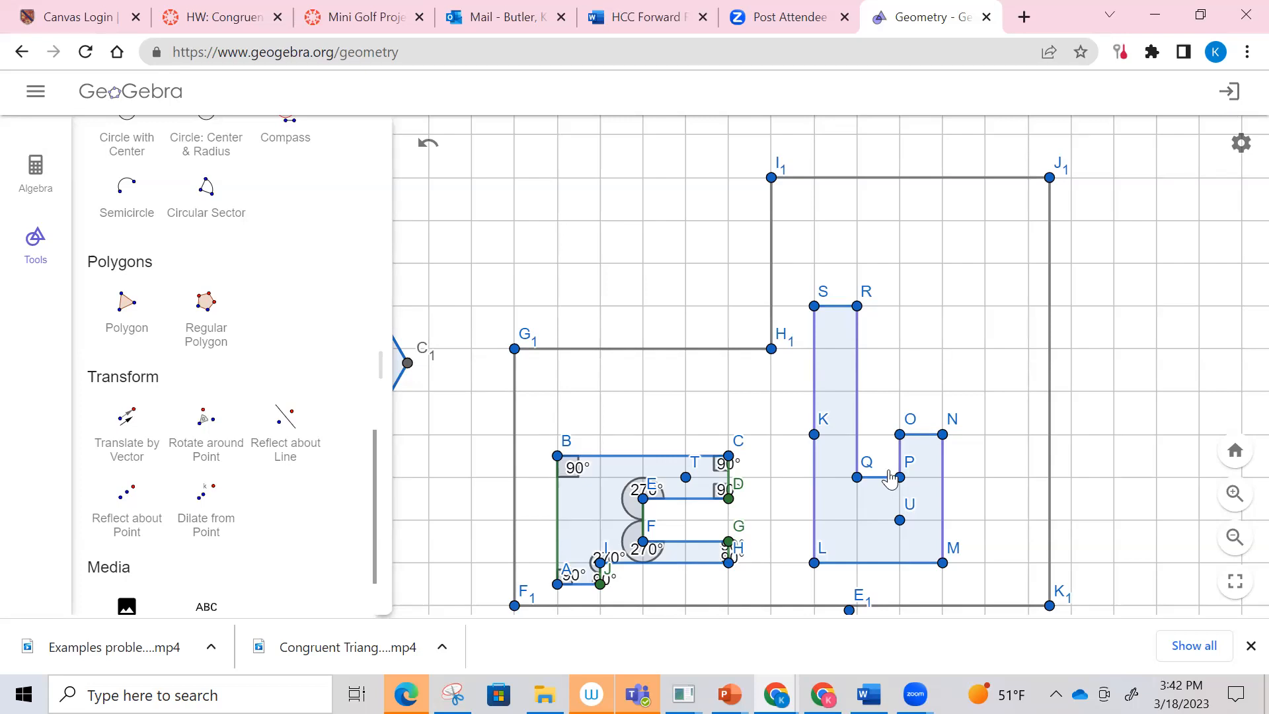
scroll(890, 477, "down", 3)
scroll(890, 477, "up", 3)
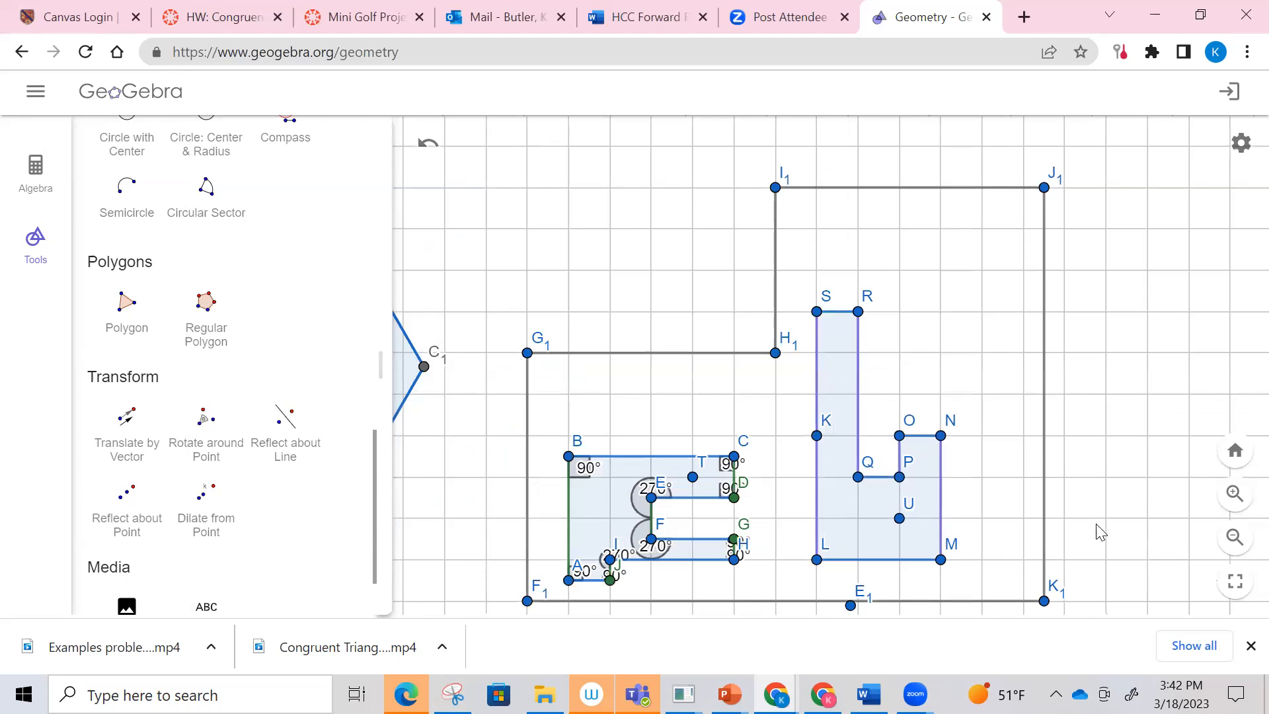
Step: Look at the save option and review the file formats offered for downloading the drawing
left_click(39, 95)
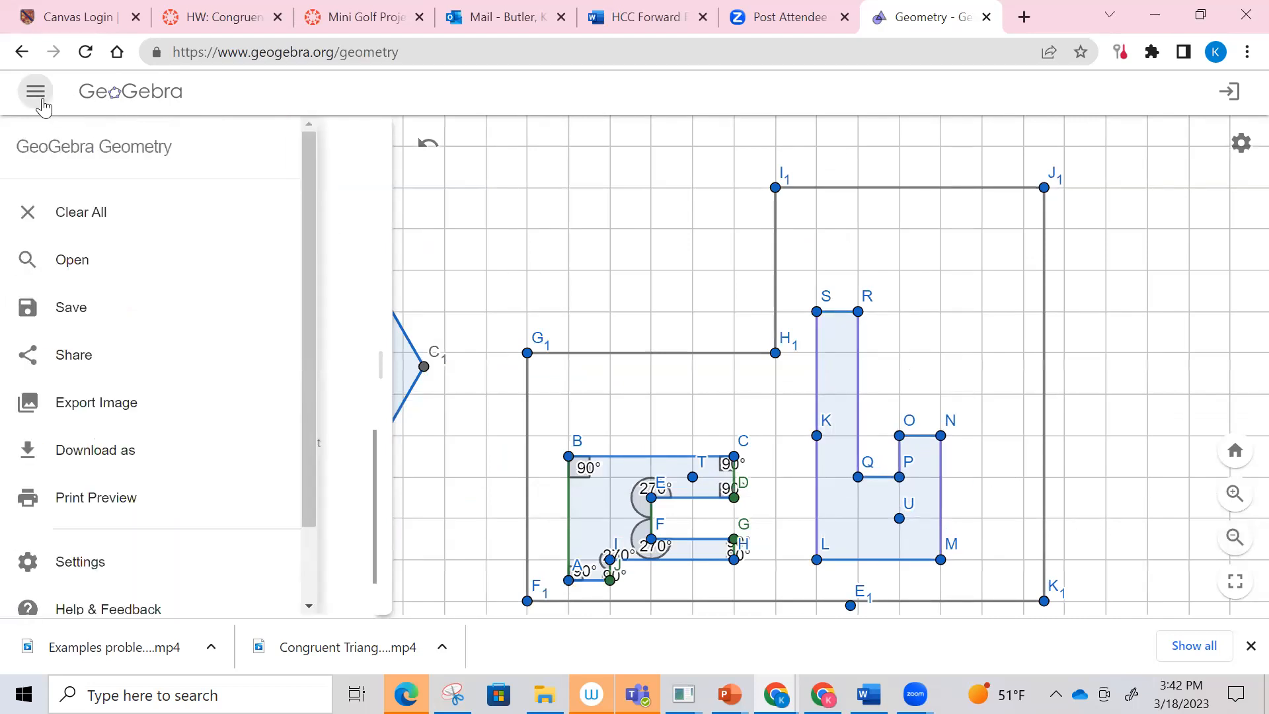
left_click(79, 306)
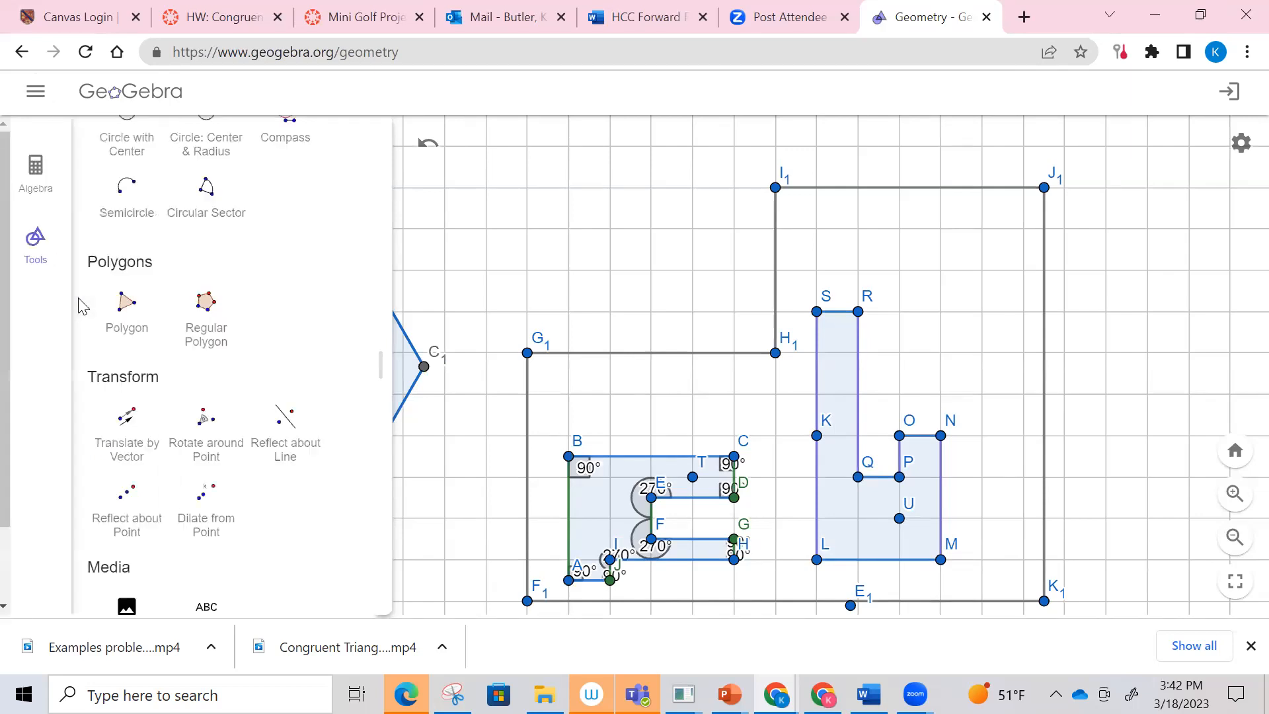
left_click(29, 98)
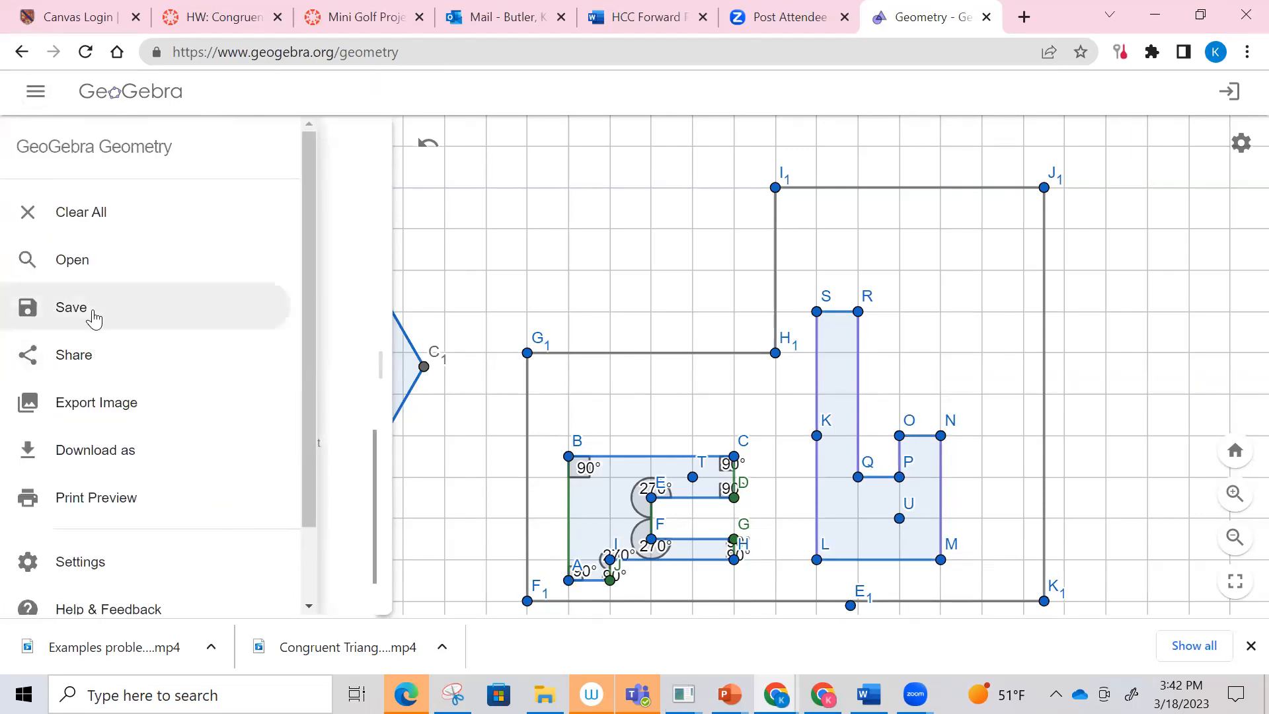
left_click(112, 460)
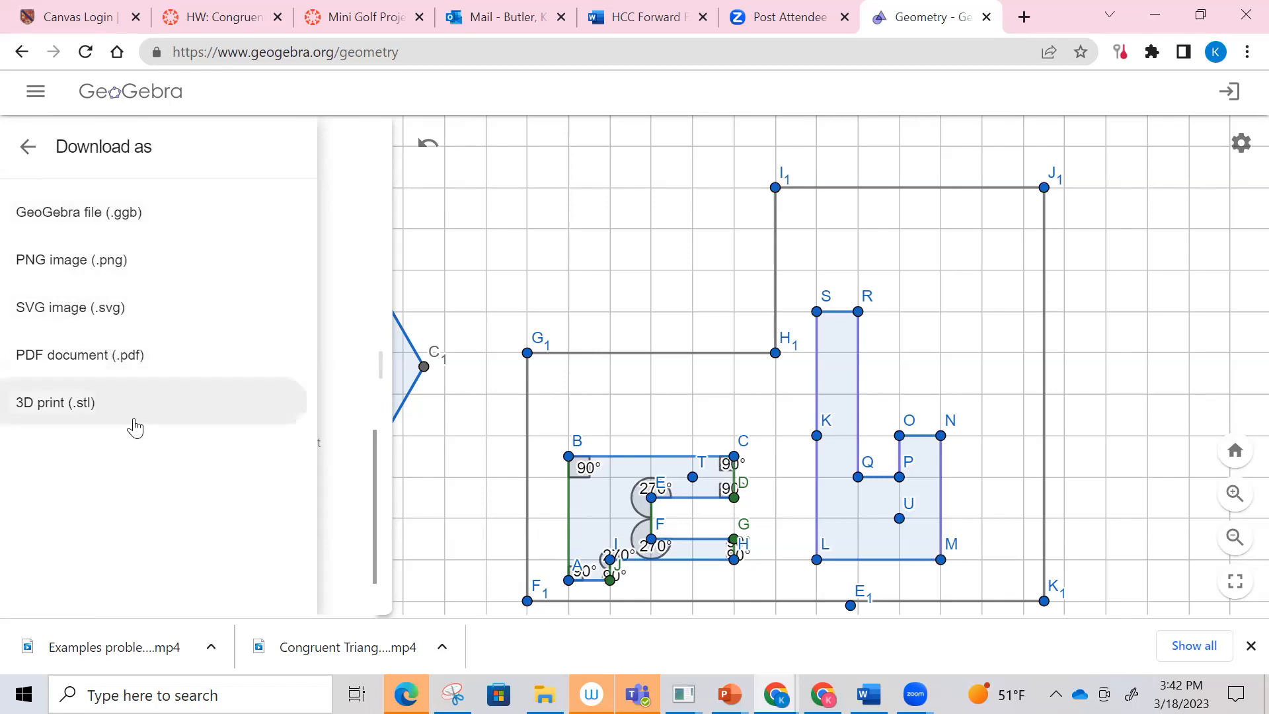
left_click(27, 146)
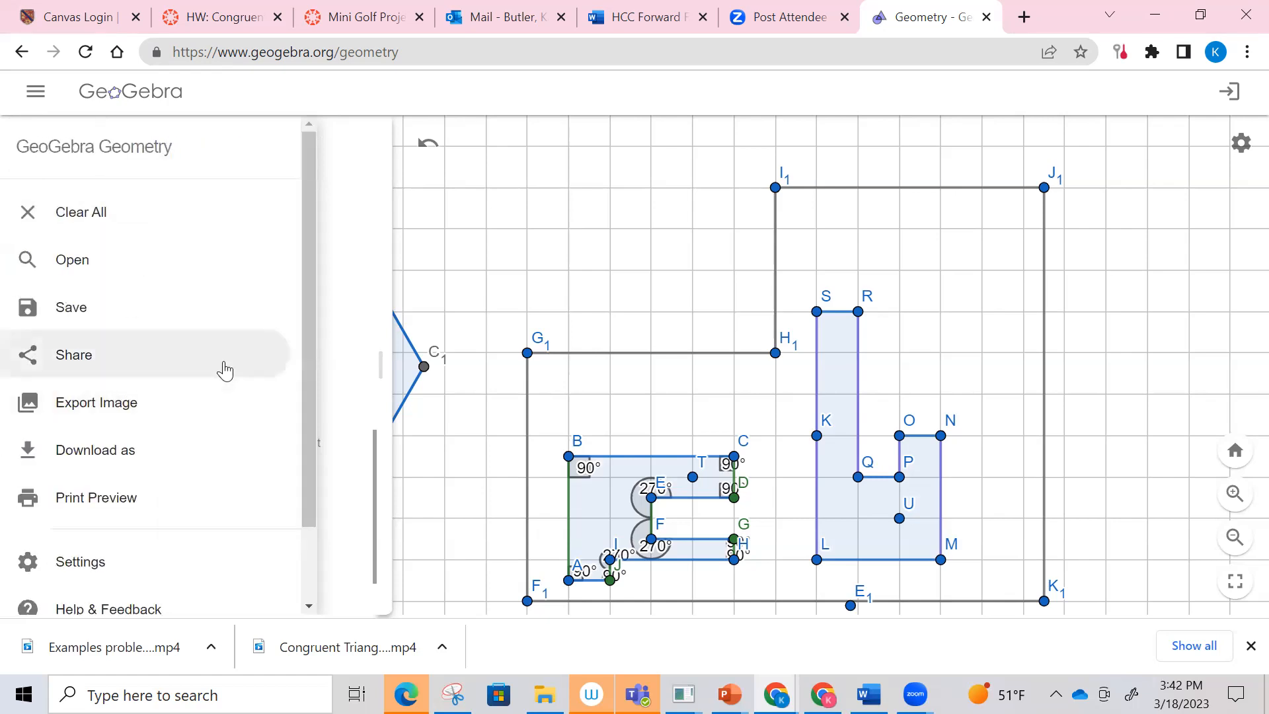
Step: Close the main menu and switch the drawing to full-screen view
left_click(361, 399)
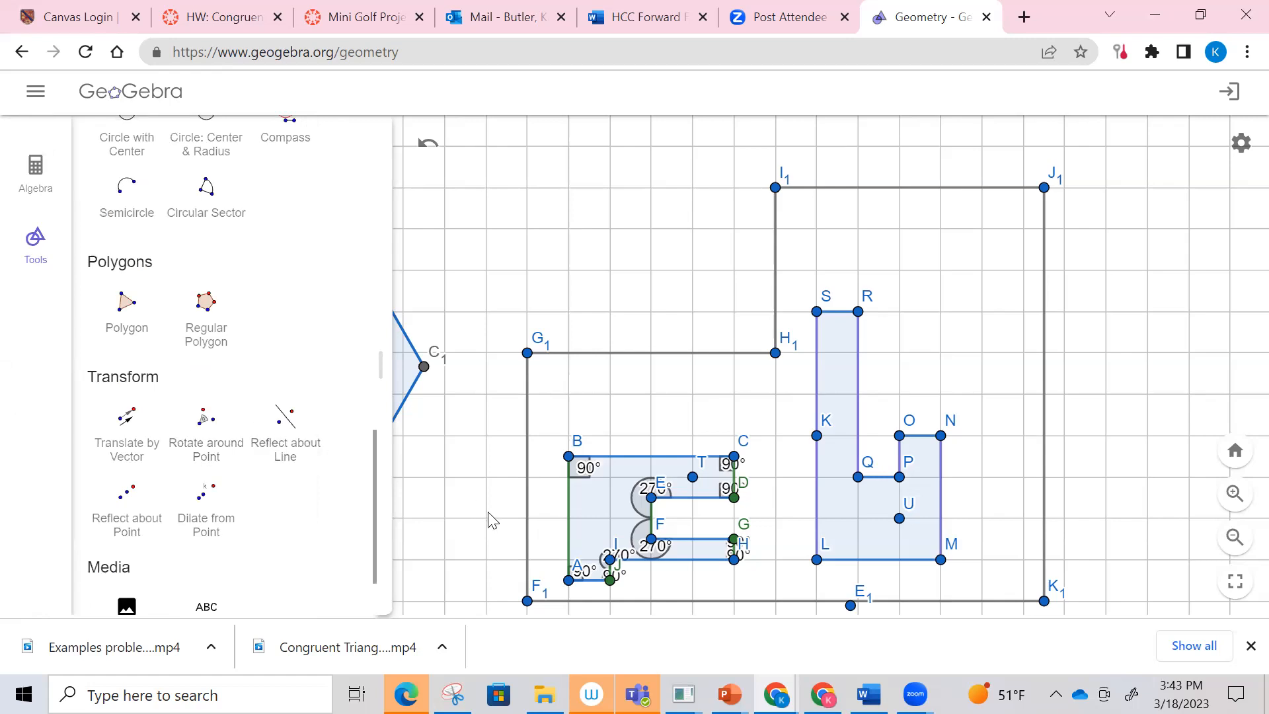
left_click(1233, 581)
left_click(1233, 581)
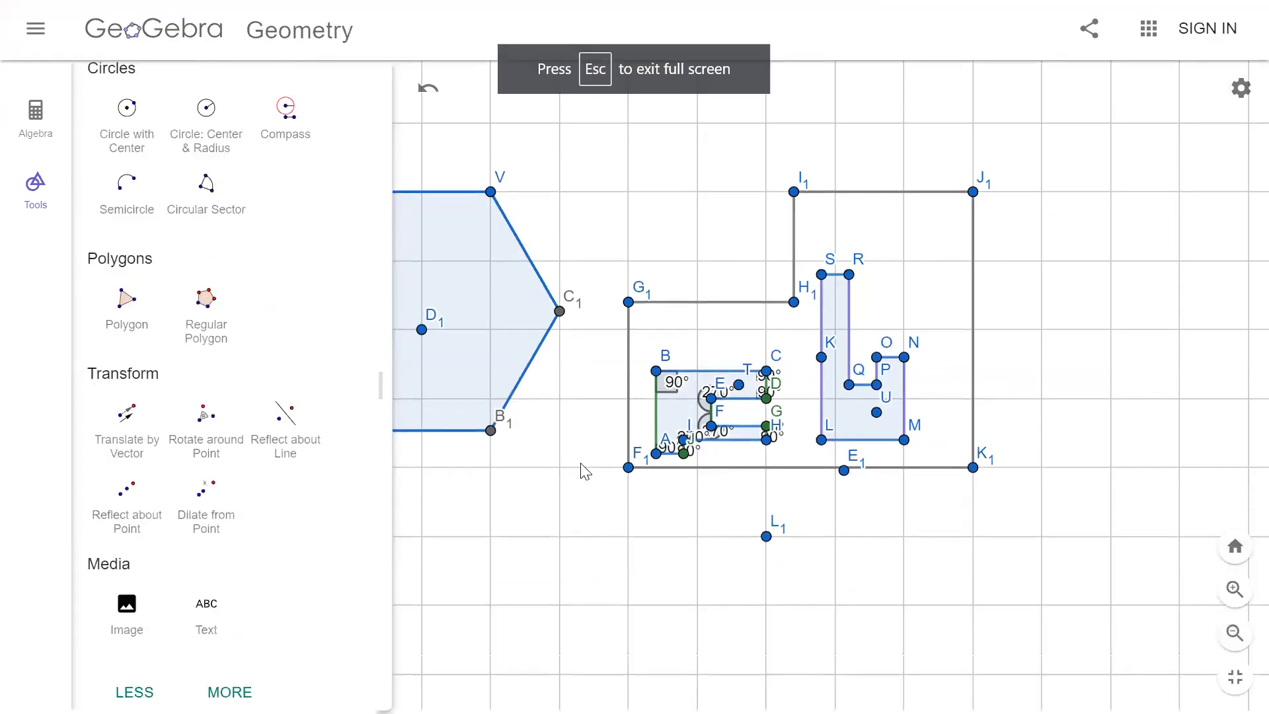
Step: Select the tall hole polygon K to S with its inner point U and rotate it 180° around a new point below the layouts
left_click(204, 416)
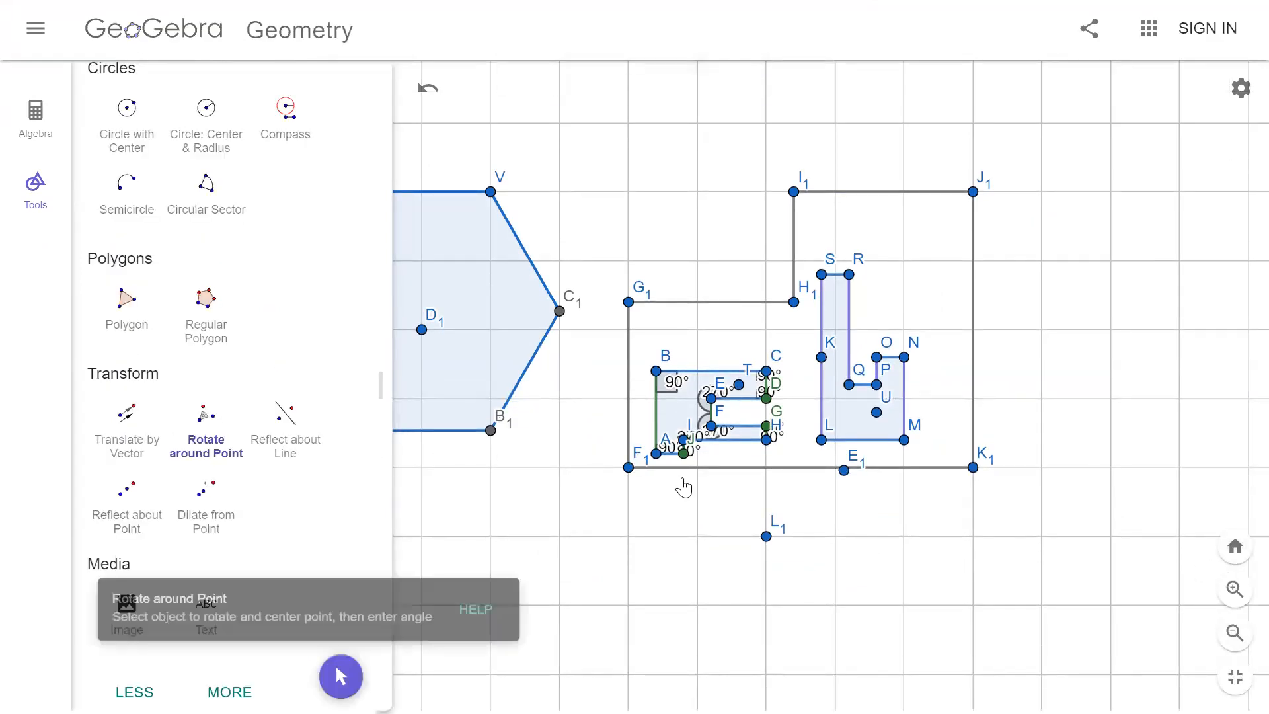
scroll(286, 338, "up", 10)
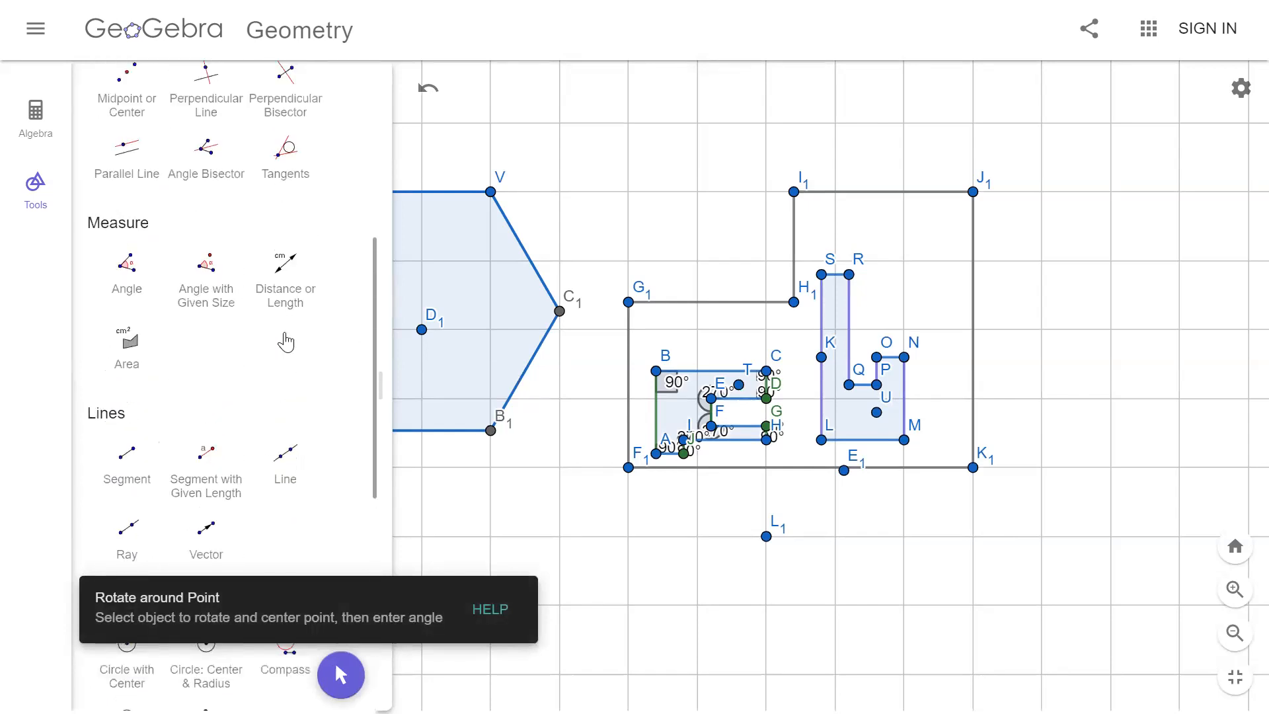
scroll(231, 246, "up", 3)
left_click(126, 297)
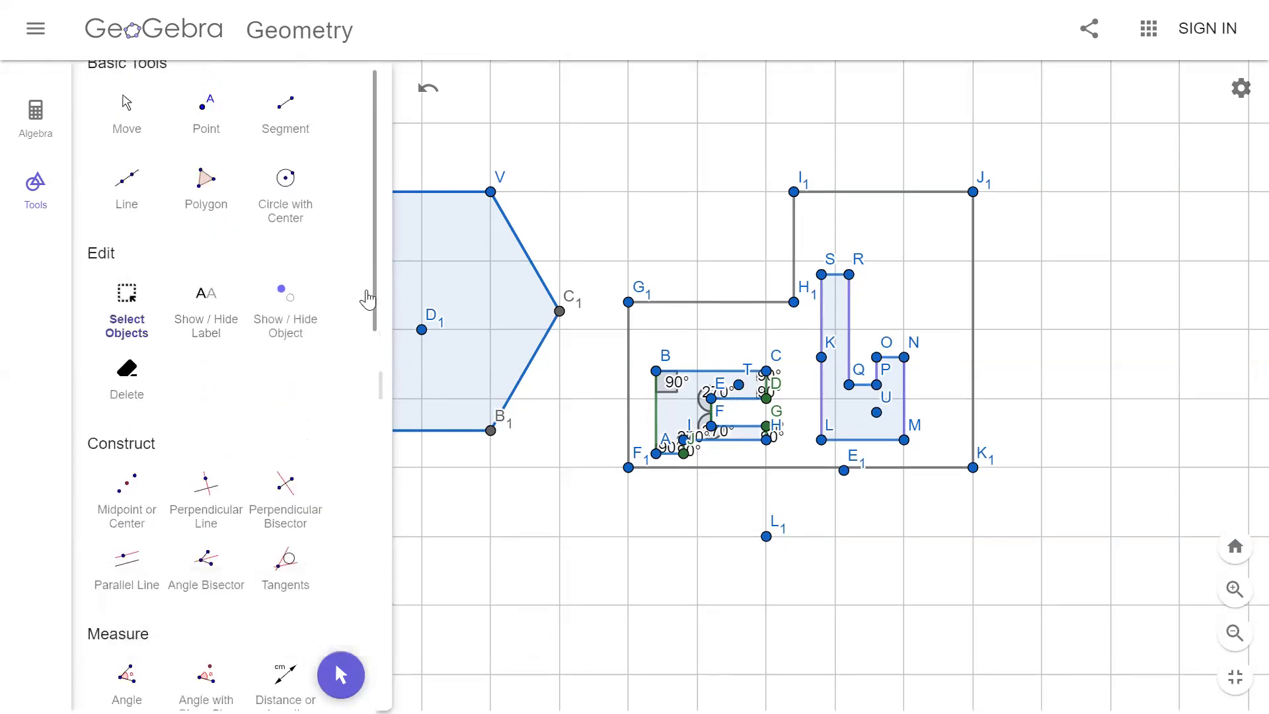
left_click_drag(810, 252, 943, 469)
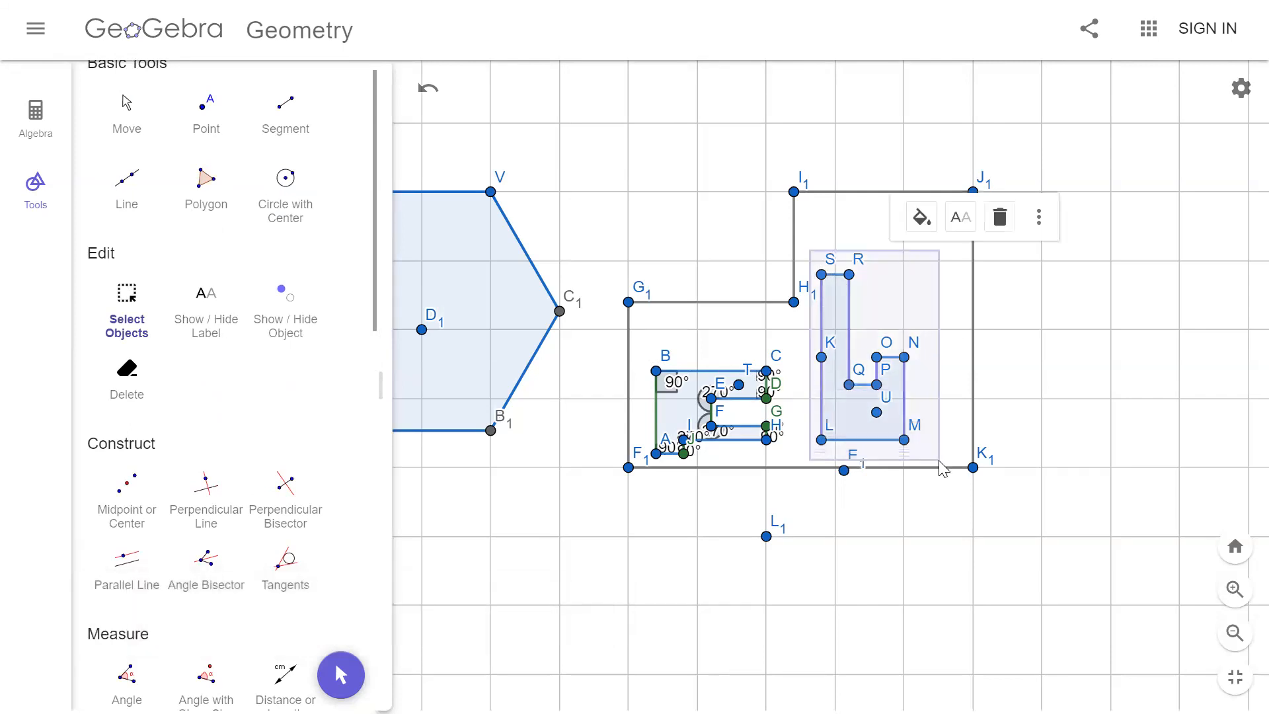
scroll(308, 485, "down", 7)
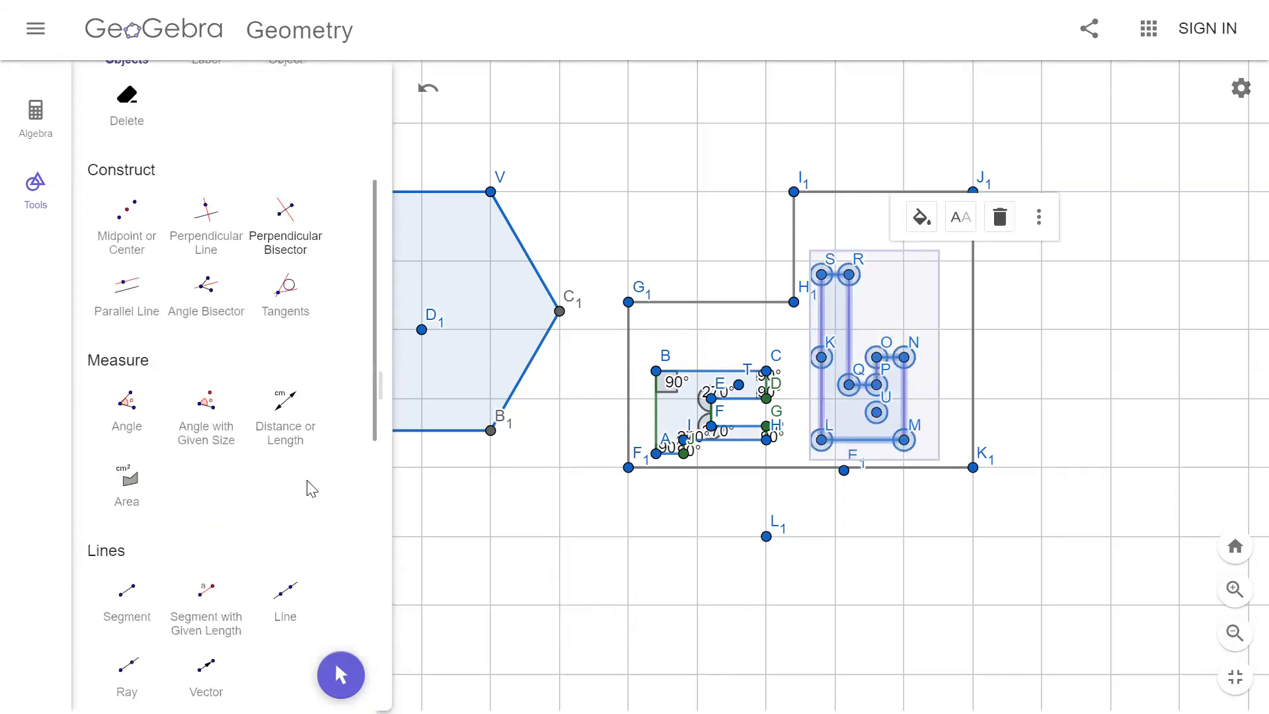
scroll(308, 487, "down", 6)
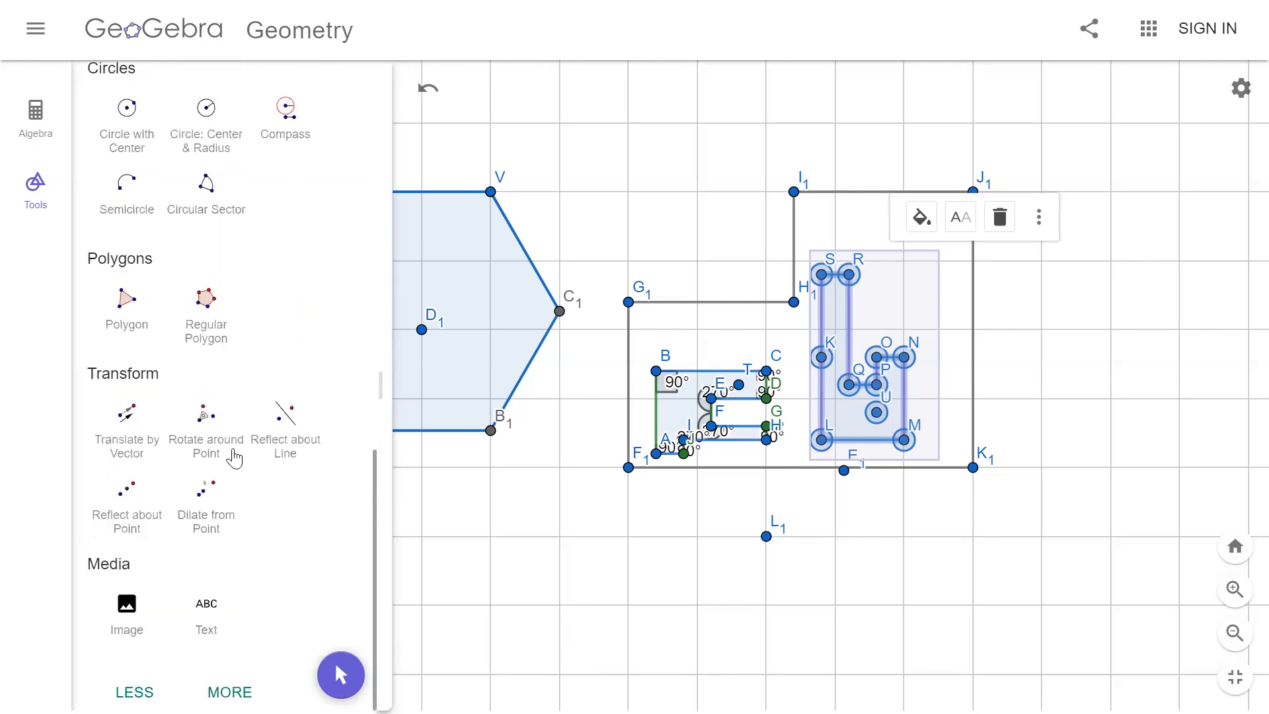
left_click(209, 428)
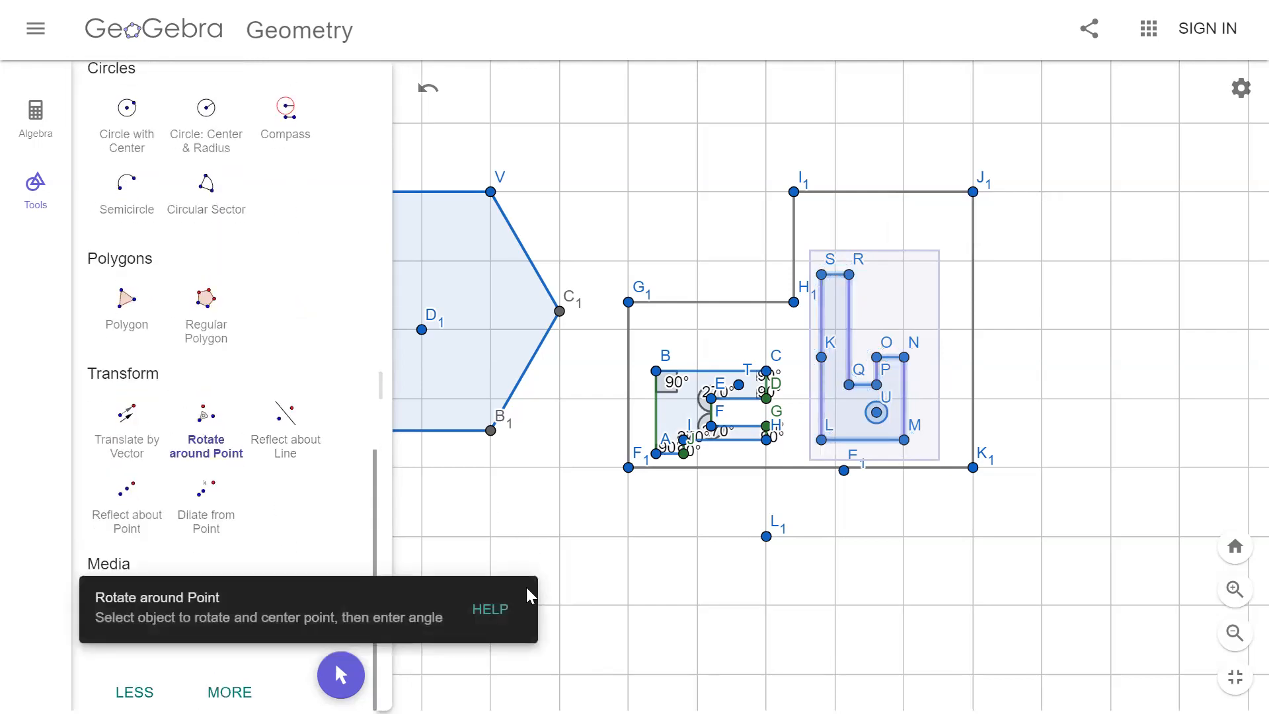
left_click(629, 675)
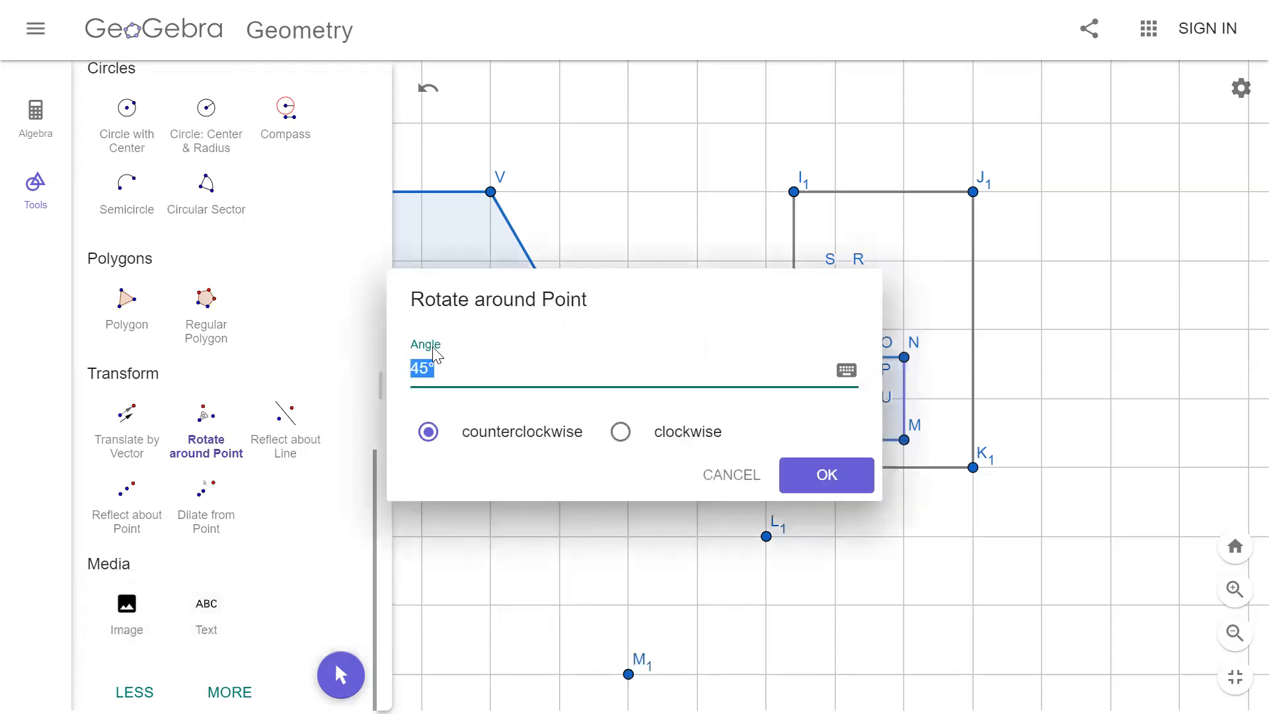
type("1")
left_click(825, 474)
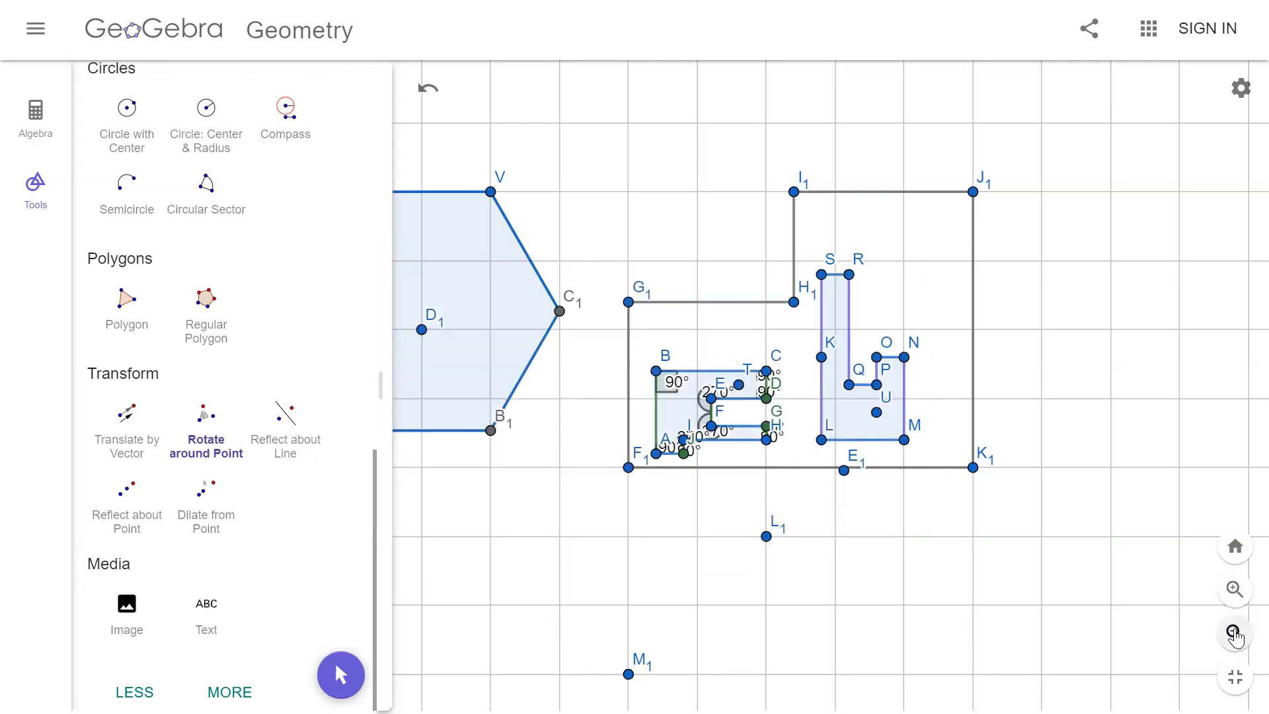
Step: Examine the rotated copy together with the original hole layouts
left_click(1235, 635)
left_click(1235, 633)
left_click(1234, 633)
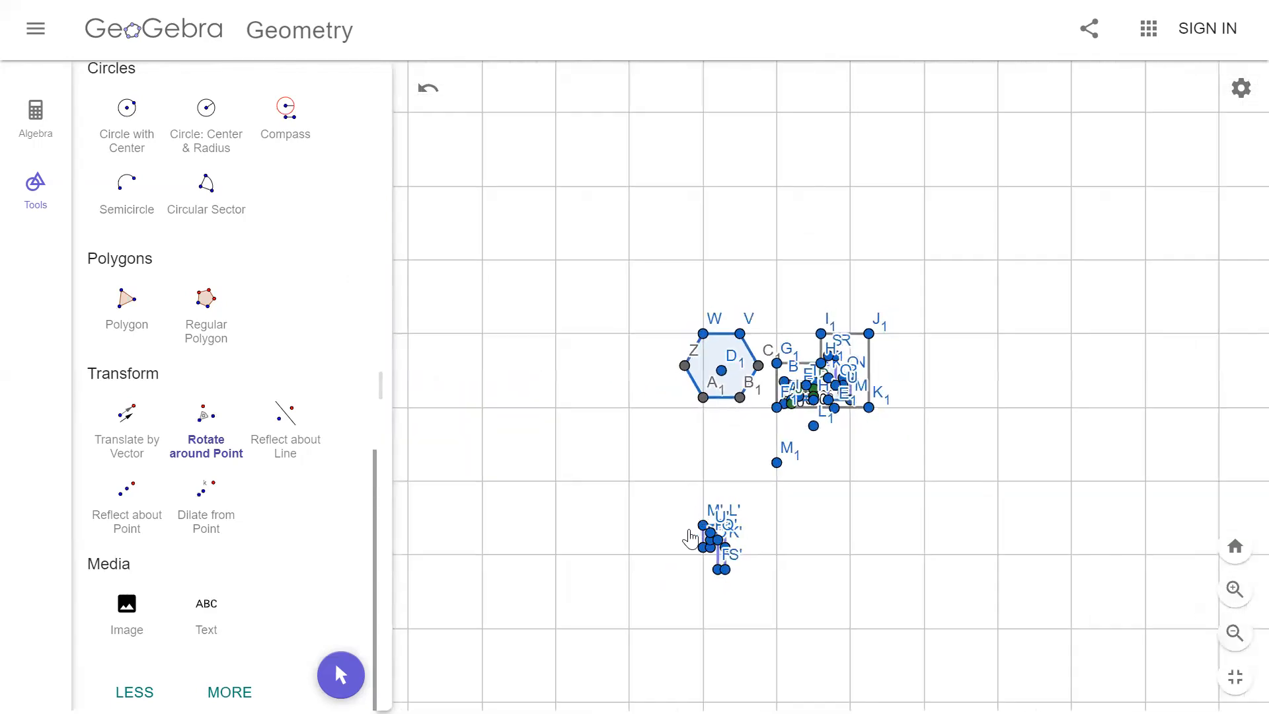
left_click(1236, 588)
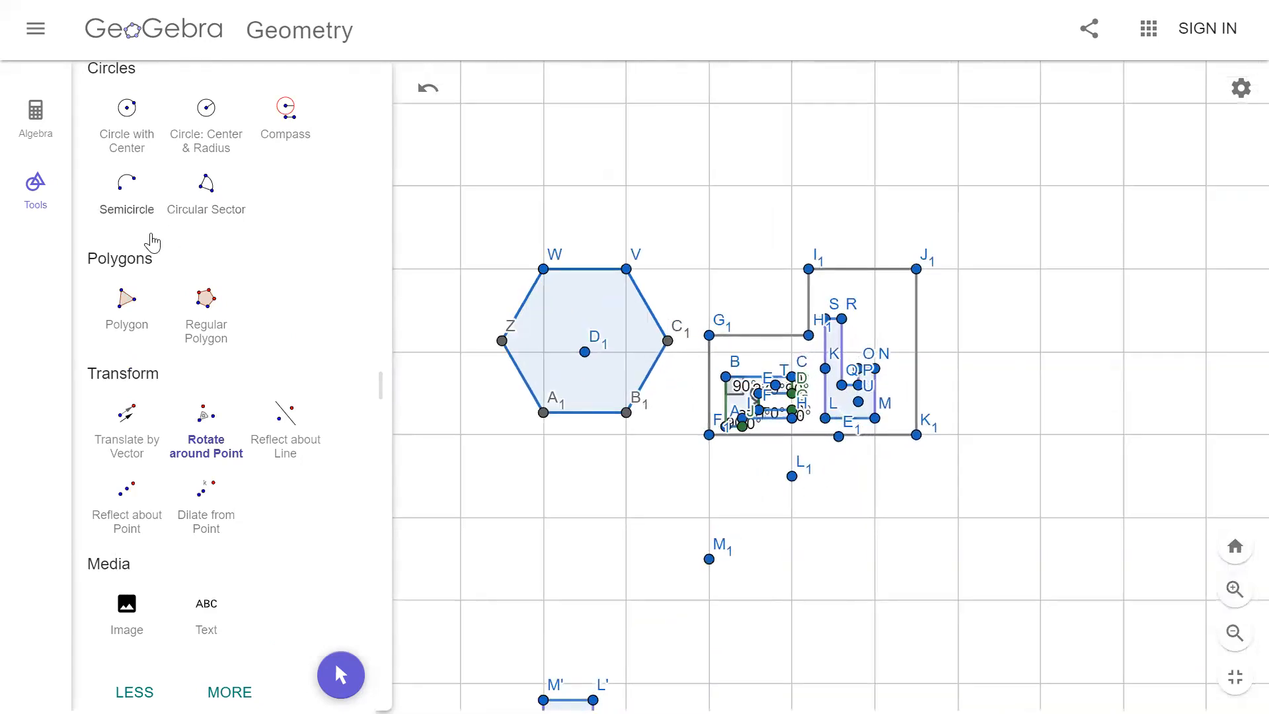
scroll(145, 218, "up", 15)
left_click(126, 146)
mouse_move(570, 474)
left_mouse_down()
mouse_move(582, 420)
mouse_move(638, 433)
left_mouse_up()
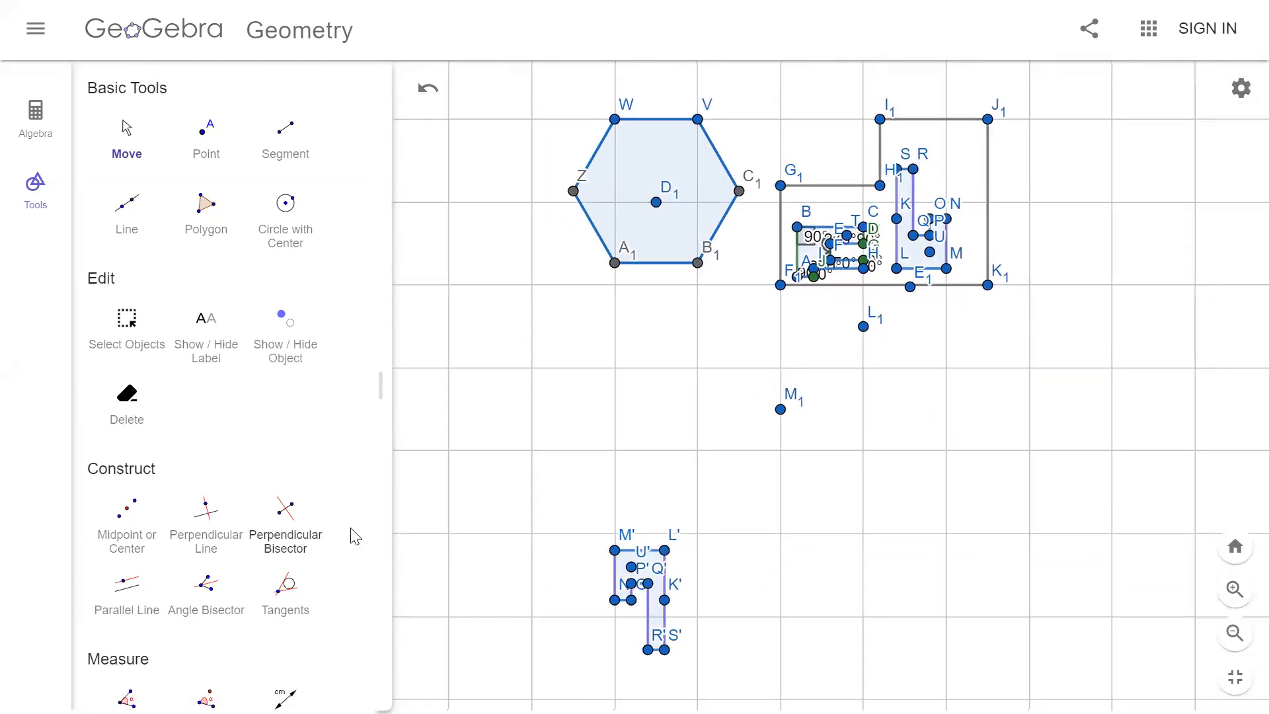
Step: Draw a horizontal line through two new points between the original layouts and the rotated copy
scroll(291, 483, "down", 8)
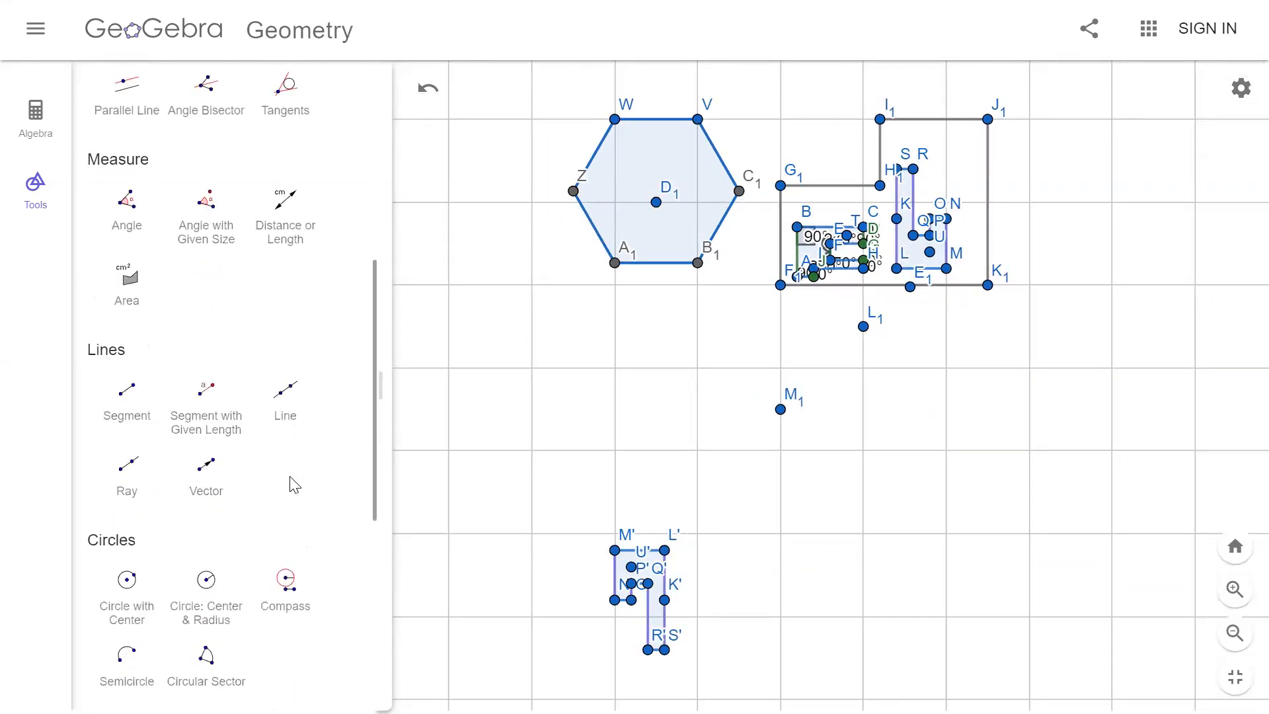
scroll(296, 472, "down", 7)
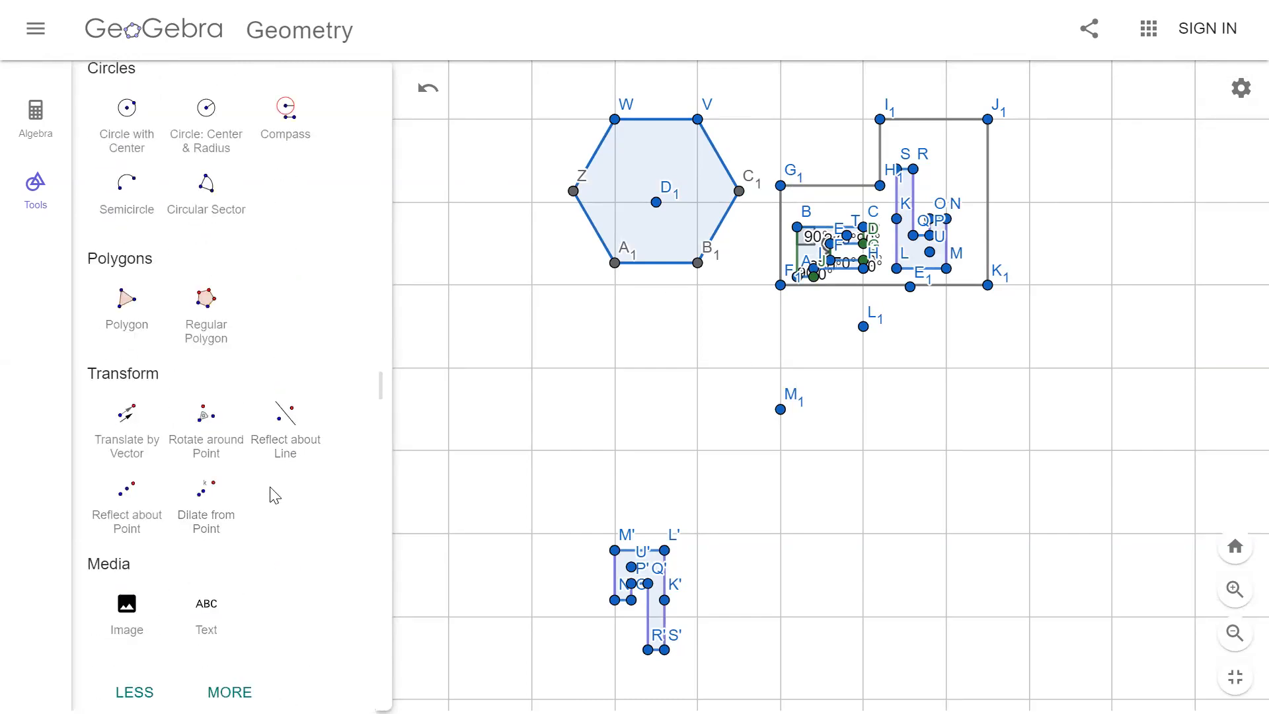
scroll(288, 492, "up", 2)
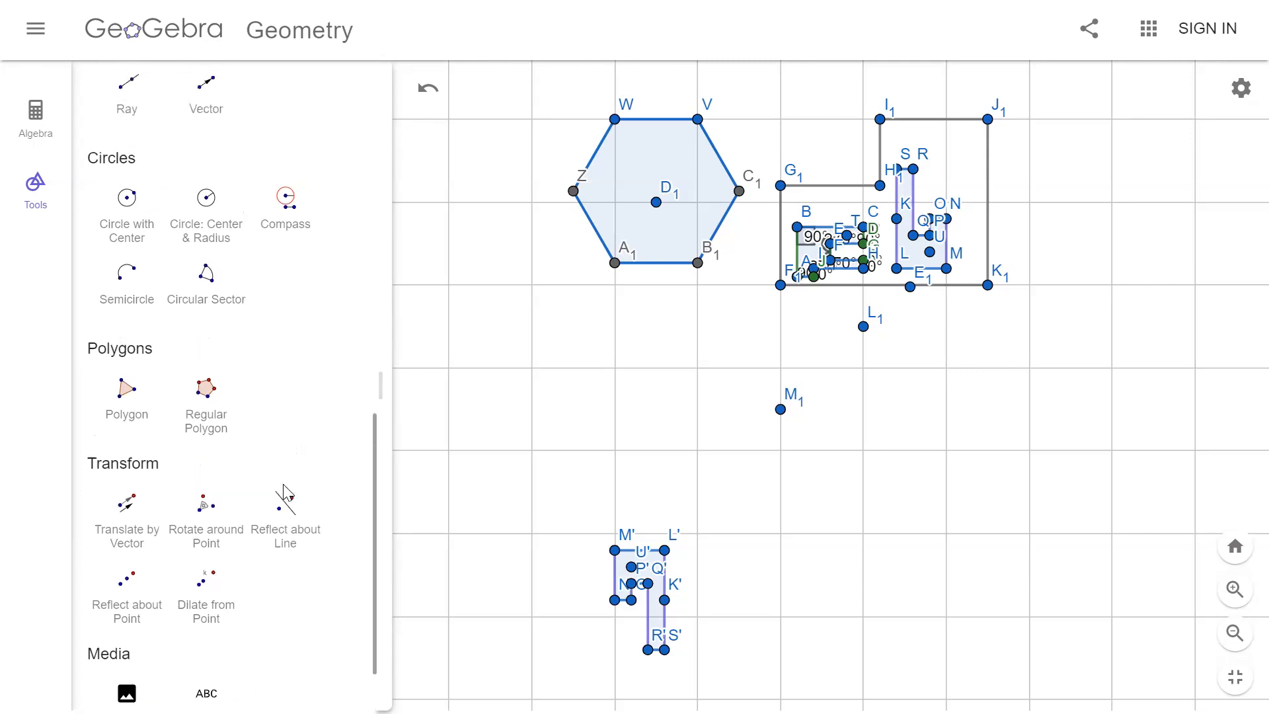
scroll(284, 492, "up", 15)
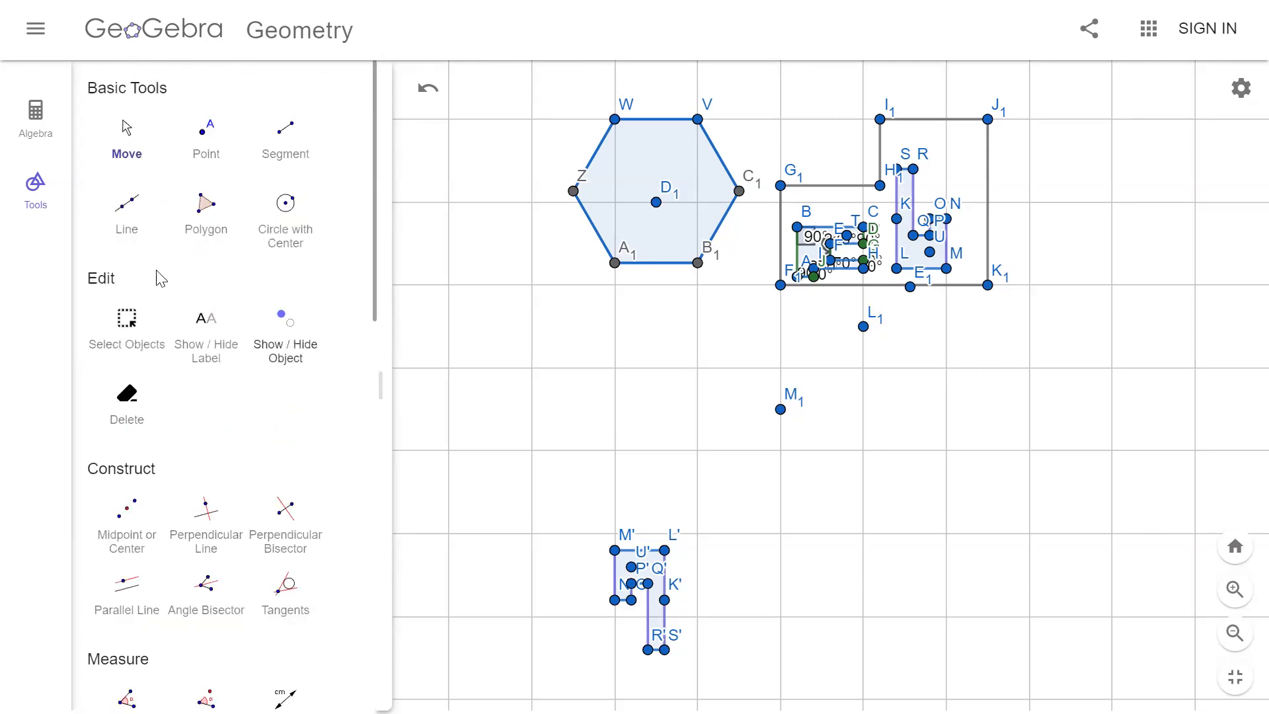
left_click(128, 219)
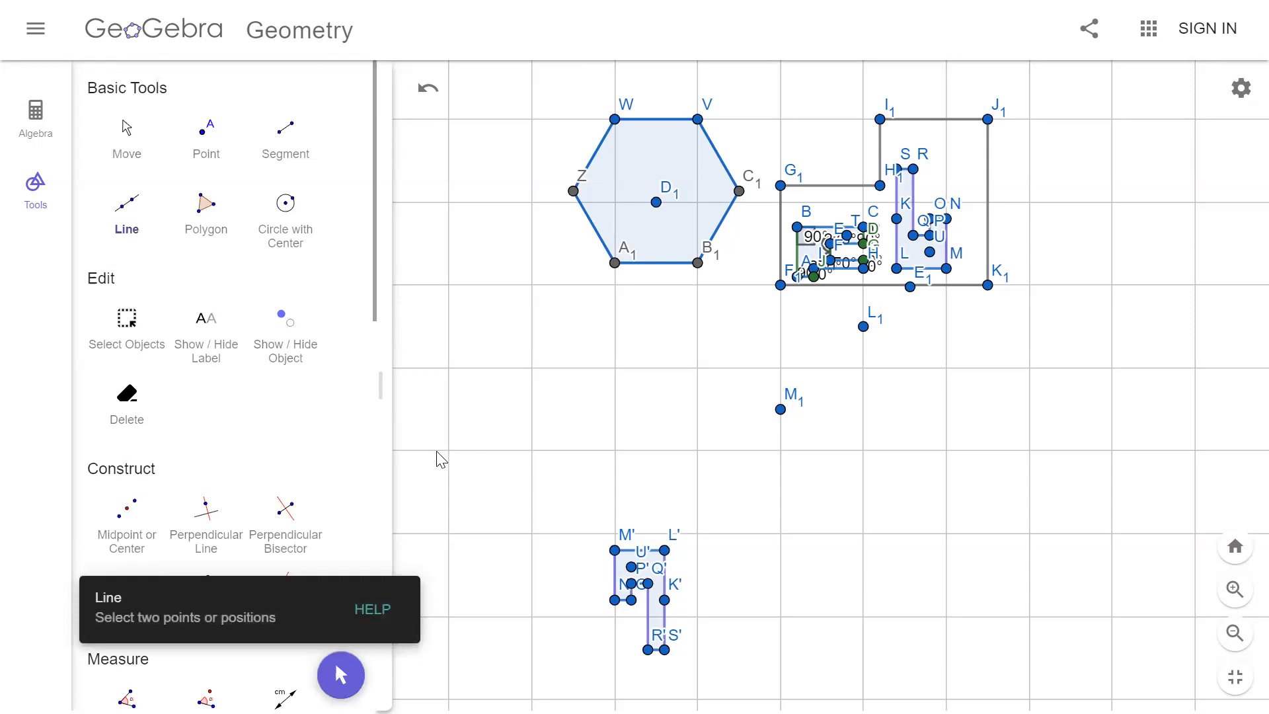
left_click(413, 452)
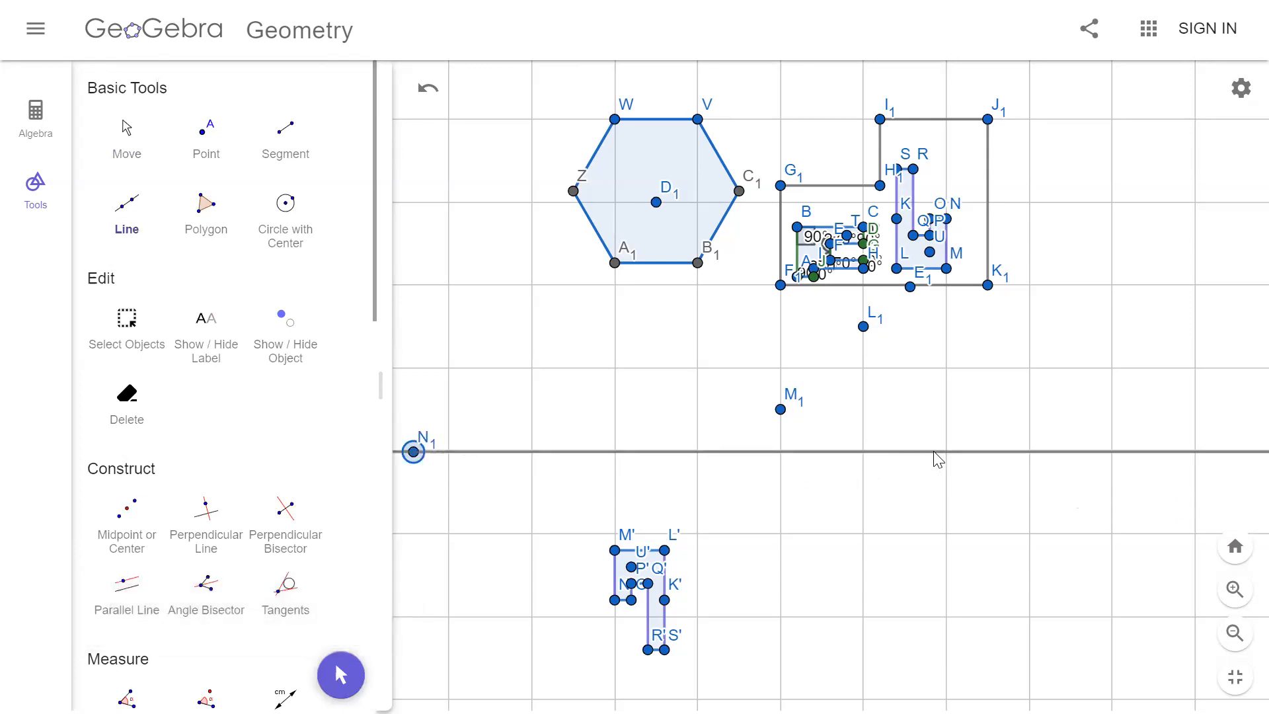
left_click(934, 452)
Step: Select the smaller hole polygon A to J with its points and reflect it about the horizontal line
left_click(126, 334)
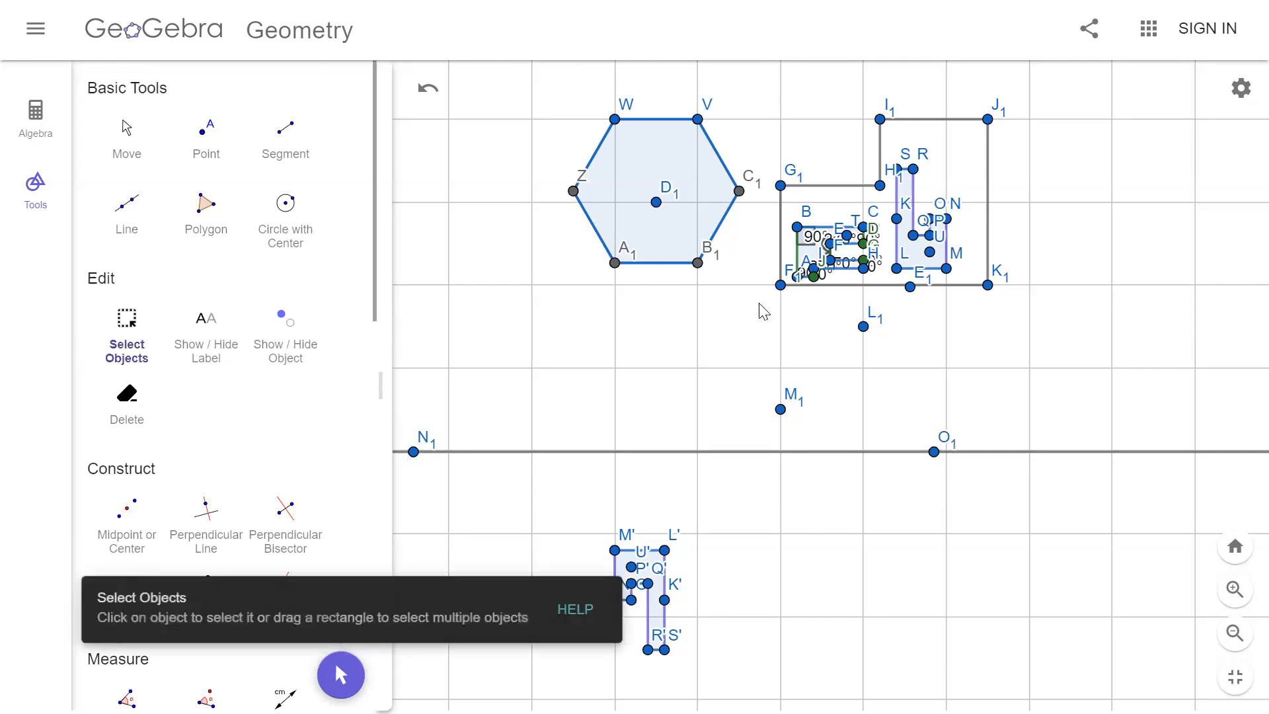
left_click_drag(793, 208, 886, 289)
scroll(241, 461, "down", 8)
scroll(245, 468, "up", 4)
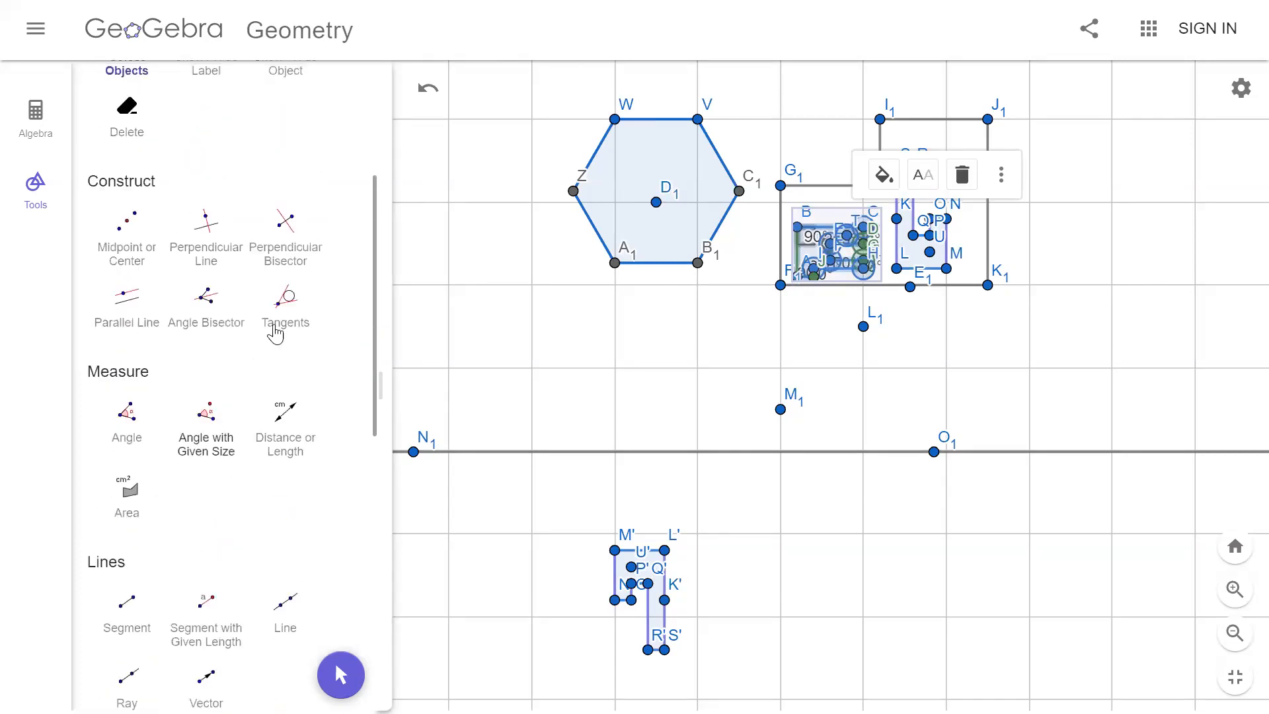
scroll(236, 456, "down", 8)
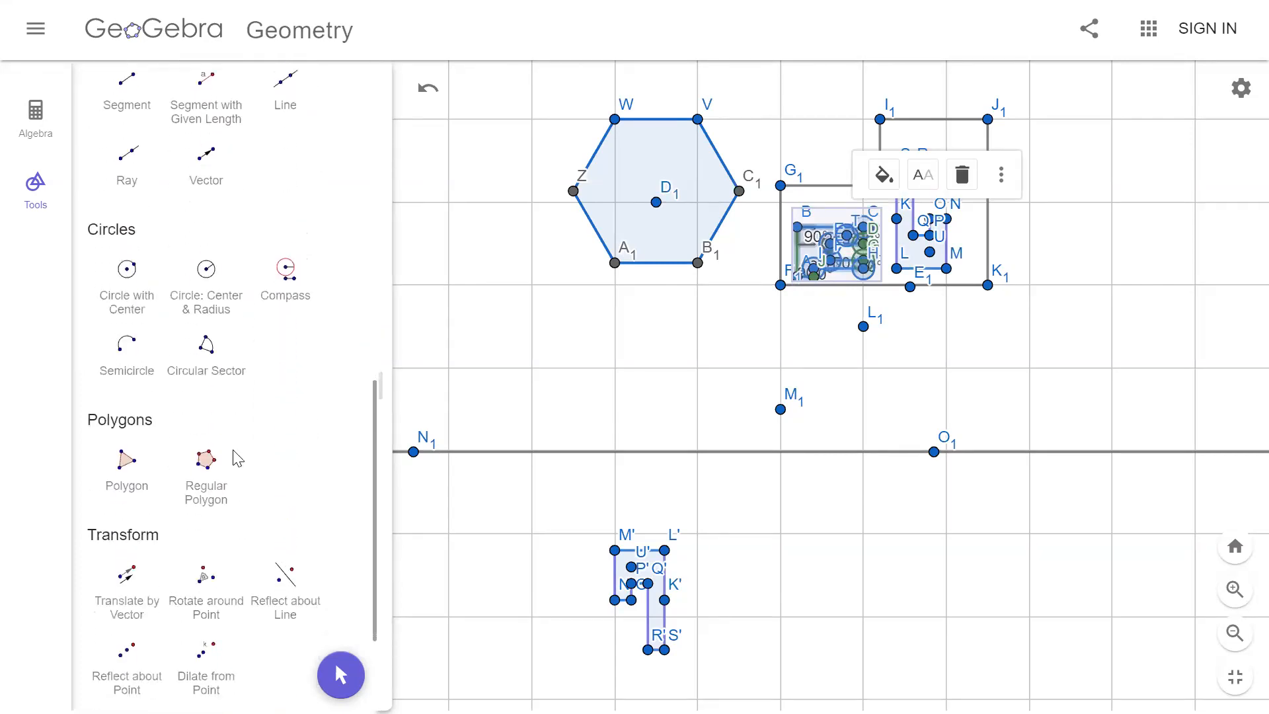
scroll(244, 466, "down", 4)
left_click(284, 439)
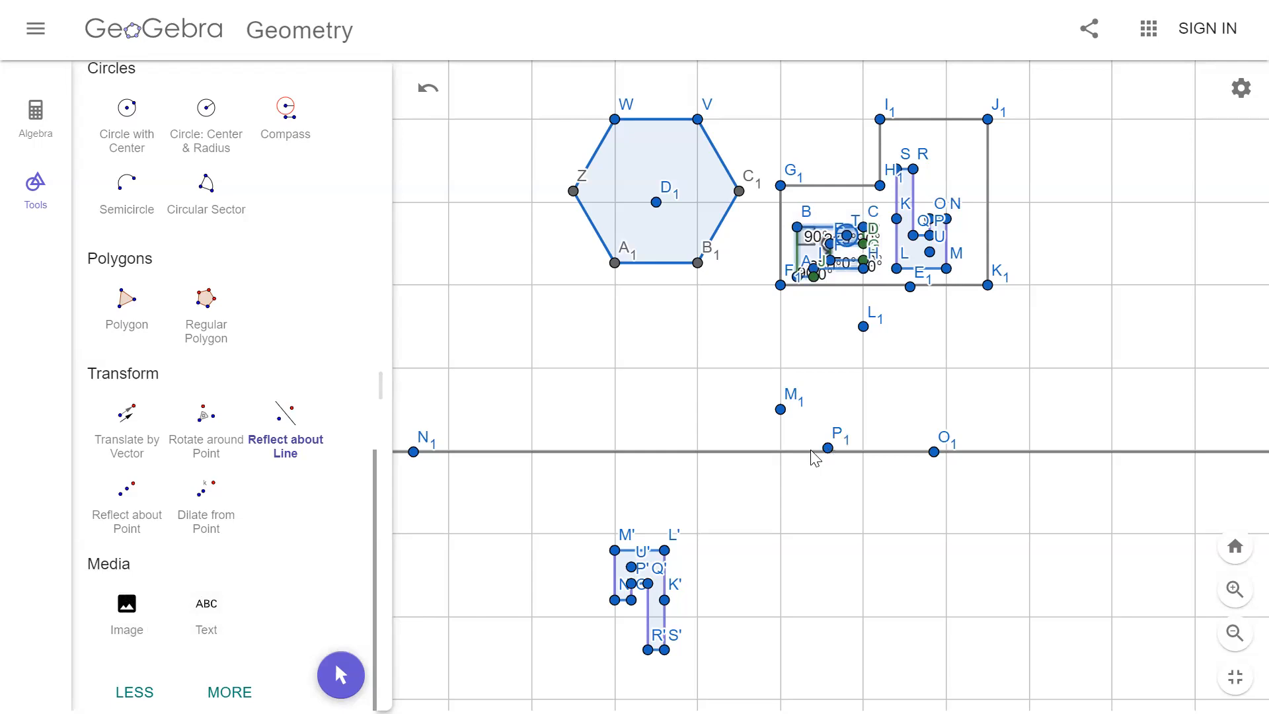
left_click(812, 452)
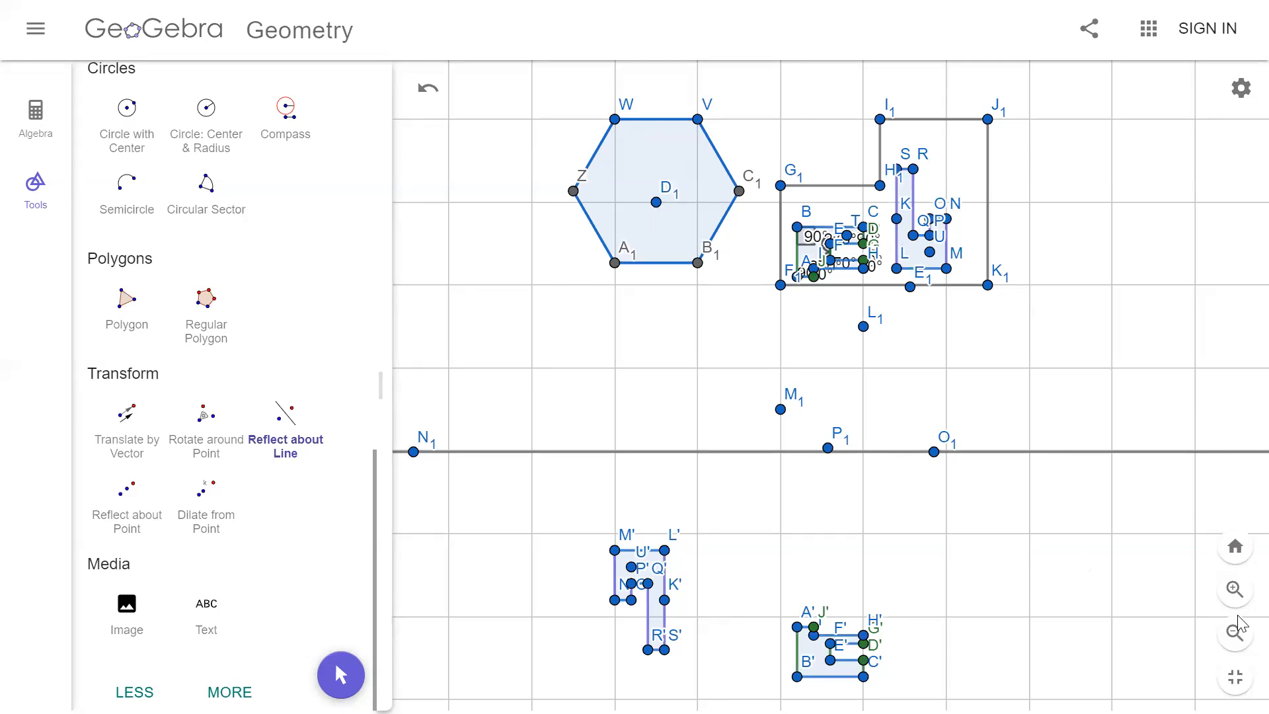
Step: Draw a rectangular polygon nine grid squares wide and six high around the rotated and reflected hole copies
left_click(1235, 589)
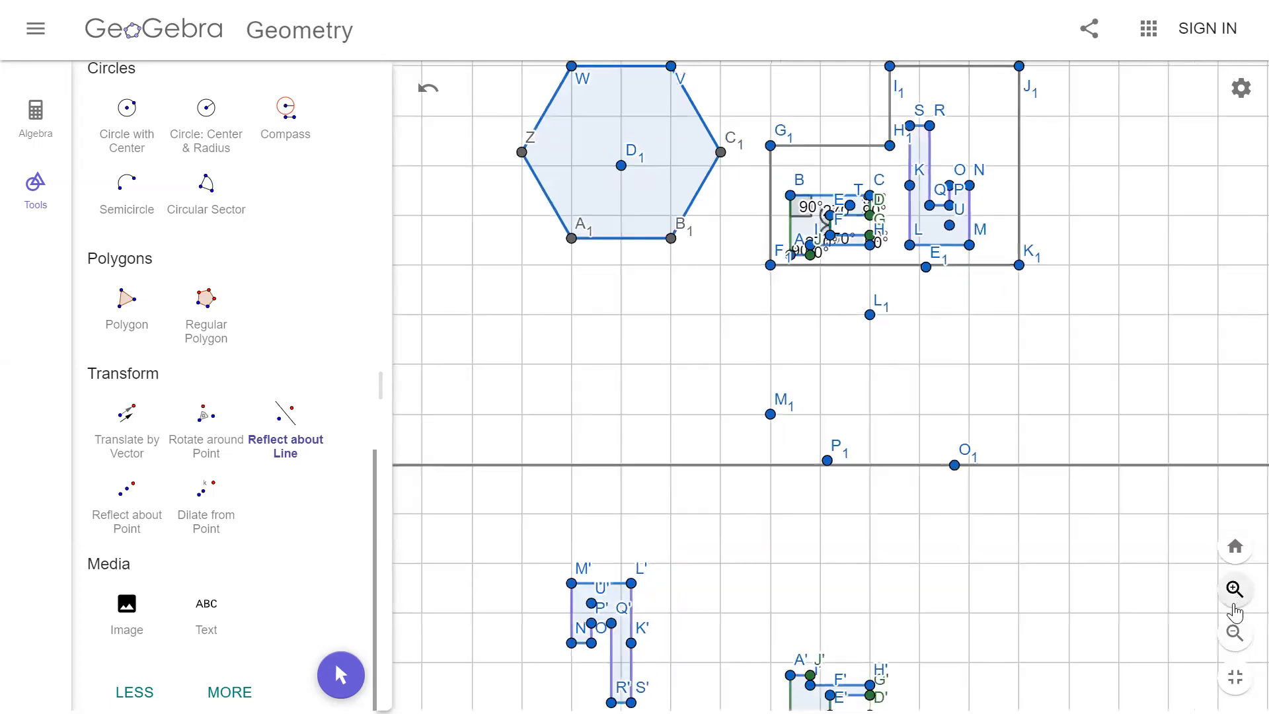
scroll(234, 248, "up", 10)
left_click(123, 126)
left_click_drag(569, 534, 529, 251)
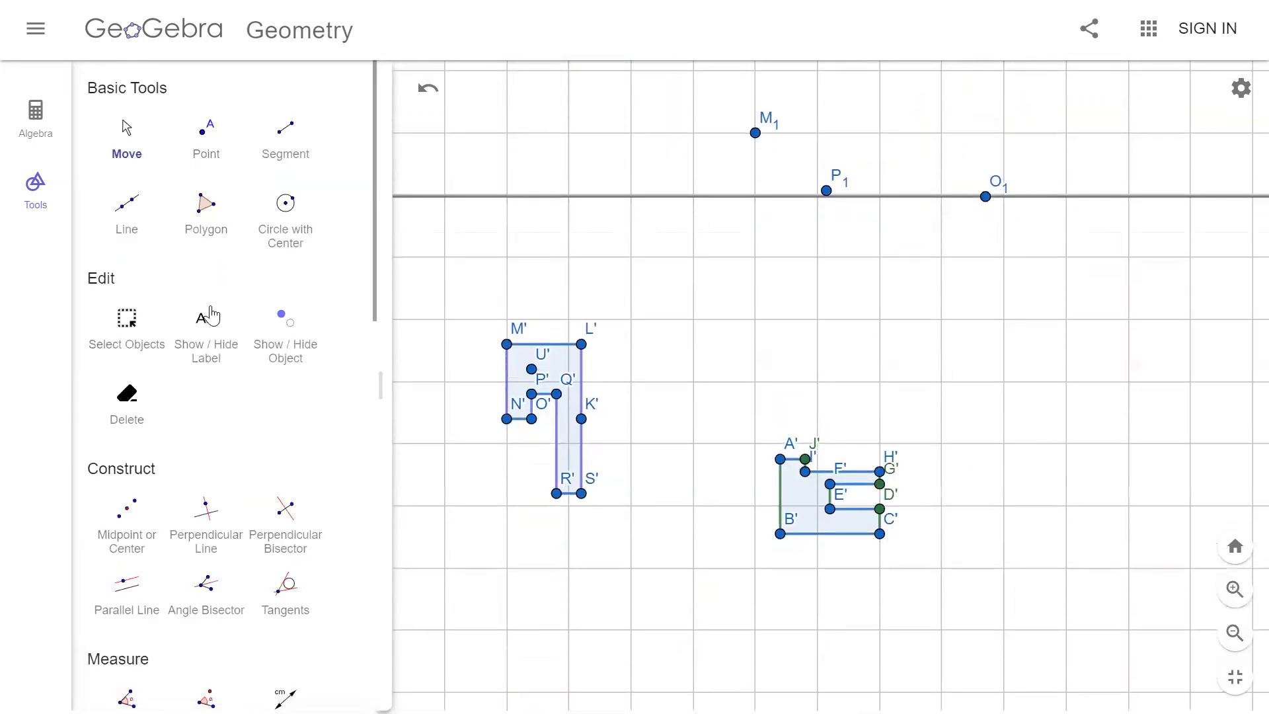
left_click(199, 207)
mouse_move(438, 260)
left_mouse_down()
mouse_move(756, 618)
mouse_move(677, 565)
mouse_move(625, 463)
mouse_move(529, 399)
left_mouse_up()
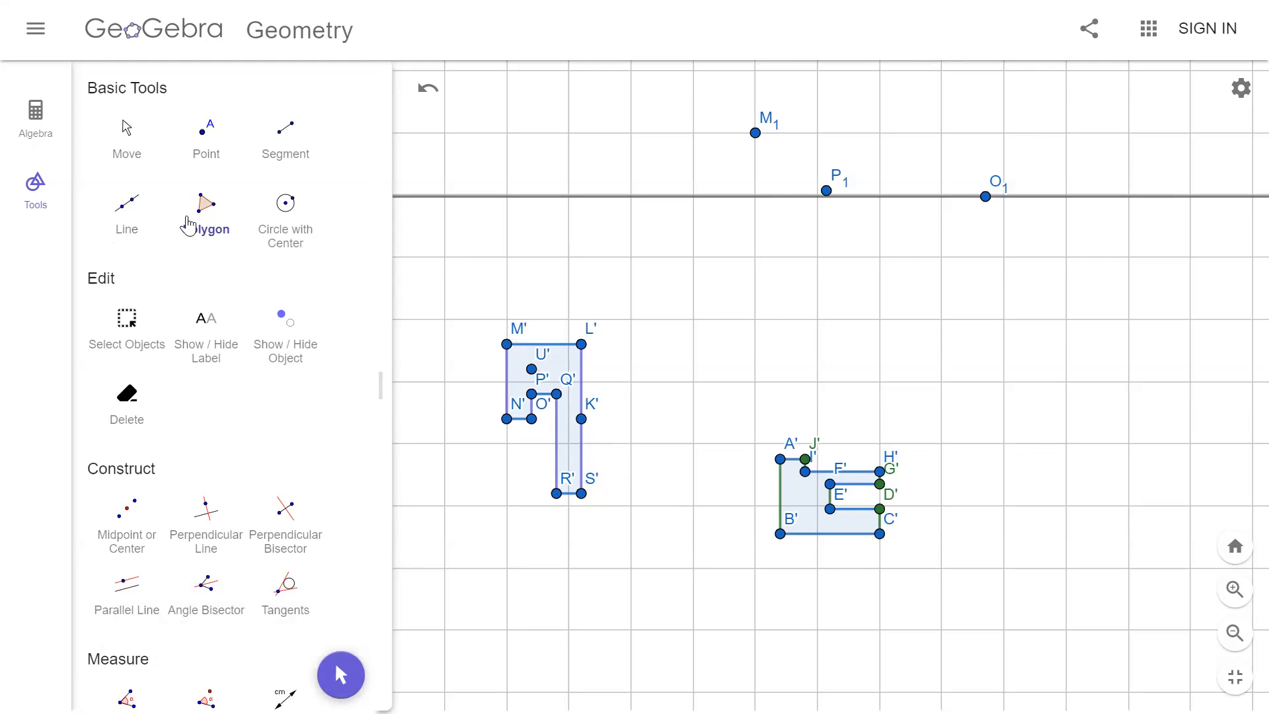
left_click(187, 218)
left_click(444, 257)
left_click(1003, 257)
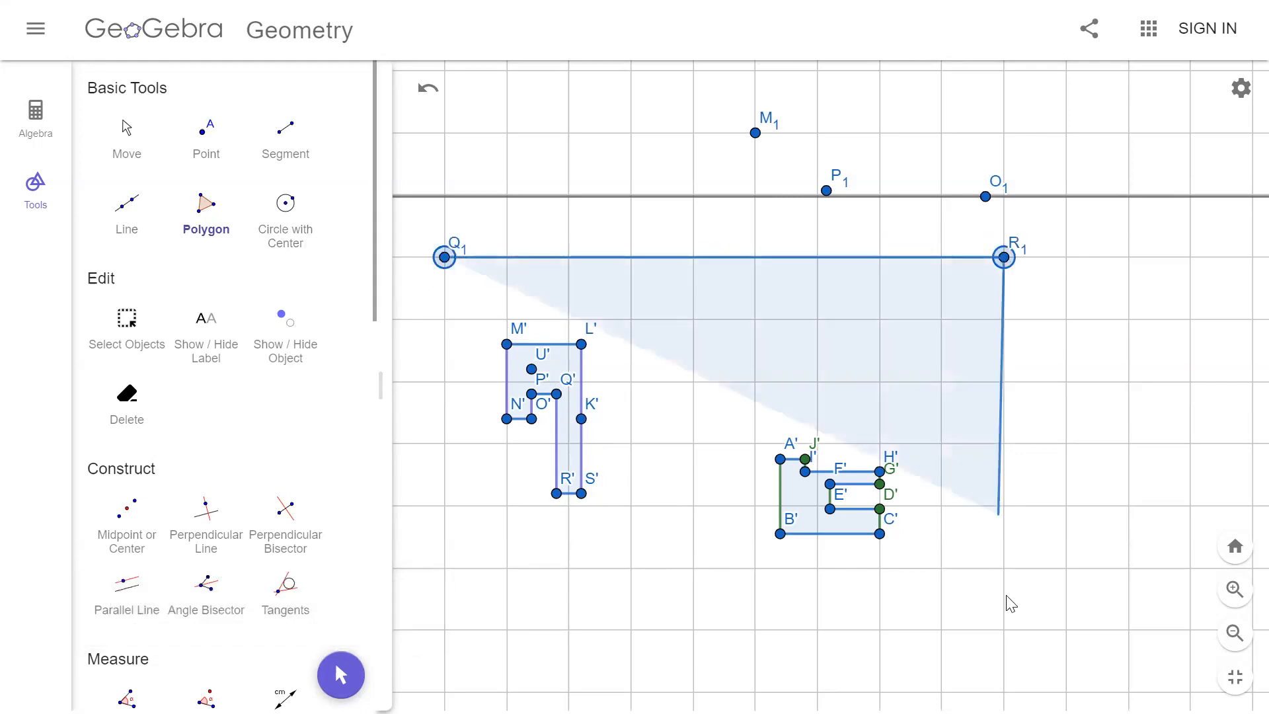
left_click(1004, 630)
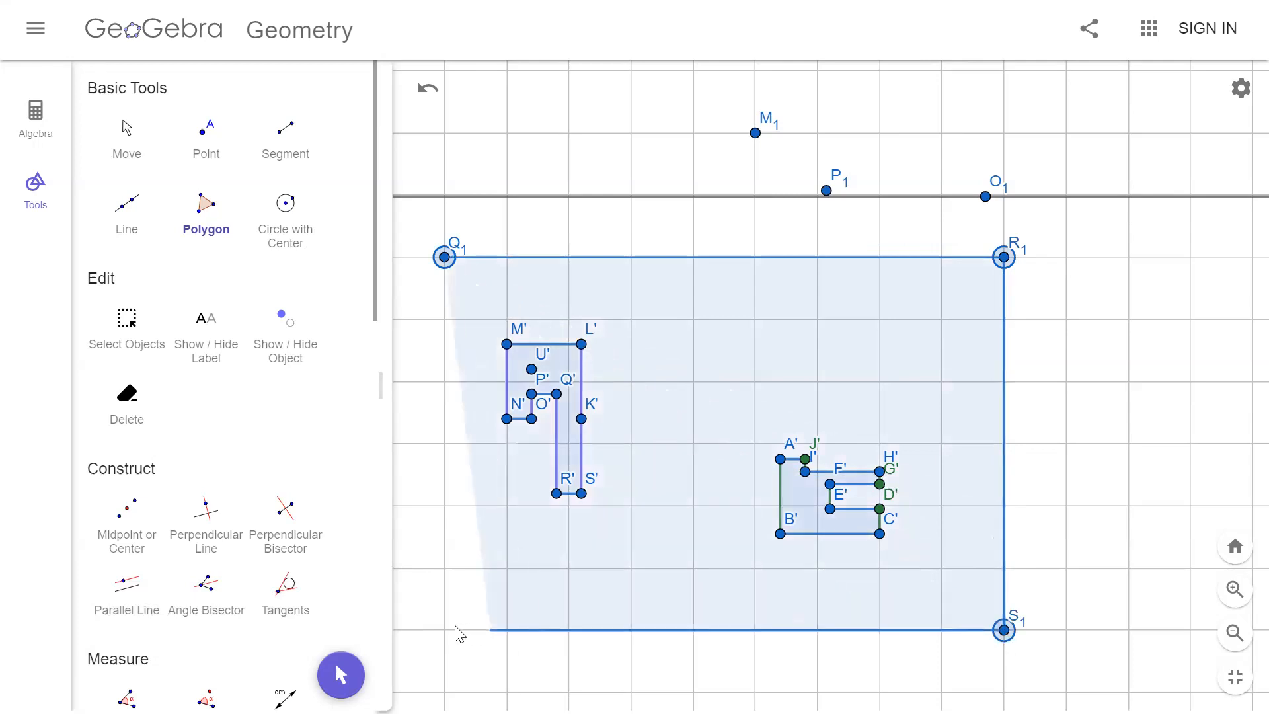
left_click(444, 632)
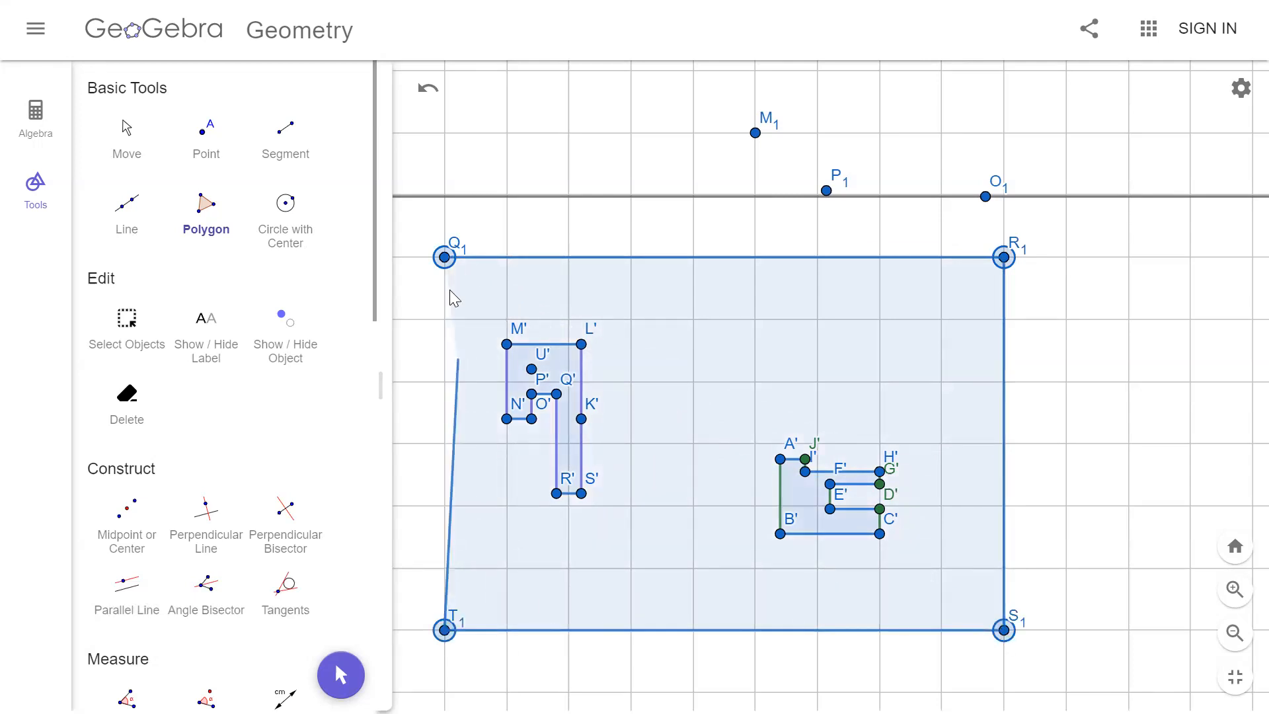
left_click(444, 257)
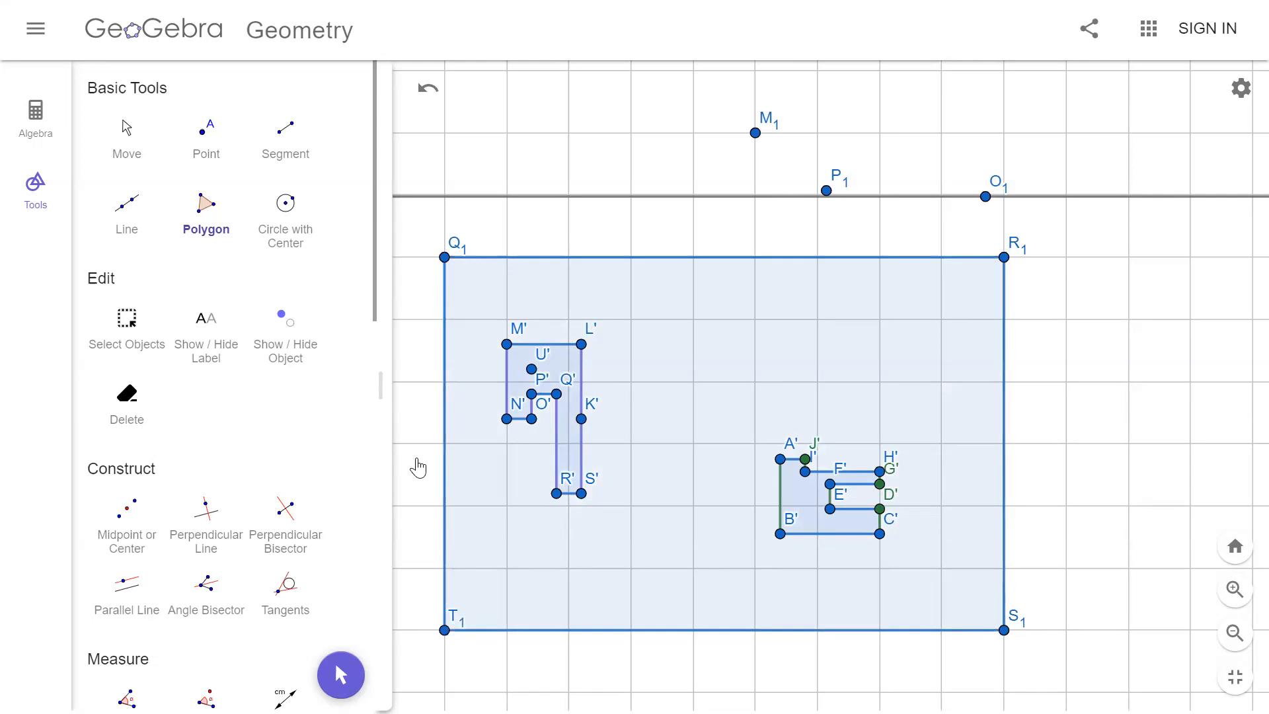
scroll(118, 478, "down", 5)
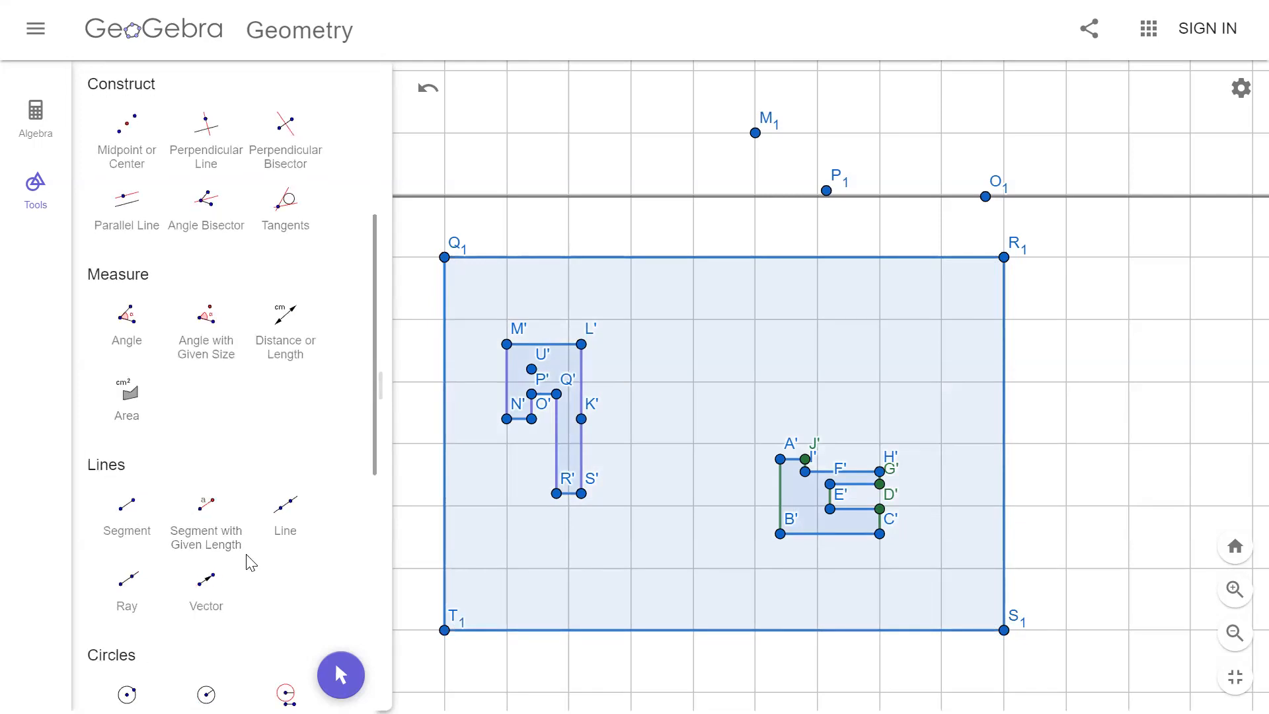
scroll(249, 562, "down", 5)
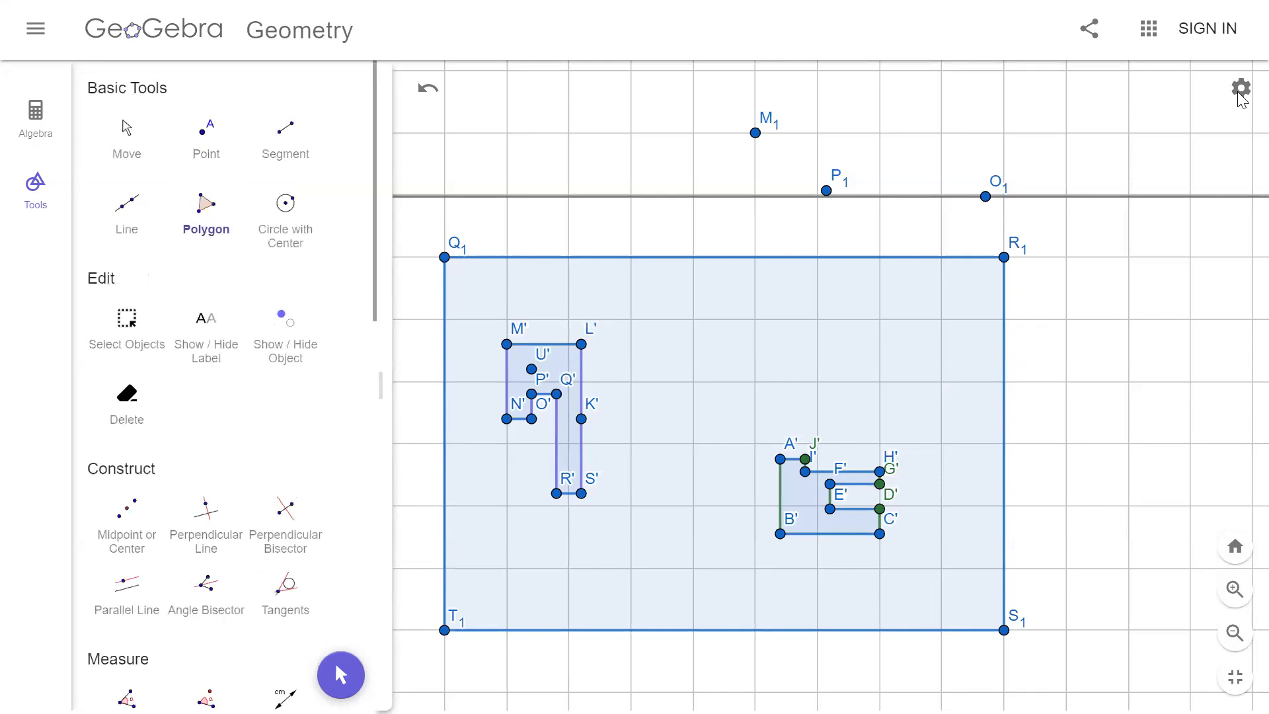